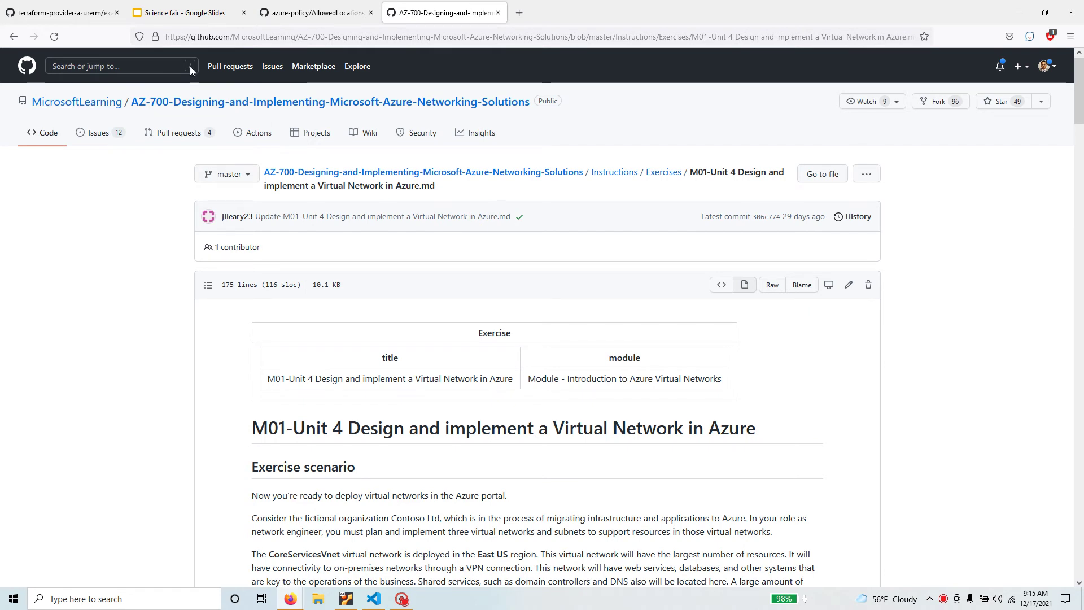
# Open the main page of the MicrosoftLearning AZ-700 networking repository and fork it into the cloudsecuritylabs account
pyautogui.click(366, 103)
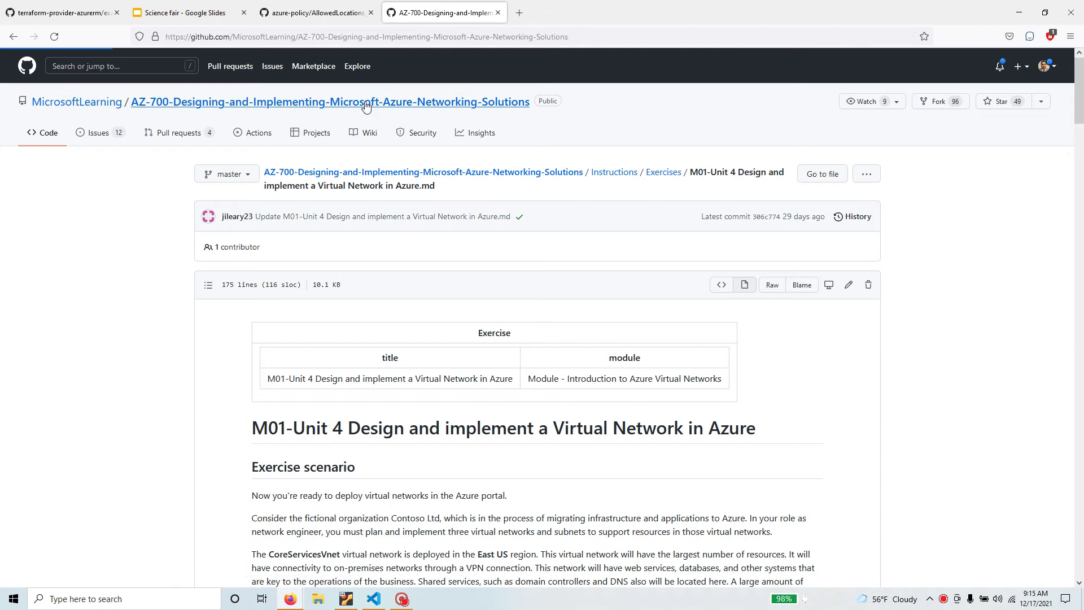
pyautogui.scroll(-20, 346, 404)
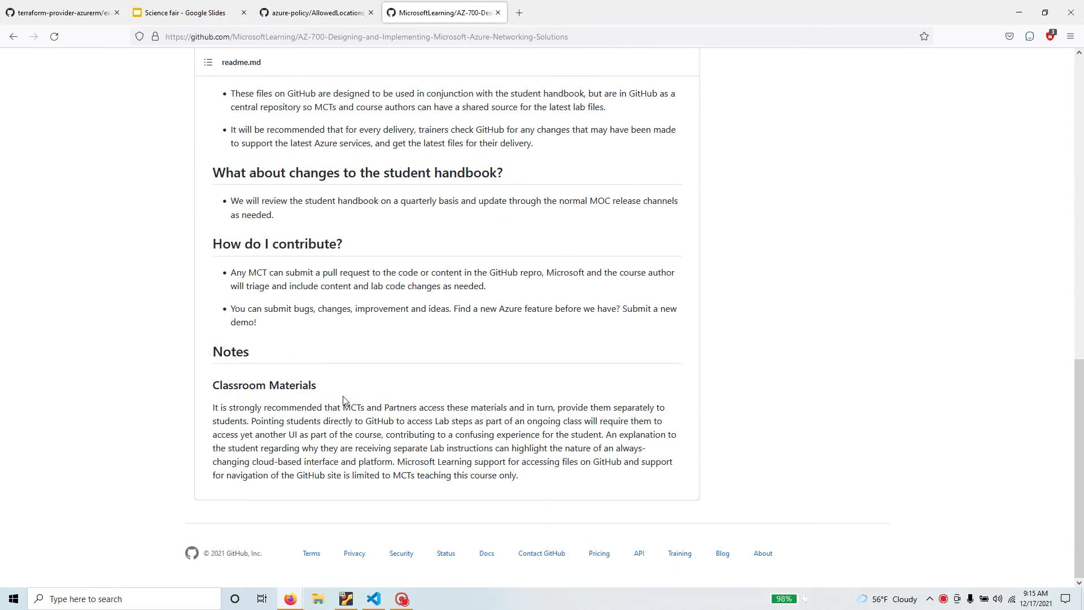
pyautogui.scroll(20, 344, 401)
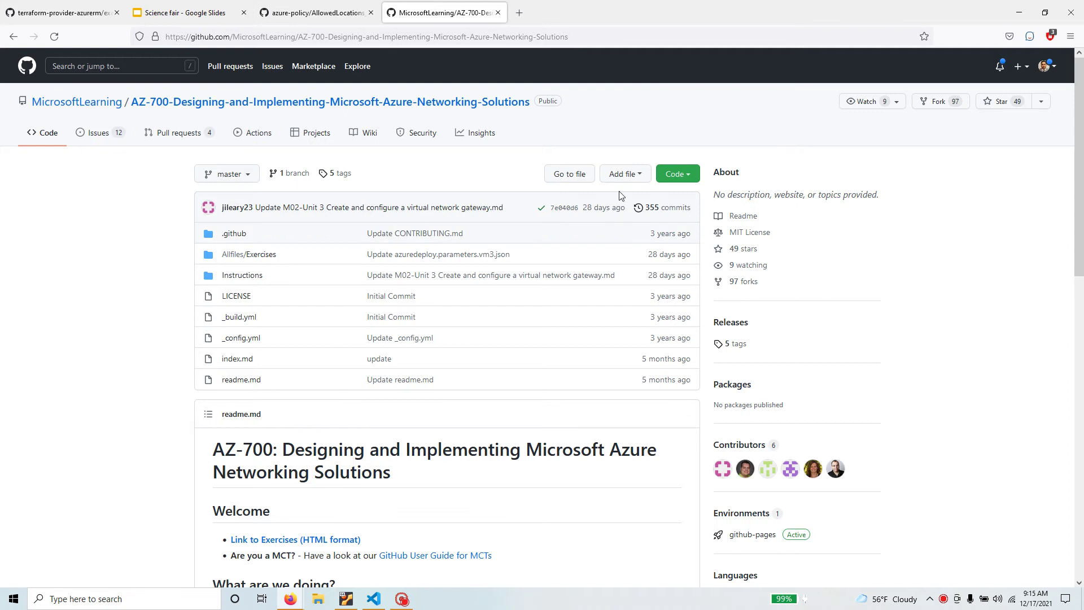
pyautogui.click(942, 102)
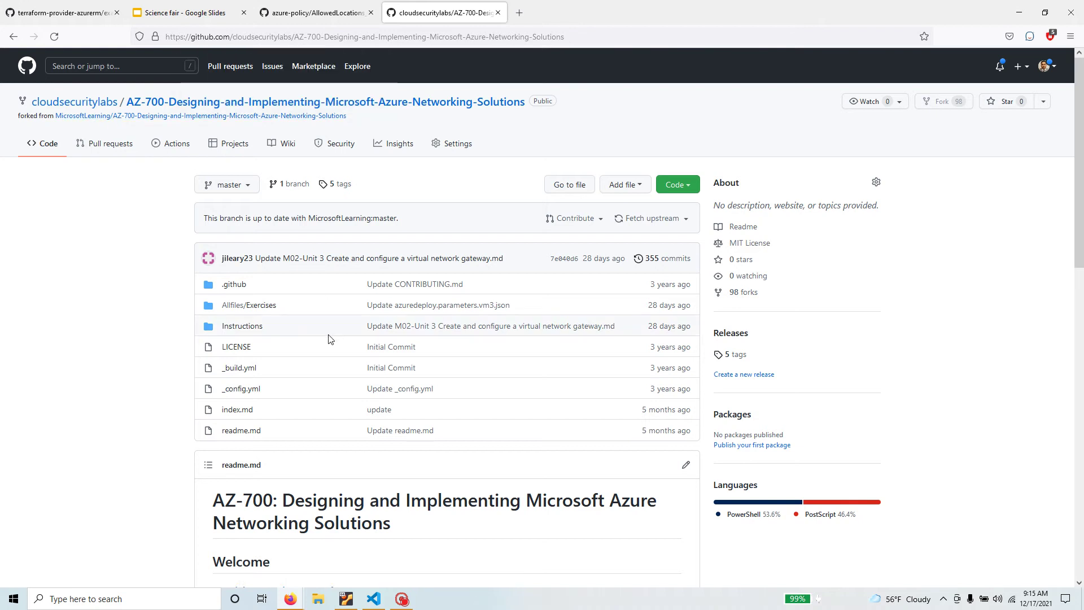
# Look over the forked repository's main page and open its Instructions/Exercises folder
pyautogui.scroll(-3, 330, 339)
pyautogui.scroll(-2, 445, 316)
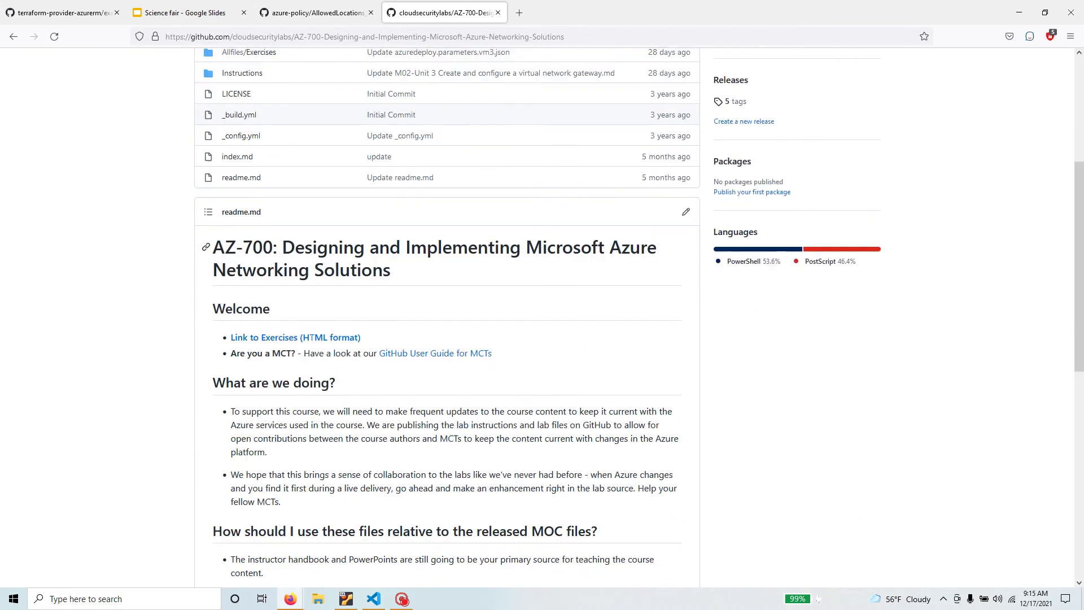
pyautogui.scroll(5, 312, 341)
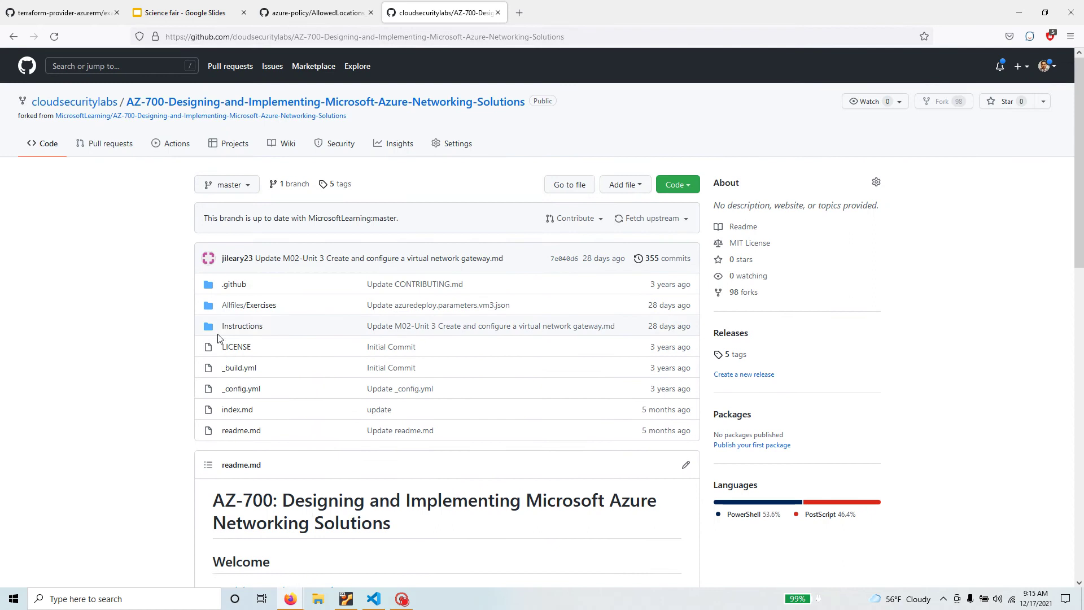
pyautogui.click(234, 325)
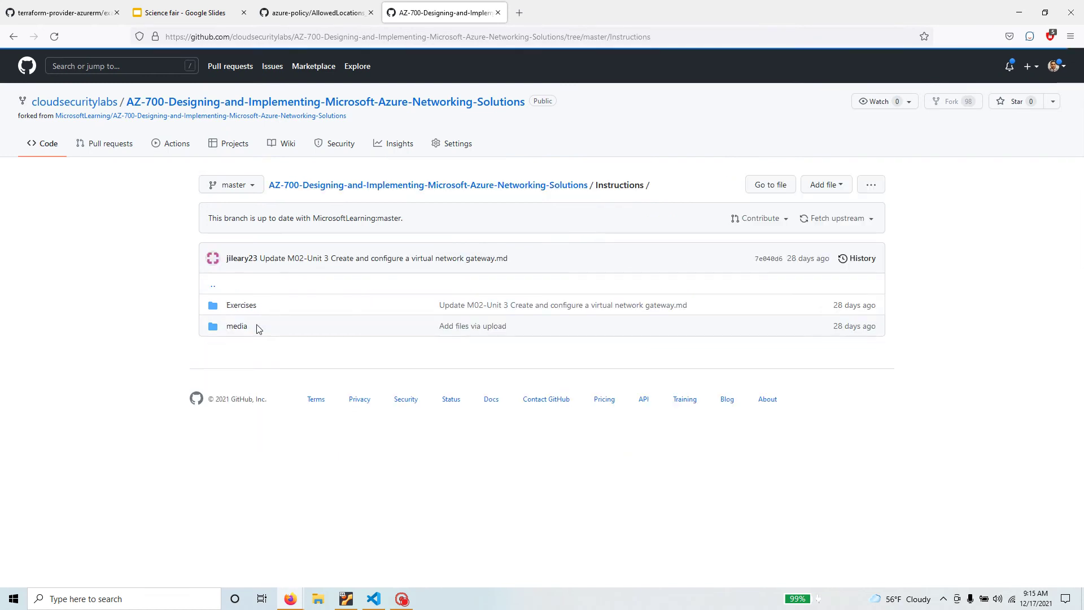
pyautogui.click(246, 311)
# Look through the exercise list and open the M01-Unit 4 Design and implement a Virtual Network in Azure file
pyautogui.scroll(-3, 312, 359)
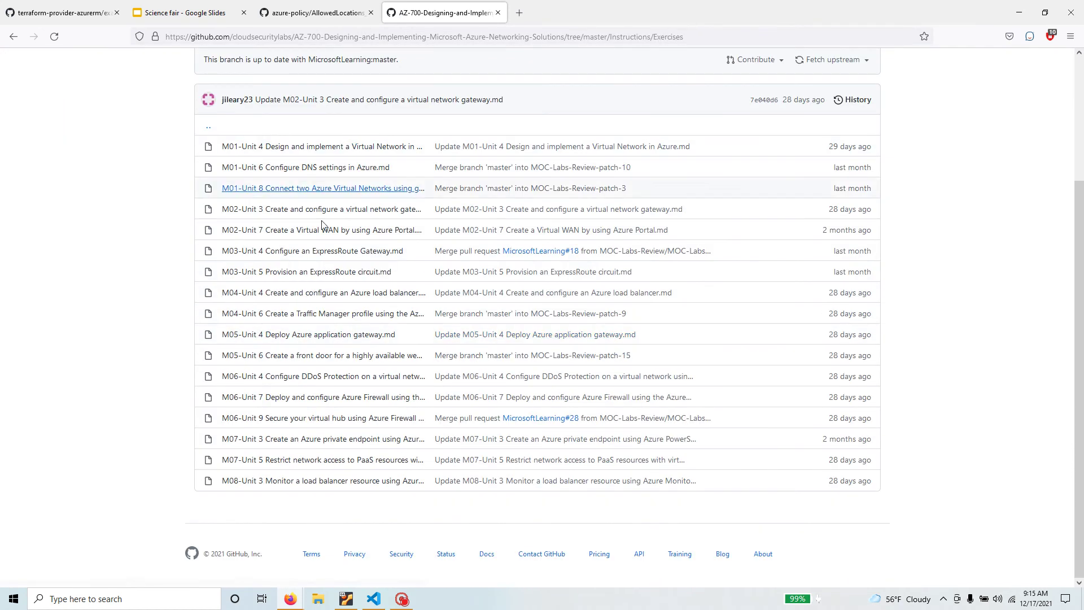
pyautogui.scroll(3, 423, 442)
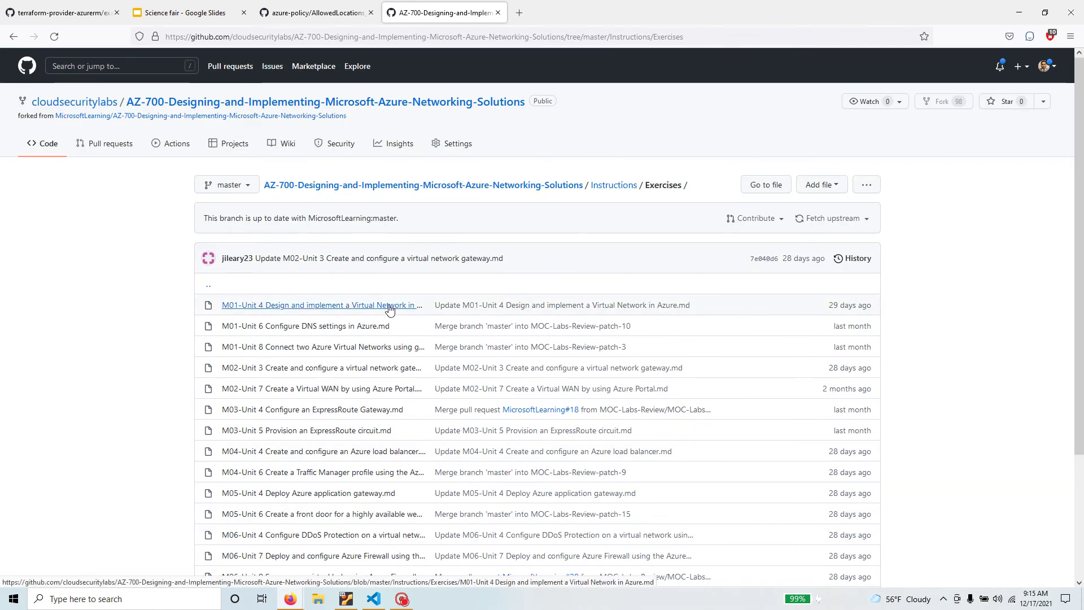
pyautogui.scroll(-3, 712, 398)
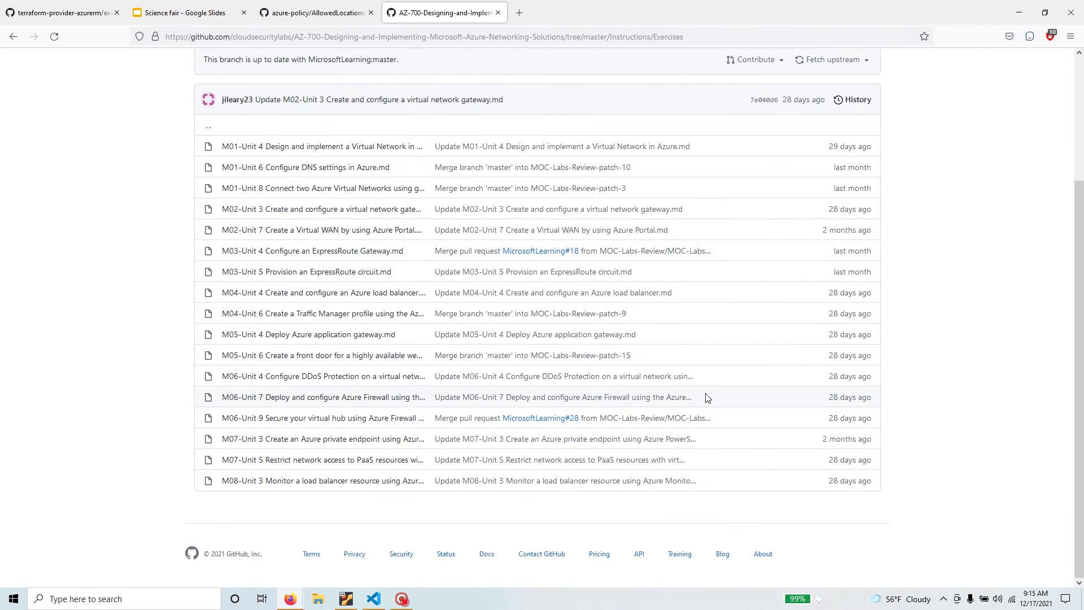
pyautogui.scroll(3, 706, 397)
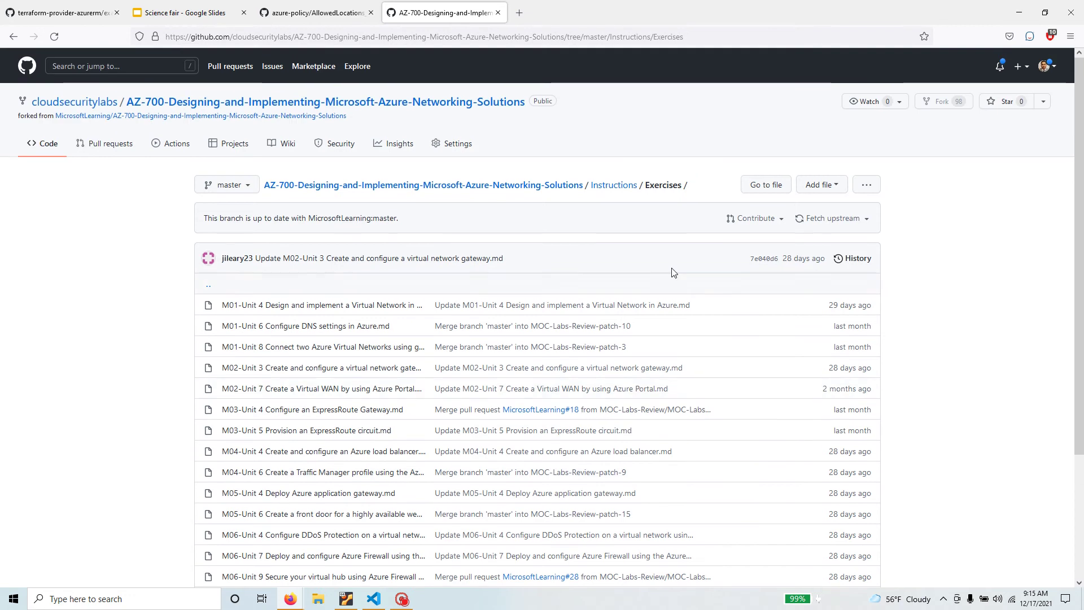
pyautogui.click(255, 305)
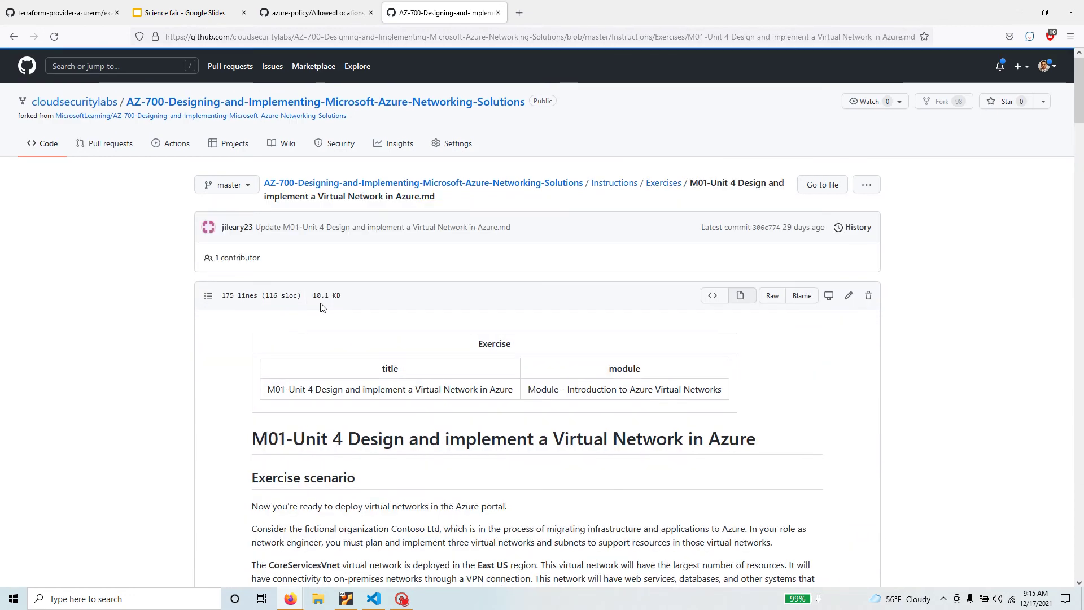
# Skim the M01-Unit 4 exercise from its title and scenario through the network diagram to the table of resources
pyautogui.scroll(-4, 322, 305)
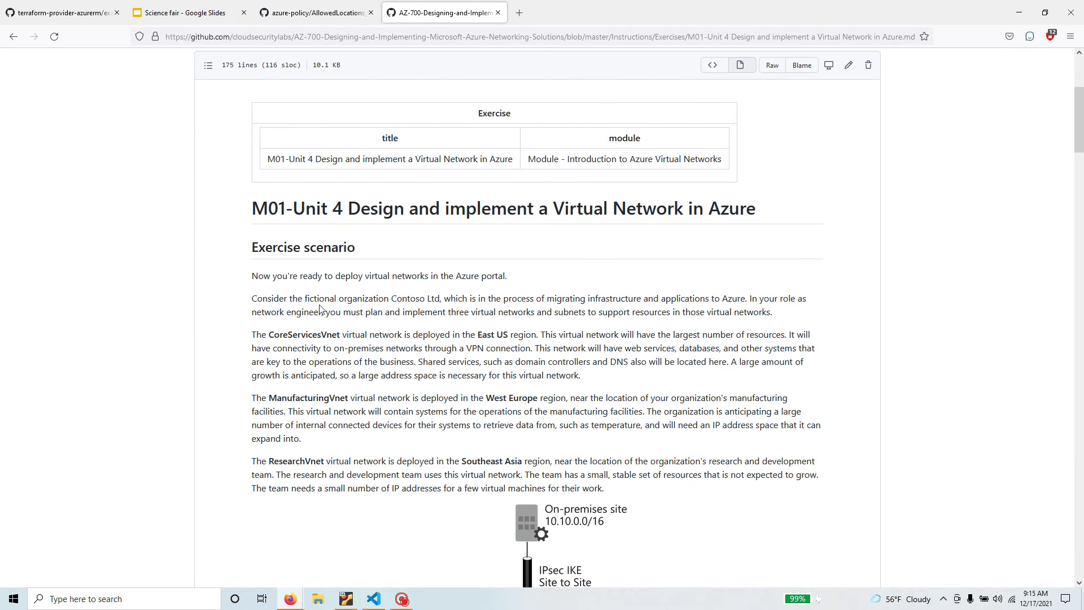
pyautogui.scroll(3, 319, 309)
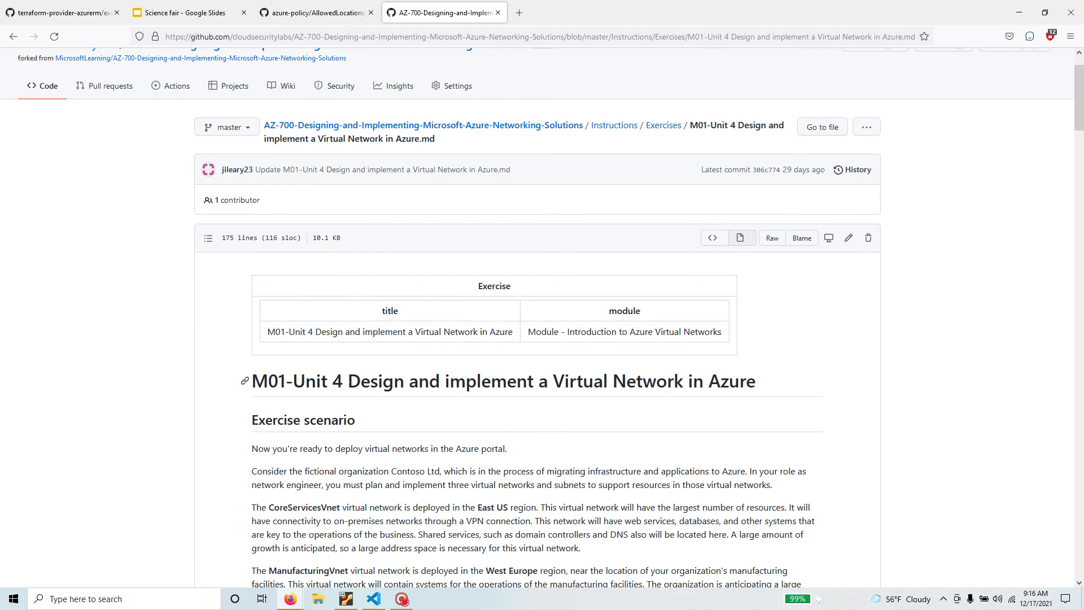
pyautogui.moveTo(349, 381); pyautogui.dragTo(766, 389)
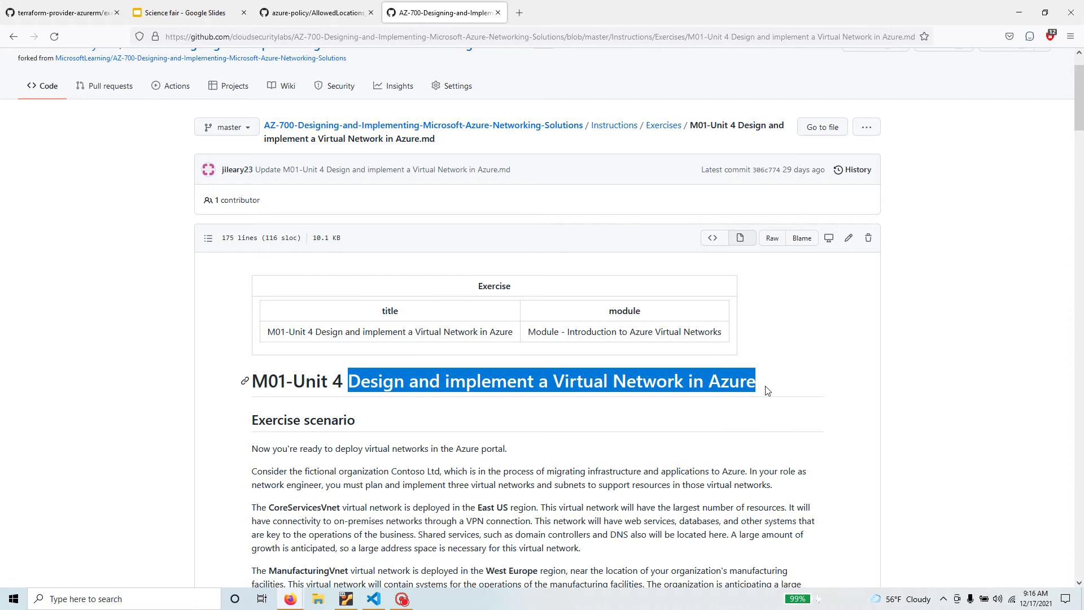
pyautogui.scroll(-3, 448, 455)
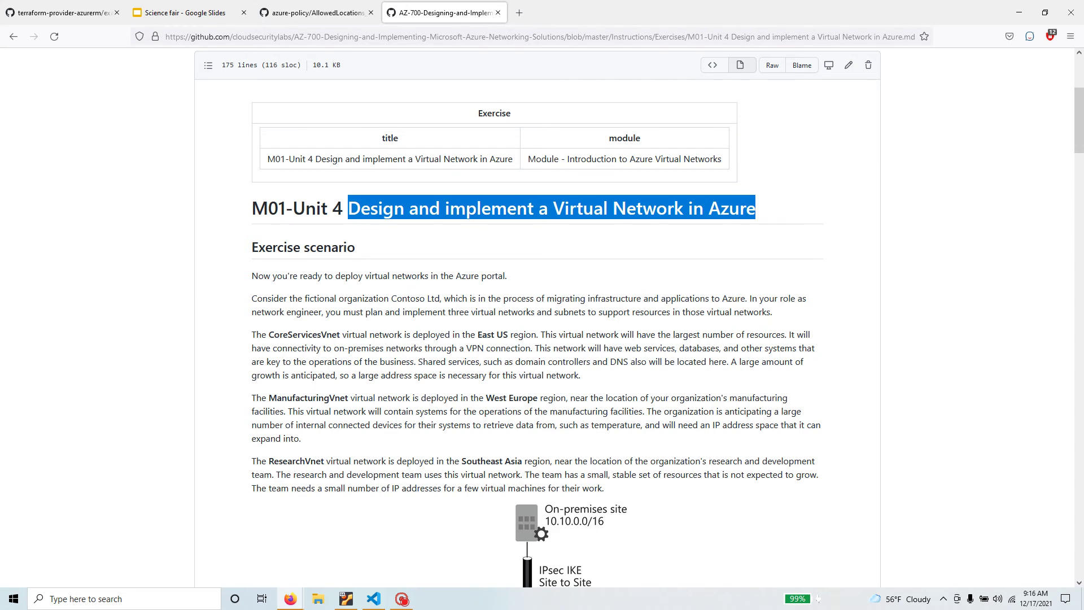
pyautogui.scroll(-7, 474, 266)
pyautogui.scroll(-2, 404, 333)
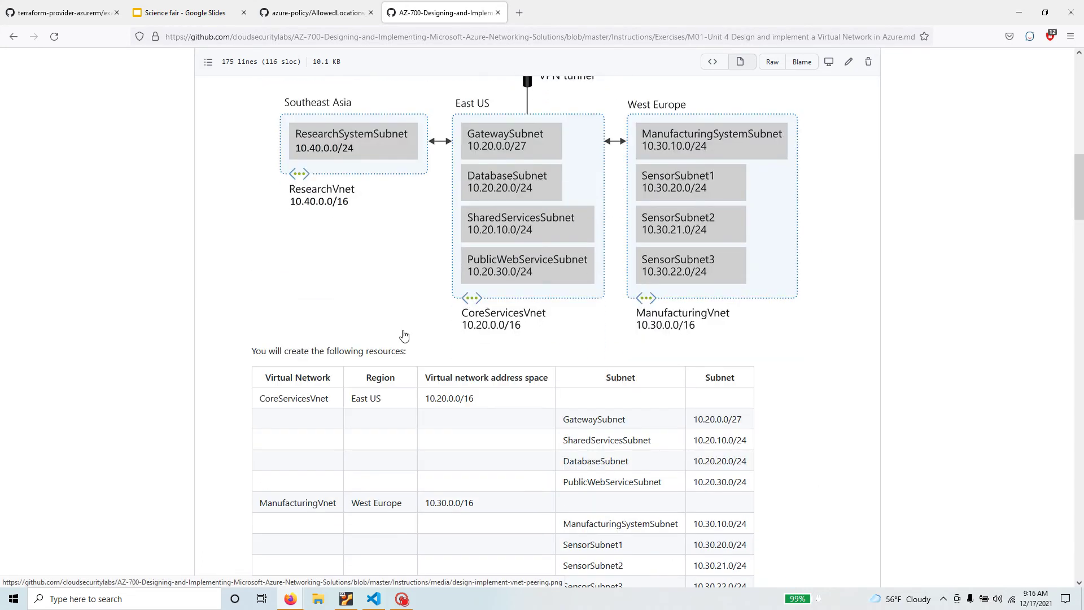
pyautogui.scroll(-1, 467, 334)
pyautogui.scroll(4, 468, 334)
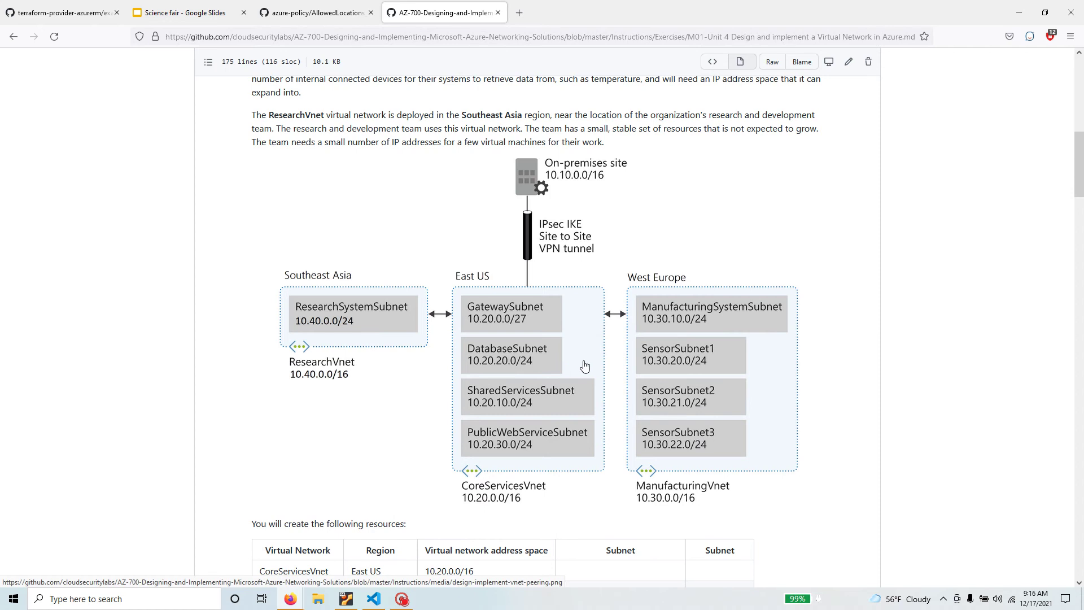
pyautogui.scroll(7, 584, 366)
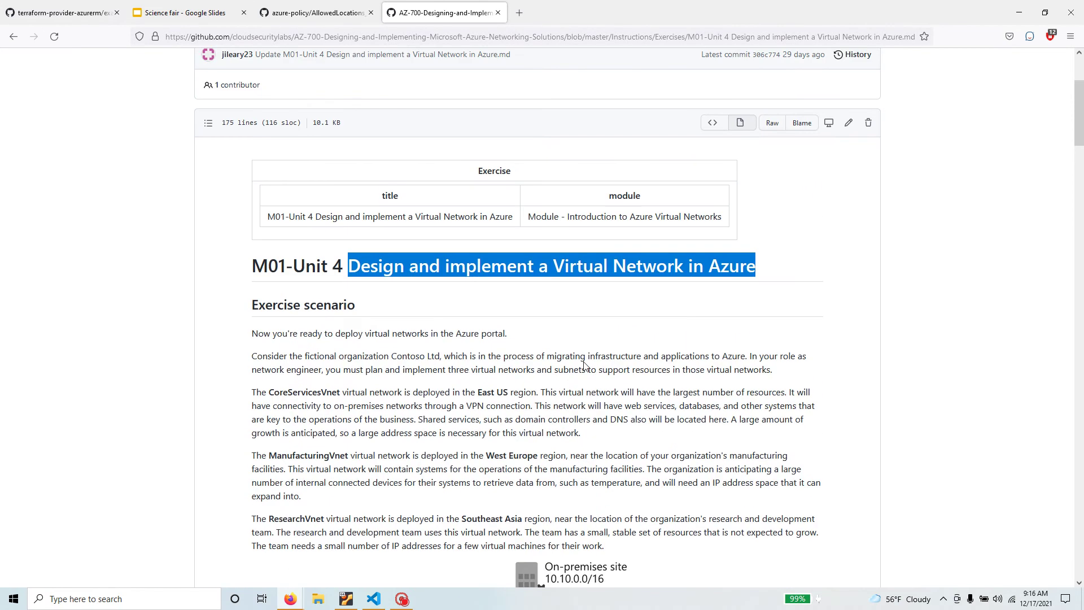
pyautogui.scroll(-1, 584, 366)
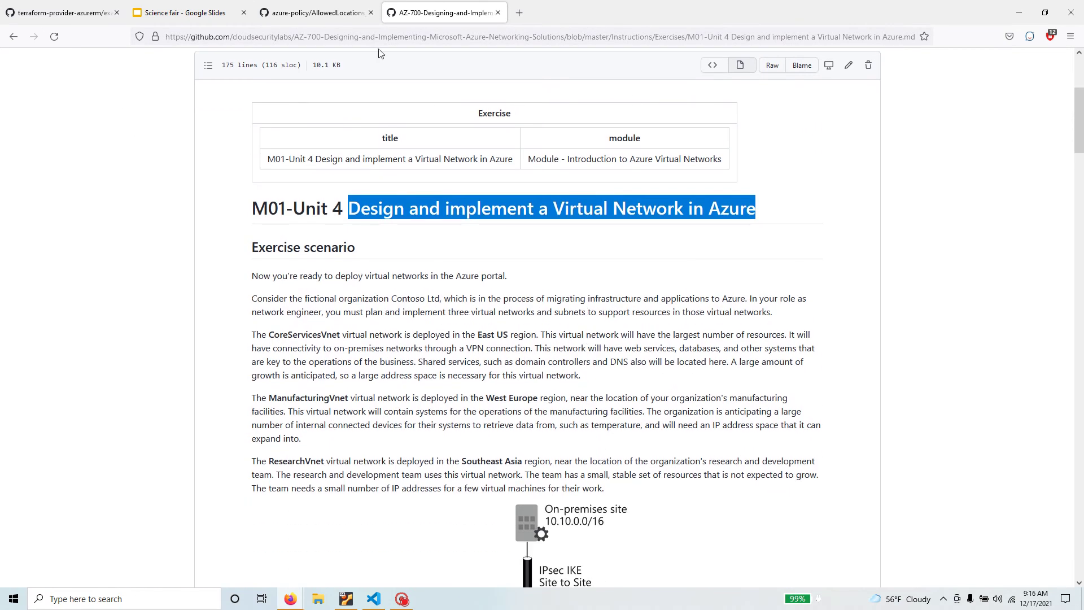
# Read the exercise scenario's introduction and the CoreServicesVnet region statement, comparing them with the virtual networks in the diagram
pyautogui.moveTo(248, 246); pyautogui.dragTo(404, 254)
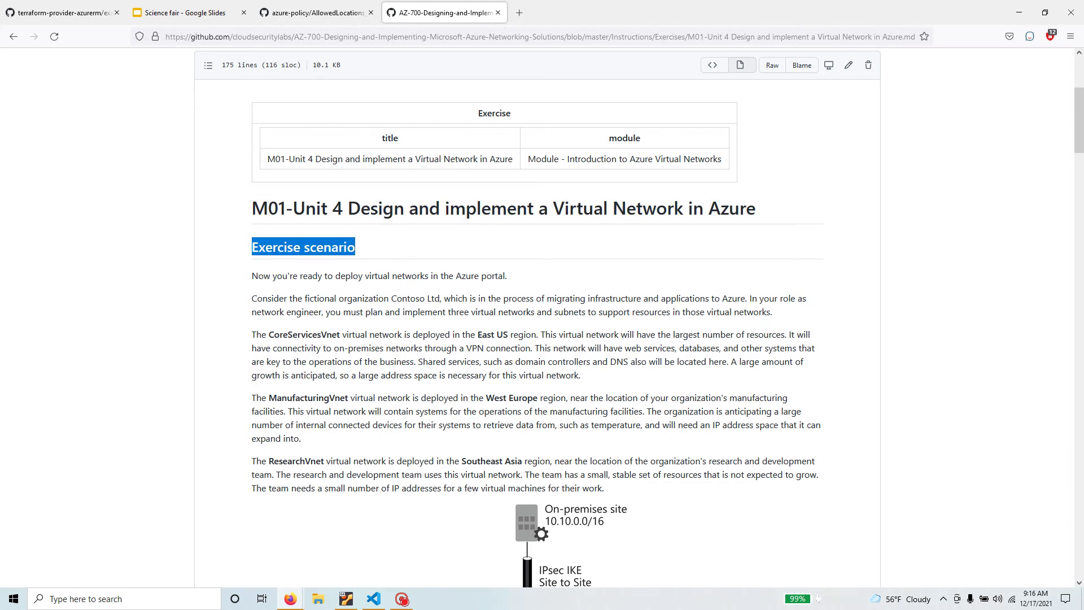
pyautogui.moveTo(515, 277); pyautogui.dragTo(233, 285)
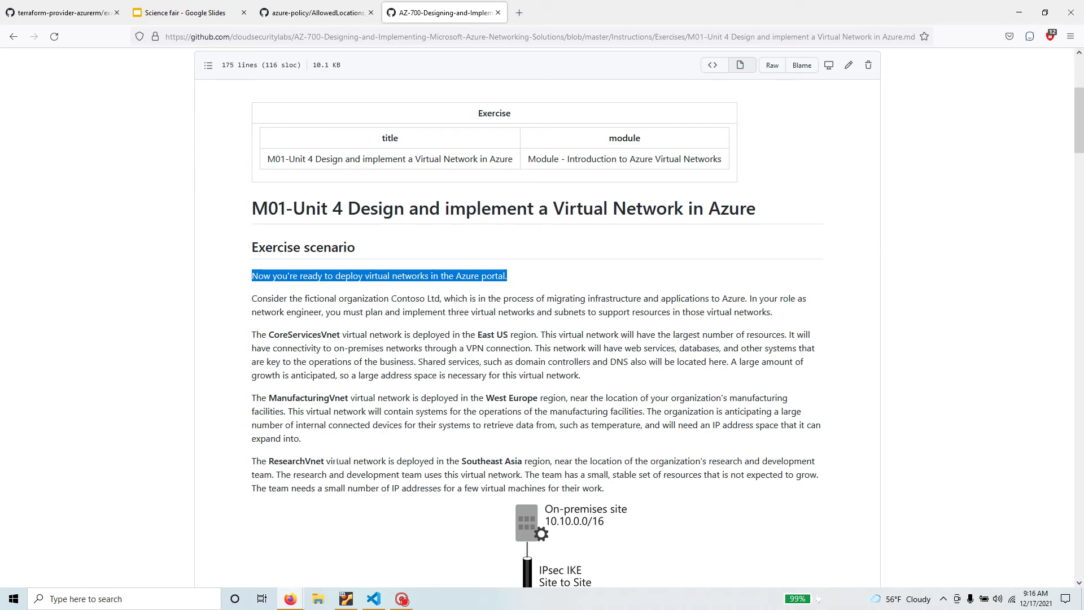
pyautogui.scroll(-3, 336, 462)
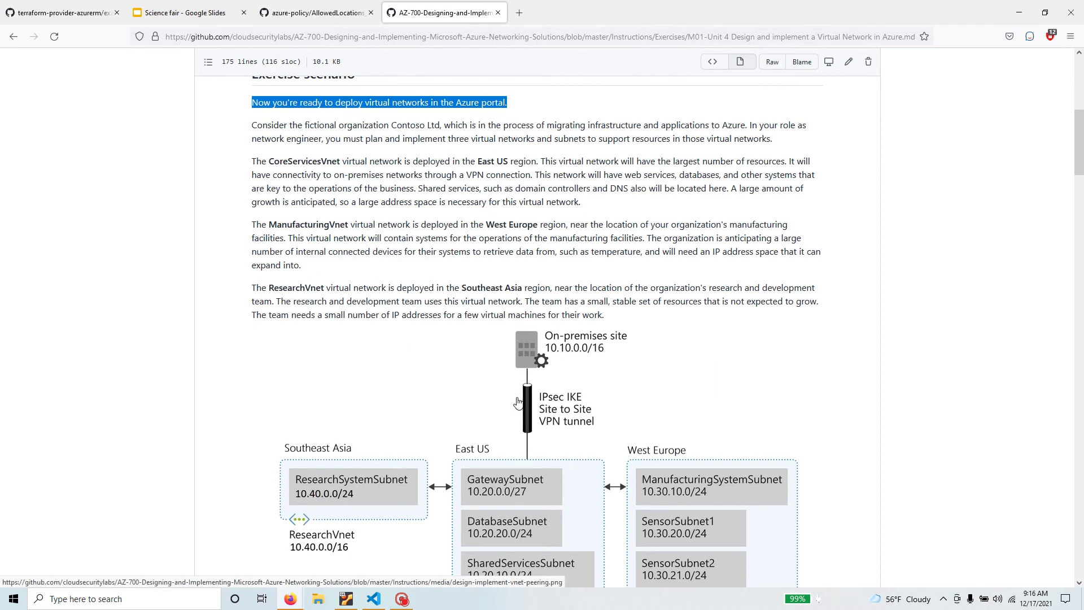
pyautogui.moveTo(266, 161); pyautogui.dragTo(525, 162)
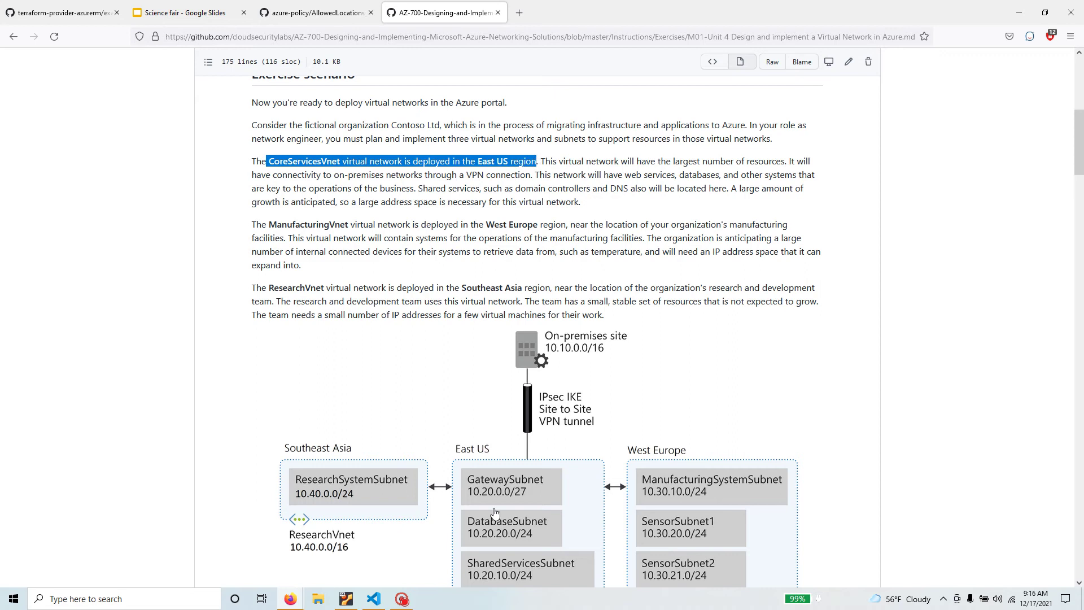
pyautogui.scroll(-1, 689, 542)
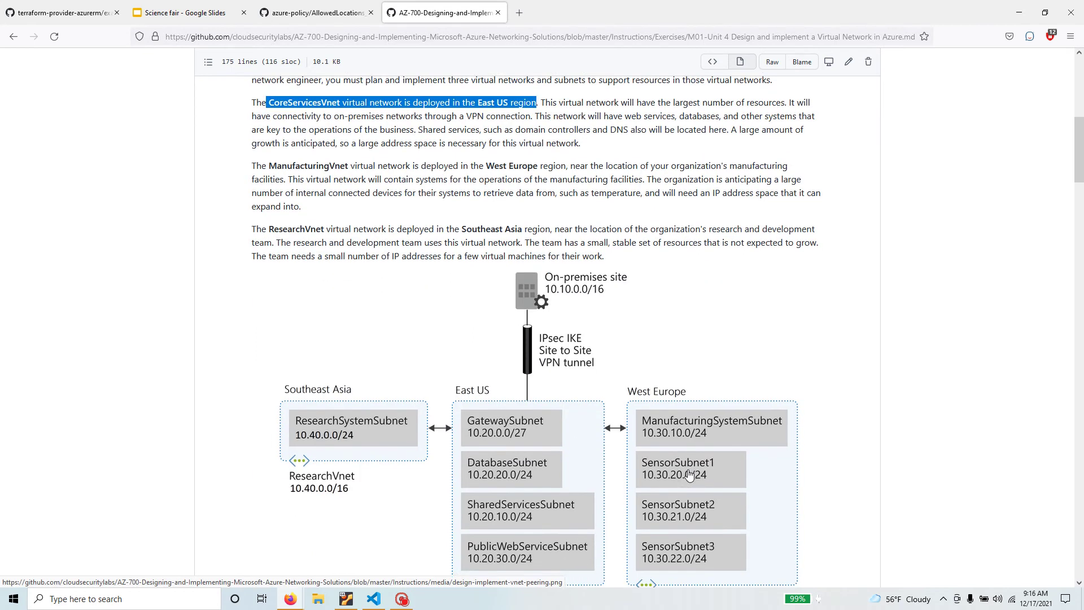
pyautogui.scroll(-2, 688, 474)
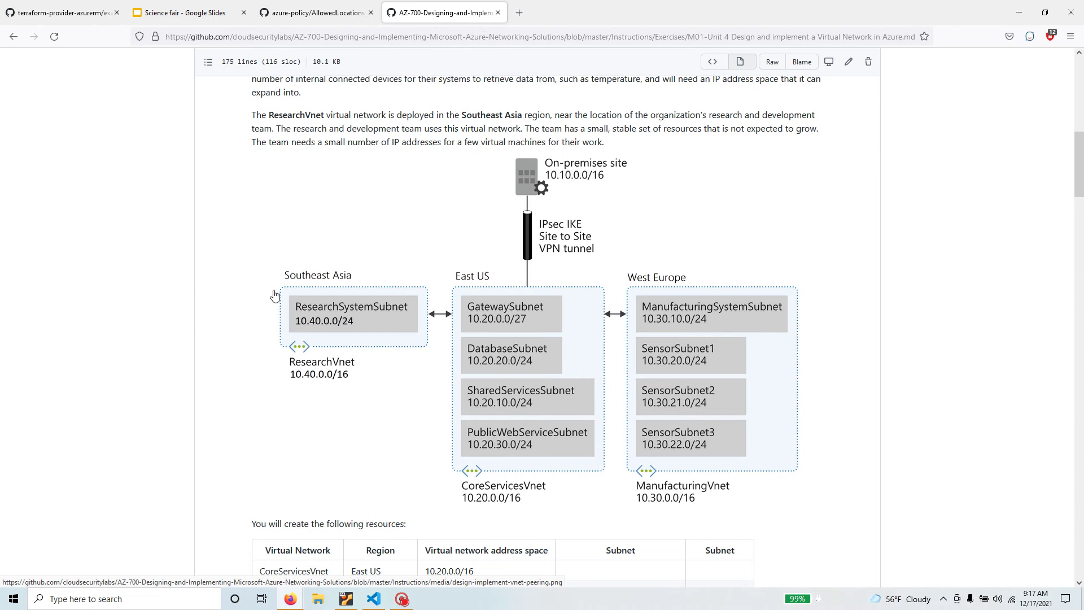
pyautogui.scroll(3, 274, 295)
pyautogui.scroll(-1, 274, 294)
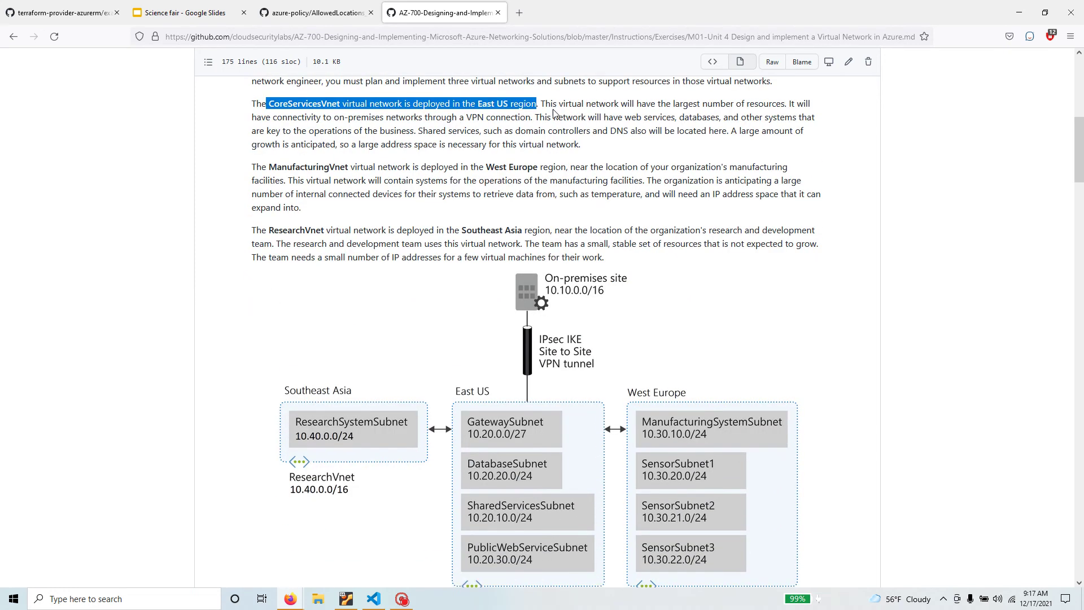
# Examine the CoreServicesVnet requirements for resources, VPN connectivity, web and database services, and shared services against the network diagram
pyautogui.moveTo(545, 104); pyautogui.dragTo(776, 104)
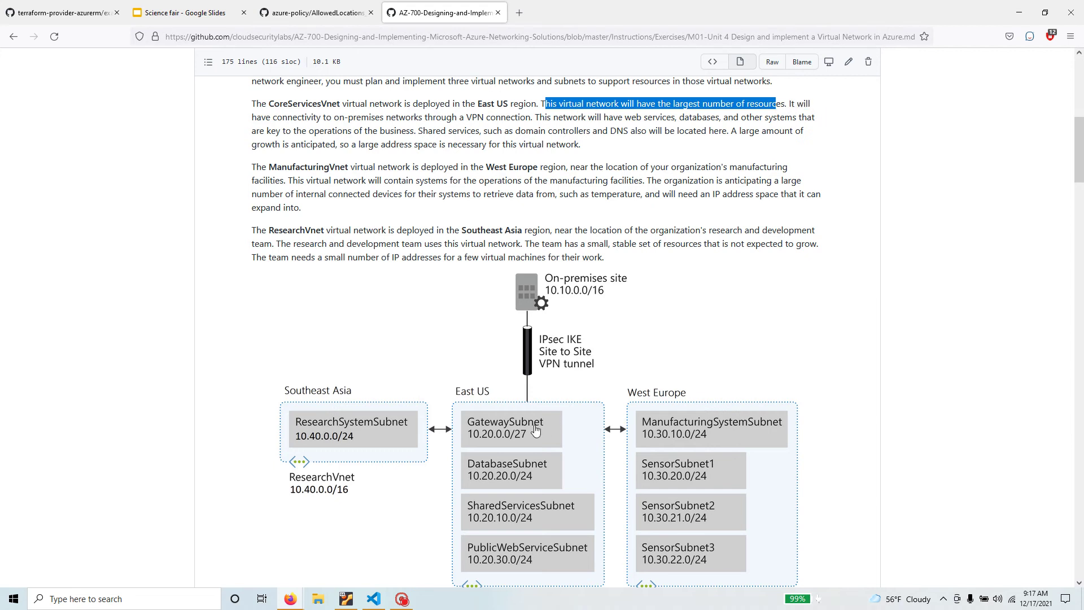
pyautogui.scroll(-4, 497, 477)
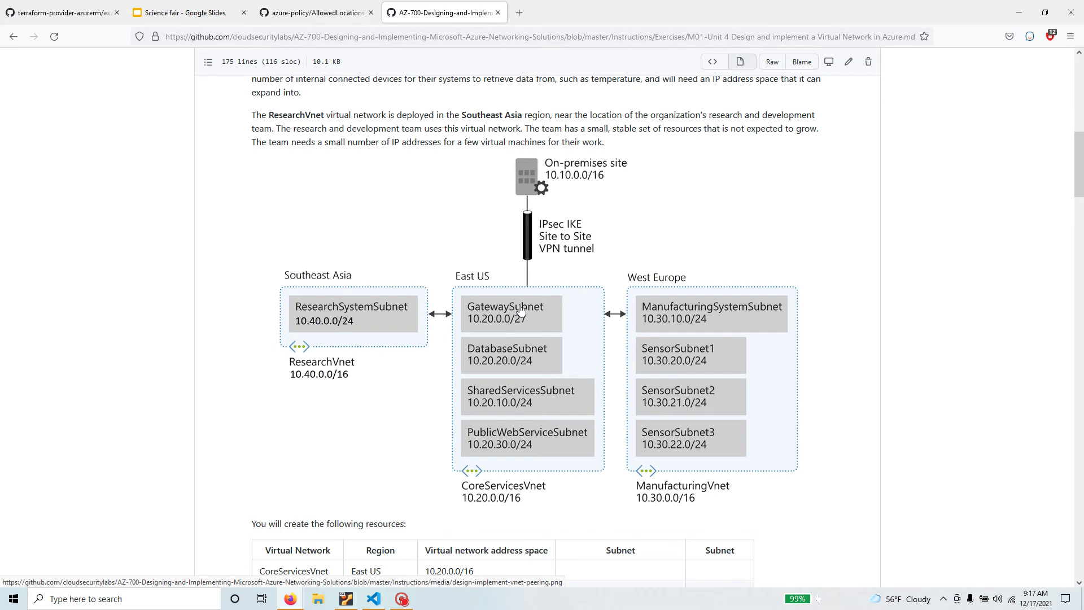
pyautogui.scroll(5, 521, 310)
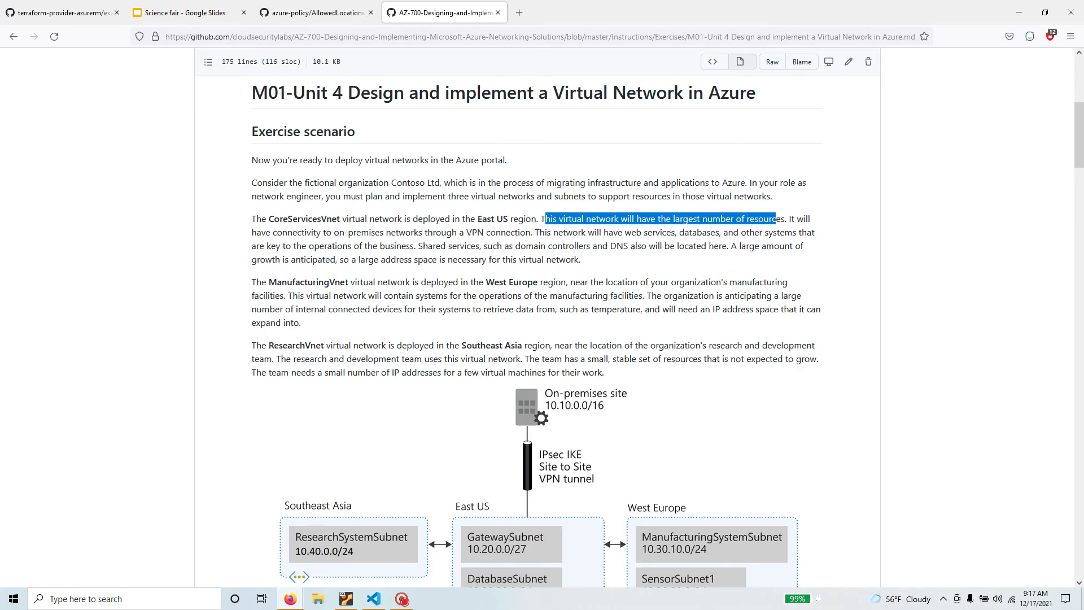
pyautogui.moveTo(273, 232); pyautogui.dragTo(525, 232)
pyautogui.scroll(-3, 574, 388)
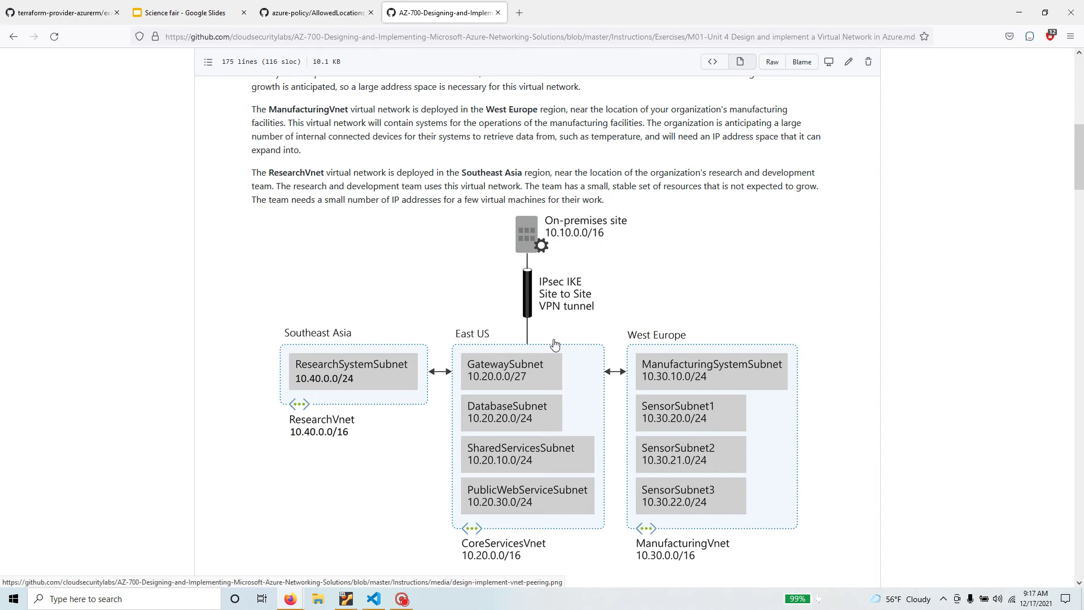
pyautogui.scroll(3, 552, 346)
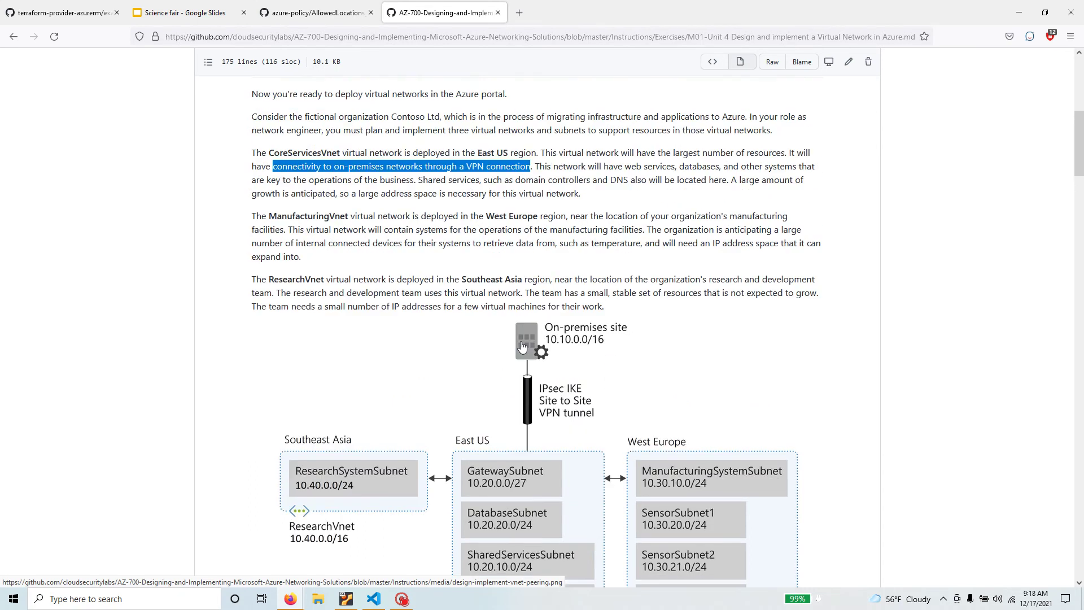
pyautogui.moveTo(535, 175); pyautogui.dragTo(733, 174)
pyautogui.scroll(-2, 621, 392)
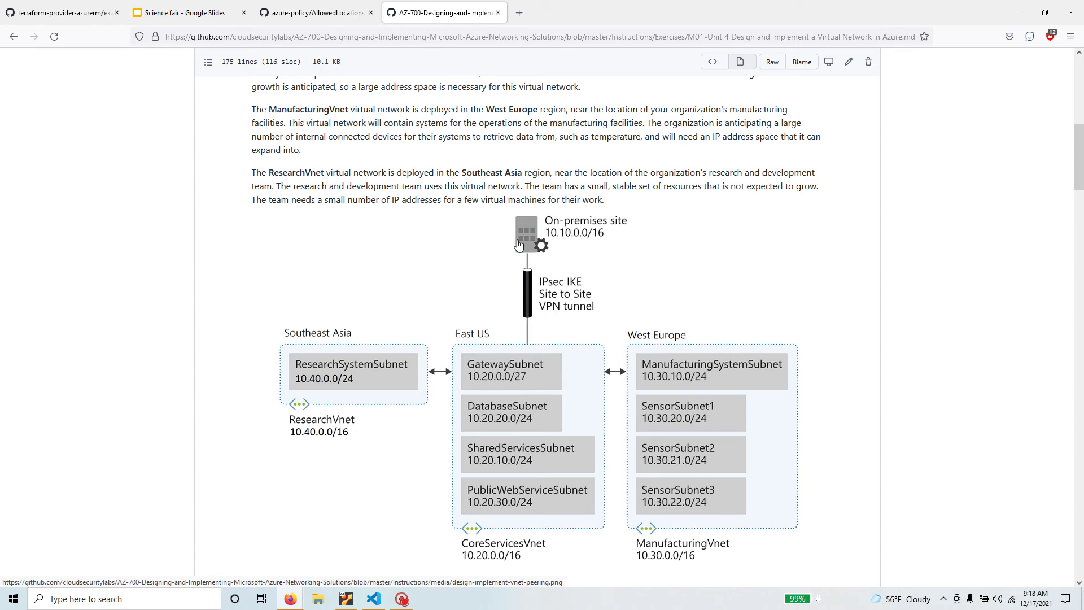
pyautogui.scroll(3, 507, 271)
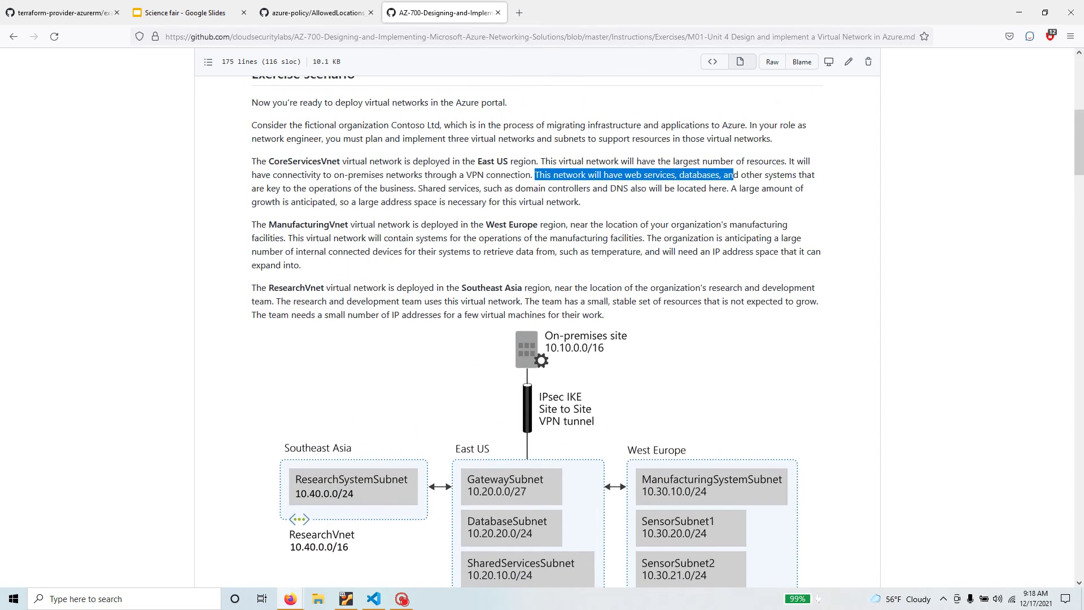
pyautogui.moveTo(504, 188); pyautogui.dragTo(728, 188)
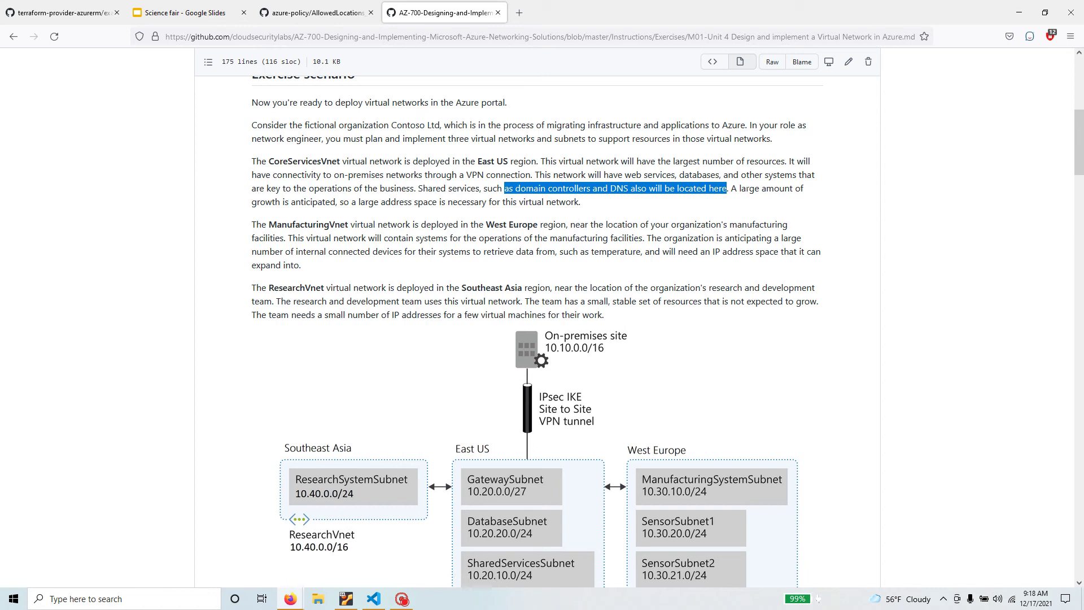
# Read the CoreServicesVnet growth and large address space requirement, comparing it with the network diagram
pyautogui.click(732, 203)
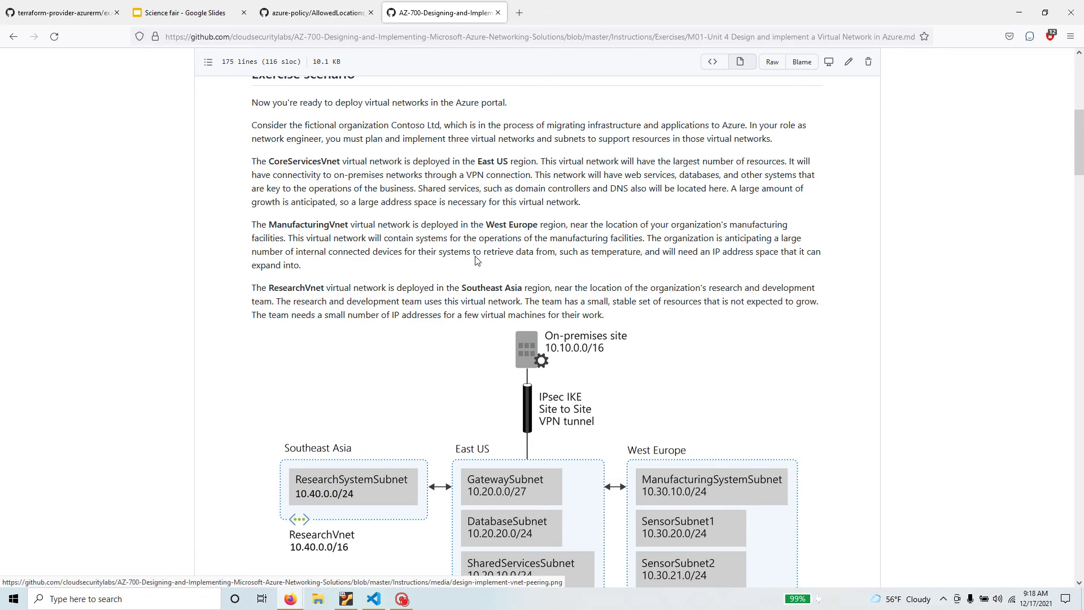
pyautogui.moveTo(338, 201); pyautogui.dragTo(617, 205)
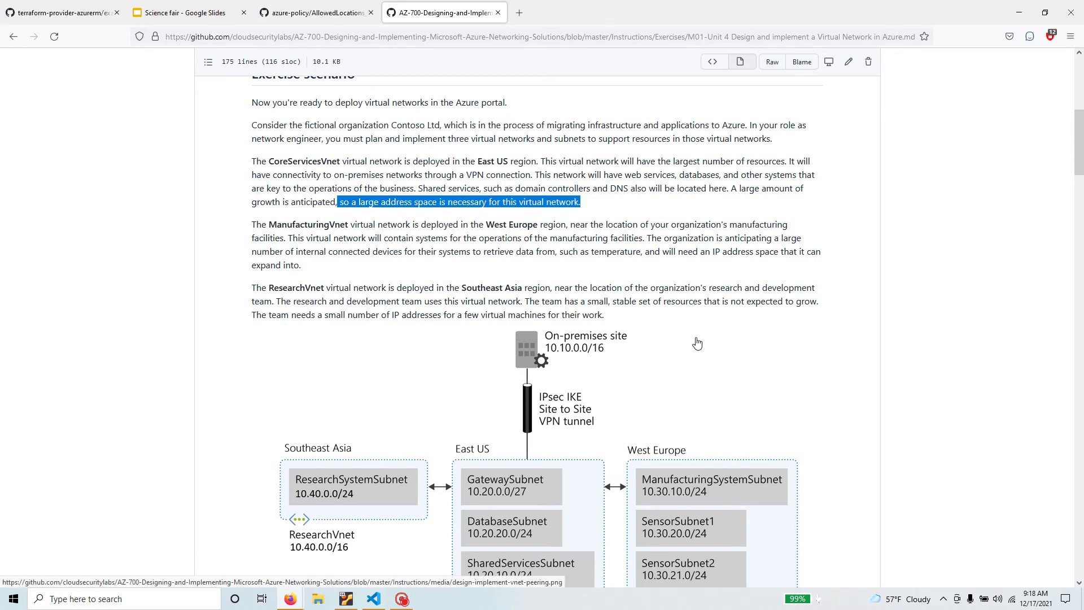
pyautogui.scroll(-2, 511, 339)
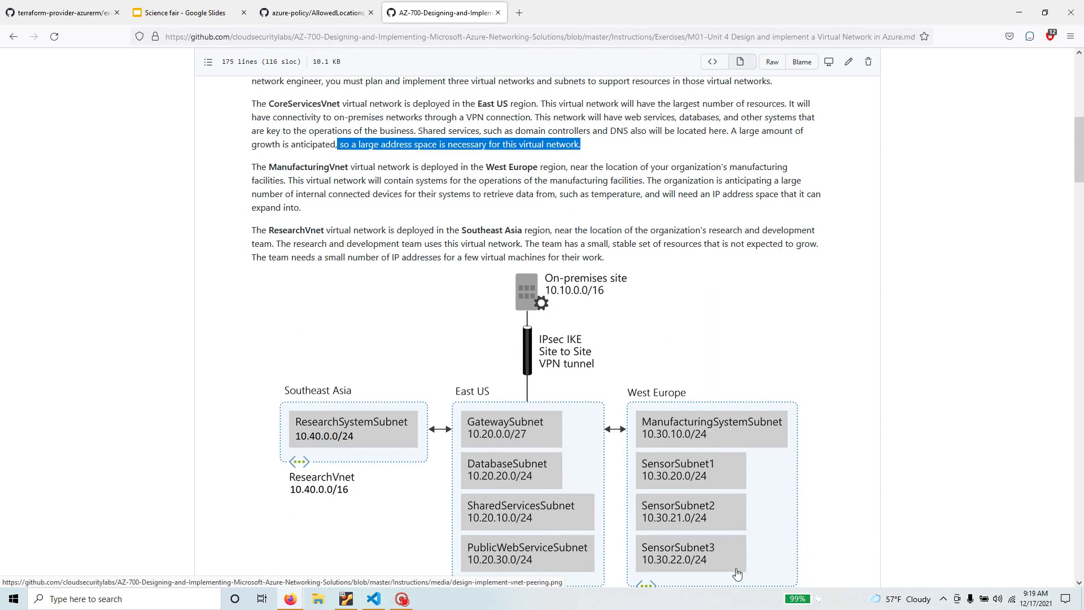
pyautogui.scroll(-2, 738, 471)
# Examine the ManufacturingVnet paragraph for its region, facility systems and expandable IP address space, comparing it with the sensor subnets in the diagram
pyautogui.scroll(3, 703, 501)
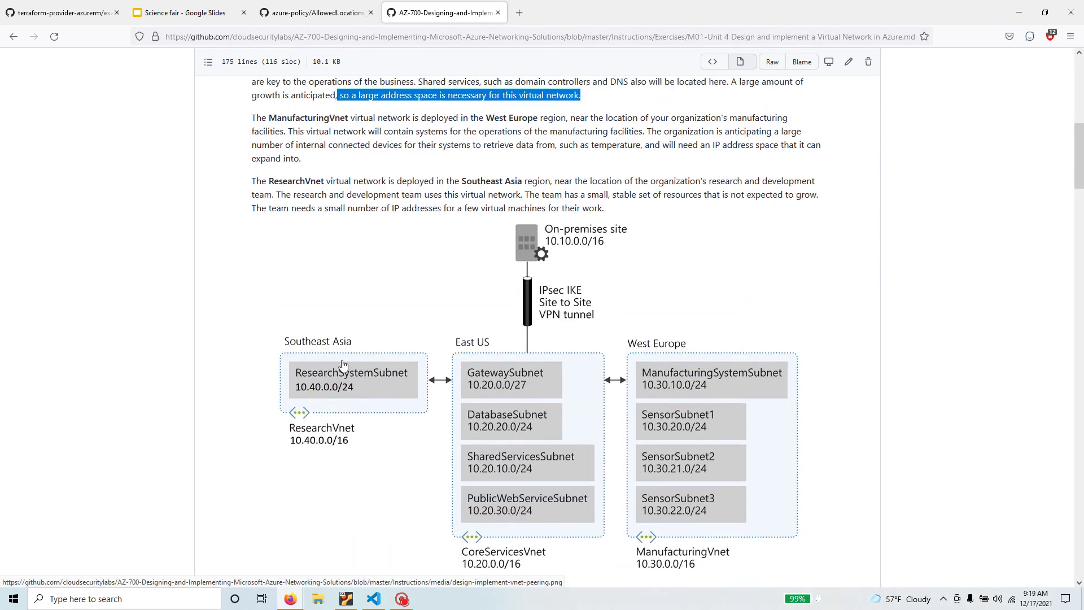
pyautogui.moveTo(348, 225); pyautogui.dragTo(252, 225)
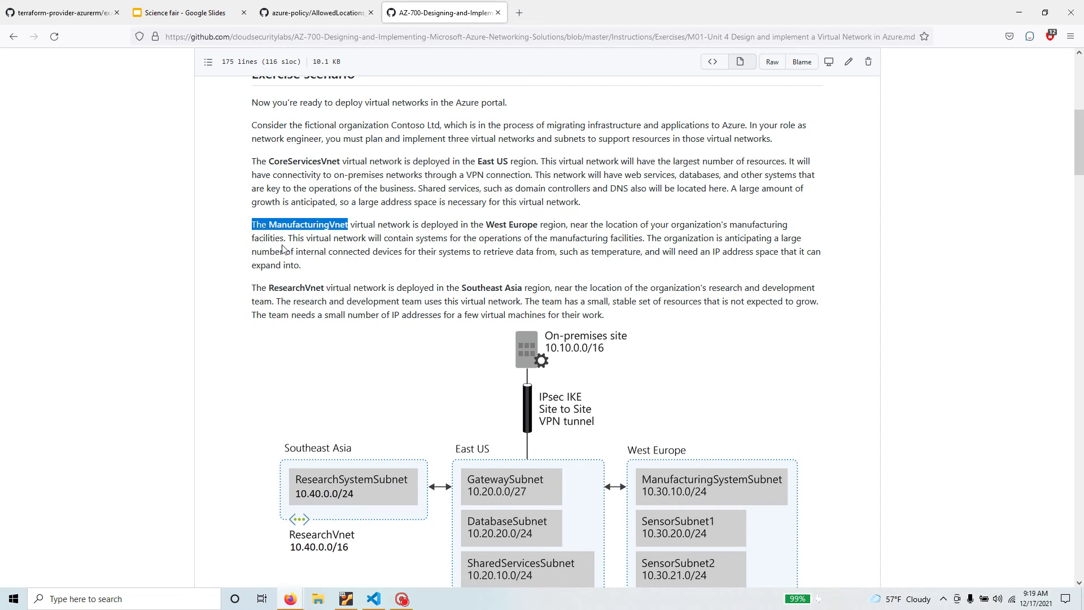
pyautogui.moveTo(479, 225); pyautogui.dragTo(287, 237)
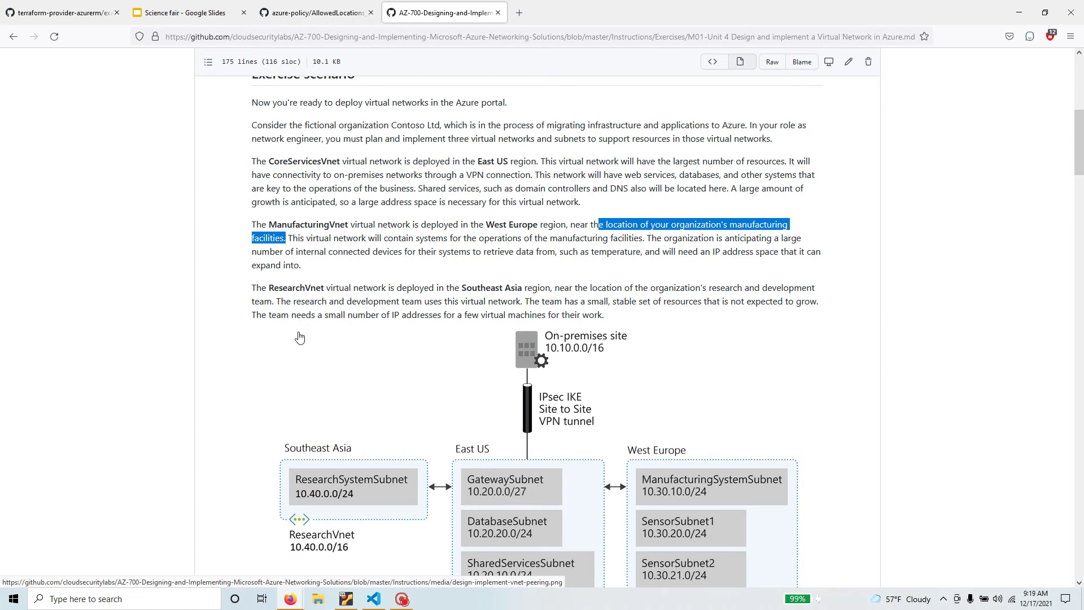
pyautogui.scroll(-1, 728, 466)
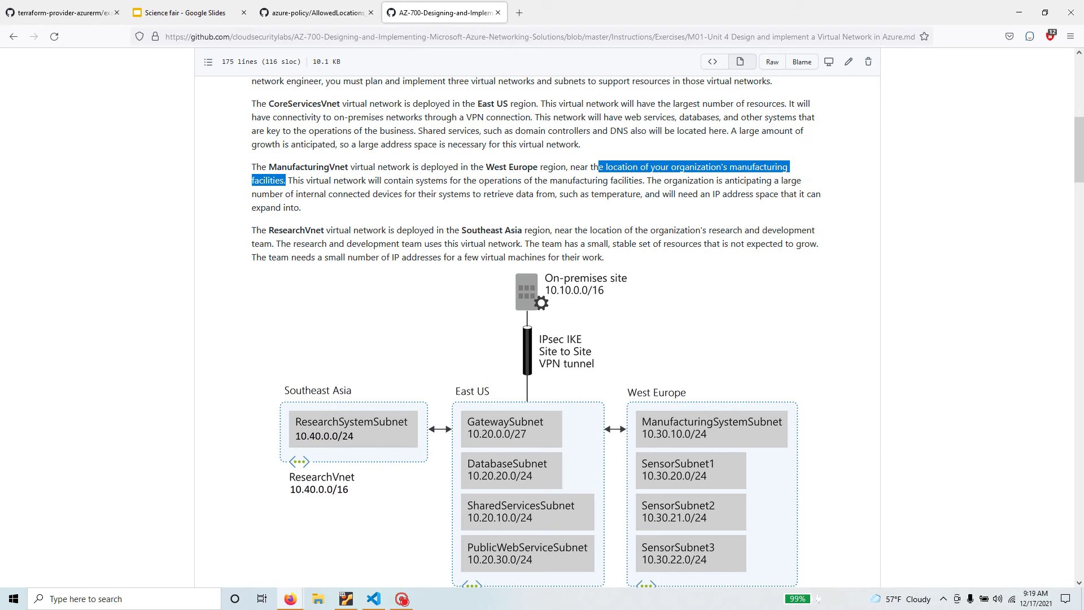
pyautogui.moveTo(416, 180); pyautogui.dragTo(647, 180)
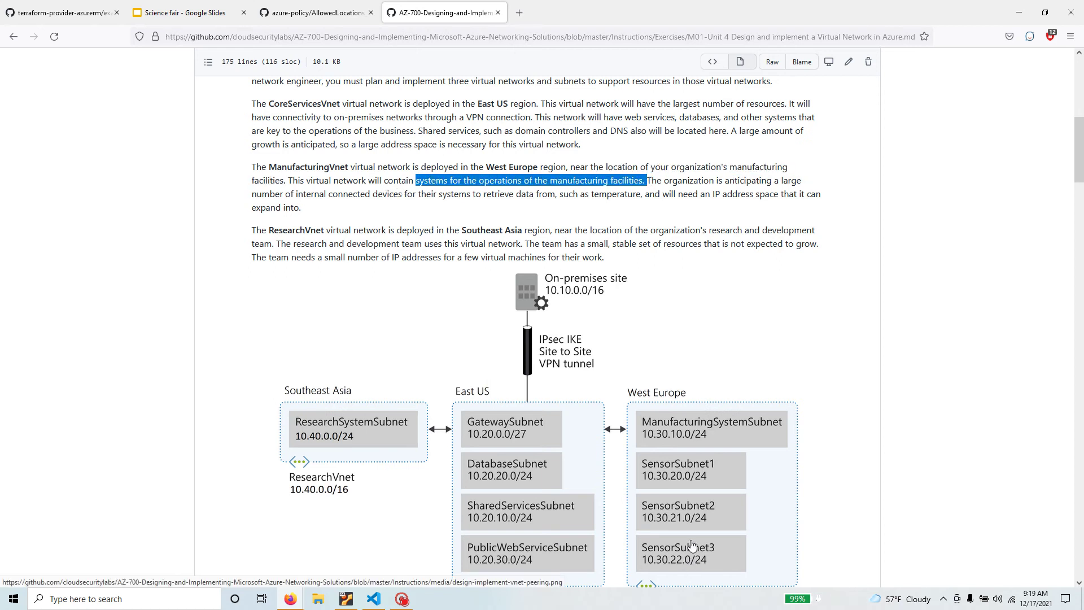
pyautogui.scroll(-2, 692, 544)
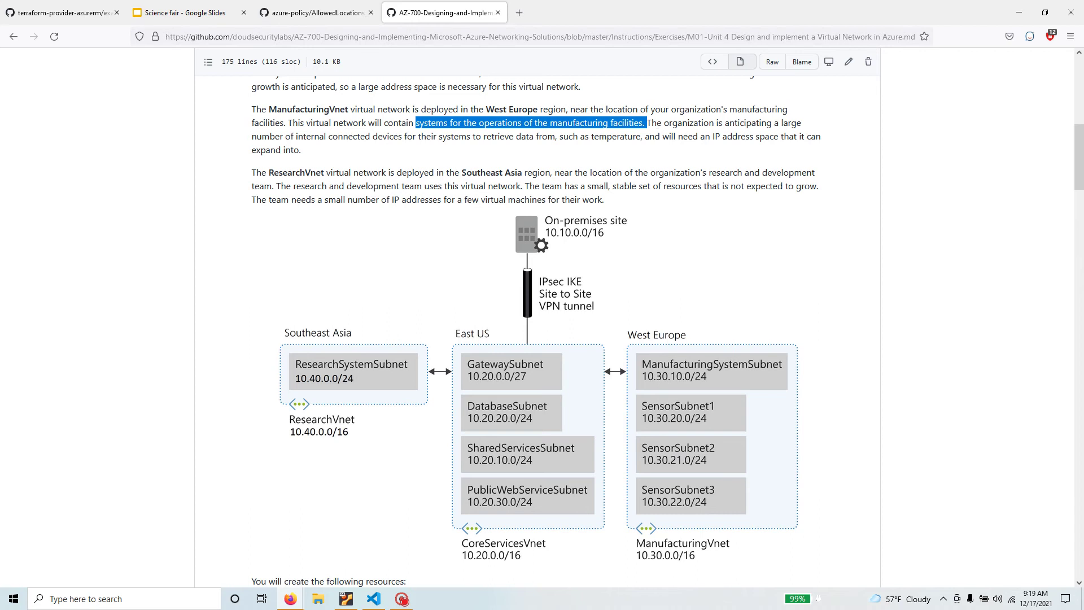
pyautogui.moveTo(651, 122); pyautogui.dragTo(682, 154)
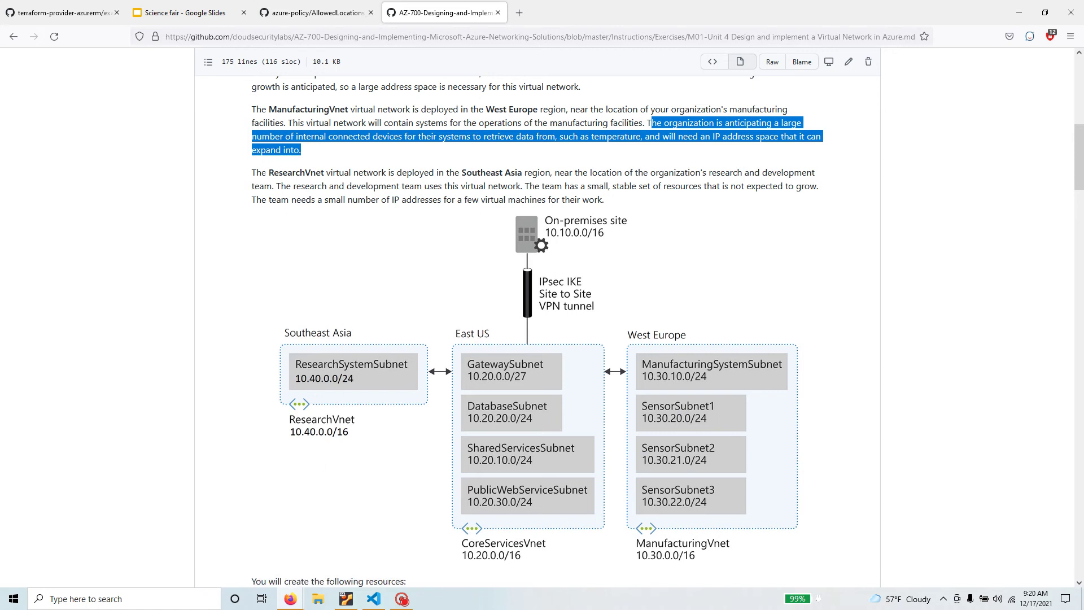
# Examine the ResearchVnet paragraph for its region, team location and resource growth needs, comparing it with the Southeast Asia part of the diagram
pyautogui.moveTo(267, 172); pyautogui.dragTo(515, 173)
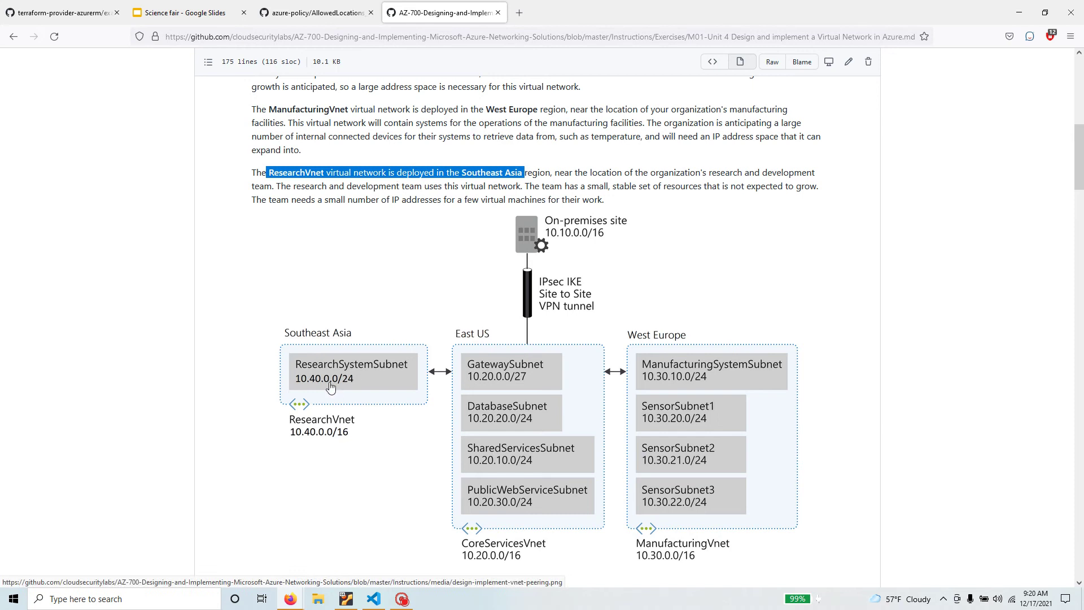
pyautogui.moveTo(635, 172)
pyautogui.mouseDown()
pyautogui.moveTo(589, 173)
pyautogui.moveTo(641, 172)
pyautogui.mouseUp()
pyautogui.moveTo(554, 172); pyautogui.dragTo(276, 187)
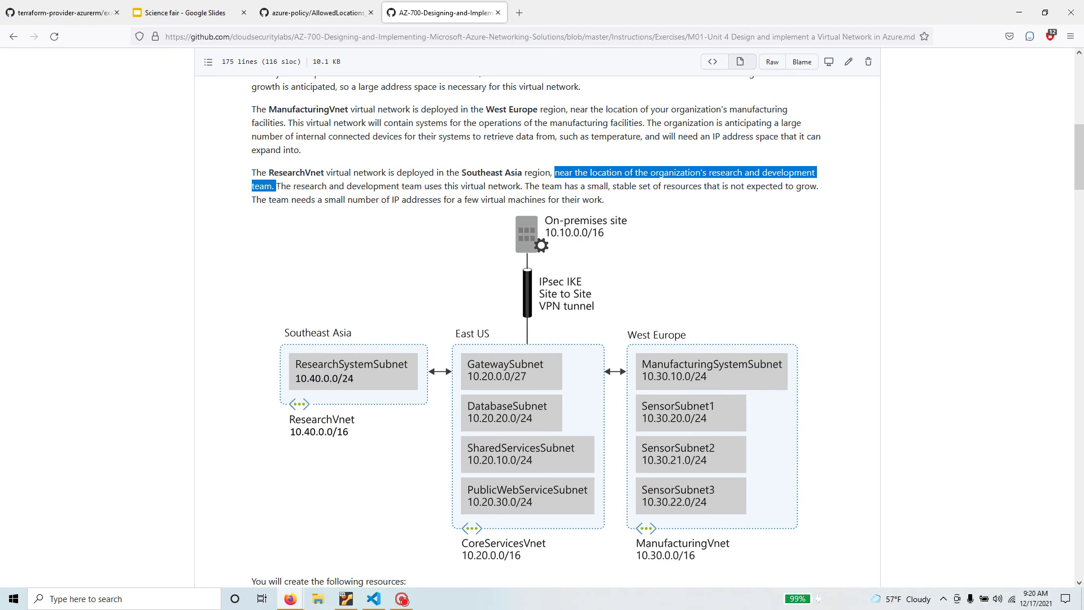
pyautogui.scroll(2, 350, 377)
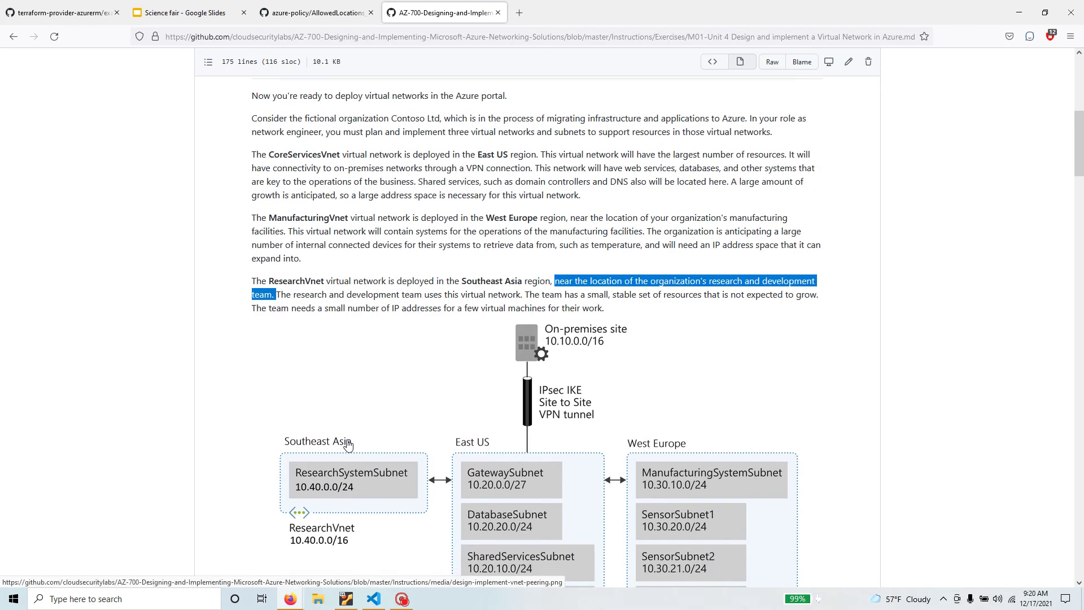
pyautogui.scroll(-1, 346, 444)
pyautogui.scroll(-2, 272, 457)
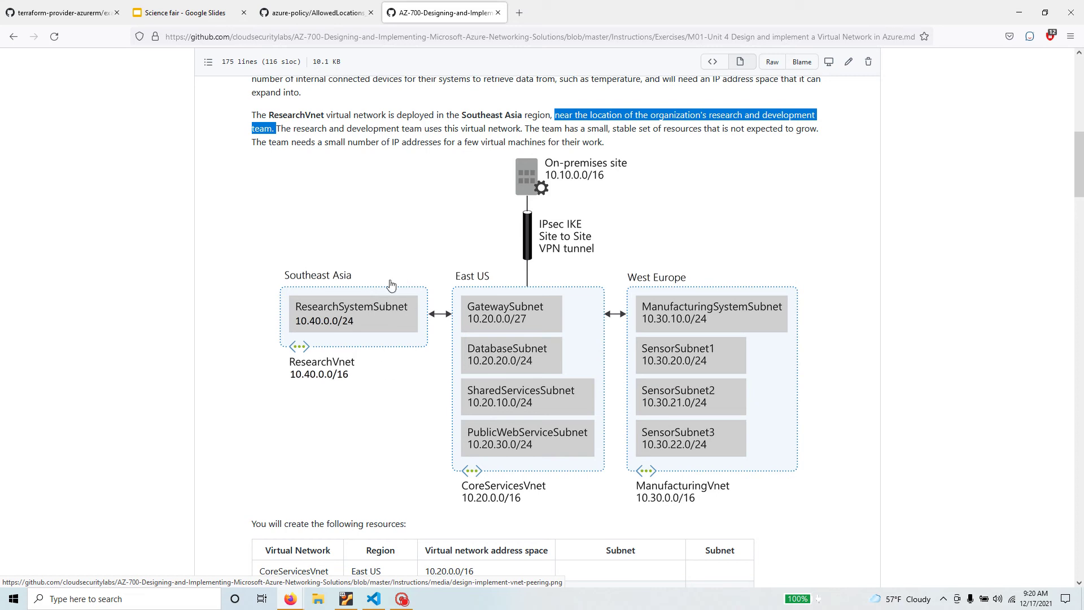
pyautogui.moveTo(528, 128); pyautogui.dragTo(825, 136)
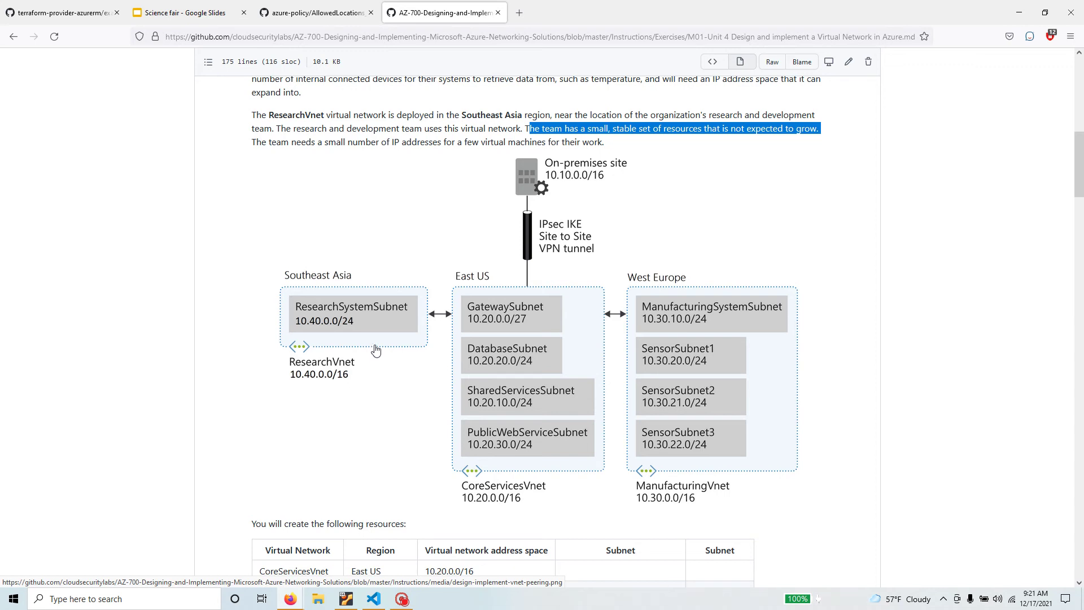
pyautogui.scroll(-1, 375, 350)
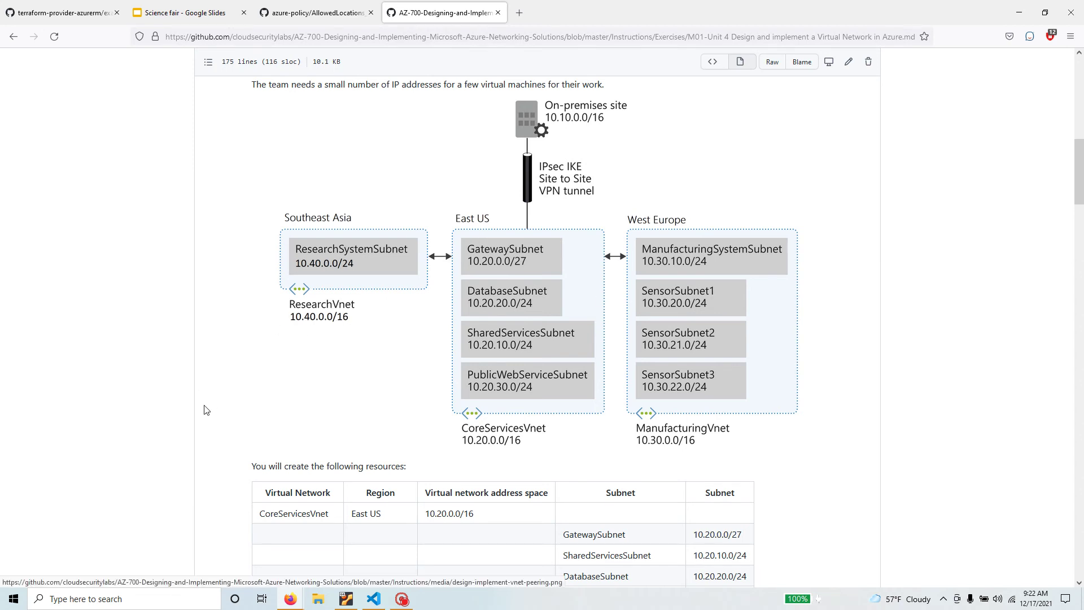
# Compare the table of resources to create with the virtual networks and subnets in the network diagram
pyautogui.scroll(-4, 207, 410)
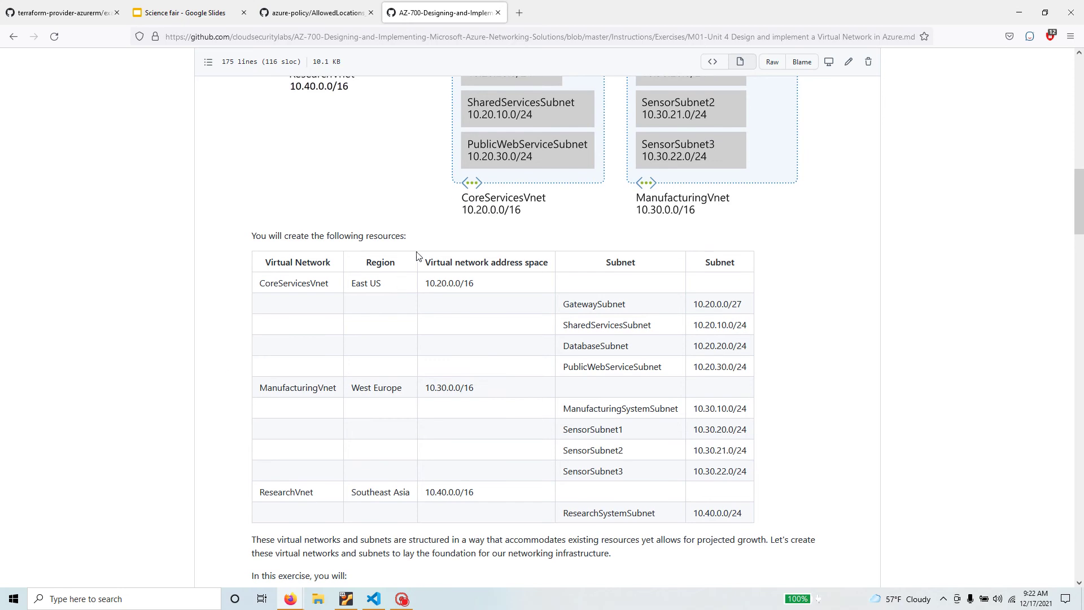
pyautogui.scroll(5, 415, 265)
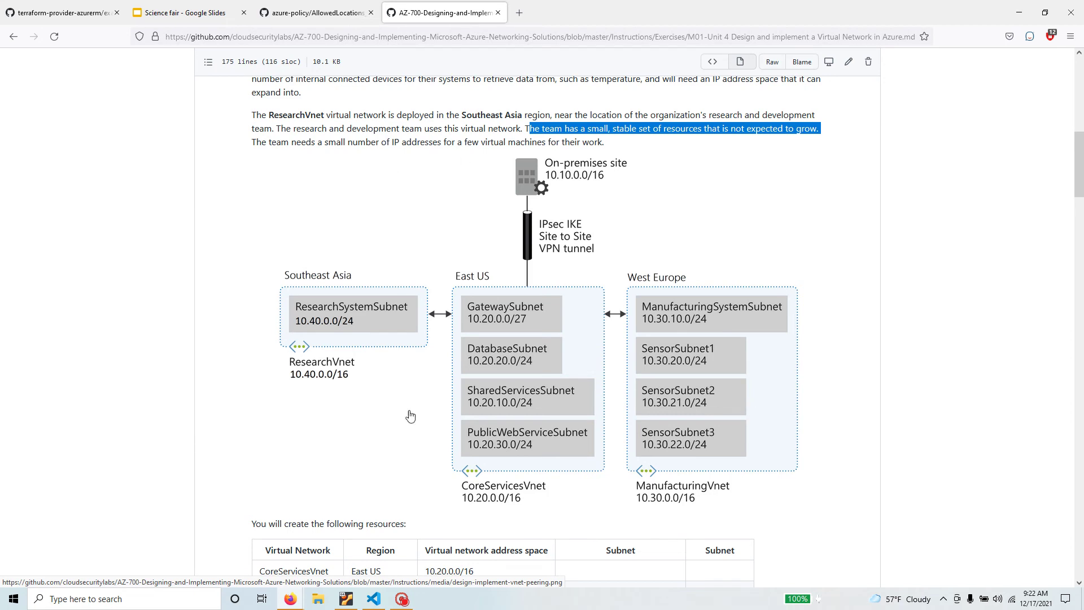
pyautogui.scroll(-5, 544, 428)
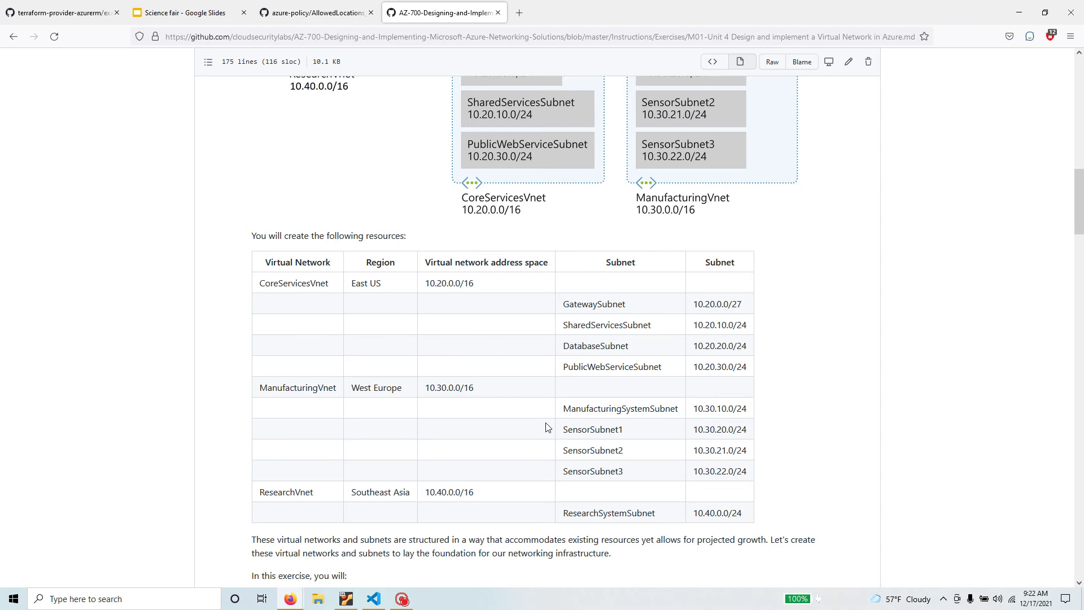
pyautogui.scroll(3, 671, 308)
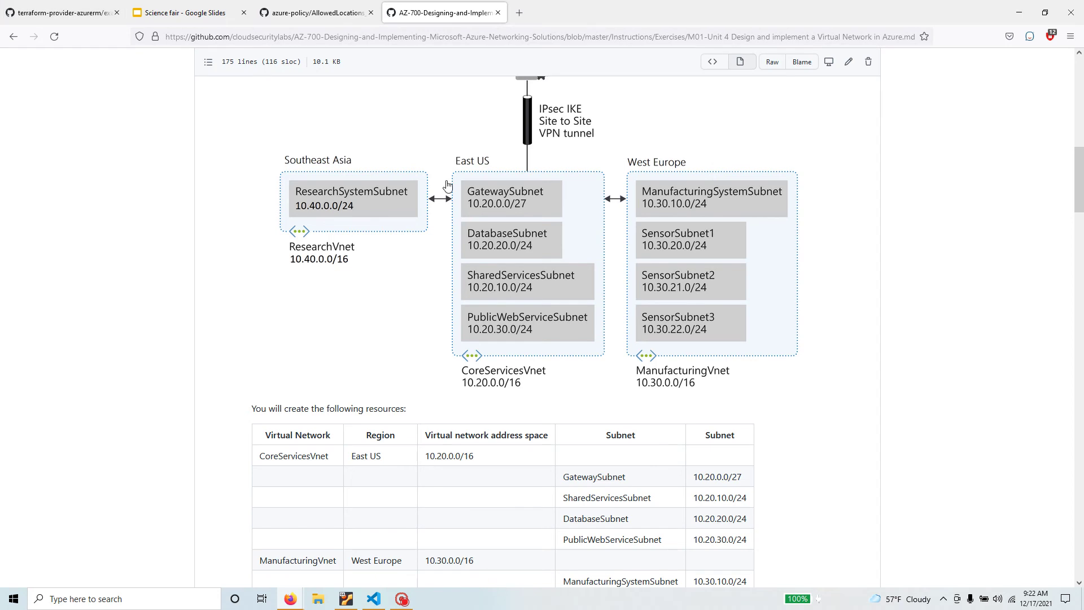
pyautogui.scroll(-5, 333, 311)
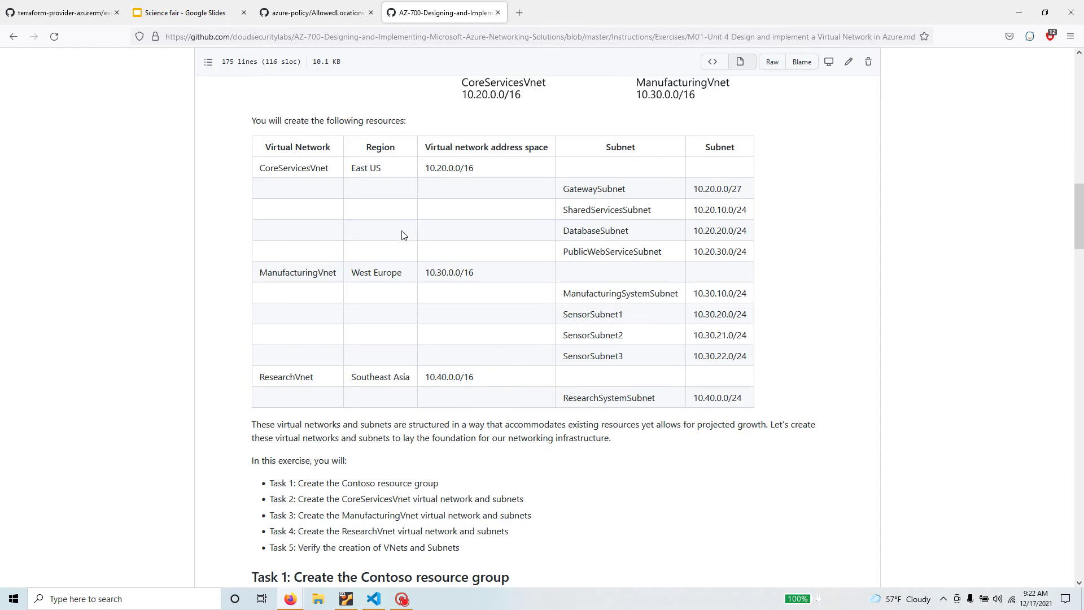
# Examine the CoreServicesVnet rows of the resource table for the region, subnet names and subnet address ranges
pyautogui.moveTo(394, 171); pyautogui.dragTo(342, 167)
pyautogui.moveTo(692, 191); pyautogui.dragTo(746, 190)
pyautogui.click(691, 212)
pyautogui.moveTo(692, 210); pyautogui.dragTo(741, 252)
pyautogui.moveTo(628, 231); pyautogui.dragTo(561, 232)
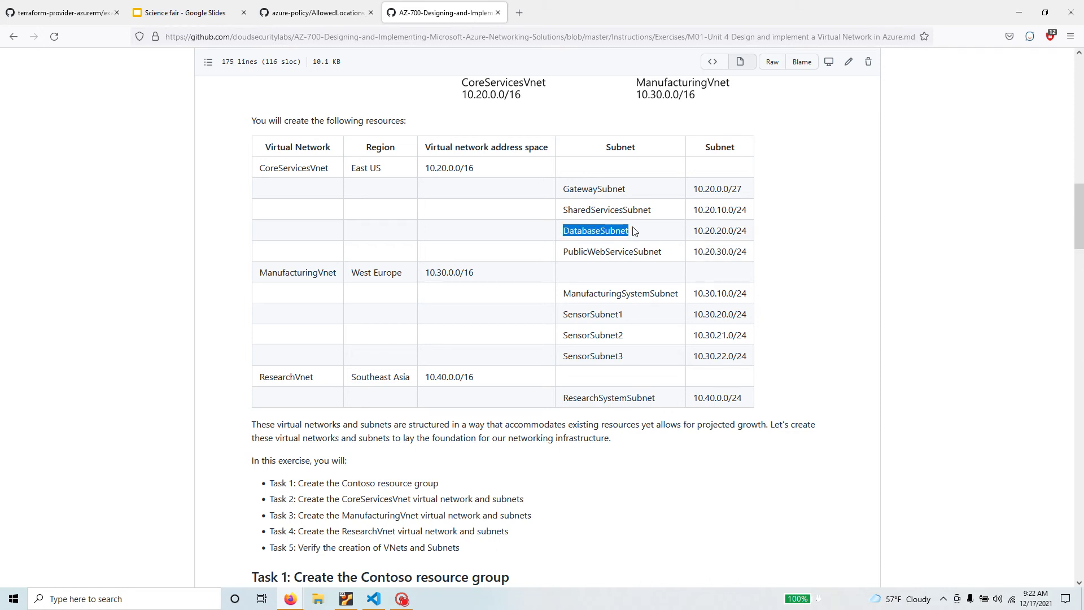
pyautogui.moveTo(563, 210); pyautogui.dragTo(649, 210)
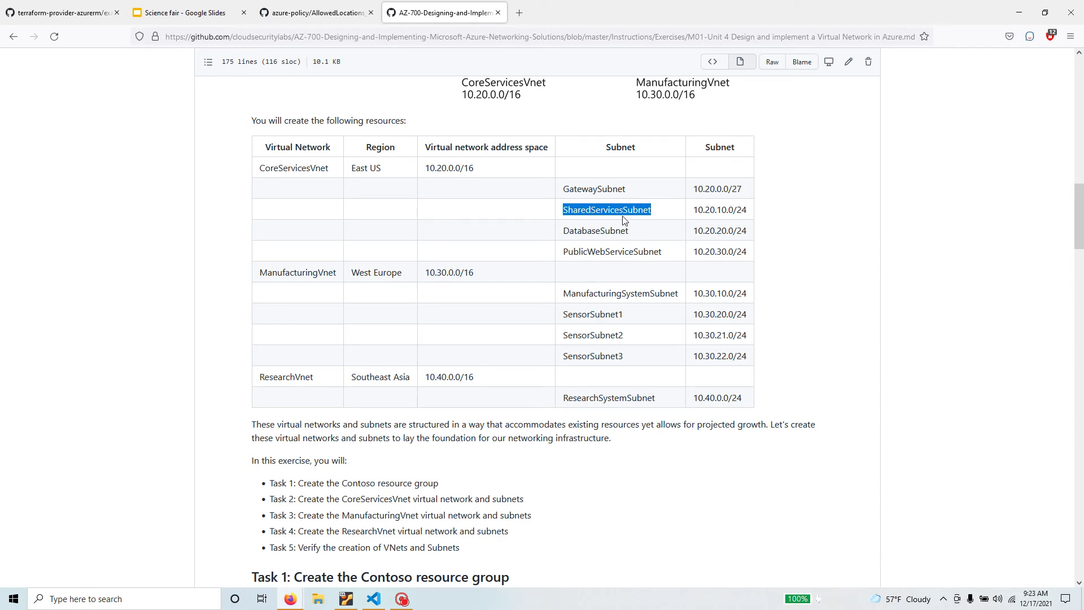
# Review the complete resource table against the diagram, covering all virtual networks, regions, address spaces and subnets
pyautogui.scroll(-3, 623, 219)
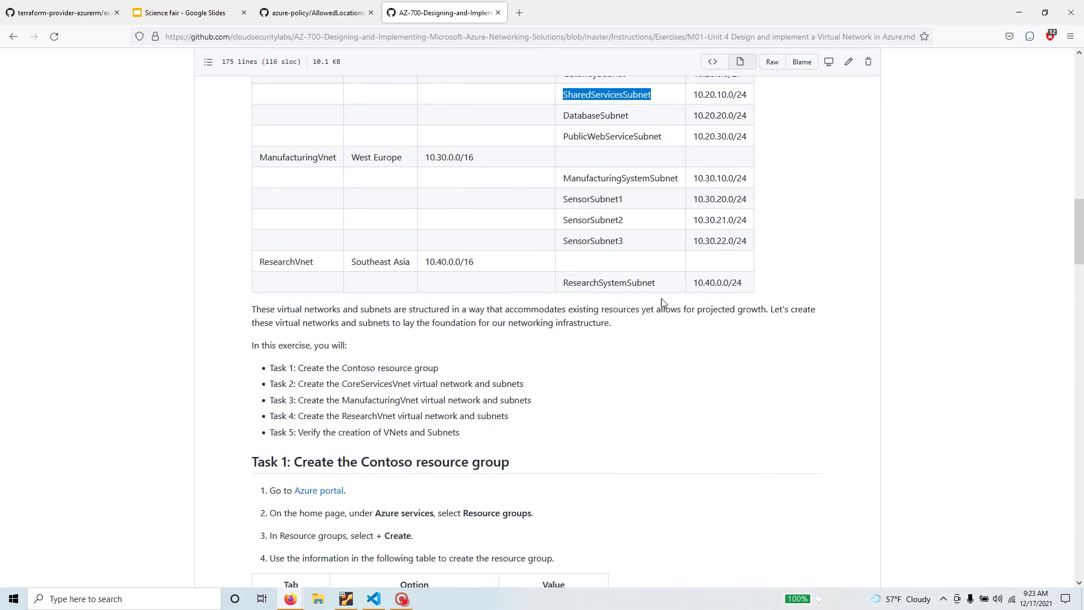
pyautogui.scroll(3, 661, 298)
pyautogui.moveTo(754, 397); pyautogui.dragTo(301, 158)
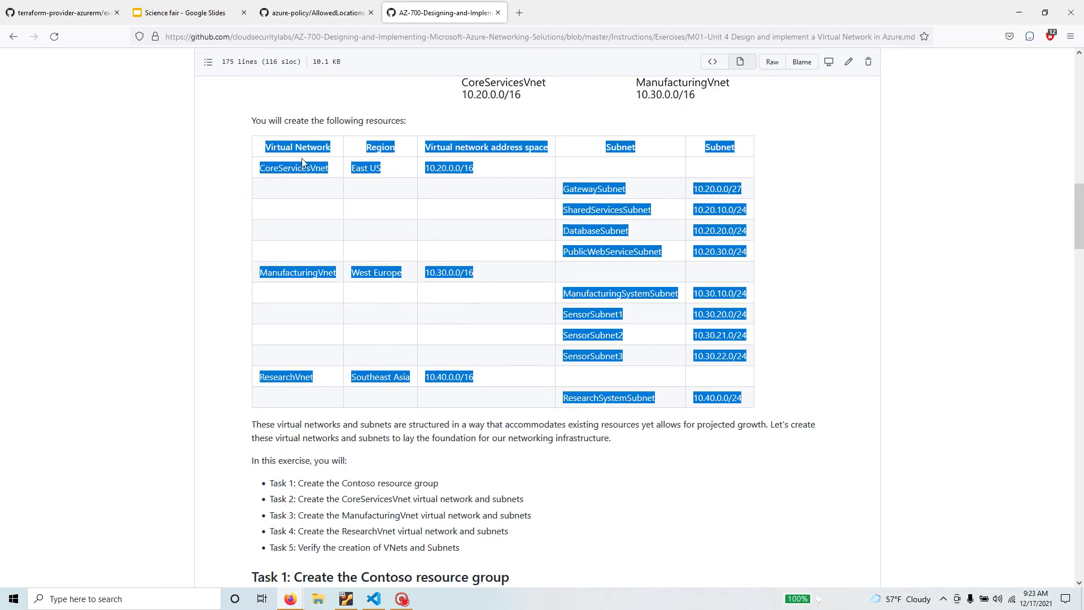
pyautogui.scroll(3, 562, 151)
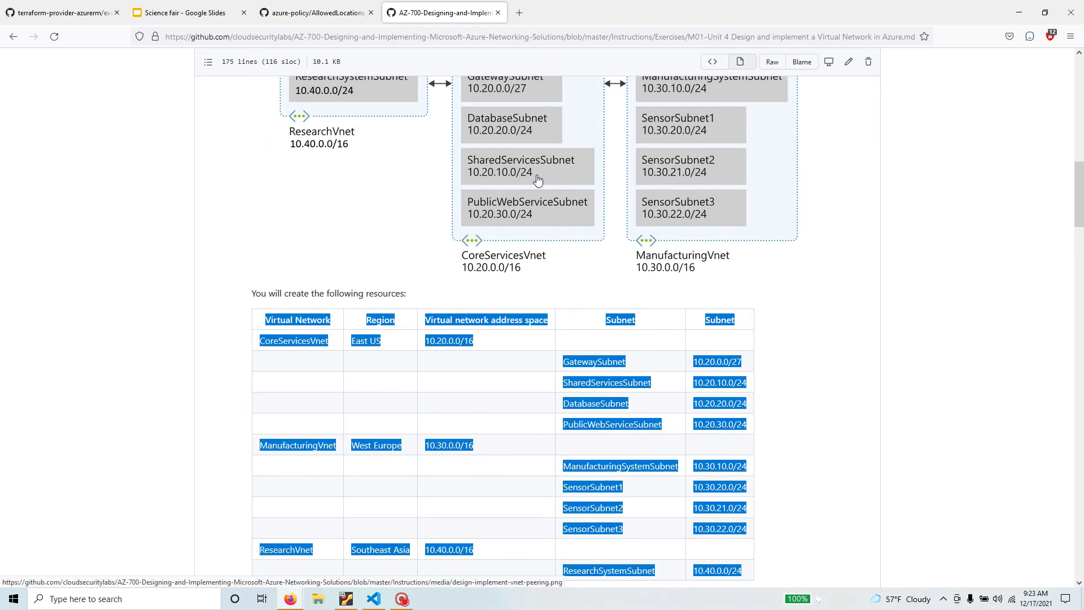
pyautogui.scroll(-7, 538, 180)
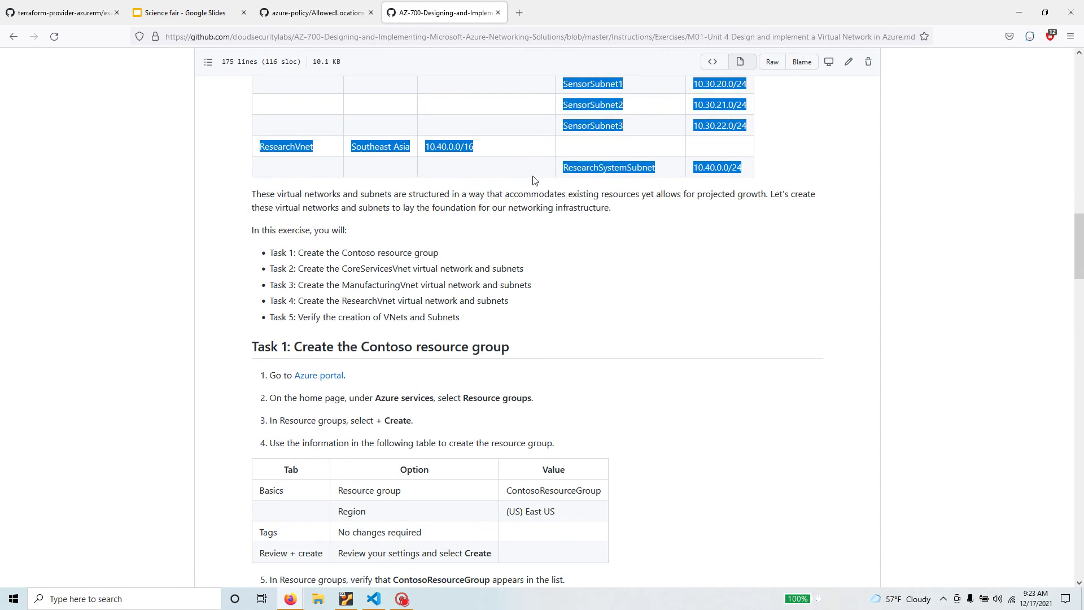
# Read the statement on accommodating projected growth and the exercise's task list from Task 1 to Task 5
pyautogui.scroll(-1, 535, 179)
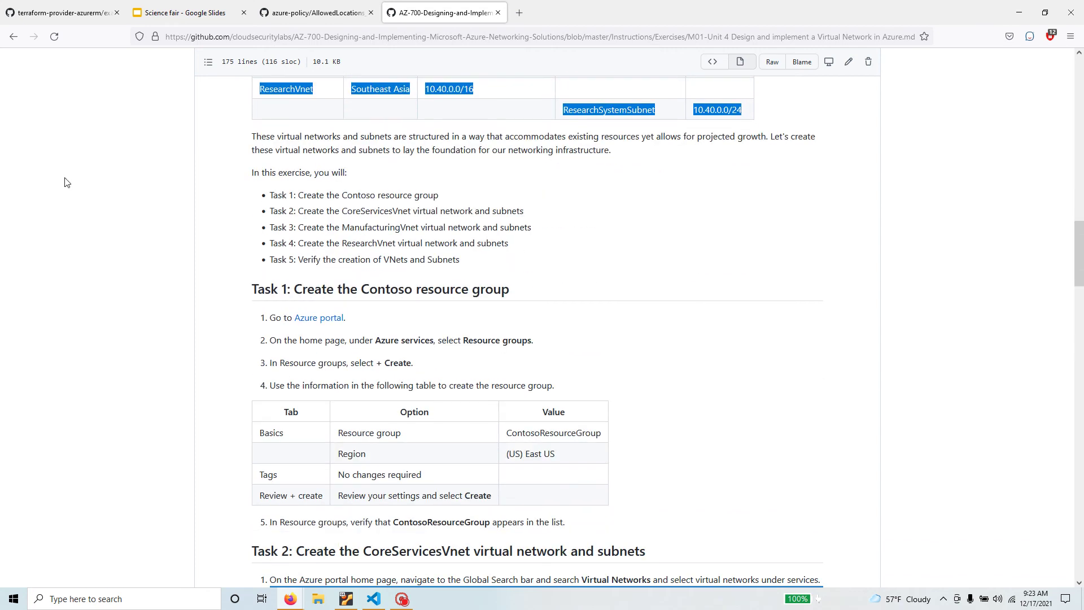
pyautogui.moveTo(252, 137); pyautogui.dragTo(771, 137)
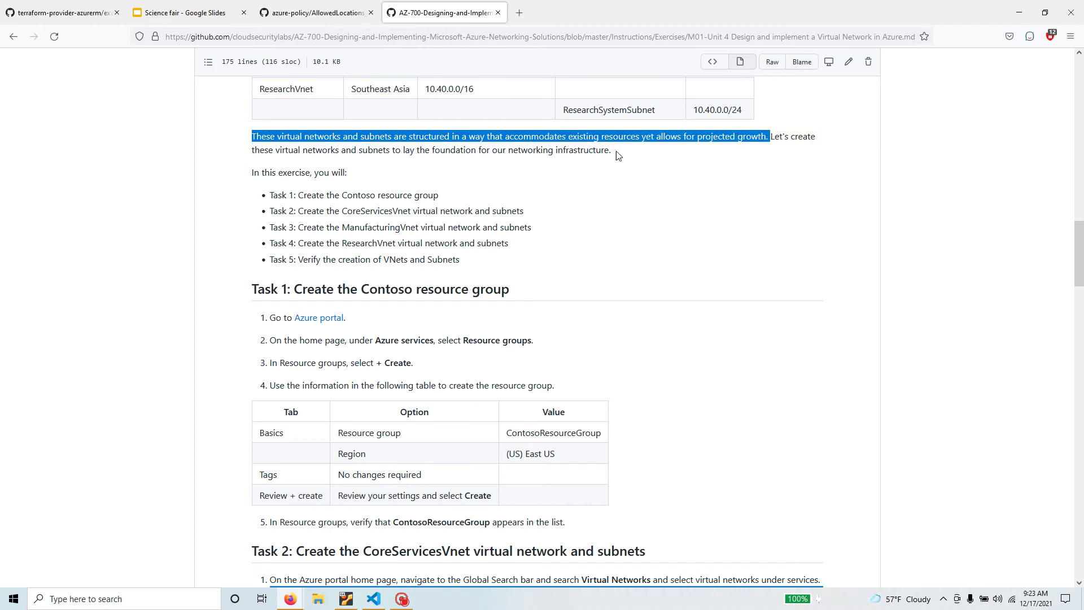
pyautogui.moveTo(516, 265); pyautogui.dragTo(186, 191)
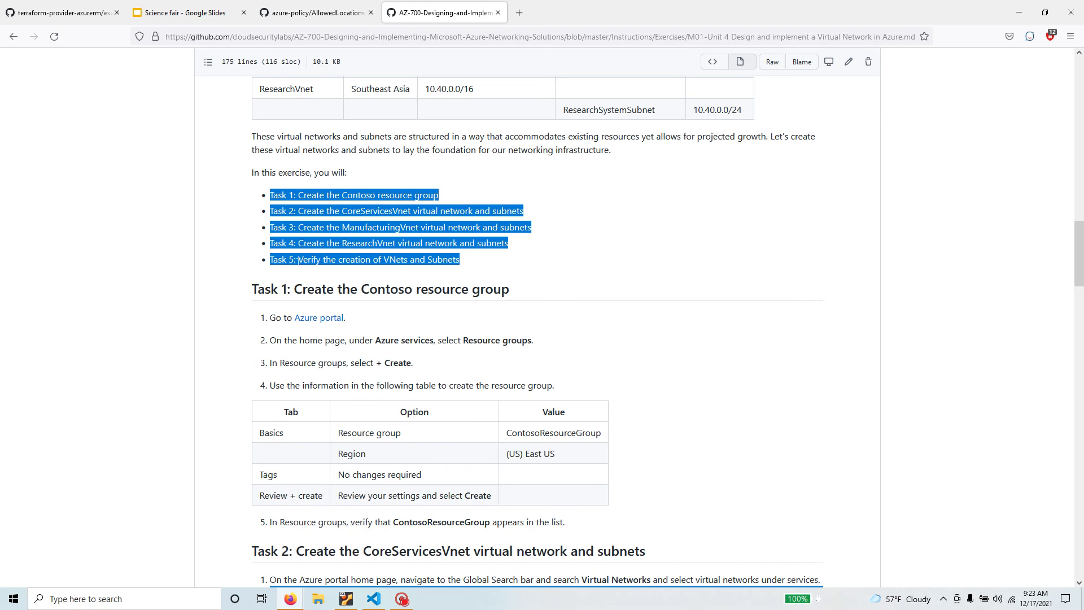
pyautogui.click(532, 241)
pyautogui.moveTo(295, 194); pyautogui.dragTo(456, 197)
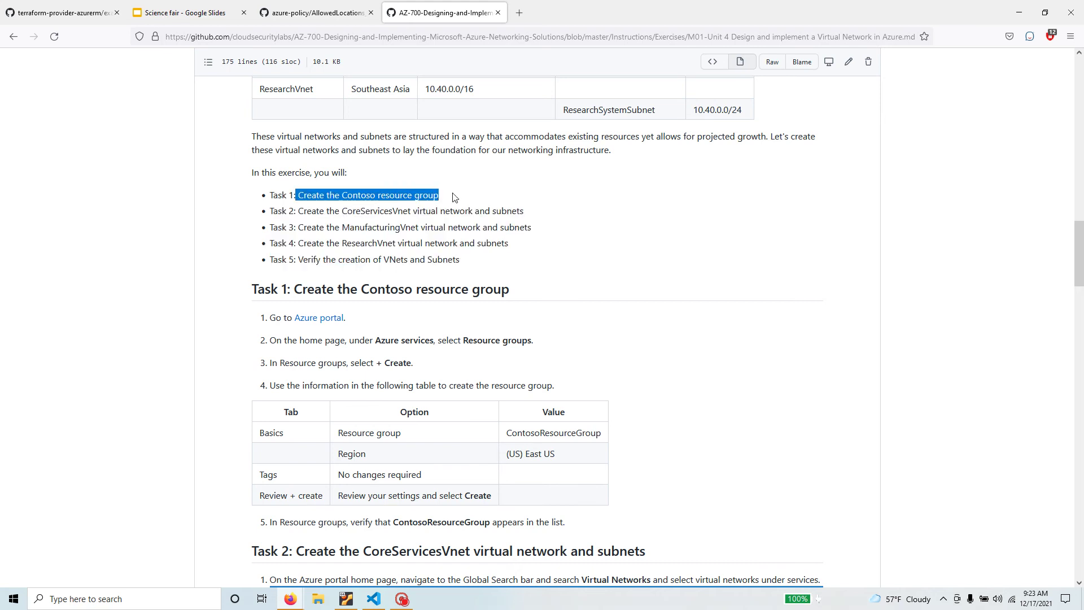
pyautogui.moveTo(295, 210); pyautogui.dragTo(443, 211)
pyautogui.moveTo(298, 227); pyautogui.dragTo(498, 227)
pyautogui.moveTo(298, 242); pyautogui.dragTo(522, 253)
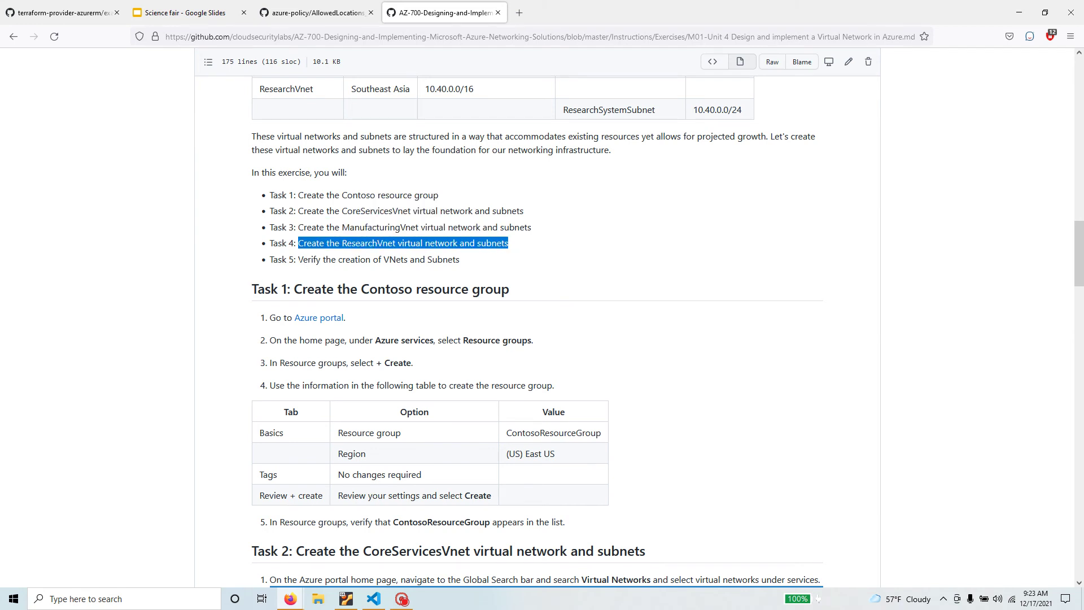
pyautogui.moveTo(298, 259); pyautogui.dragTo(461, 270)
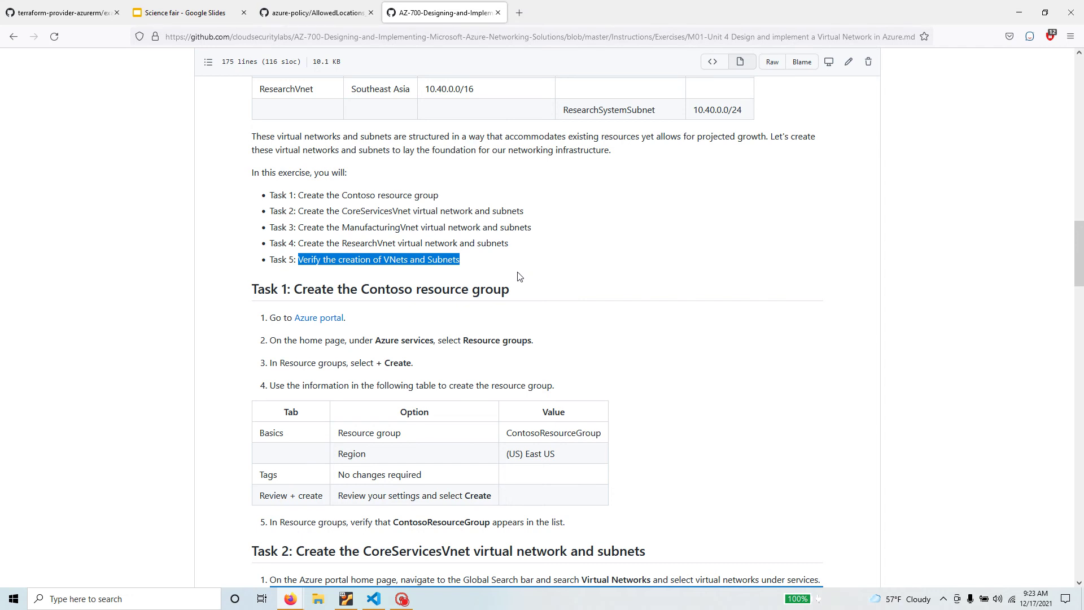
# Skim the Task 1 resource group instructions and restore the browser window to its smaller size, beside the Azure portal window
pyautogui.scroll(-3, 518, 272)
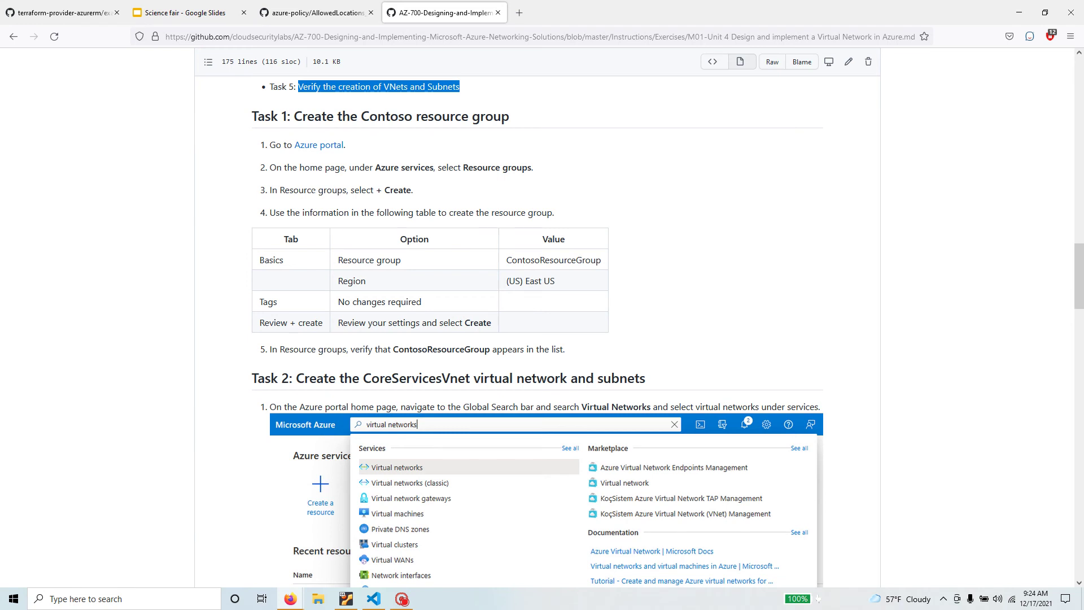
pyautogui.click(1045, 13)
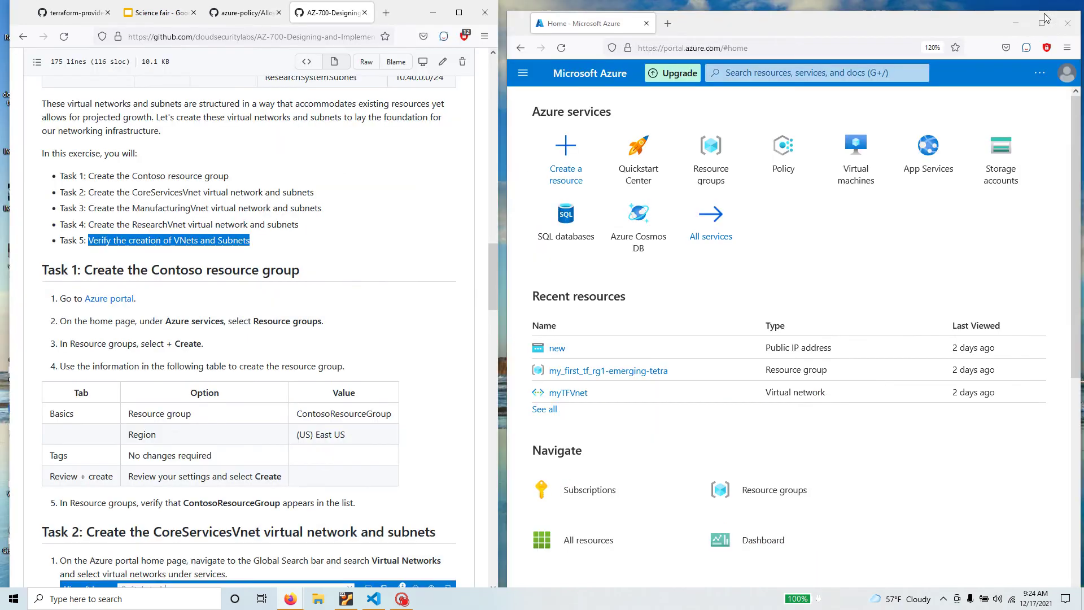
# Open the list of resource groups in the Azure portal and check the Task 1 instructions for the new group
pyautogui.moveTo(507, 220); pyautogui.dragTo(497, 219)
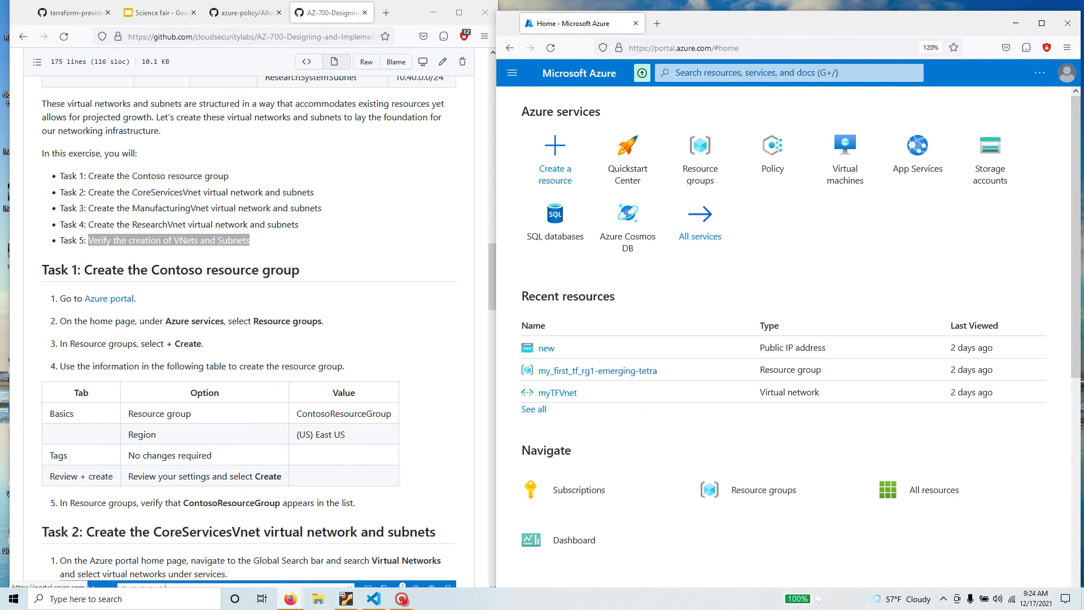
pyautogui.moveTo(165, 321); pyautogui.dragTo(323, 320)
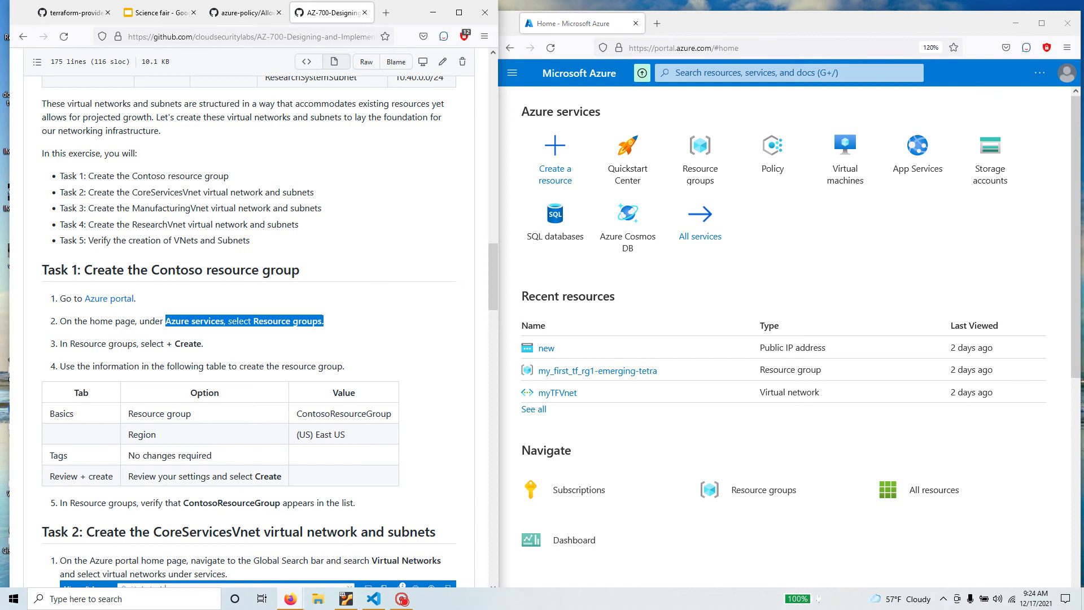
pyautogui.click(693, 151)
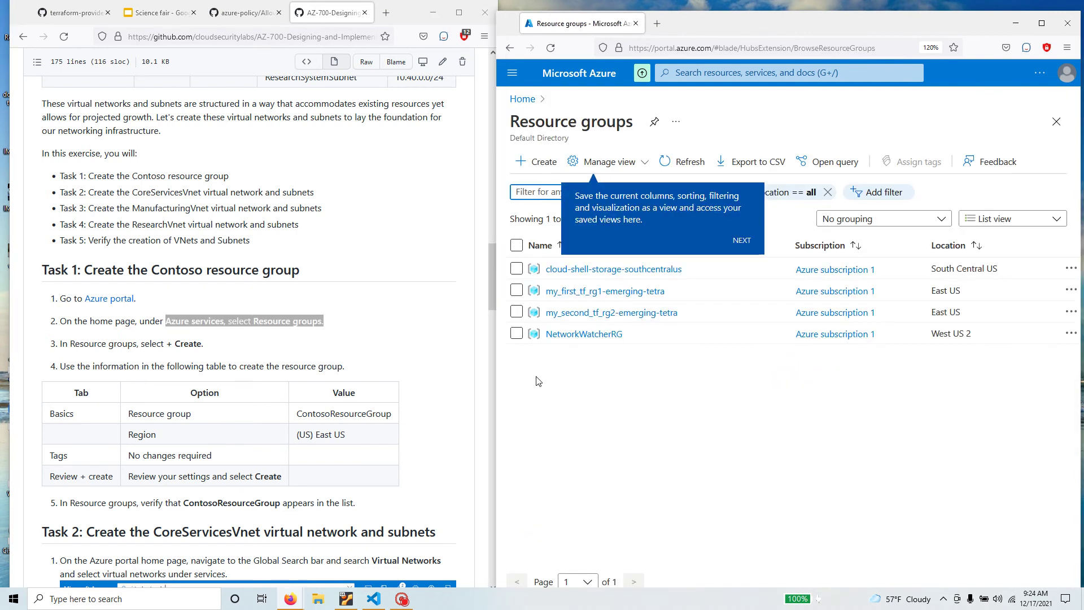
pyautogui.scroll(-2, 255, 430)
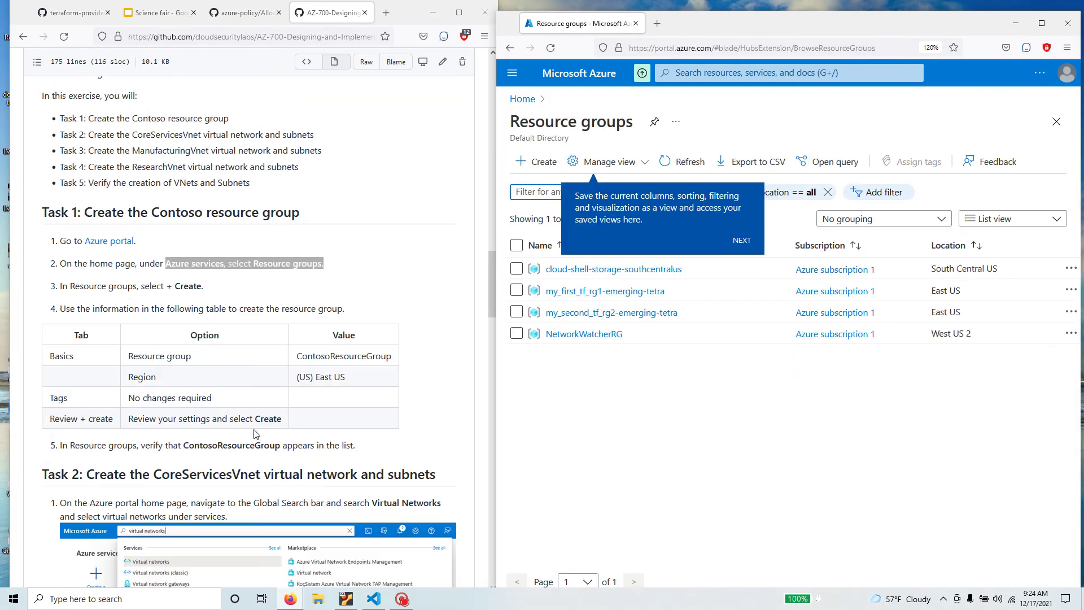
pyautogui.scroll(-2, 135, 351)
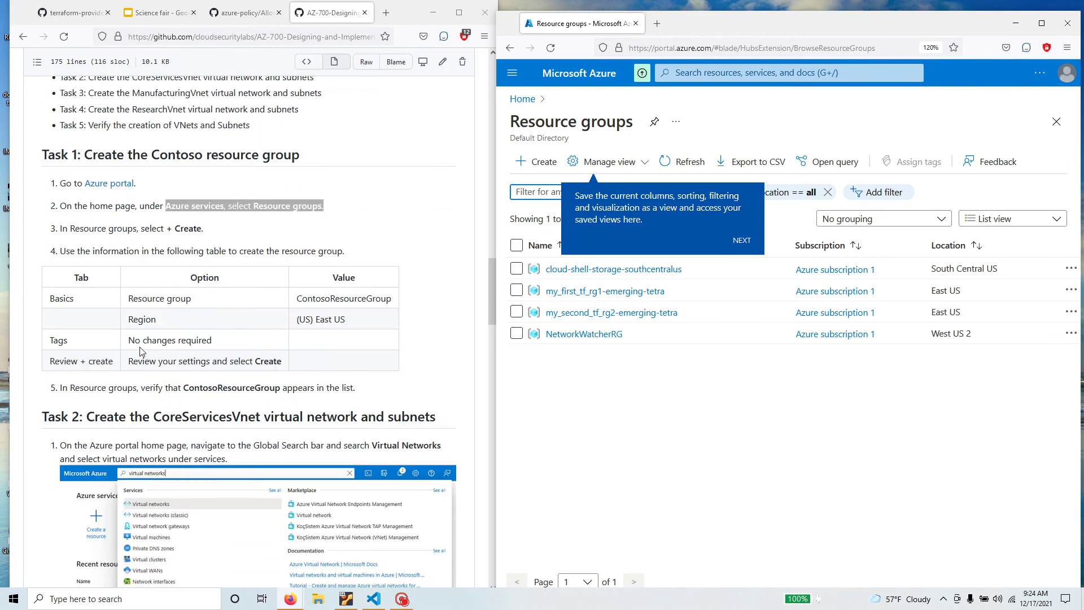
pyautogui.scroll(-2, 140, 351)
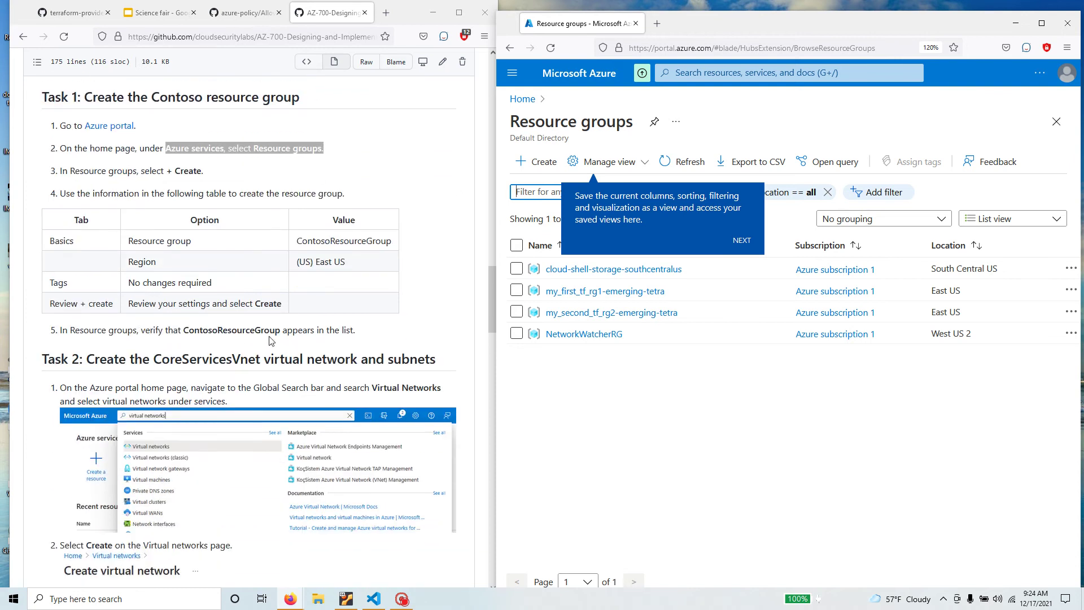
pyautogui.doubleClick(232, 330)
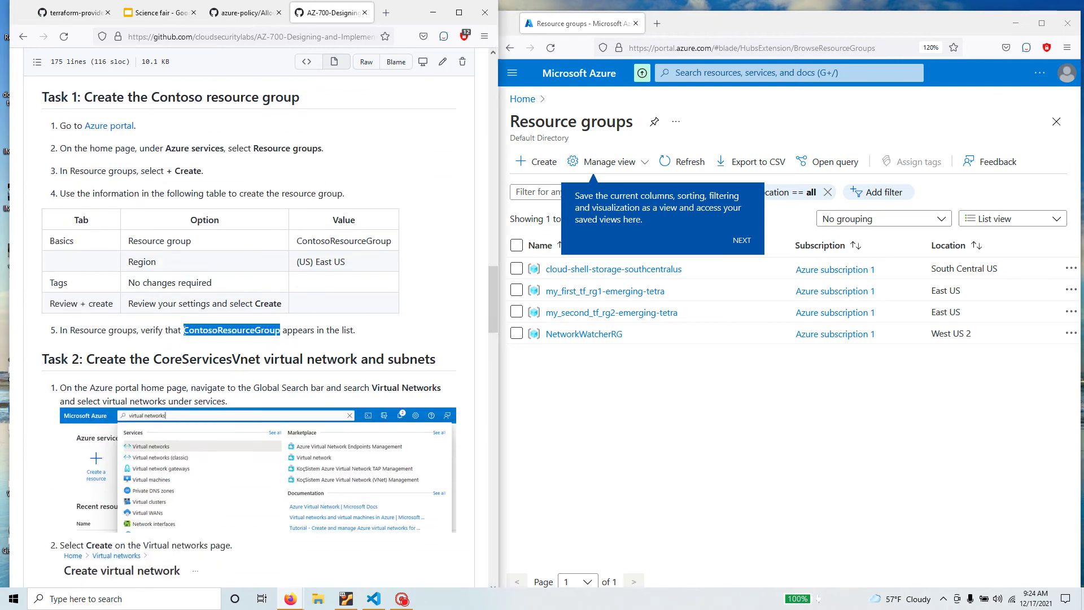
# Start creating a resource group and name it CloudSecurity700ResourceGroup
pyautogui.click(535, 164)
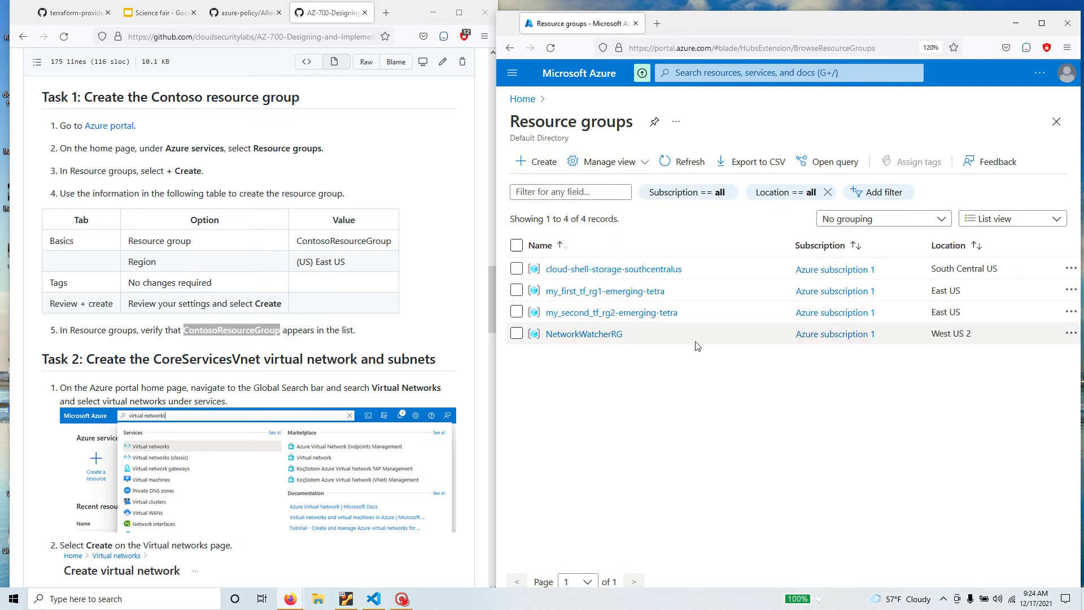
pyautogui.click(982, 295)
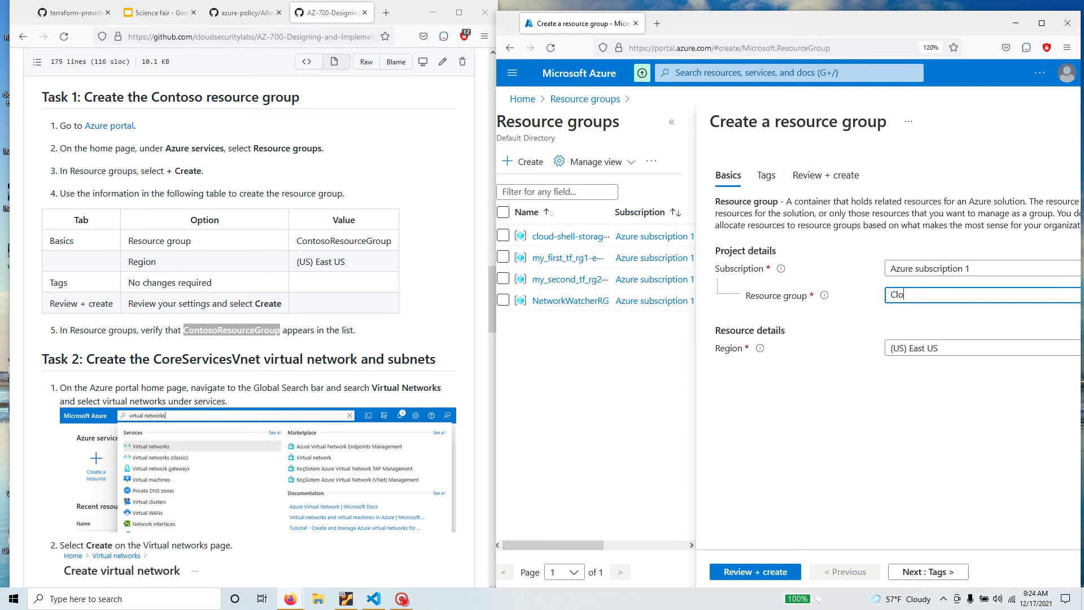
pyautogui.write('CloudSecurity700ResourceGroup')
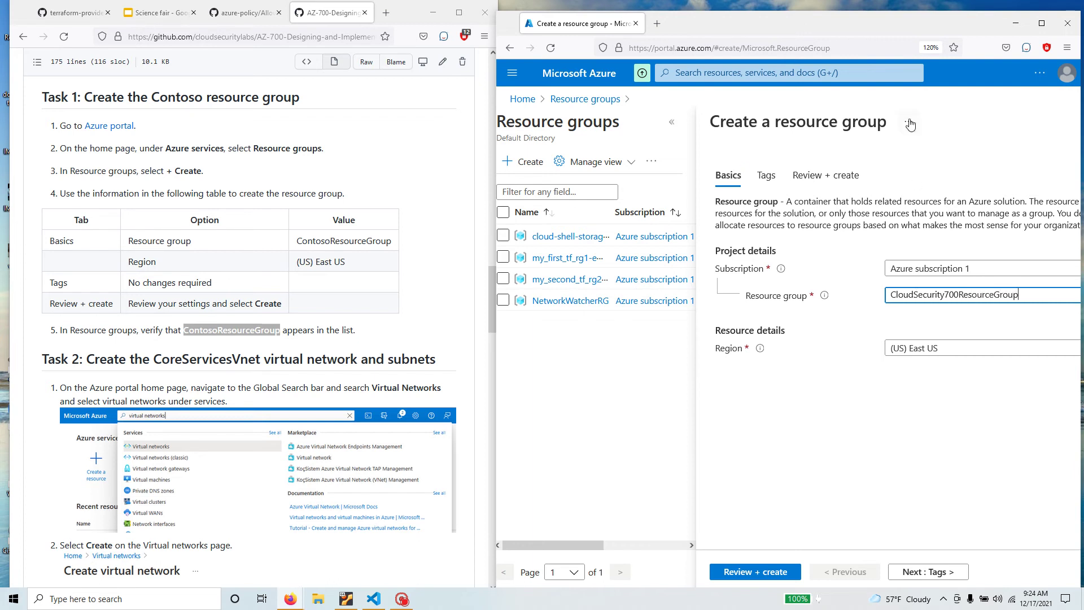
# Change the new resource group's name to AZ-700-ResourceGroup and look through the available regions
pyautogui.moveTo(947, 294); pyautogui.dragTo(874, 294)
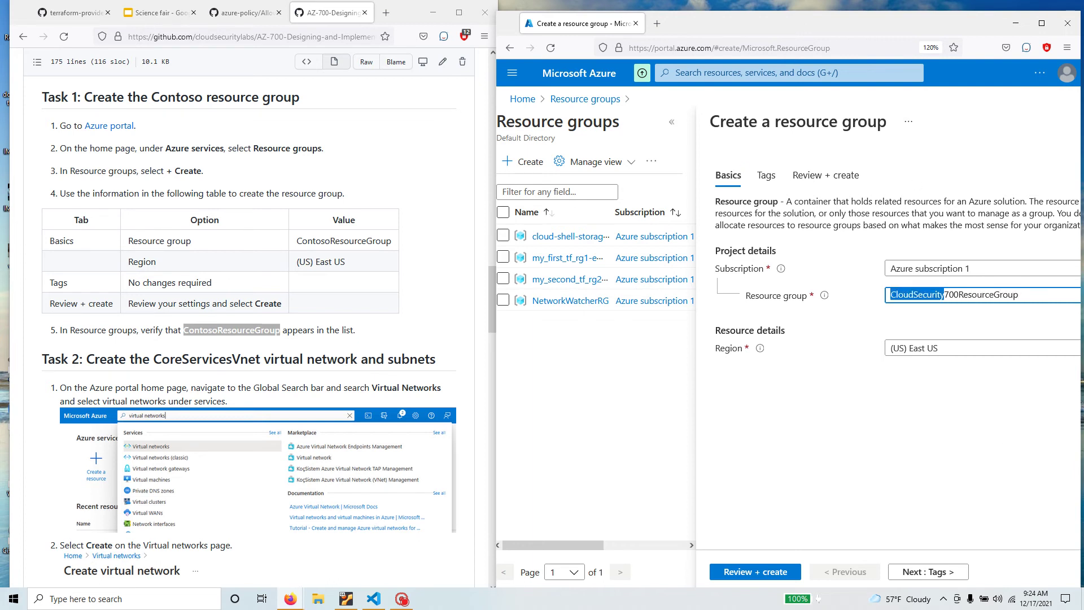
pyautogui.write('AX')
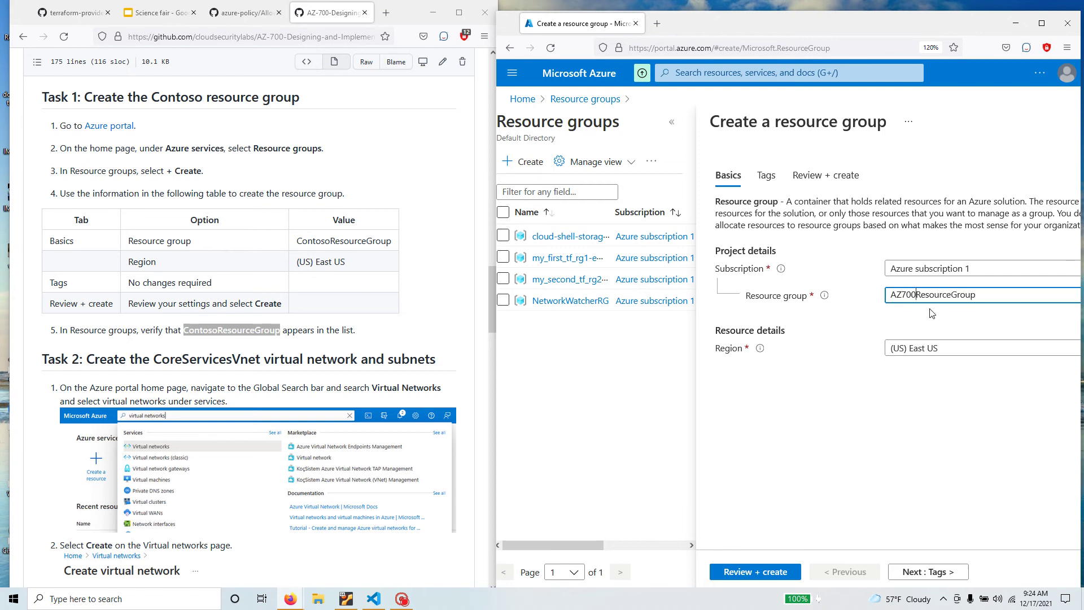
pyautogui.press('Right')
pyautogui.press('Right')
pyautogui.press('Right')
pyautogui.write('-')
pyautogui.click(902, 294)
pyautogui.write('-')
pyautogui.click(918, 350)
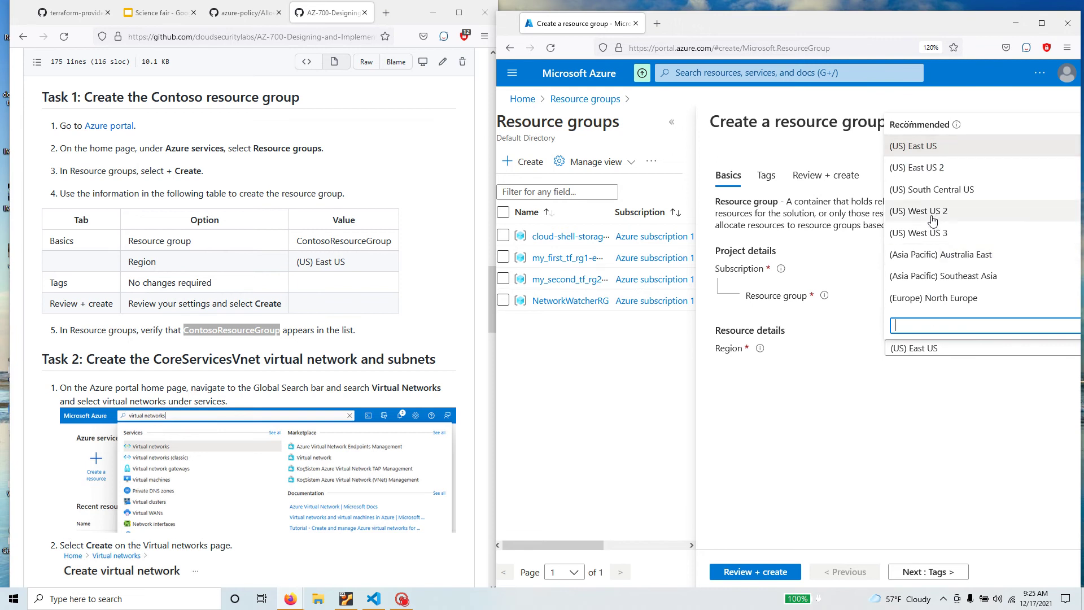
pyautogui.click(947, 402)
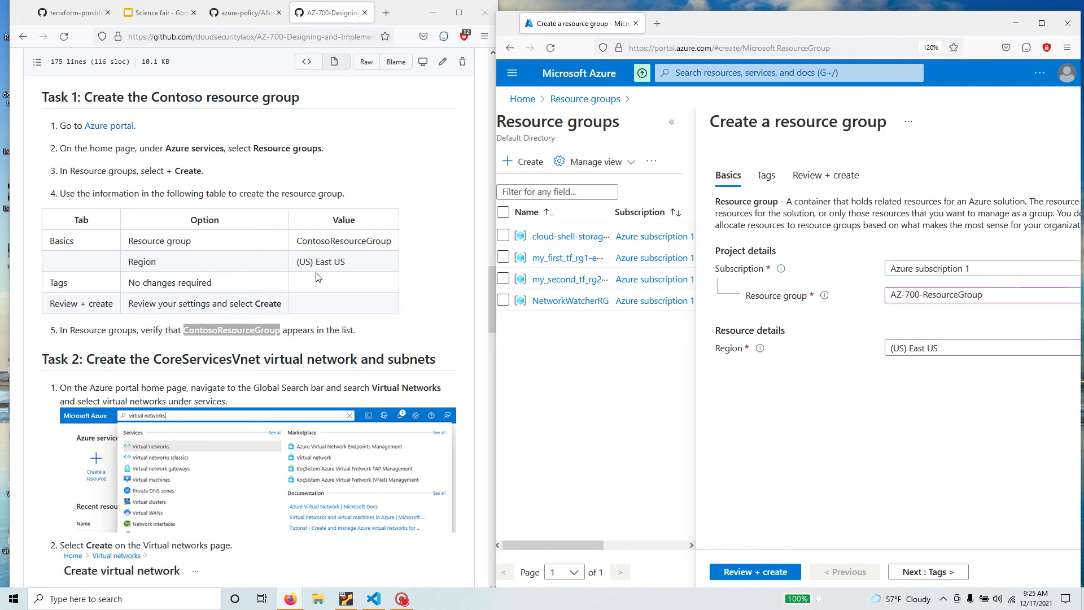
# Check the region and tags against Task 1, try to create AZ-700-ResourceGroup in East US, and open the error details
pyautogui.moveTo(345, 262); pyautogui.dragTo(292, 263)
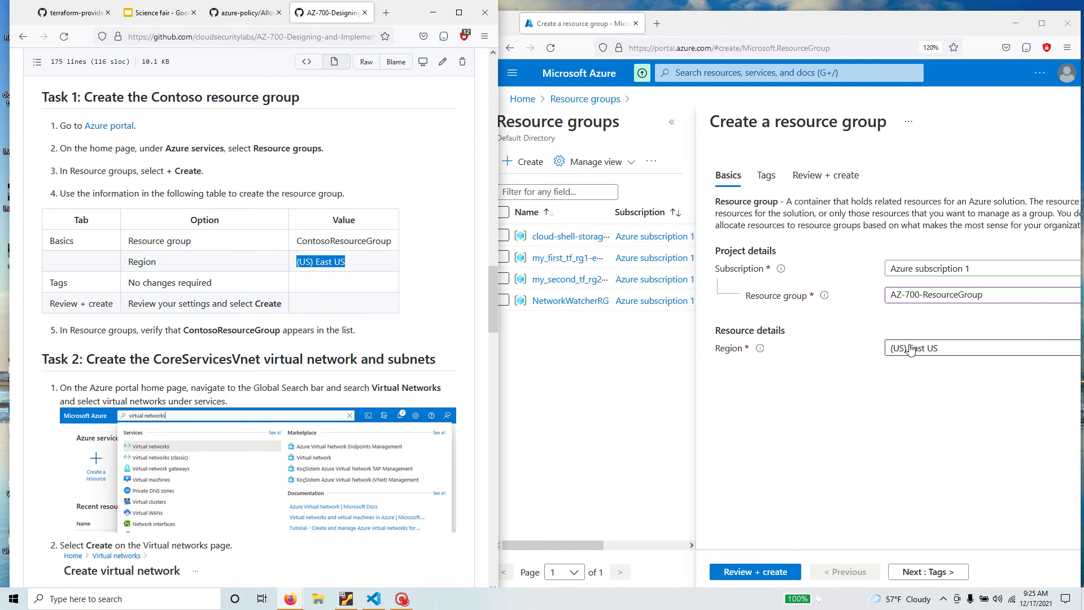
pyautogui.moveTo(224, 288); pyautogui.dragTo(61, 282)
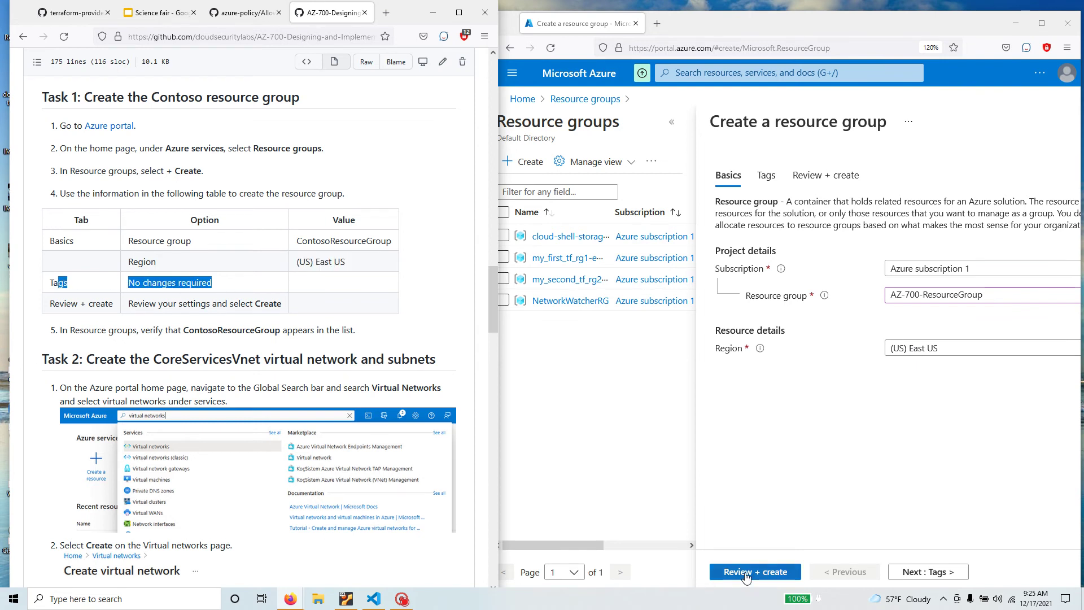
pyautogui.click(765, 576)
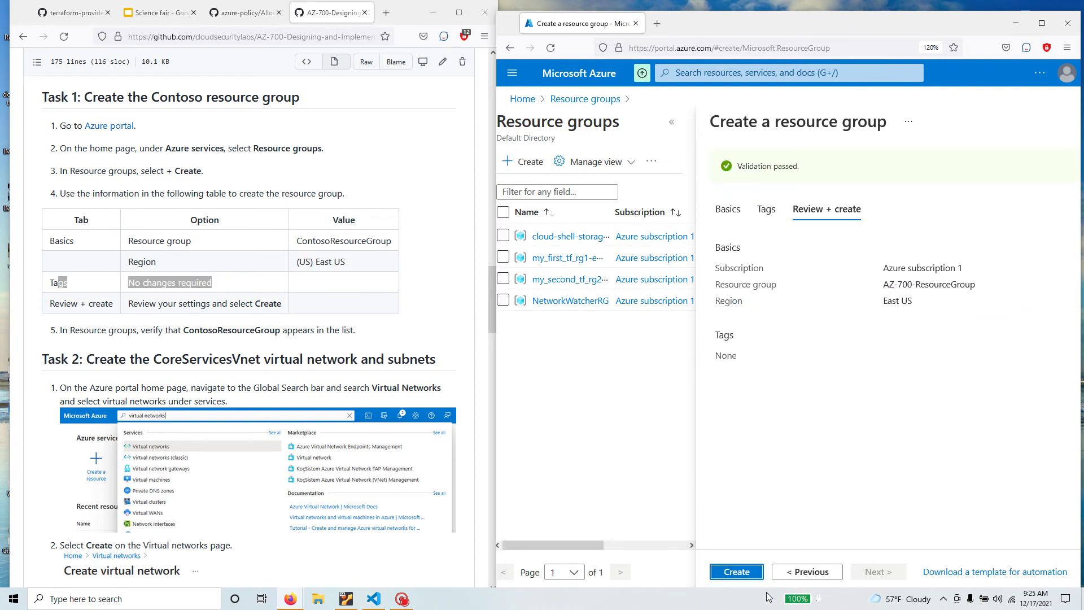
pyautogui.moveTo(741, 165); pyautogui.dragTo(856, 165)
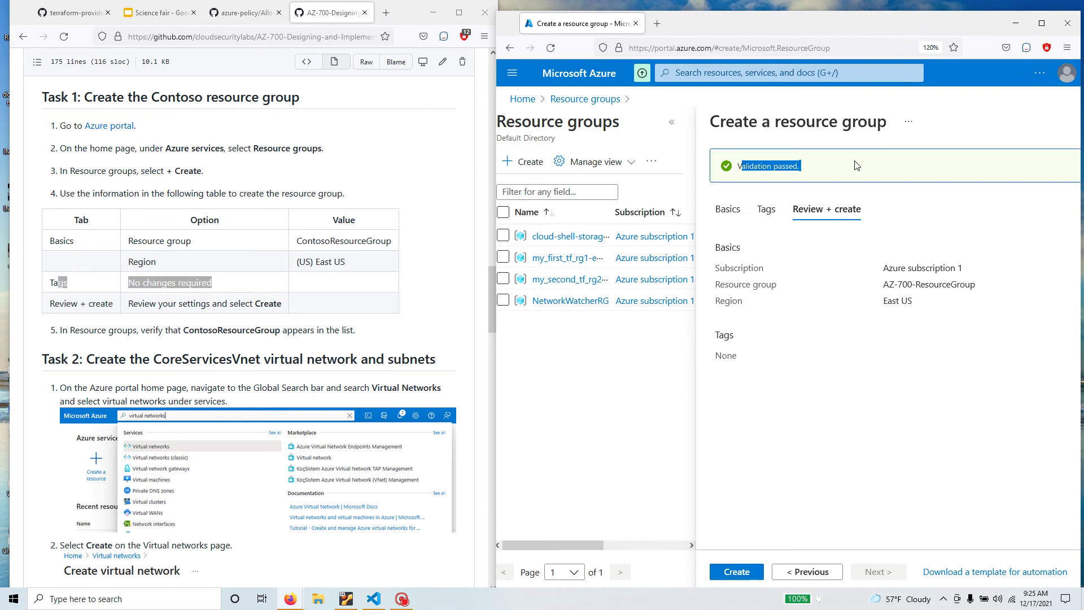
pyautogui.click(739, 572)
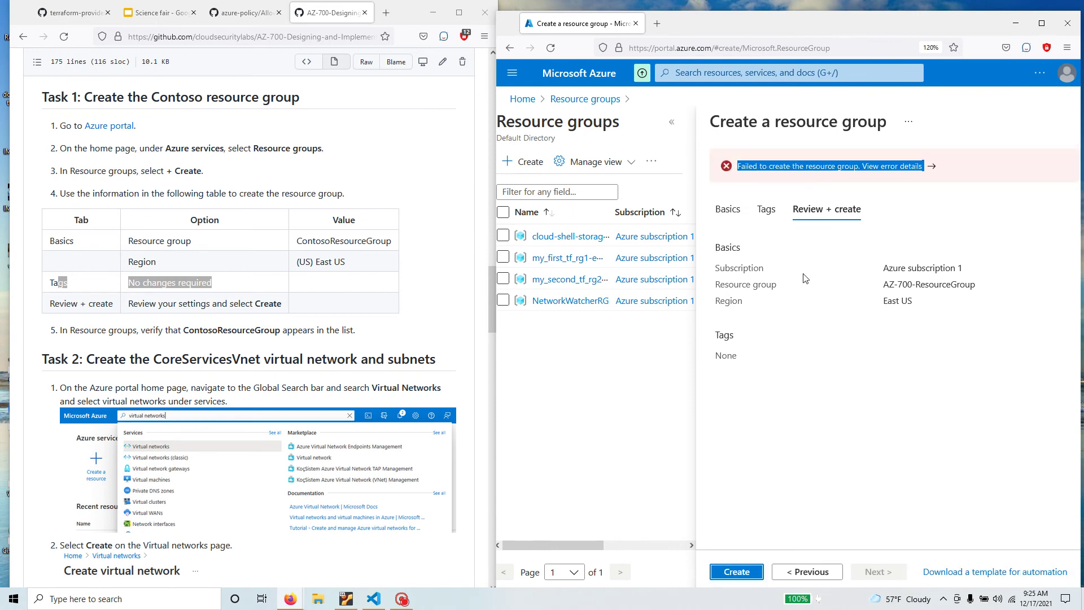
pyautogui.click(891, 167)
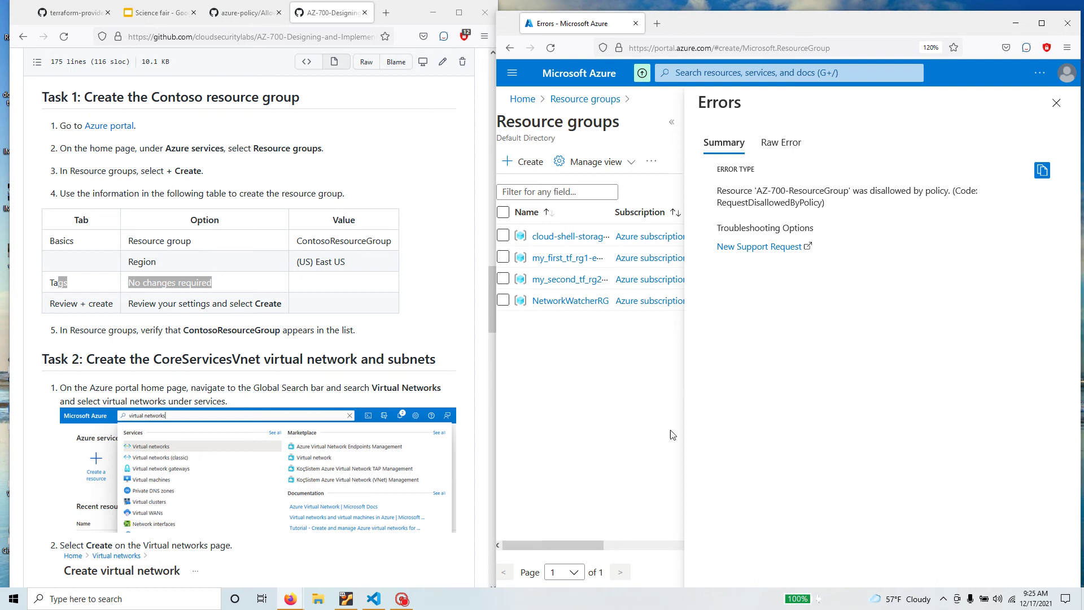
pyautogui.click(401, 598)
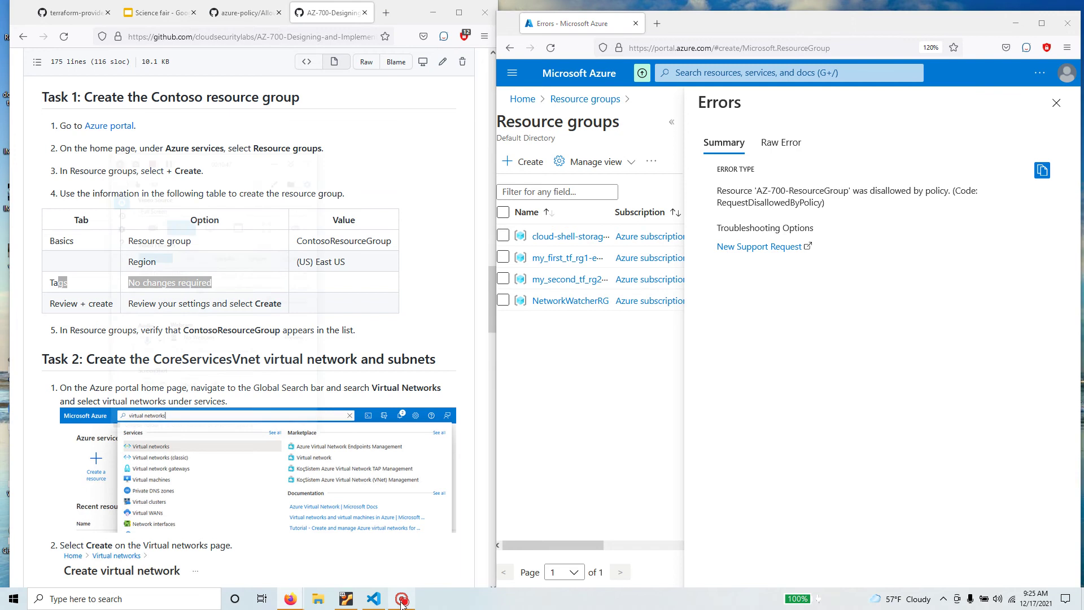
pyautogui.click(678, 427)
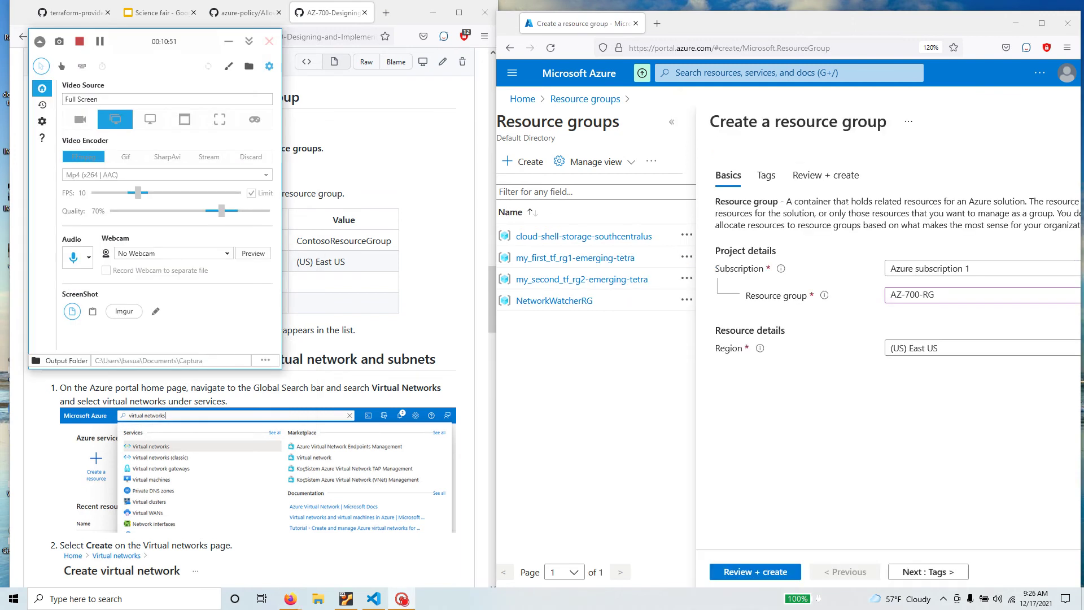
pyautogui.click(229, 41)
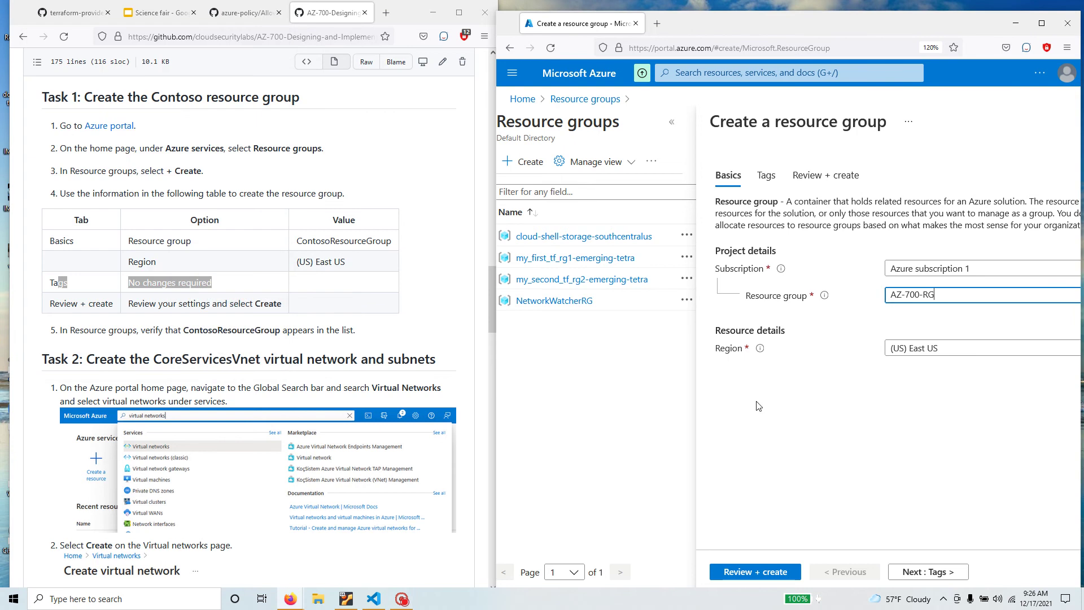
# Validate and create the resource group named AZ-700-RG in East US, and dismiss the notification
pyautogui.click(754, 571)
pyautogui.click(757, 575)
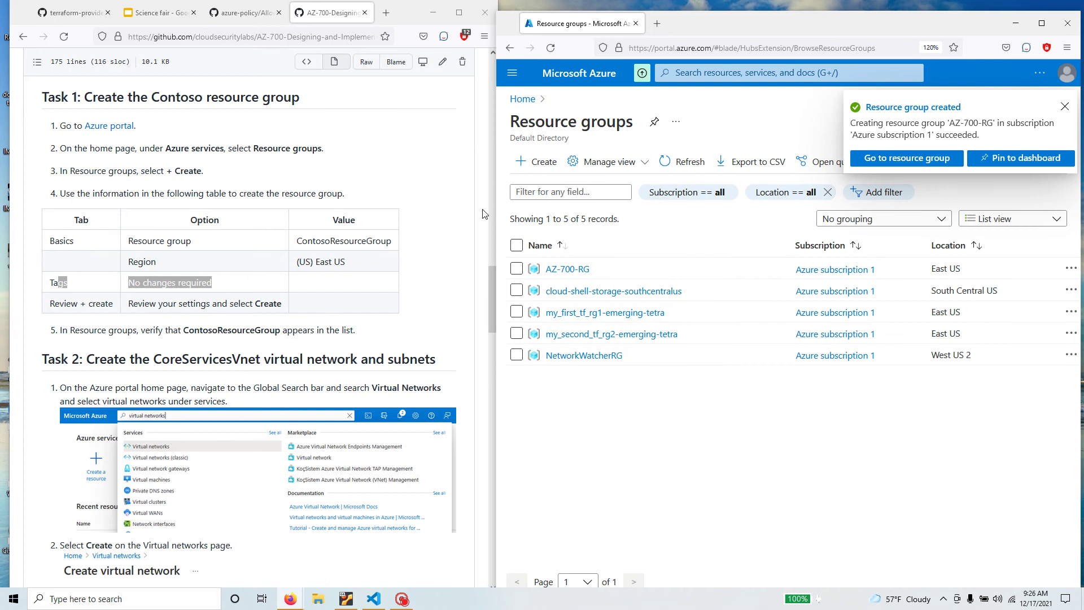
pyautogui.click(1064, 107)
# Following Task 2, add a resource to AZ-700-RG by finding Virtual network with the search vnet and opening its creation form
pyautogui.scroll(-2, 354, 339)
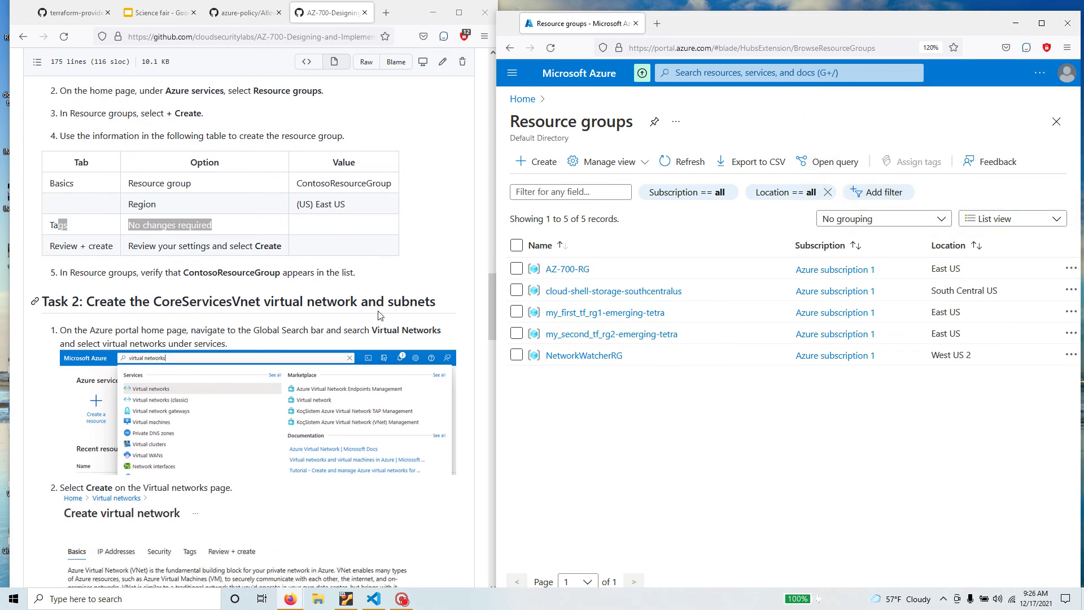
pyautogui.moveTo(436, 301); pyautogui.dragTo(81, 295)
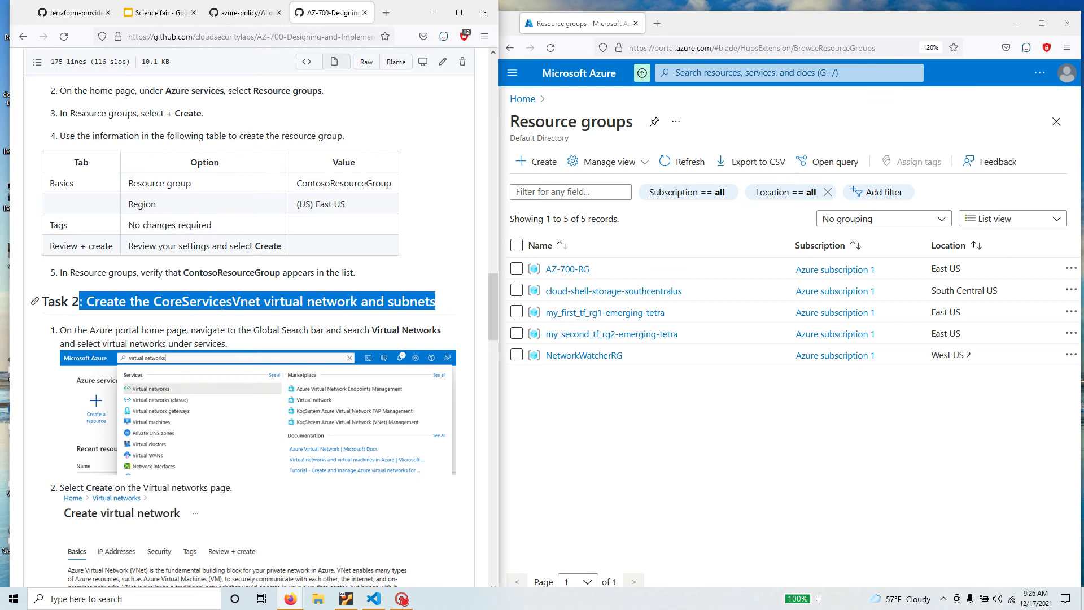
pyautogui.moveTo(150, 302); pyautogui.dragTo(444, 305)
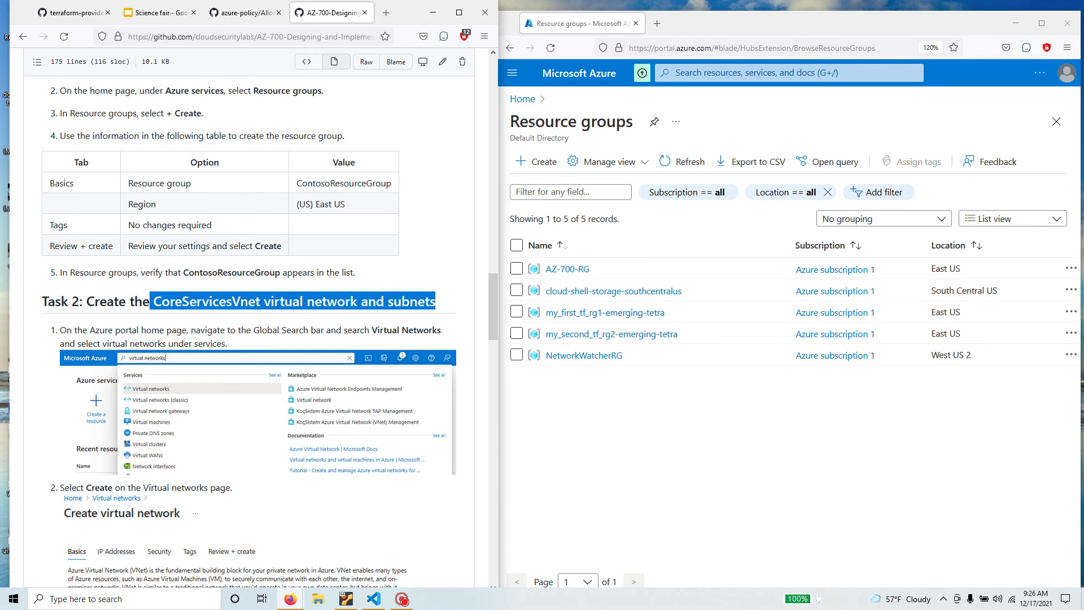
pyautogui.scroll(-4, 310, 364)
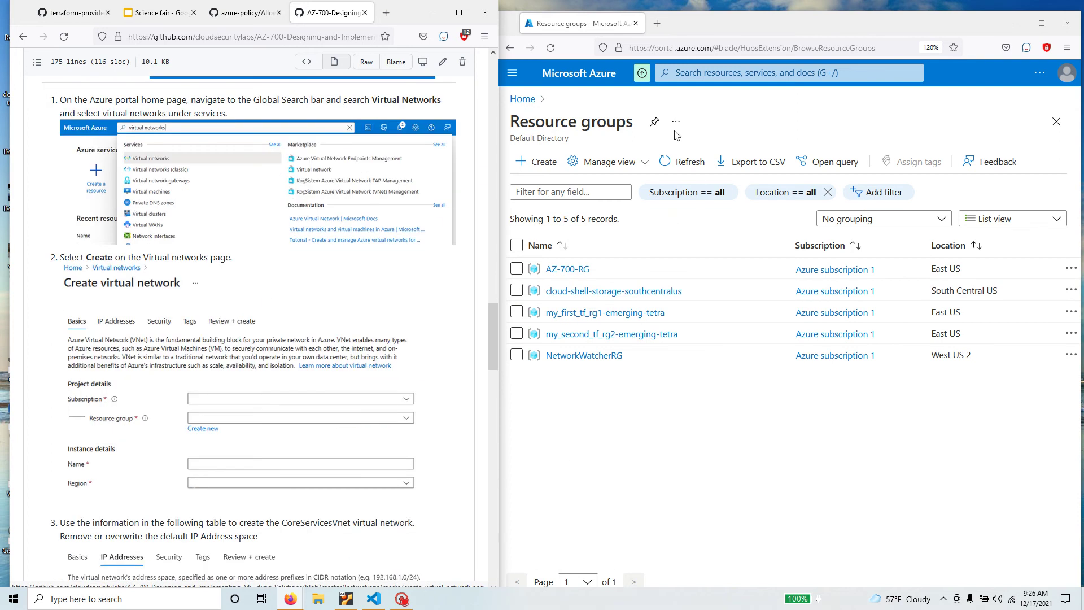
pyautogui.click(584, 273)
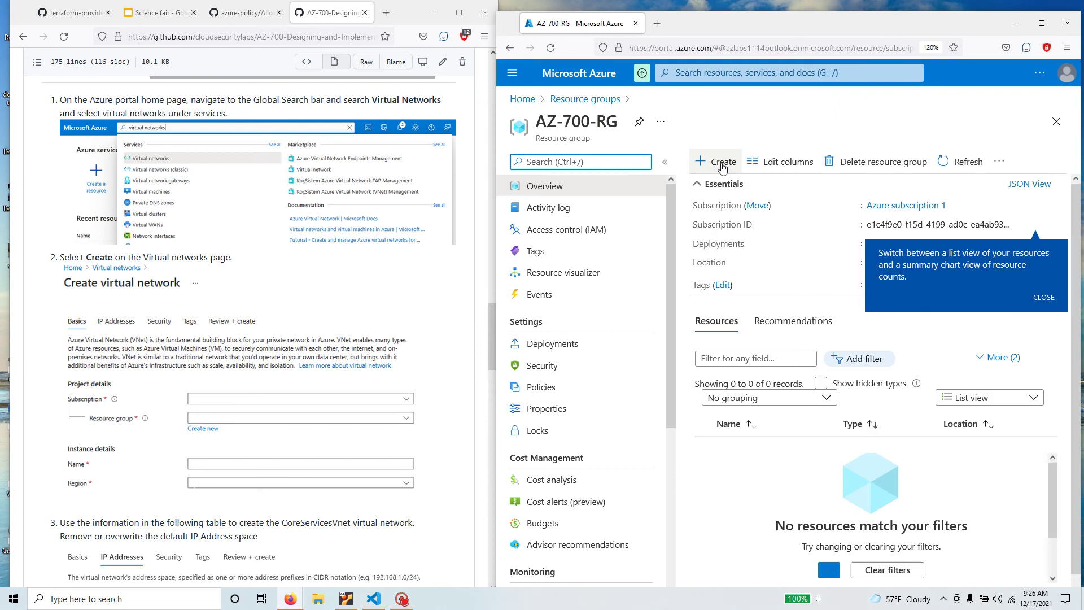
pyautogui.click(722, 165)
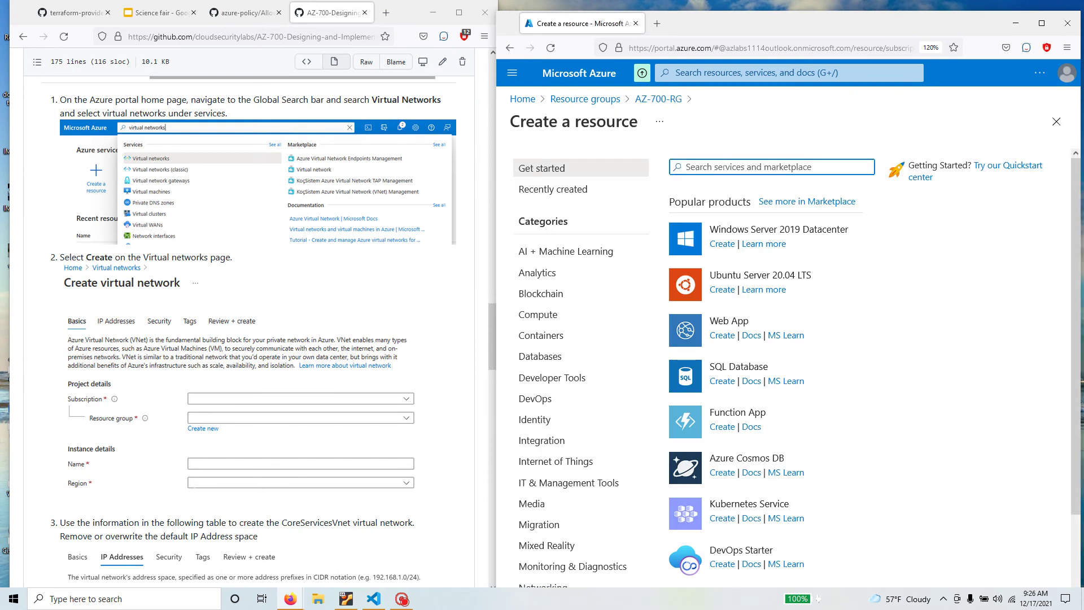
pyautogui.write('vnet')
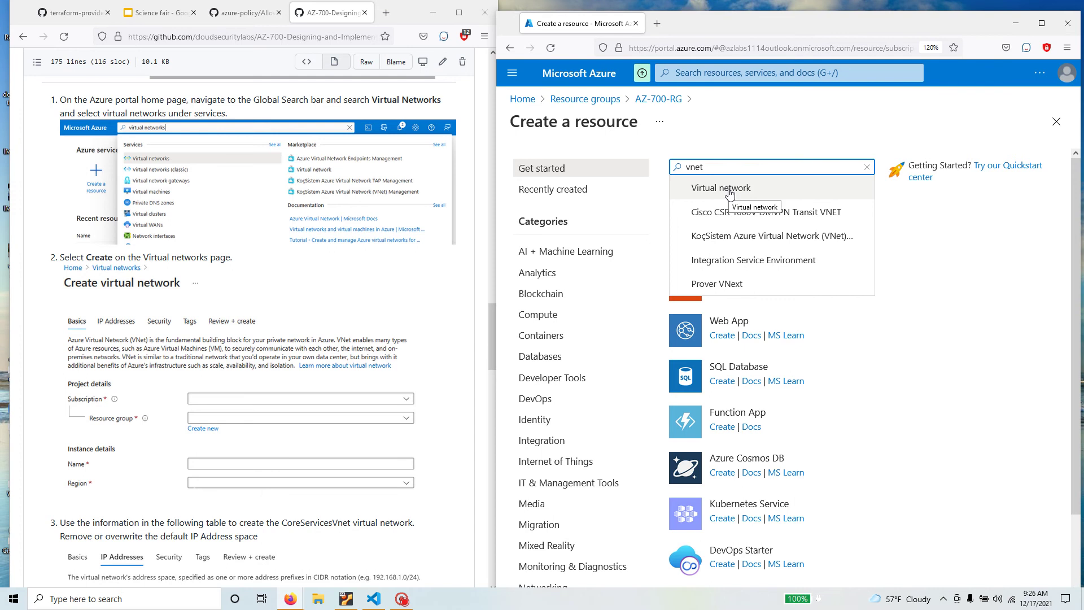
pyautogui.click(729, 194)
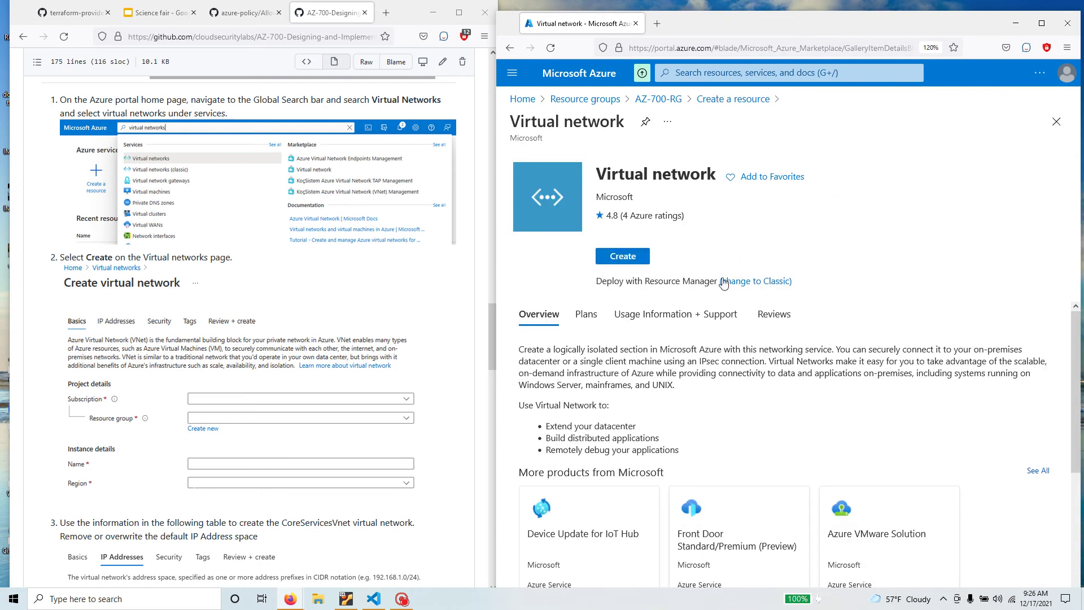
pyautogui.click(629, 256)
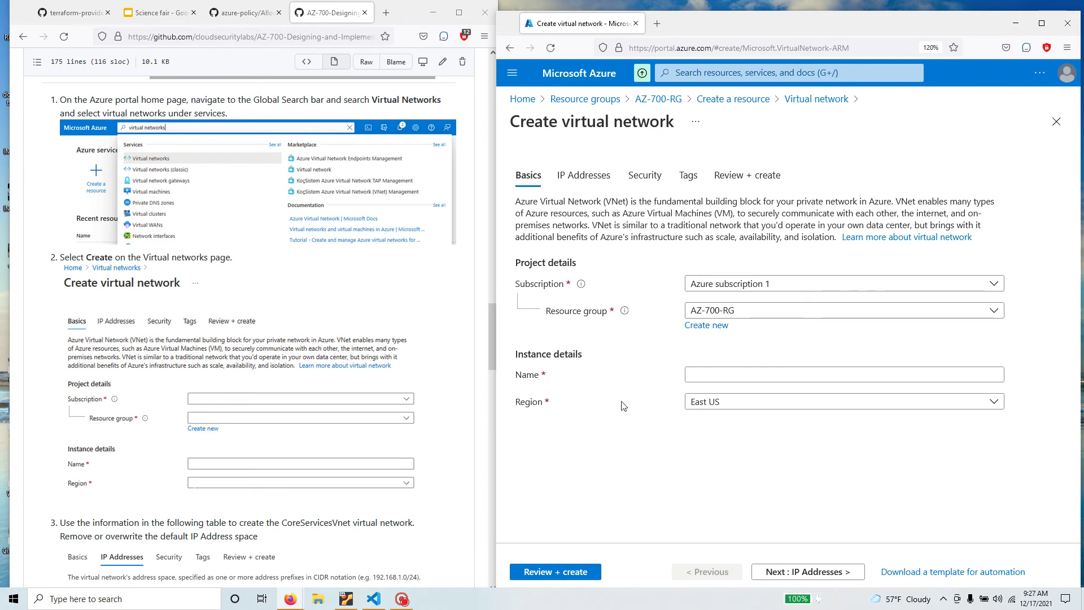
# Read the CoreServicesVnet instructions and value table in Task 2, and name the virtual network CoreServicesVnet
pyautogui.scroll(-5, 261, 426)
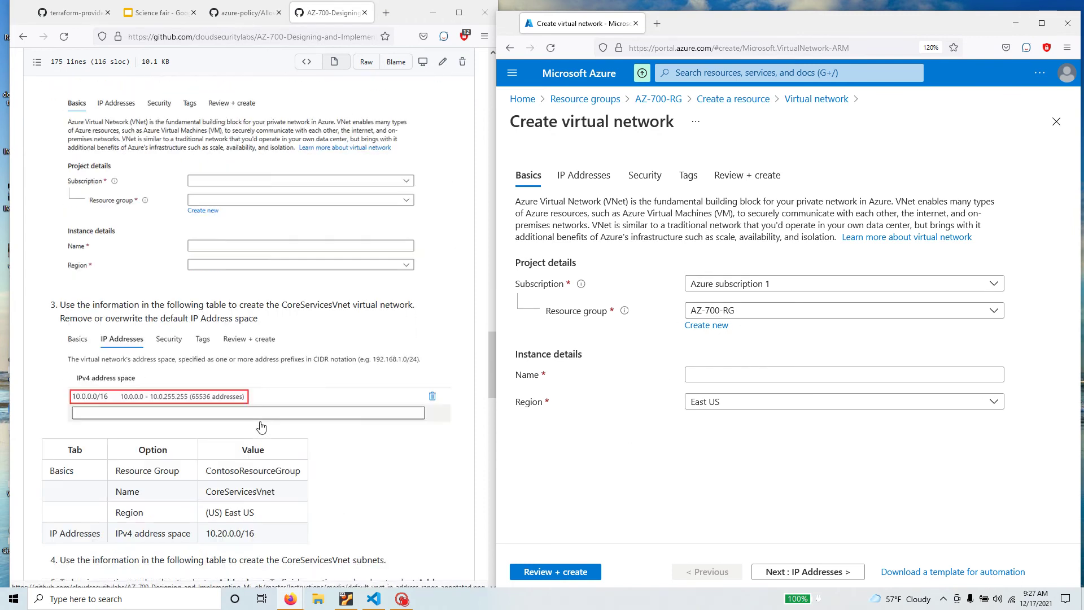
pyautogui.scroll(-1, 252, 416)
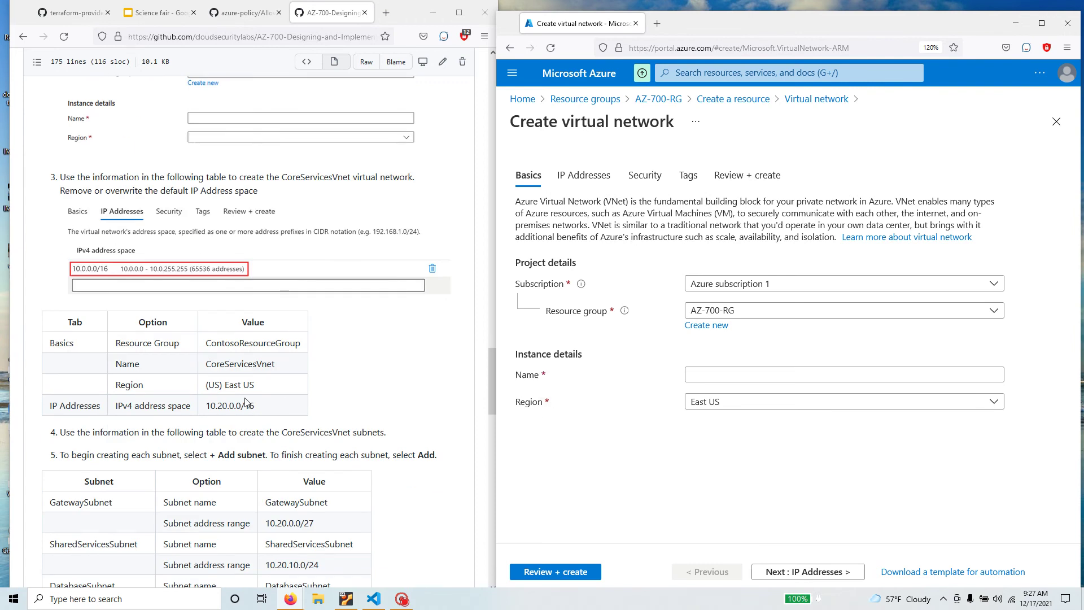
pyautogui.moveTo(60, 177); pyautogui.dragTo(266, 191)
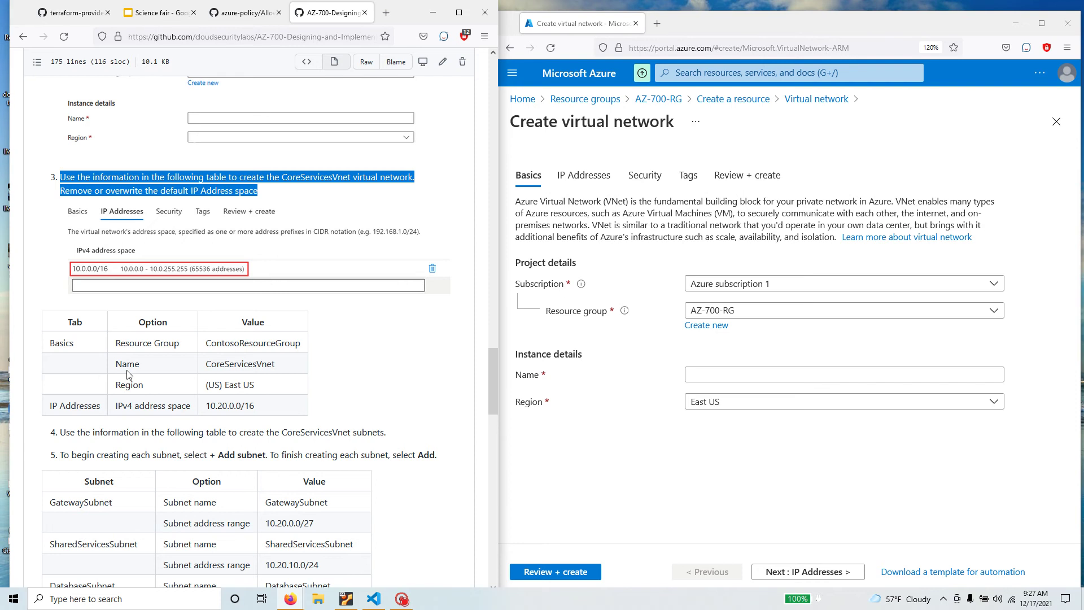
pyautogui.scroll(-2, 129, 374)
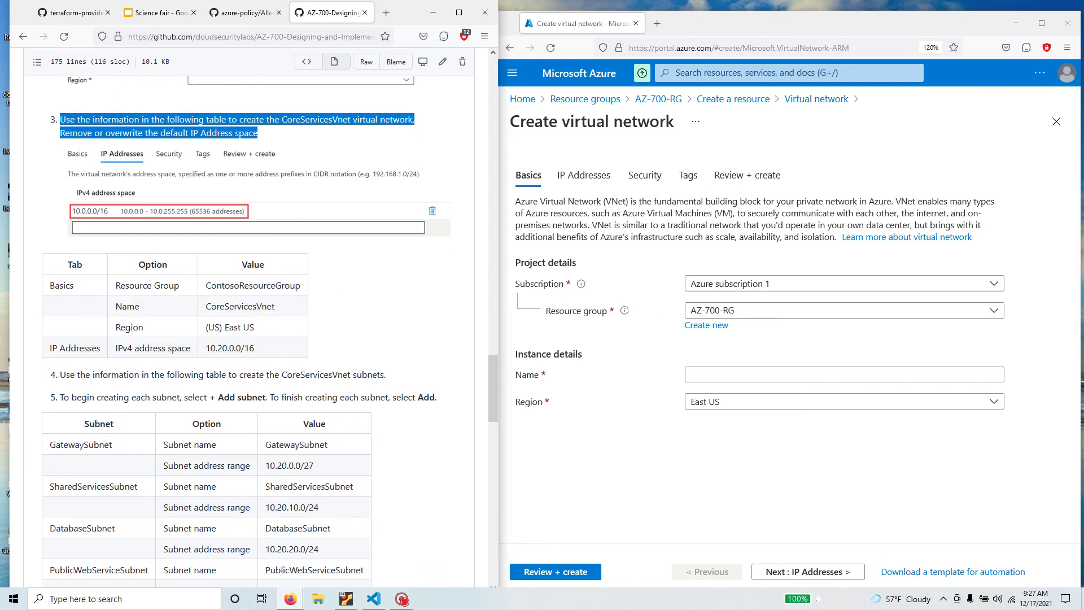
pyautogui.moveTo(258, 350); pyautogui.dragTo(204, 350)
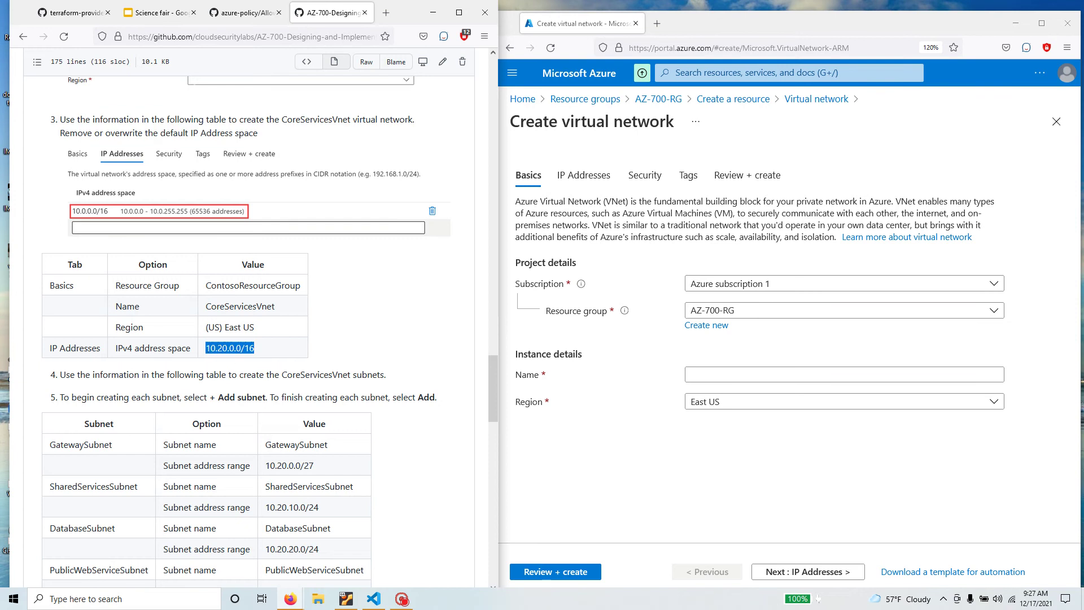
pyautogui.moveTo(275, 306); pyautogui.dragTo(205, 306)
pyautogui.rightClick(234, 304)
pyautogui.click(248, 313)
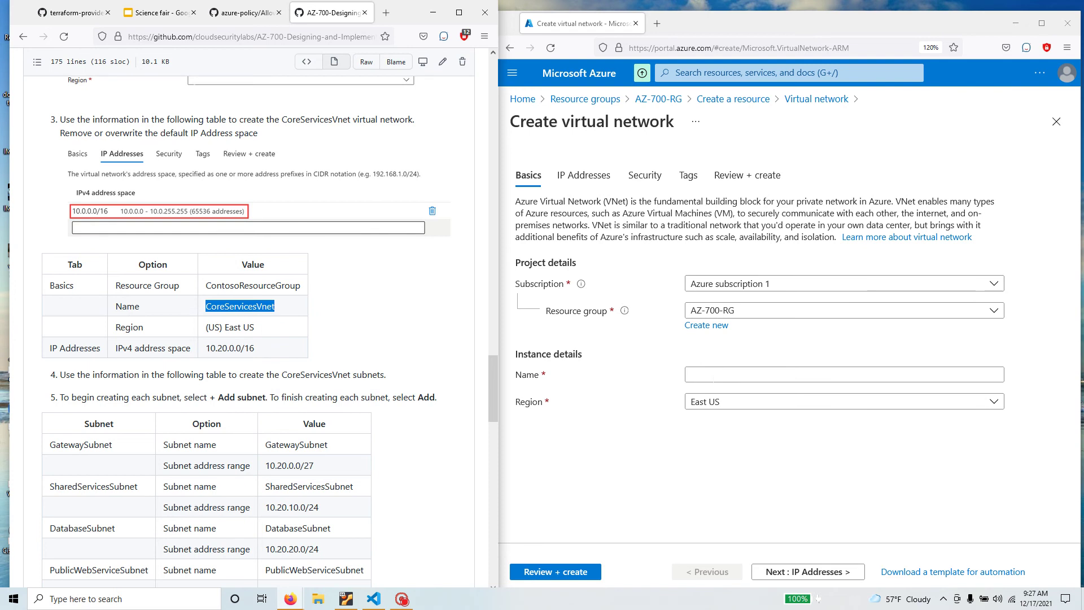
pyautogui.click(711, 375)
pyautogui.hotkey('ctrl', 'v')
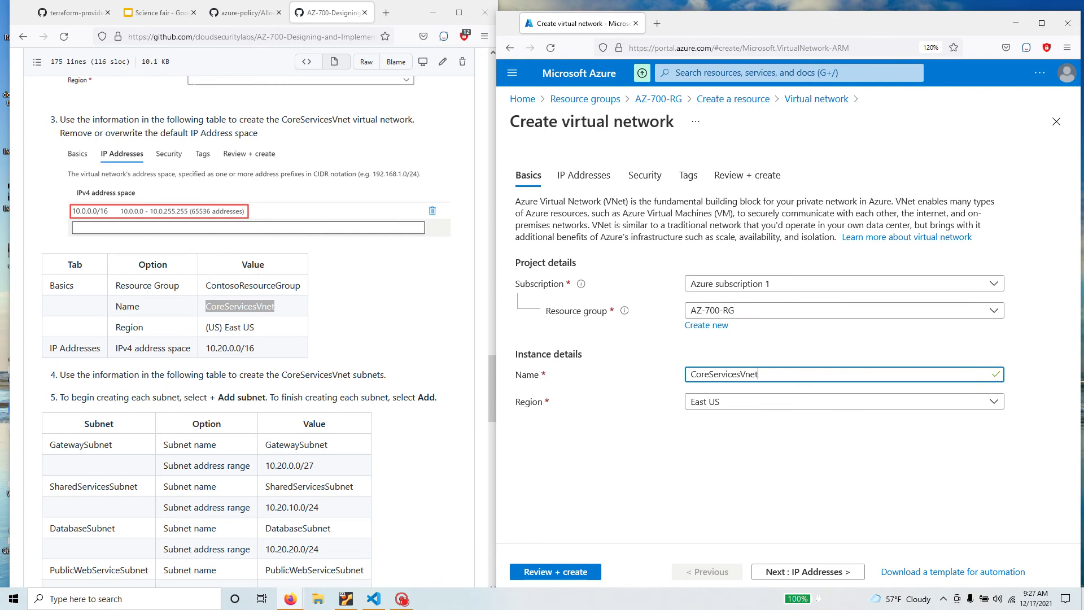
# Compare the resource group and name with the Task 2 table, and proceed to the virtual network's IP address settings
pyautogui.moveTo(206, 285); pyautogui.dragTo(304, 289)
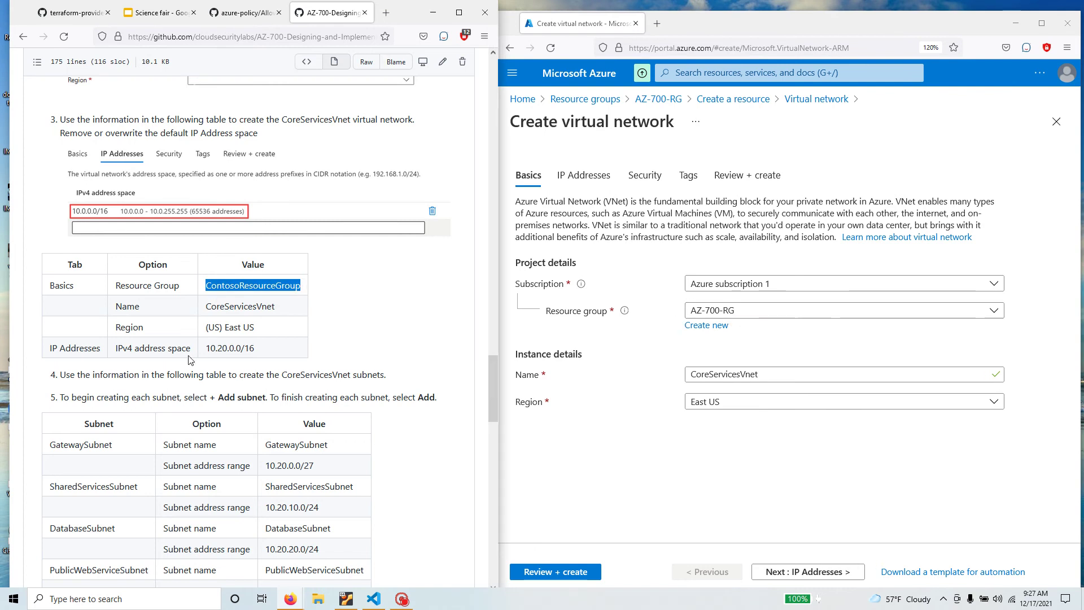
pyautogui.moveTo(211, 305); pyautogui.dragTo(275, 307)
pyautogui.moveTo(205, 307); pyautogui.dragTo(276, 307)
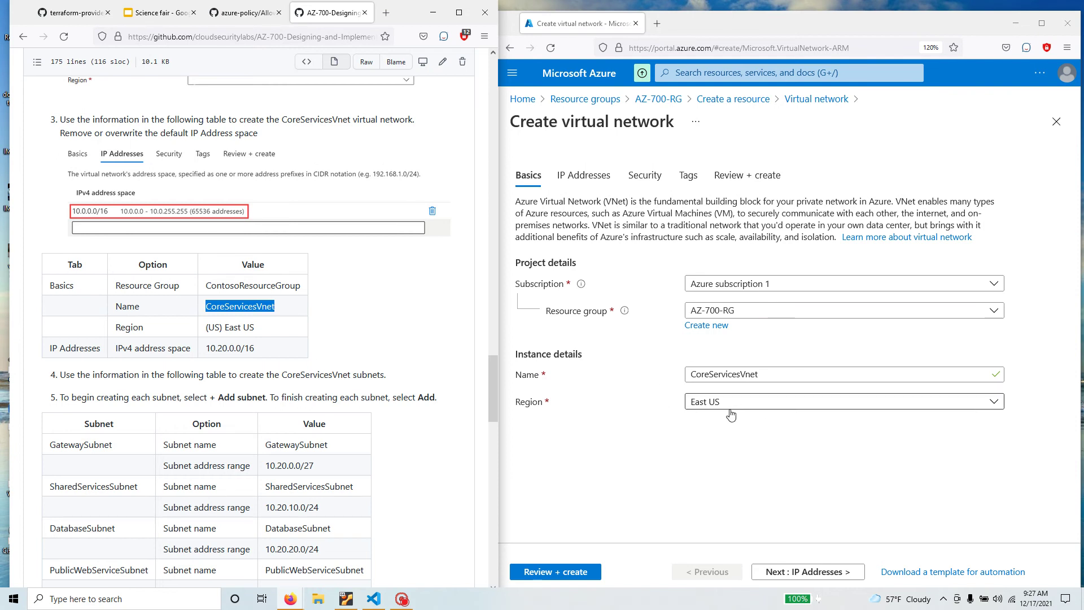
pyautogui.scroll(-2, 340, 425)
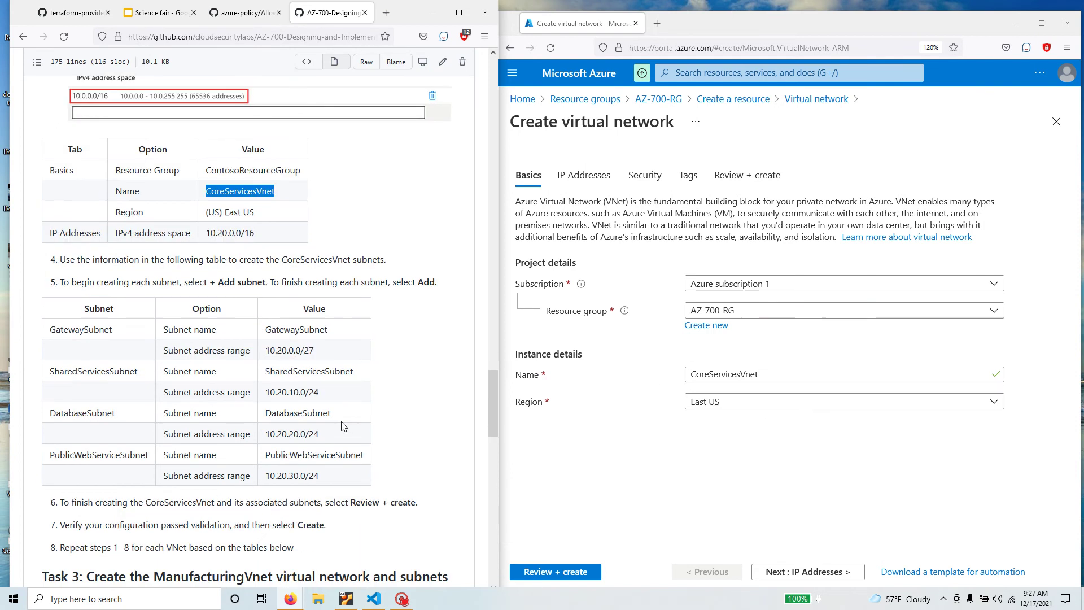
pyautogui.click(841, 572)
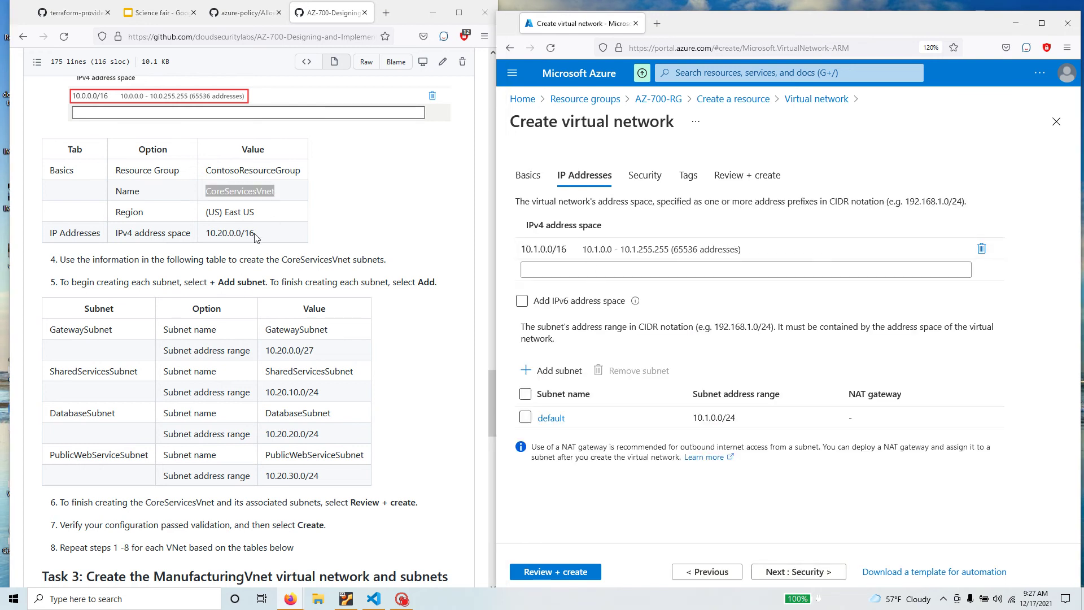
# Replace the default IPv4 address space with 10.20.0.0/16 from the Task 2 table
pyautogui.moveTo(256, 233); pyautogui.dragTo(203, 234)
pyautogui.rightClick(224, 231)
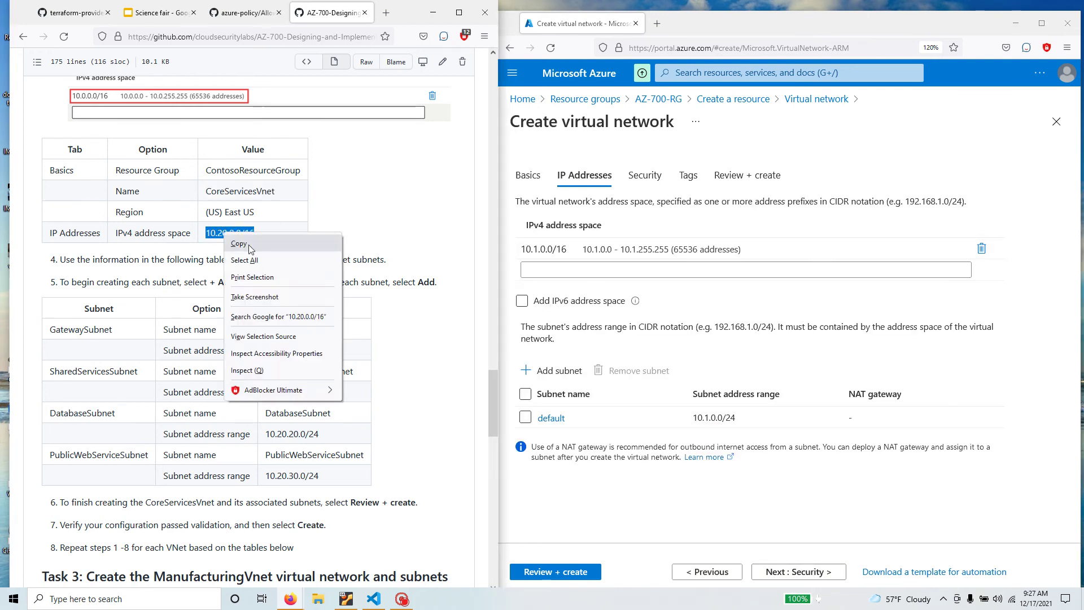
pyautogui.click(249, 247)
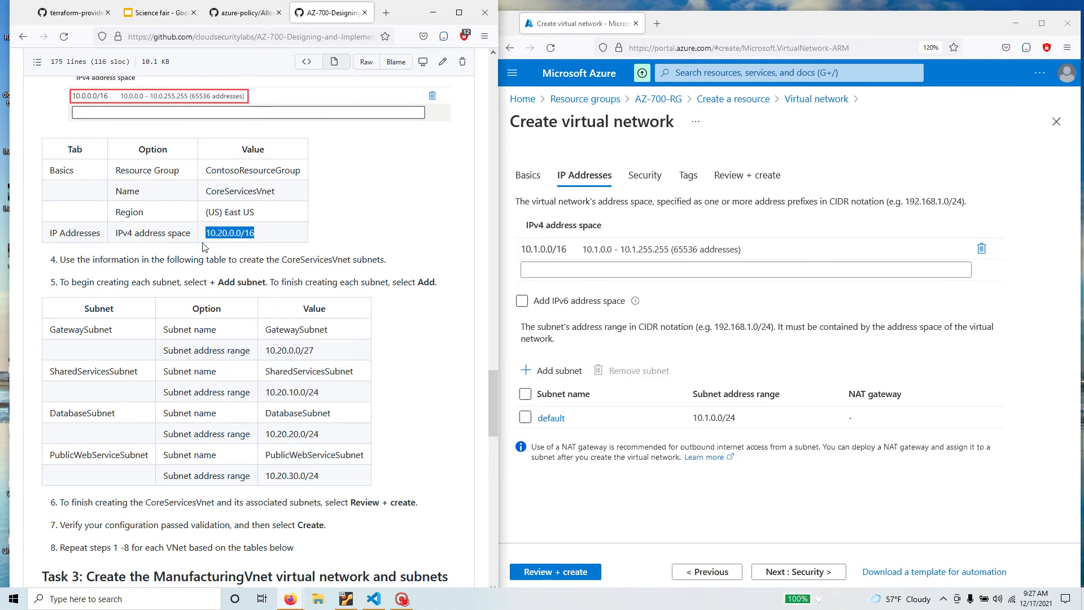
pyautogui.click(576, 267)
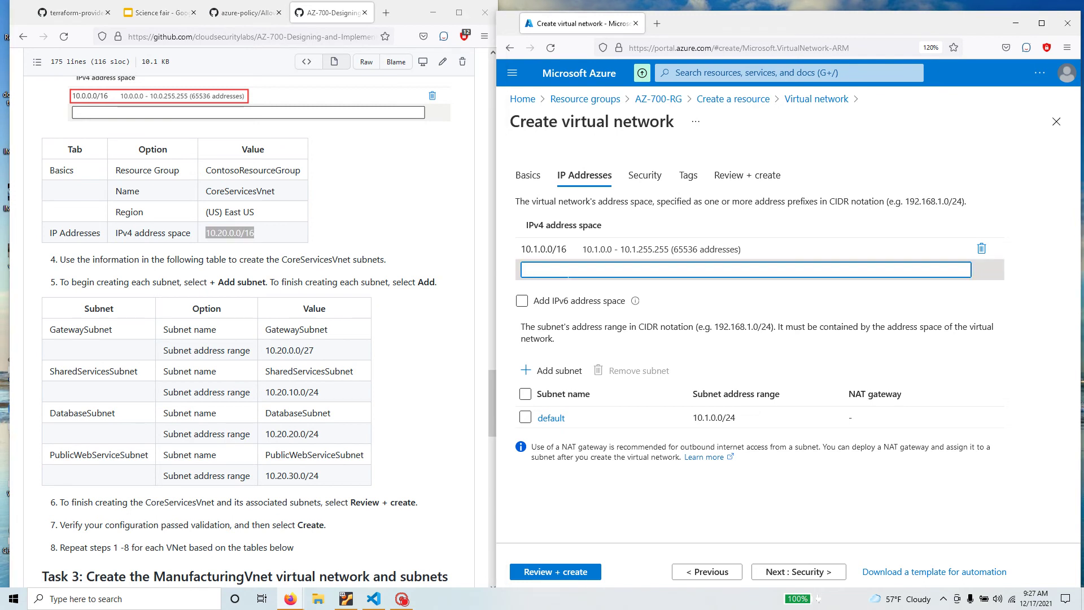
pyautogui.hotkey('ctrl', 'v')
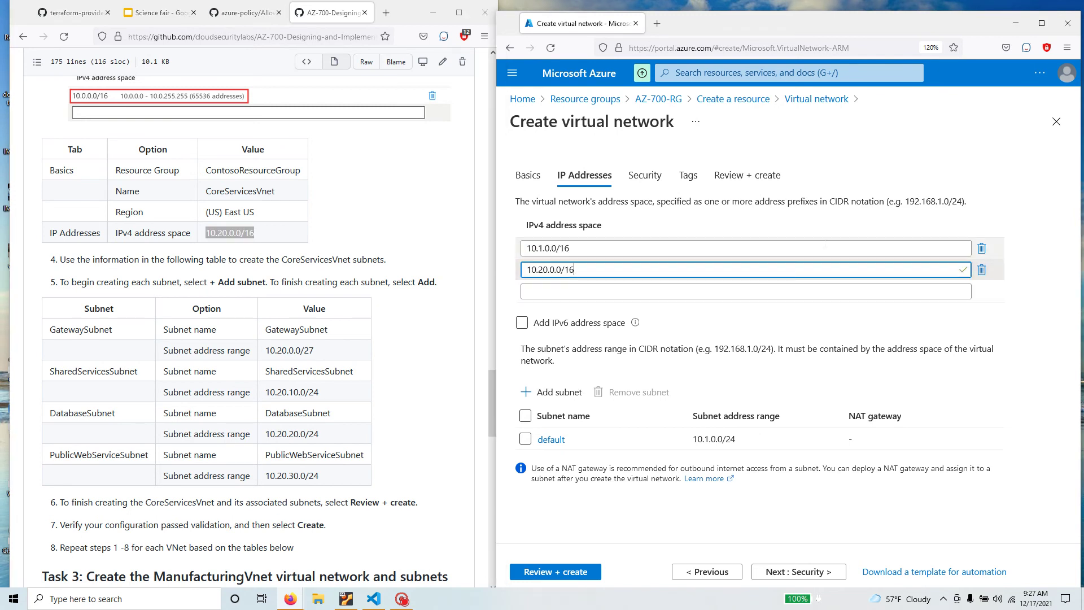
pyautogui.click(982, 249)
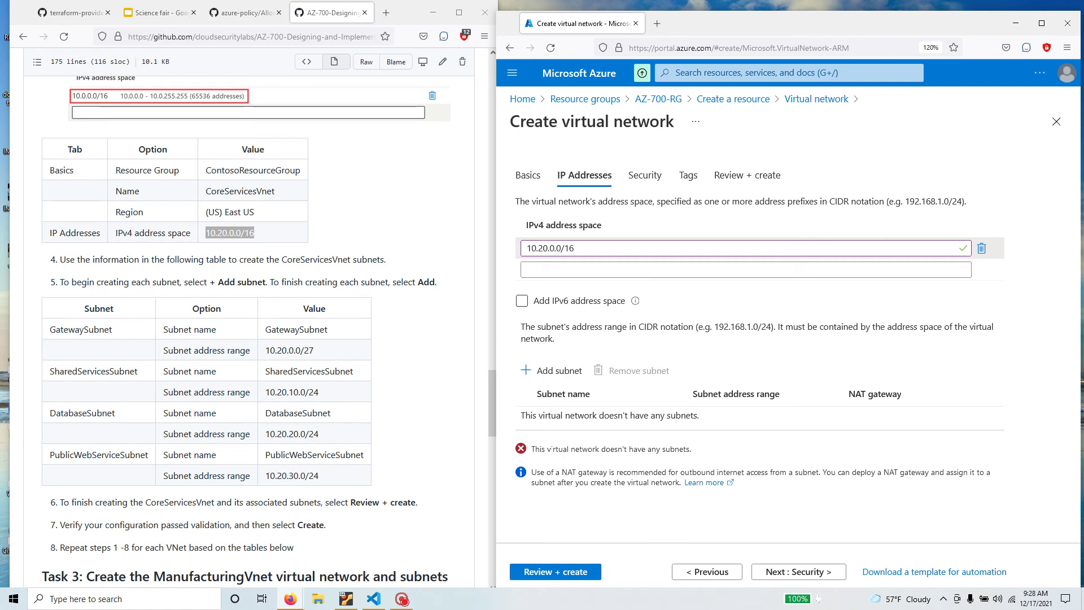
pyautogui.moveTo(530, 449); pyautogui.dragTo(718, 450)
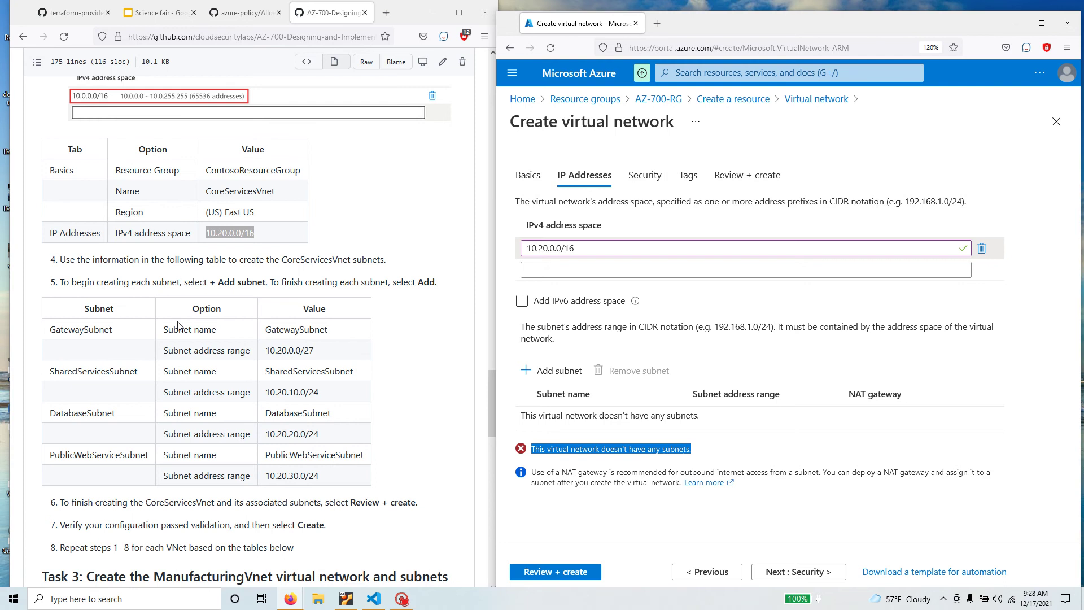
# Start adding a subnet to the virtual network and name it GatewaySubnet
pyautogui.scroll(-1, 178, 326)
pyautogui.click(574, 371)
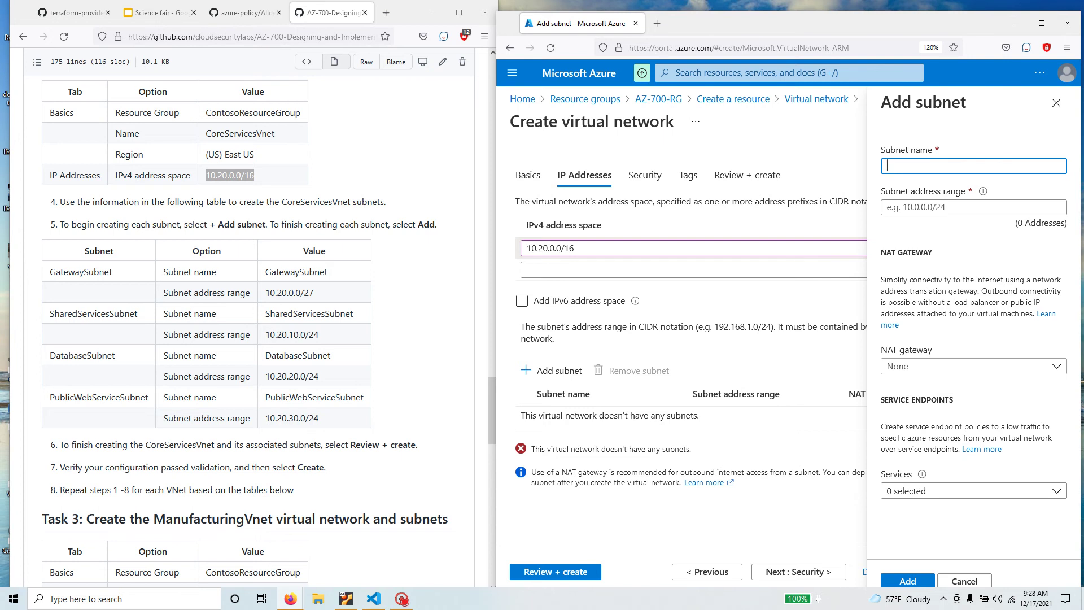
pyautogui.doubleClick(113, 275)
pyautogui.rightClick(66, 272)
pyautogui.click(81, 281)
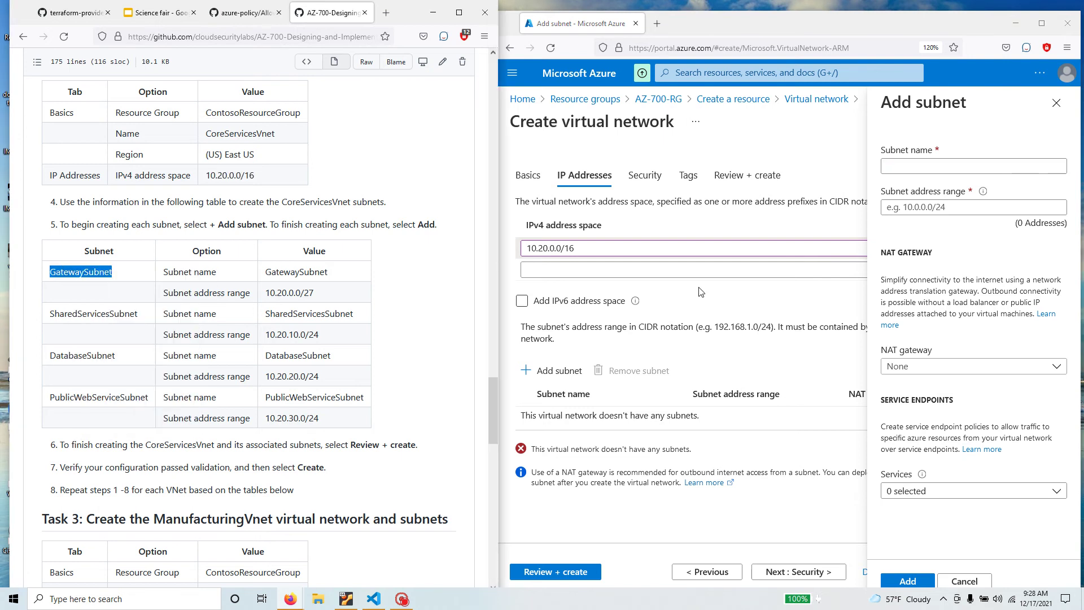
pyautogui.click(935, 166)
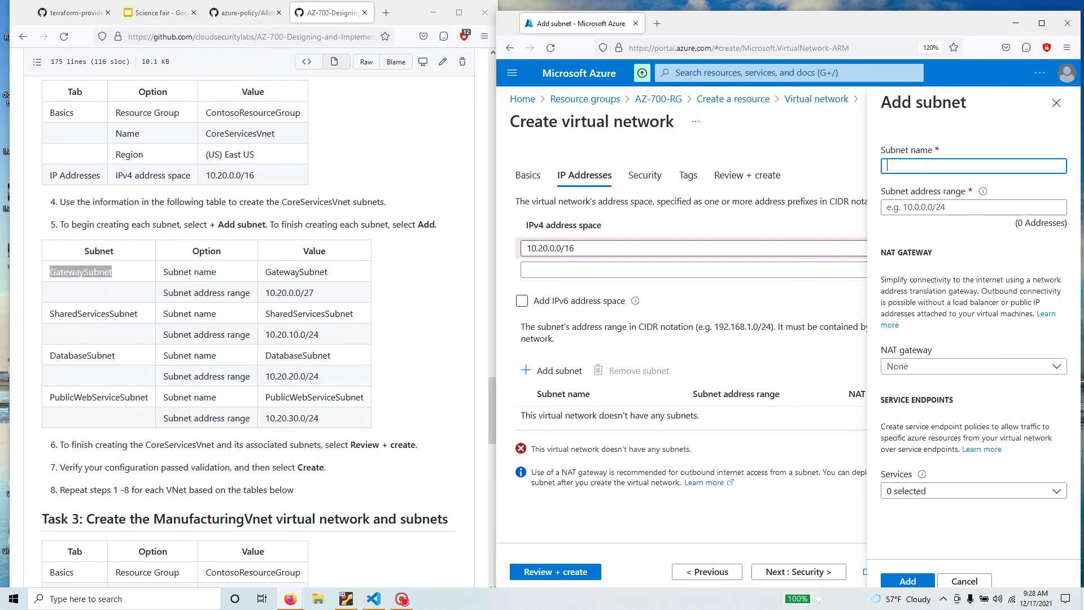
pyautogui.hotkey('ctrl', 'v')
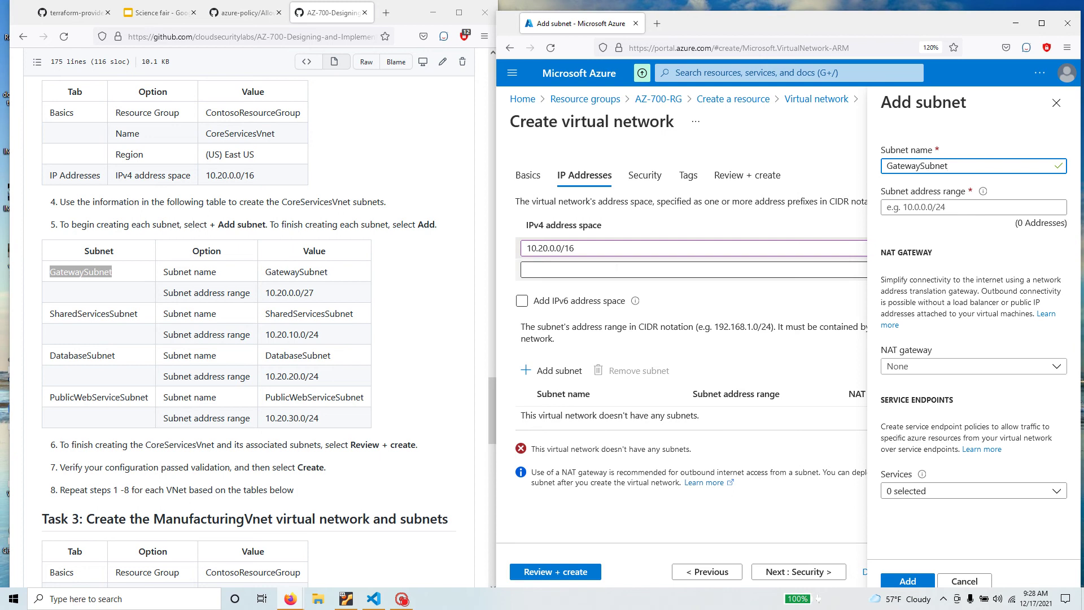
# Set GatewaySubnet's address range to 10.20.0.0/27, copied from the subnet table, and remove the stray leading whitespace
pyautogui.moveTo(330, 293); pyautogui.dragTo(263, 293)
pyautogui.rightClick(286, 289)
pyautogui.click(307, 302)
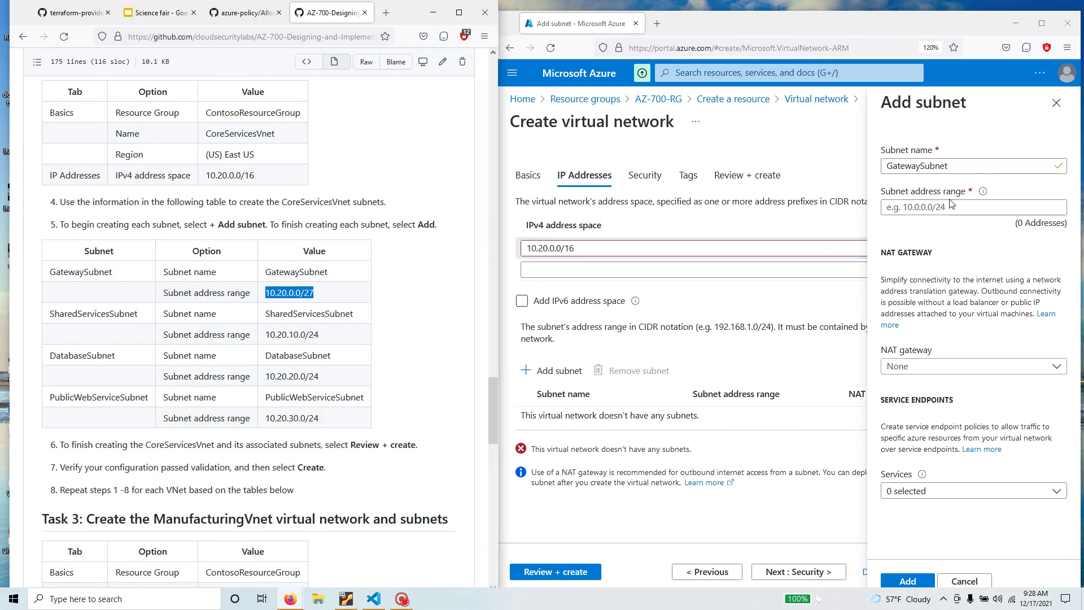
pyautogui.click(971, 208)
pyautogui.hotkey('ctrl', 'v')
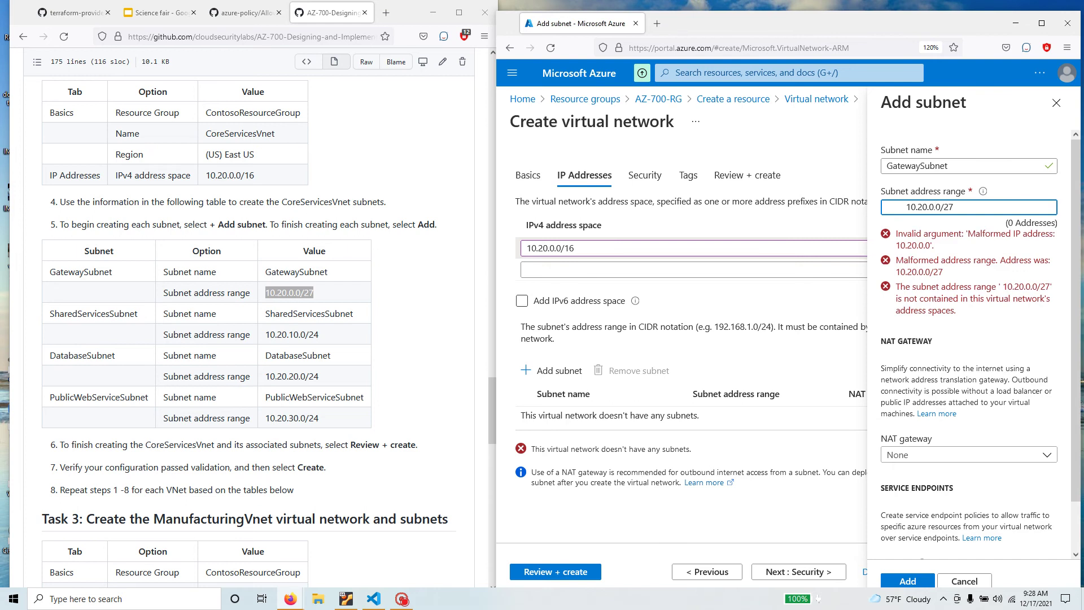
pyautogui.press('Home')
pyautogui.press('Delete')
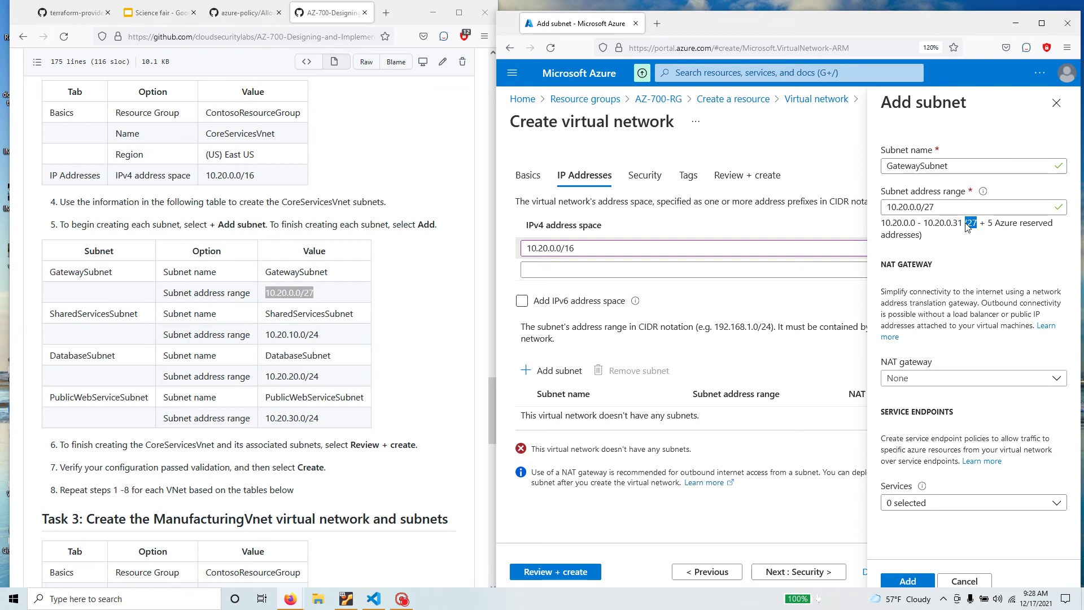
pyautogui.press('End')
pyautogui.hotkey('ctrl', 'a')
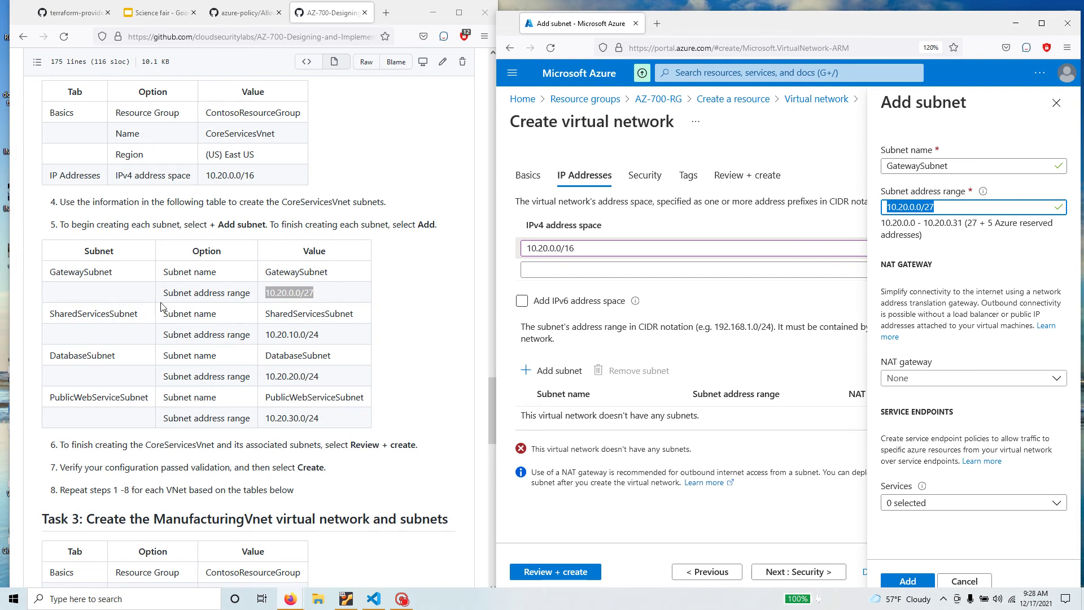
# Look through the service endpoint options without selecting any, add GatewaySubnet, and return to the subnet table in the instructions
pyautogui.scroll(-3, 244, 408)
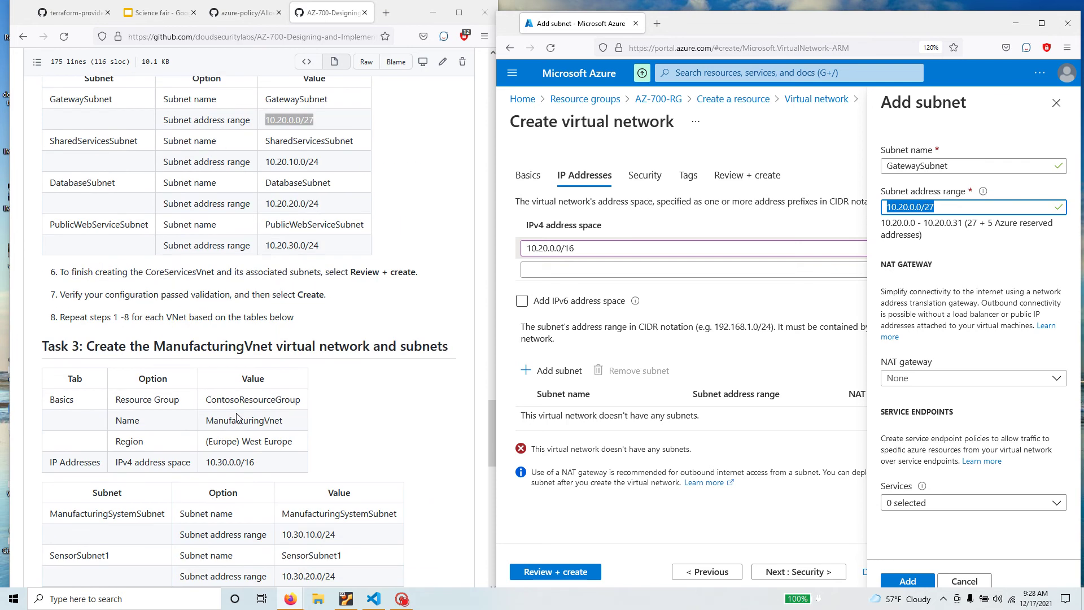
pyautogui.click(926, 392)
pyautogui.click(921, 506)
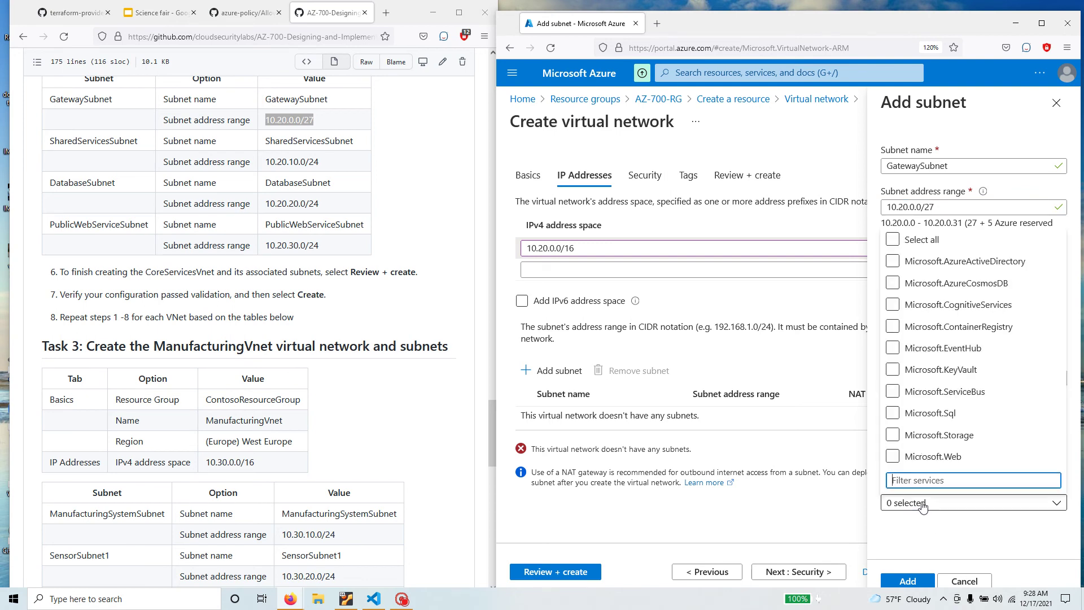
pyautogui.click(921, 506)
pyautogui.click(995, 397)
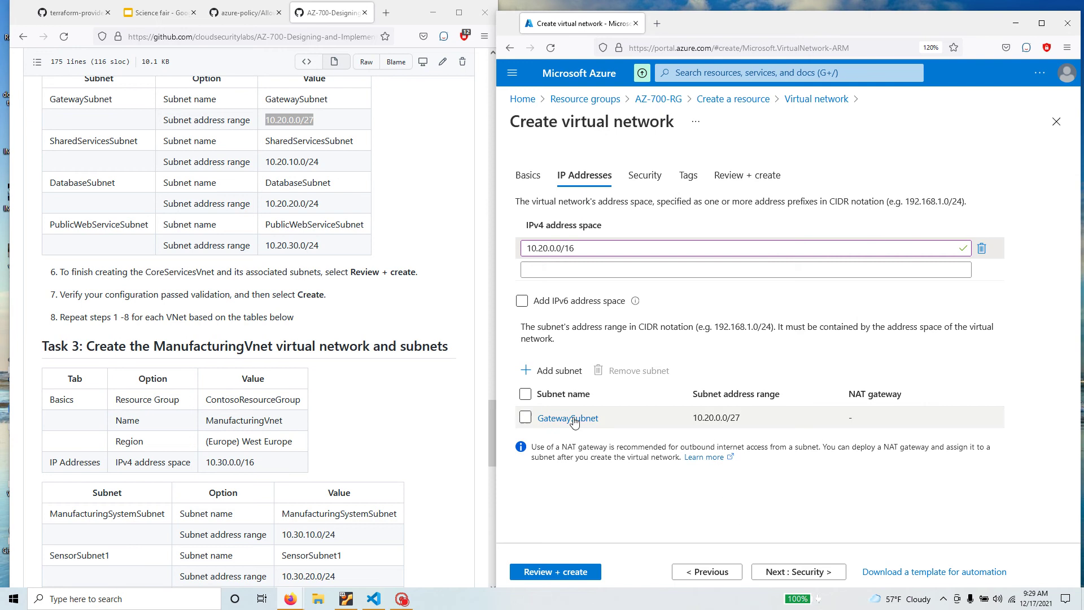
pyautogui.moveTo(764, 417); pyautogui.dragTo(535, 419)
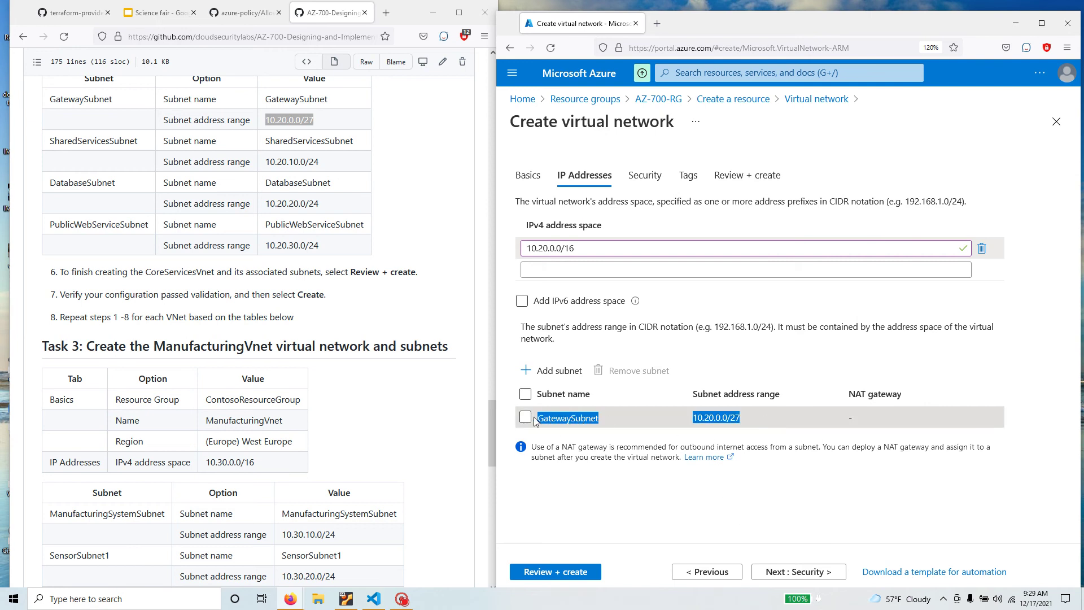
pyautogui.scroll(2, 253, 255)
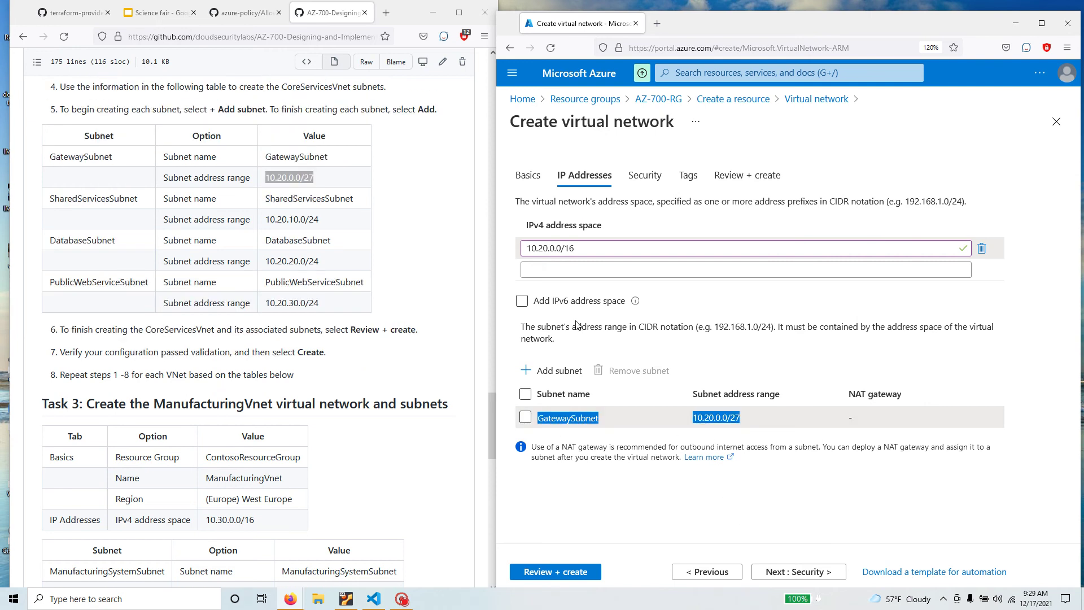
# Start adding a second subnet and name it SharedServicesSubnet
pyautogui.click(581, 371)
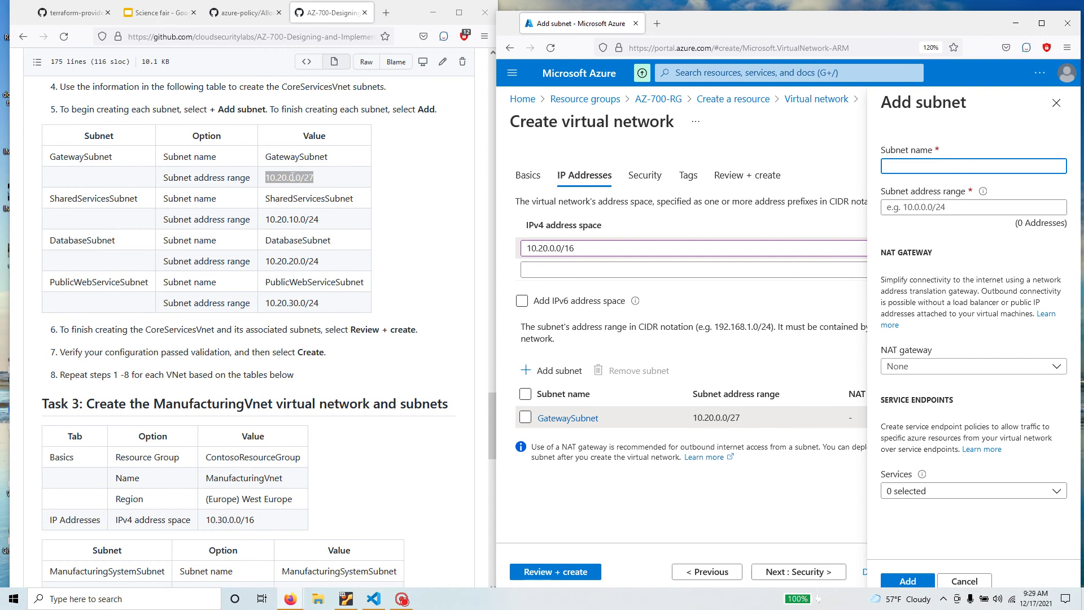
pyautogui.moveTo(360, 199); pyautogui.dragTo(265, 202)
pyautogui.rightClick(276, 199)
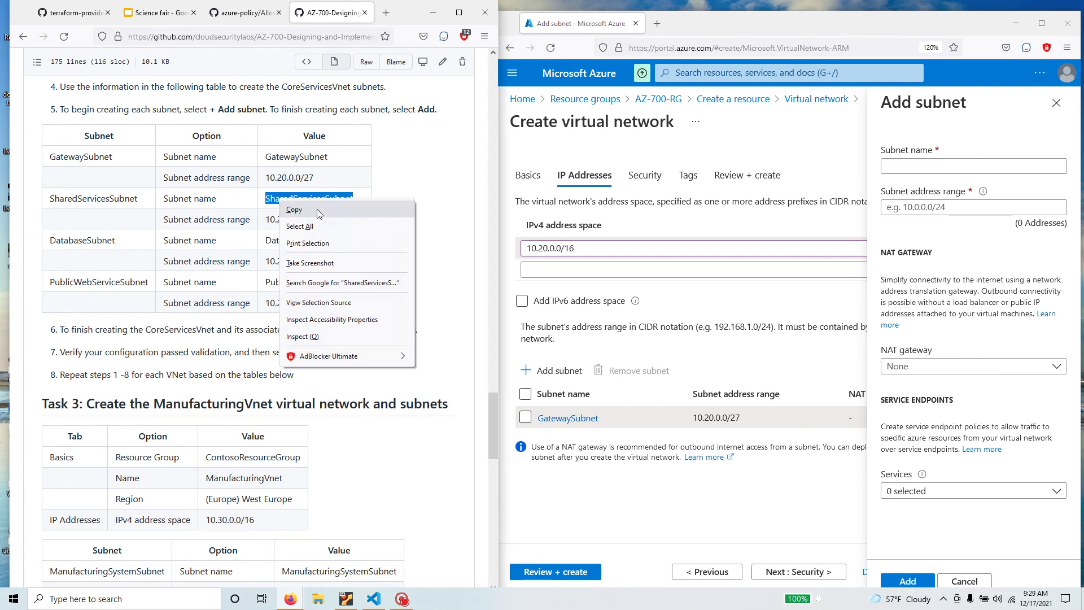
pyautogui.click(317, 210)
pyautogui.click(843, 190)
pyautogui.click(914, 164)
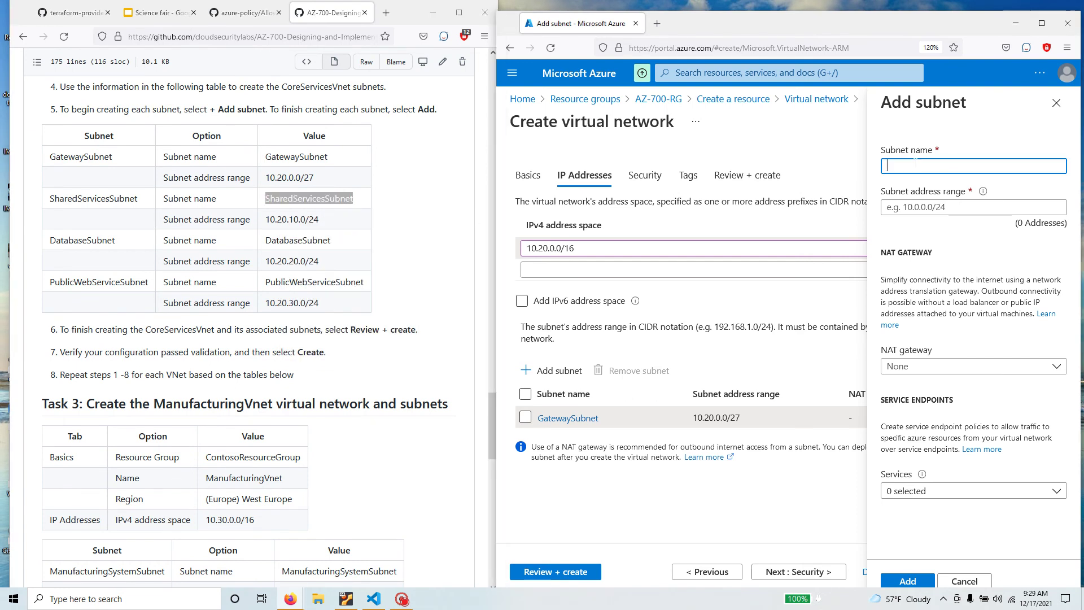
pyautogui.hotkey('ctrl', 'v')
# Set SharedServicesSubnet's address range to 10.20.10.0/24 from the subnet table
pyautogui.moveTo(350, 219); pyautogui.dragTo(266, 222)
pyautogui.rightClick(275, 226)
pyautogui.click(299, 236)
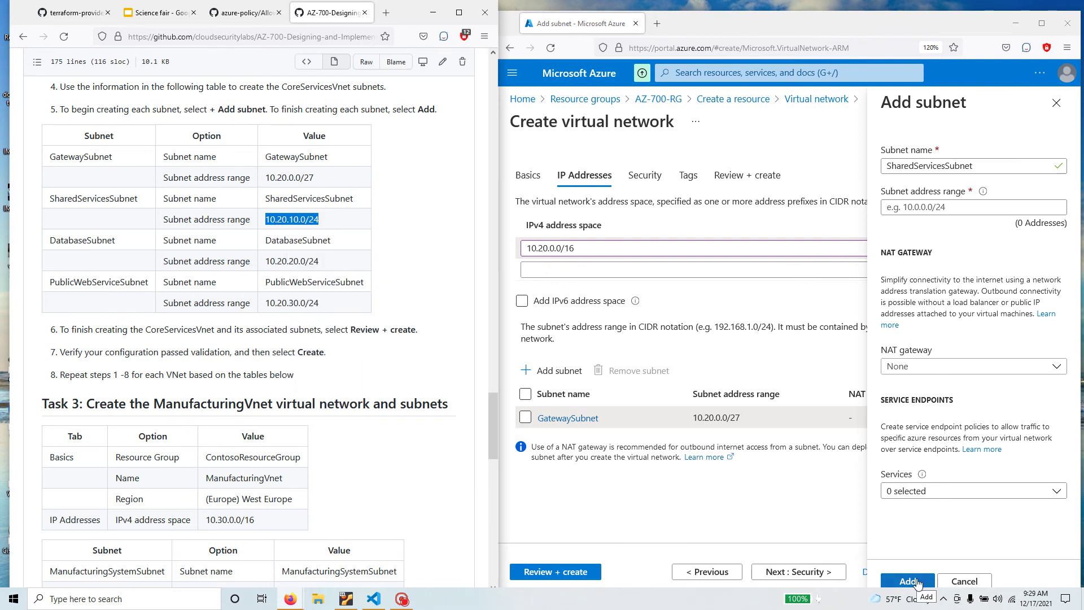
pyautogui.click(919, 207)
pyautogui.hotkey('ctrl', 'v')
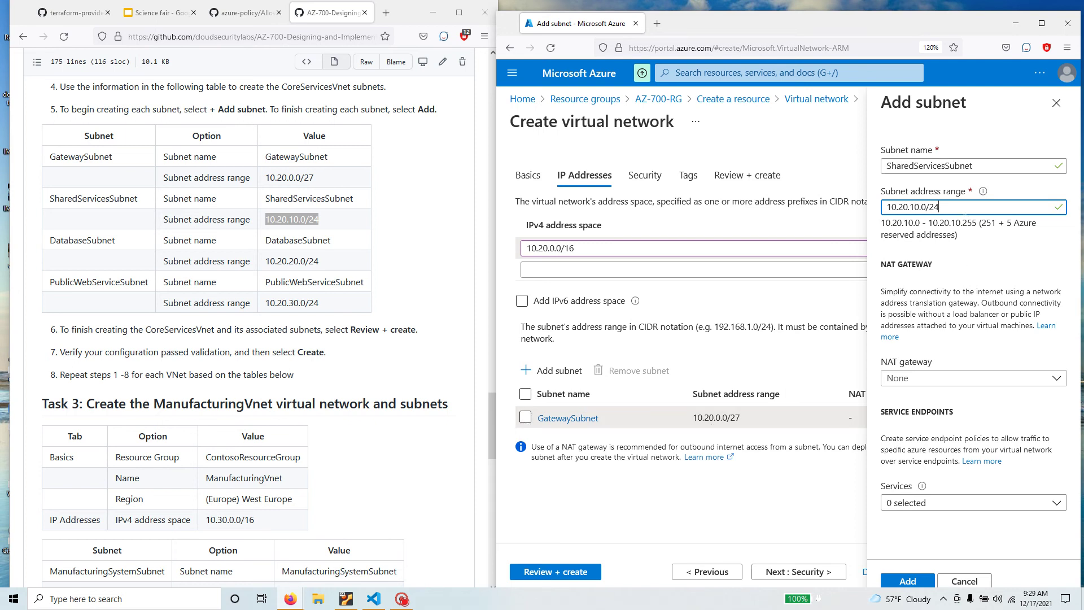
# Add SharedServicesSubnet to the virtual network and start another subnet named DatabaseSubnet, copied from the subnet table
pyautogui.moveTo(995, 225); pyautogui.dragTo(983, 224)
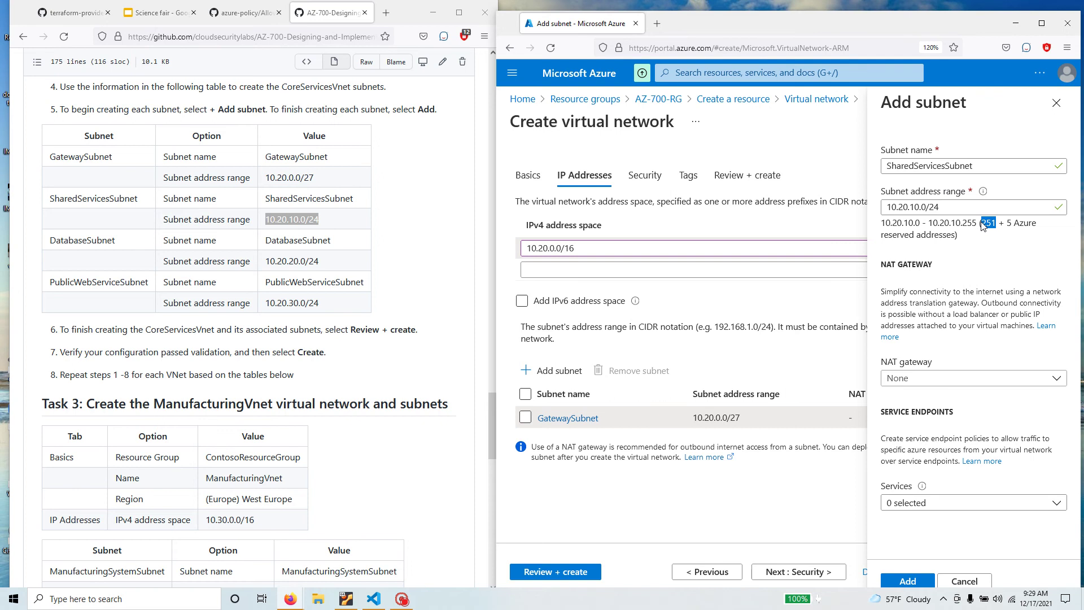
pyautogui.click(907, 580)
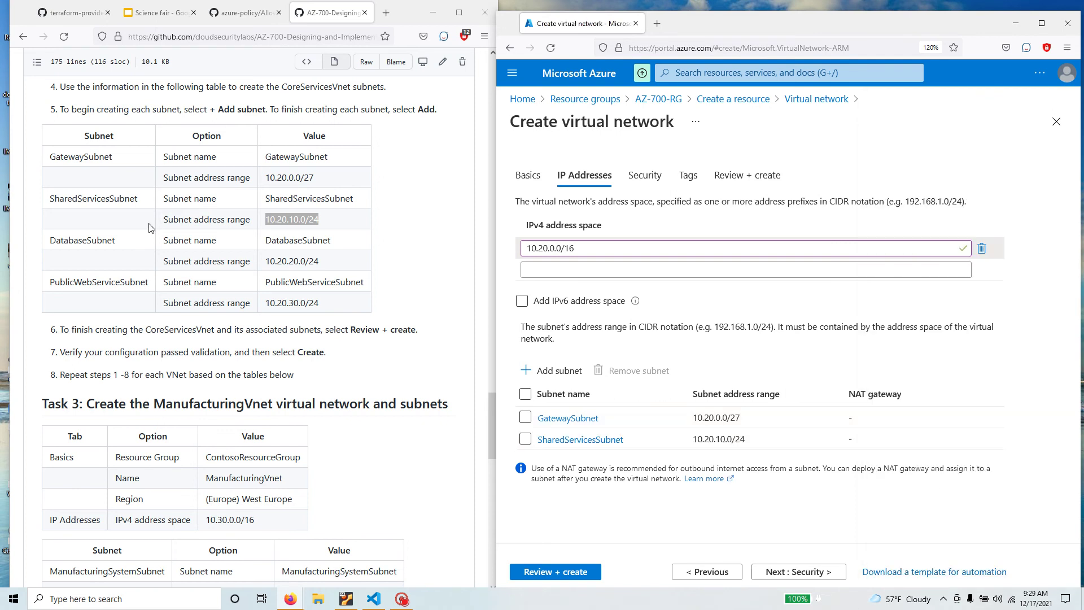
pyautogui.moveTo(337, 244); pyautogui.dragTo(263, 243)
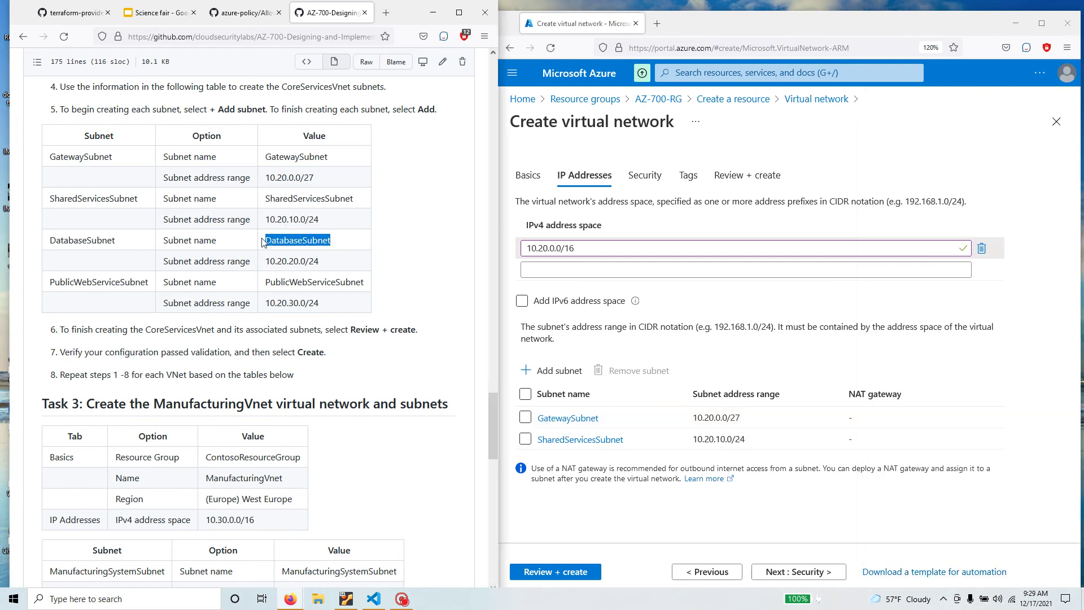
pyautogui.rightClick(279, 241)
pyautogui.click(315, 254)
pyautogui.click(553, 371)
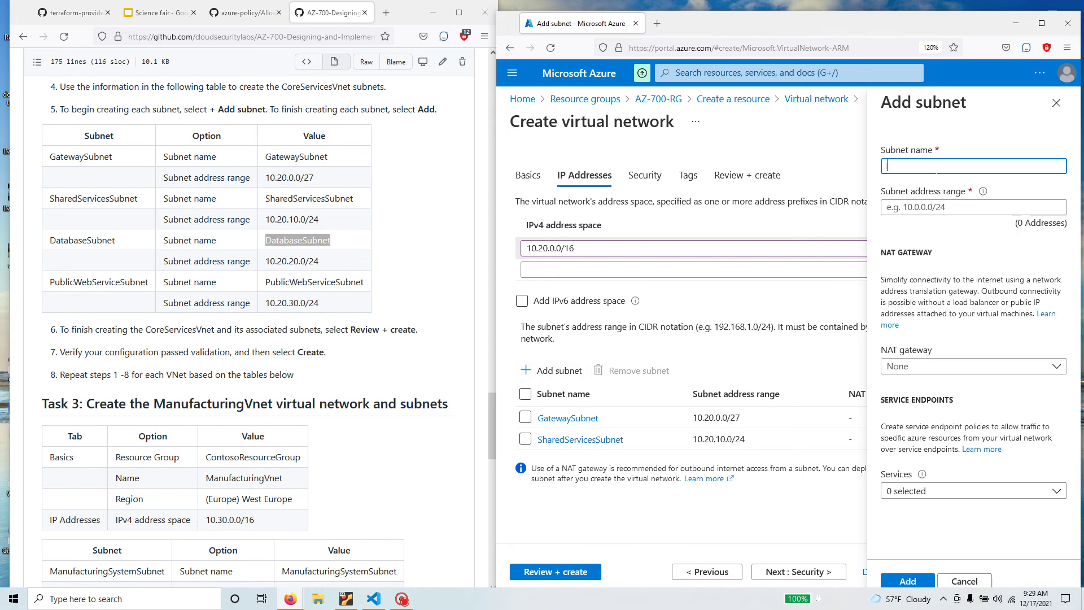
pyautogui.hotkey('ctrl', 'v')
# Set DatabaseSubnet's address range to 10.20.20.0/24 from the subnet table and add the subnet
pyautogui.moveTo(321, 262); pyautogui.dragTo(266, 261)
pyautogui.rightClick(269, 260)
pyautogui.click(285, 267)
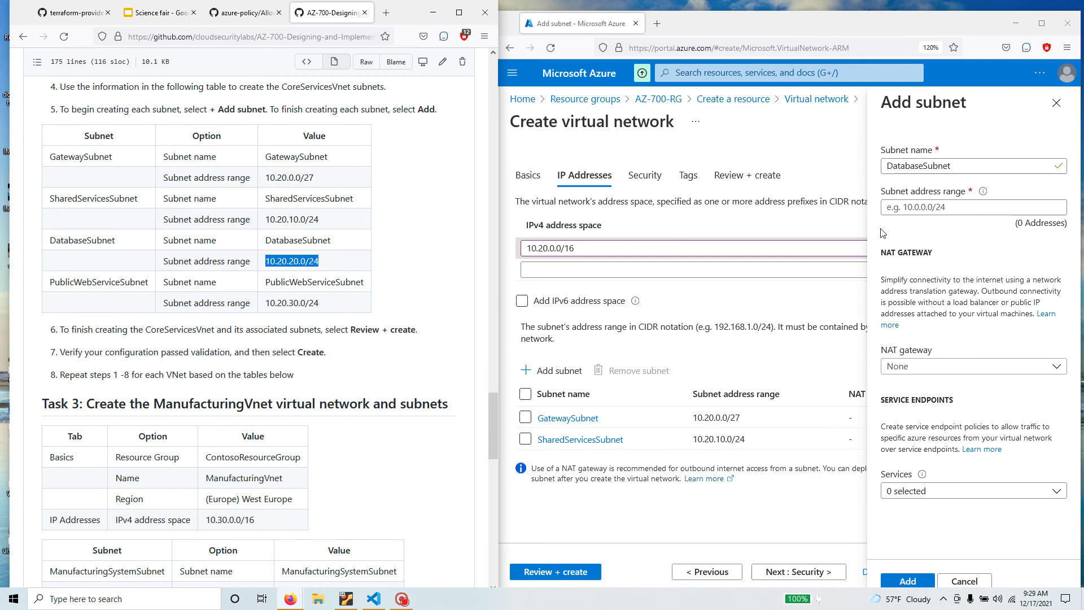
pyautogui.click(887, 207)
pyautogui.hotkey('ctrl', 'v')
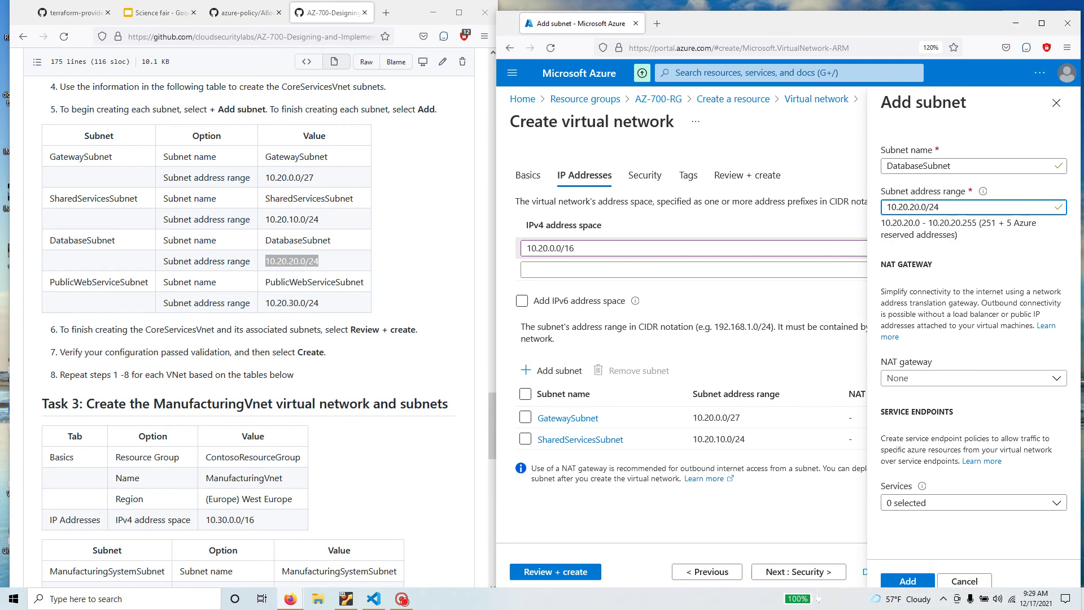
pyautogui.click(907, 580)
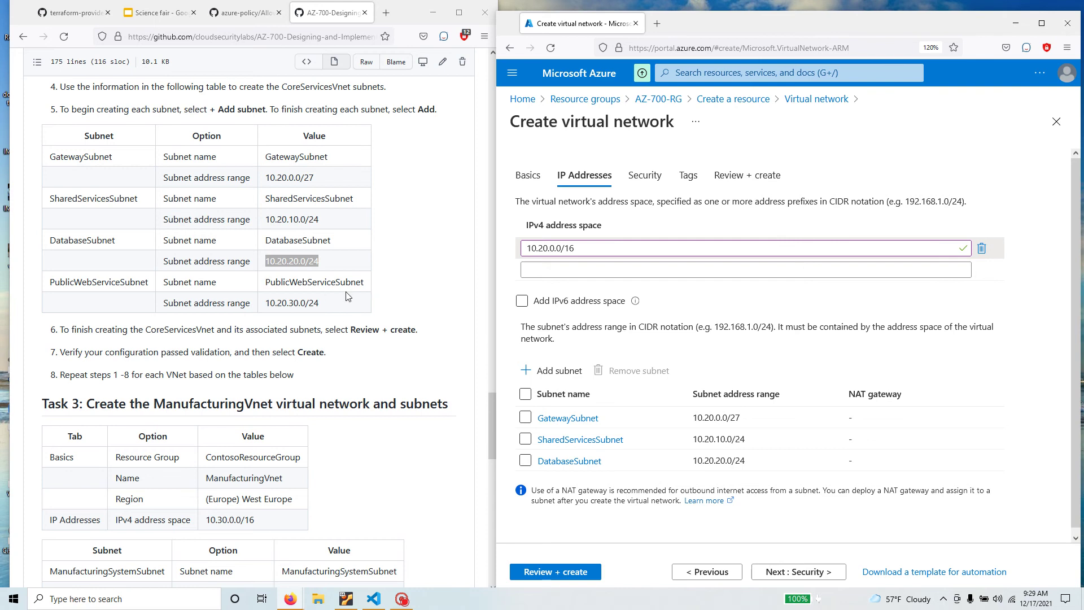
# Start a fourth subnet named PublicWebServiceSubnet, copied from the subnet table, and remove the stray leading whitespace from its name
pyautogui.doubleClick(314, 282)
pyautogui.rightClick(279, 282)
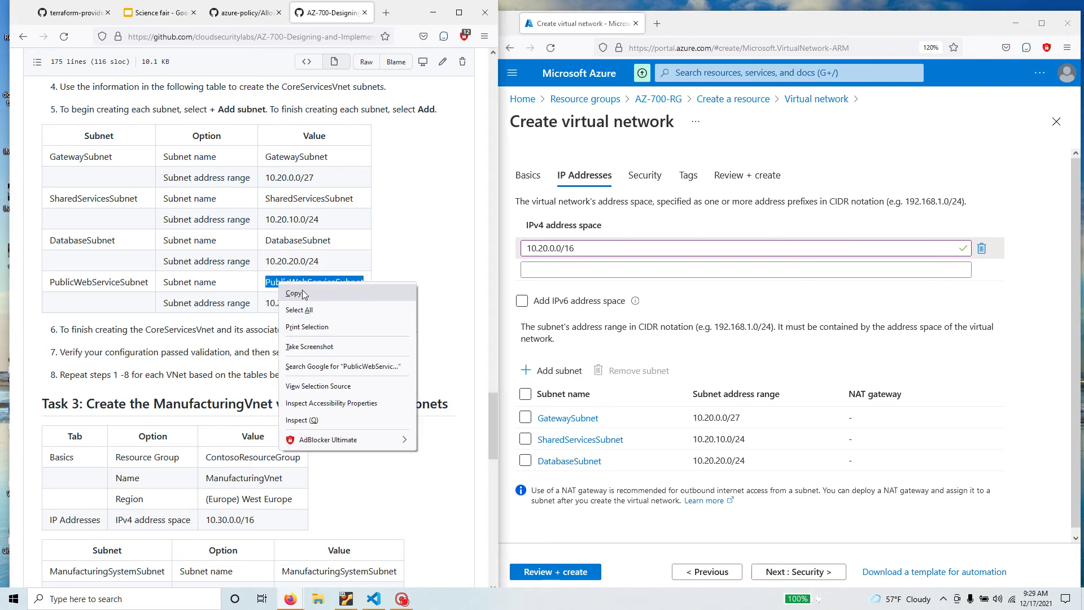
pyautogui.click(299, 289)
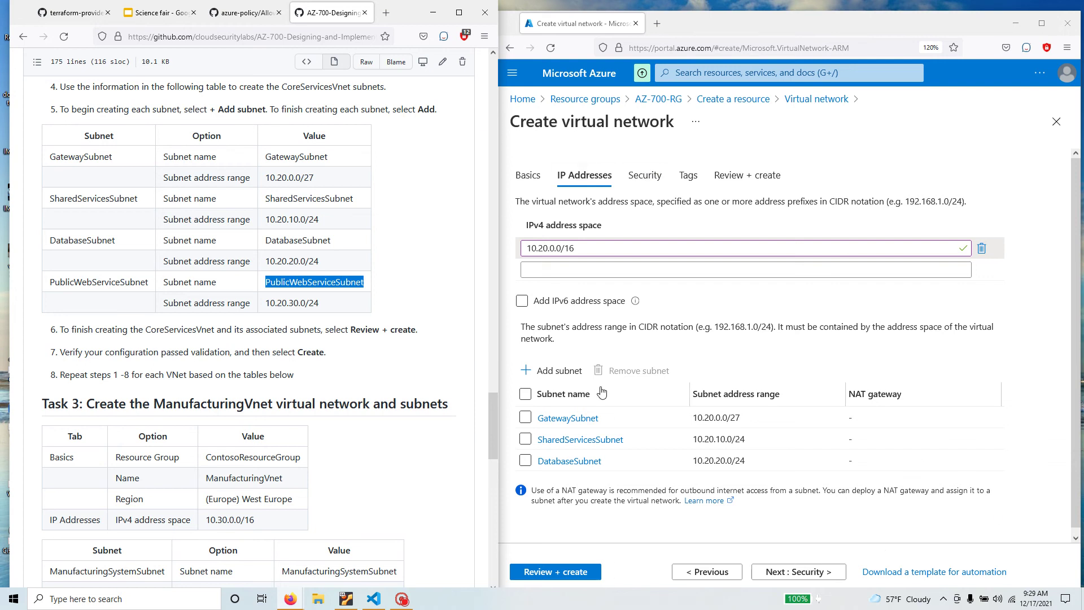
pyautogui.click(562, 372)
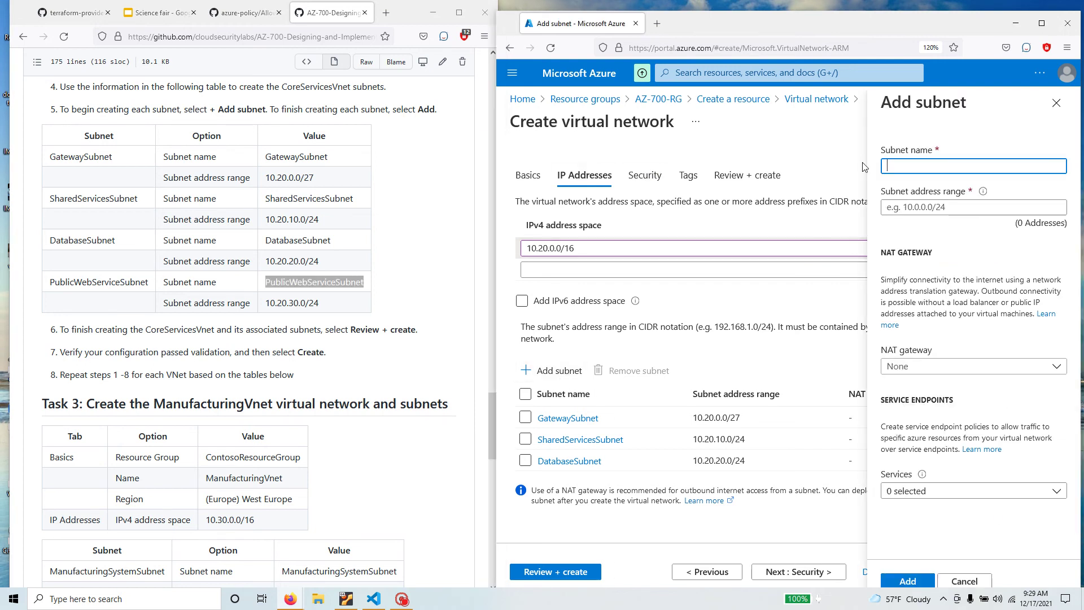
pyautogui.hotkey('ctrl', 'v')
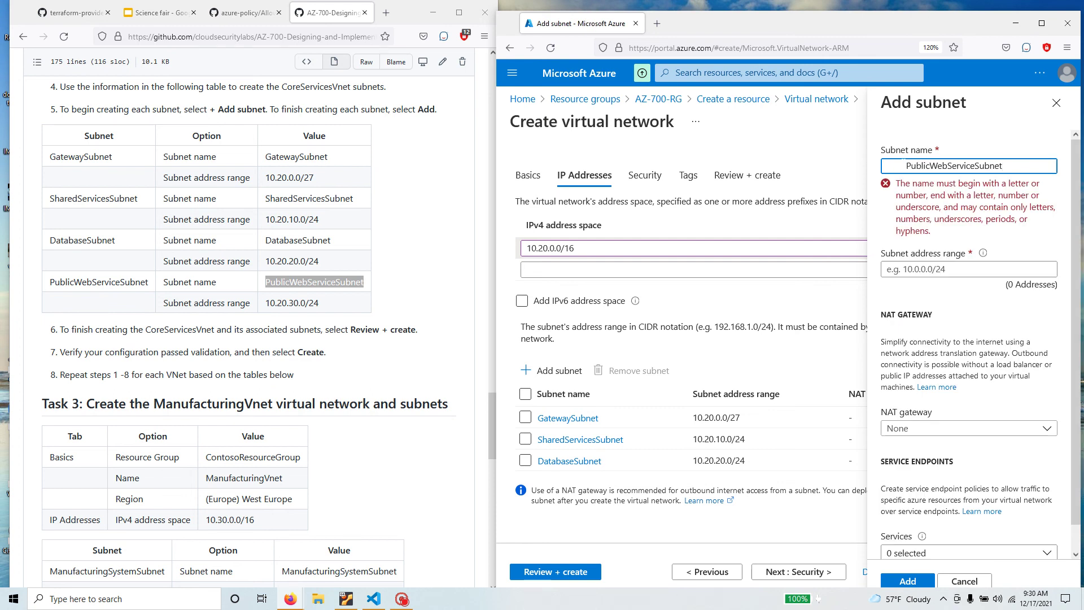
pyautogui.click(905, 165)
pyautogui.press('BackSpace')
pyautogui.press('BackSpace')
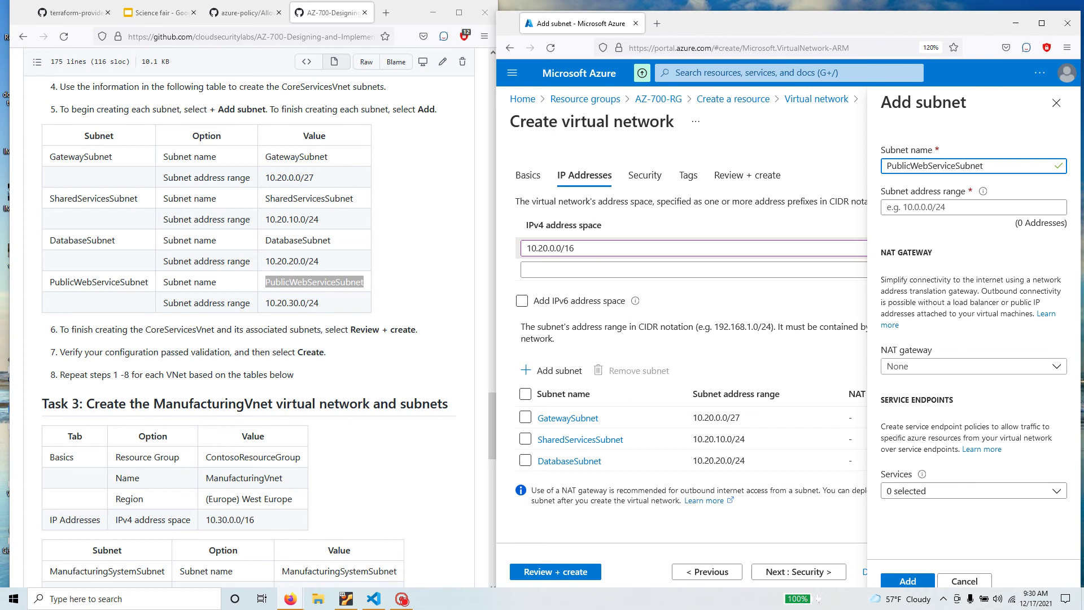
# Set PublicWebServiceSubnet's address range to 10.20.30.0/24 without leading whitespace, and add the subnet
pyautogui.moveTo(321, 303); pyautogui.dragTo(259, 303)
pyautogui.rightClick(284, 303)
pyautogui.click(309, 311)
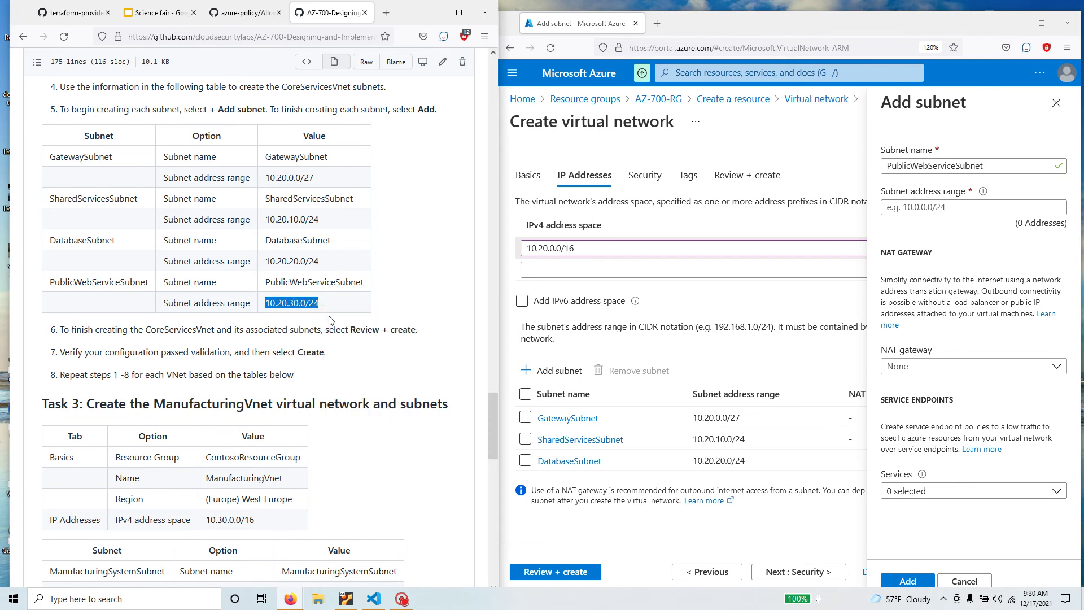
pyautogui.click(887, 207)
pyautogui.hotkey('ctrl', 'v')
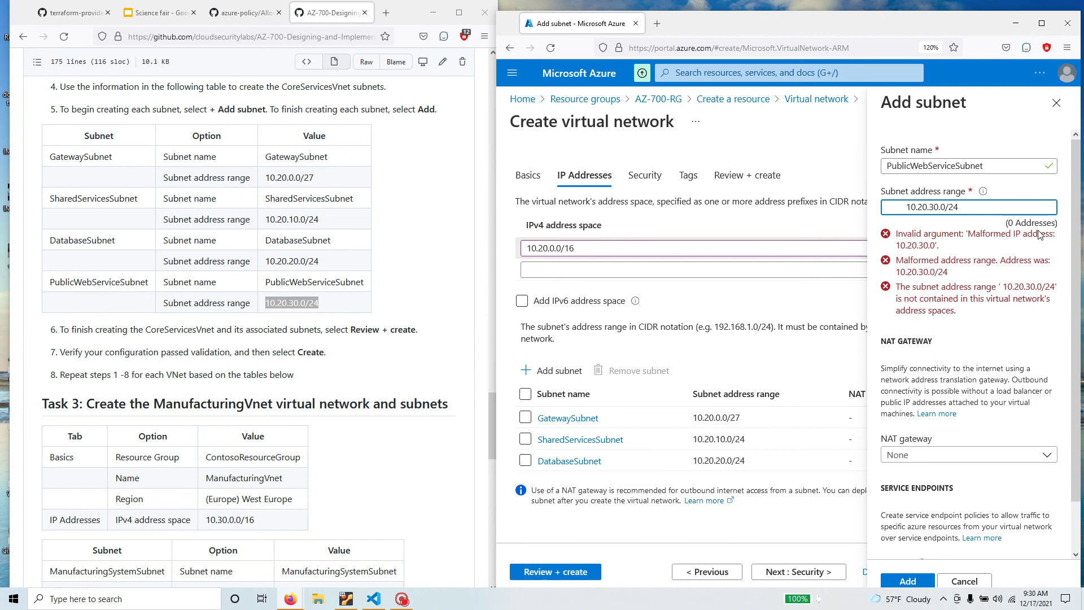
pyautogui.press('Home')
pyautogui.press('Delete')
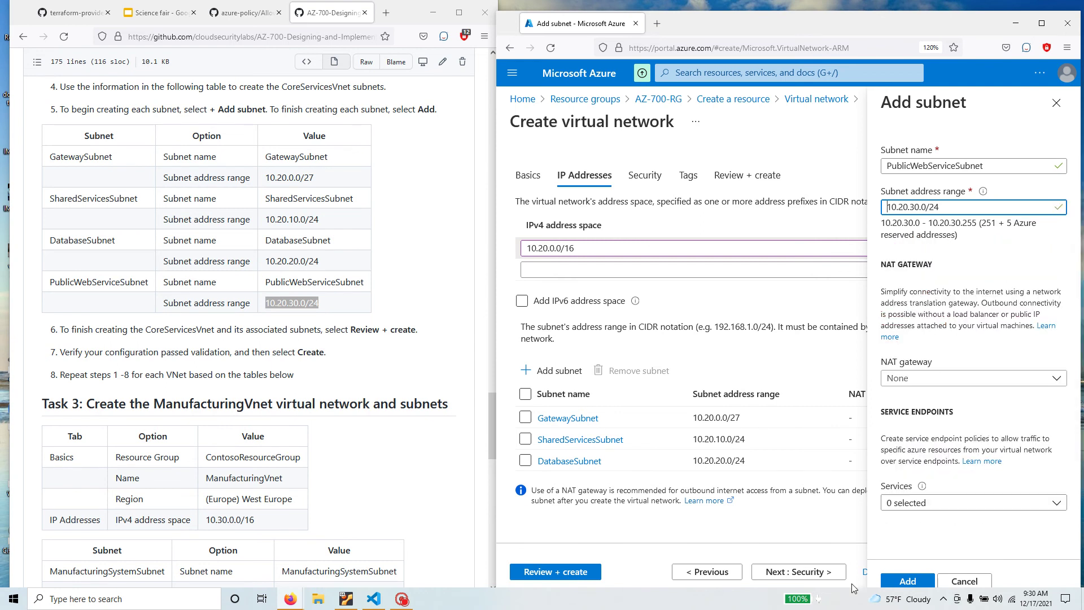
pyautogui.click(906, 581)
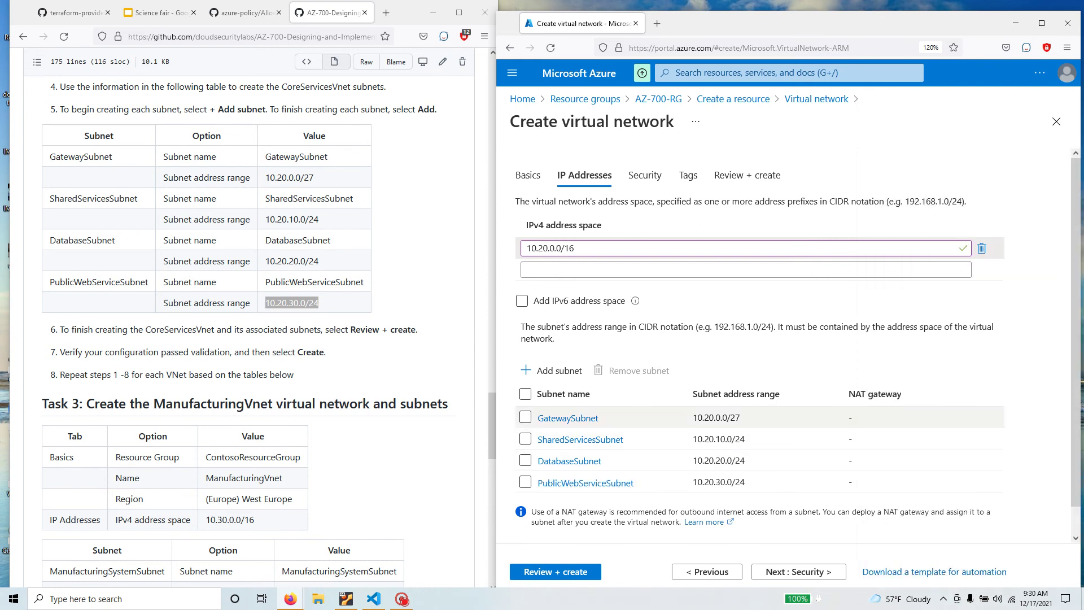
# Check the address ranges in the subnet list, then validate and create the CoreServicesVnet virtual network
pyautogui.doubleClick(718, 417)
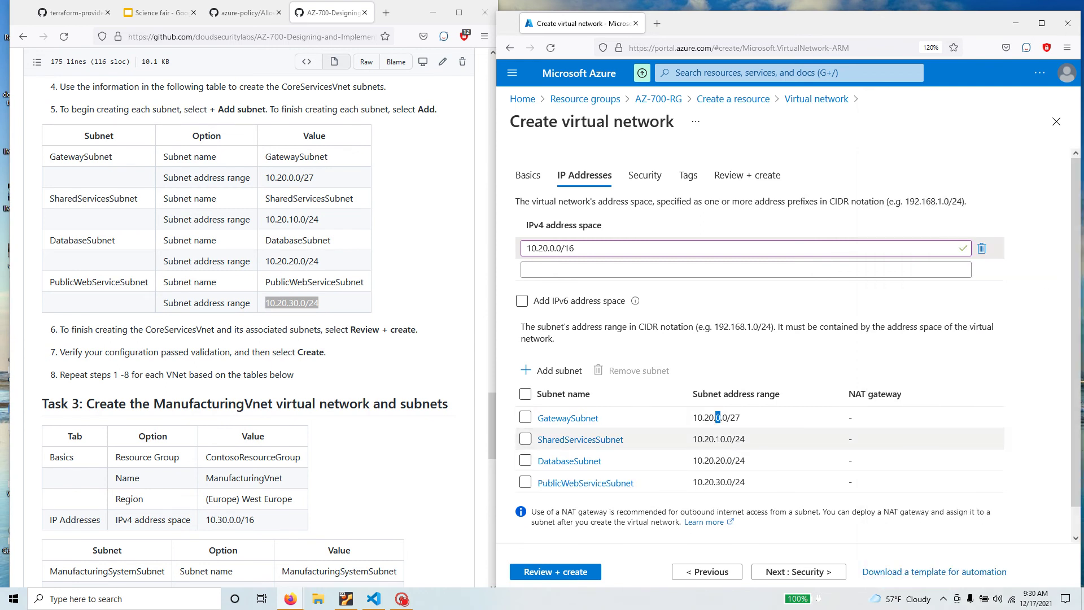
pyautogui.moveTo(733, 460); pyautogui.dragTo(728, 481)
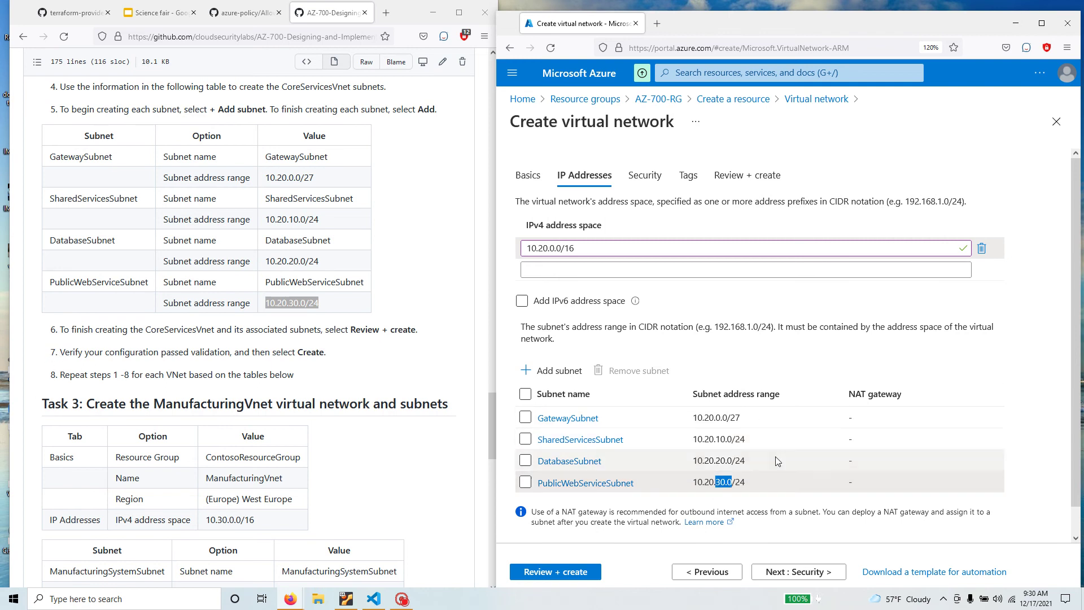
pyautogui.click(839, 196)
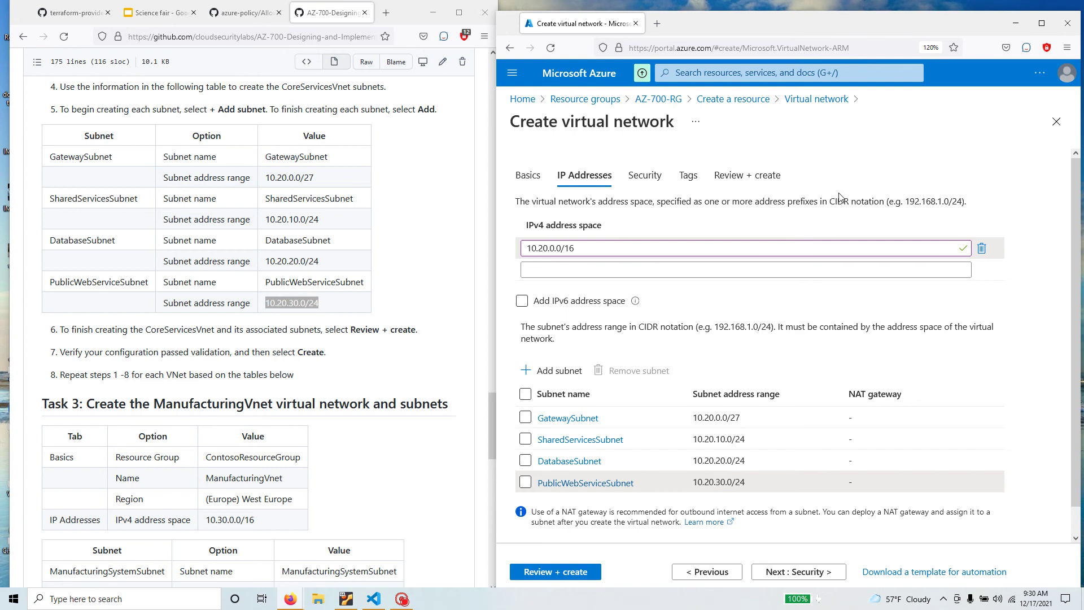
pyautogui.click(559, 572)
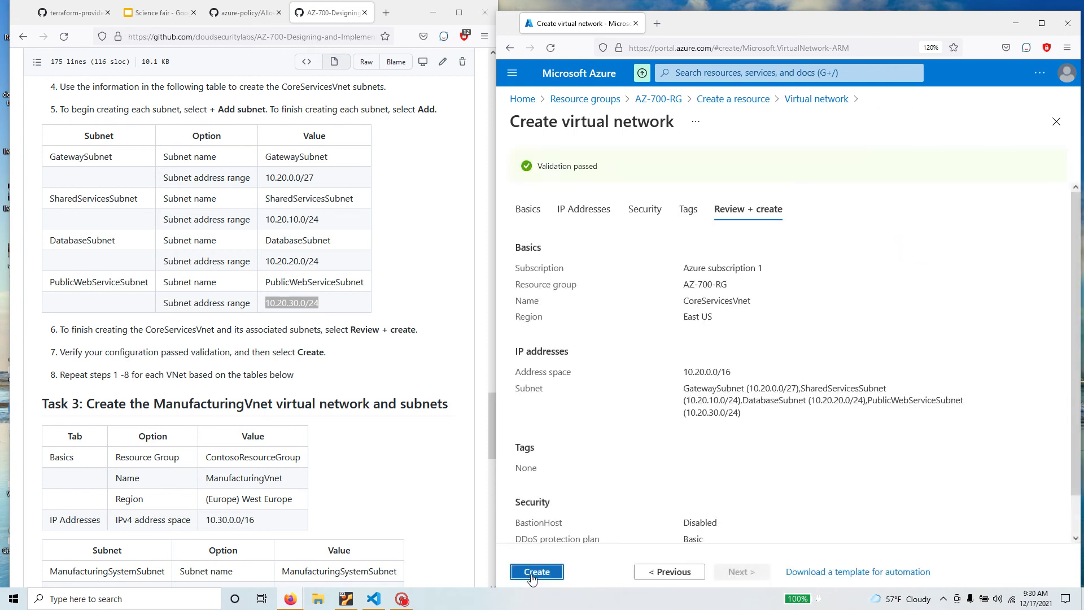
pyautogui.click(532, 573)
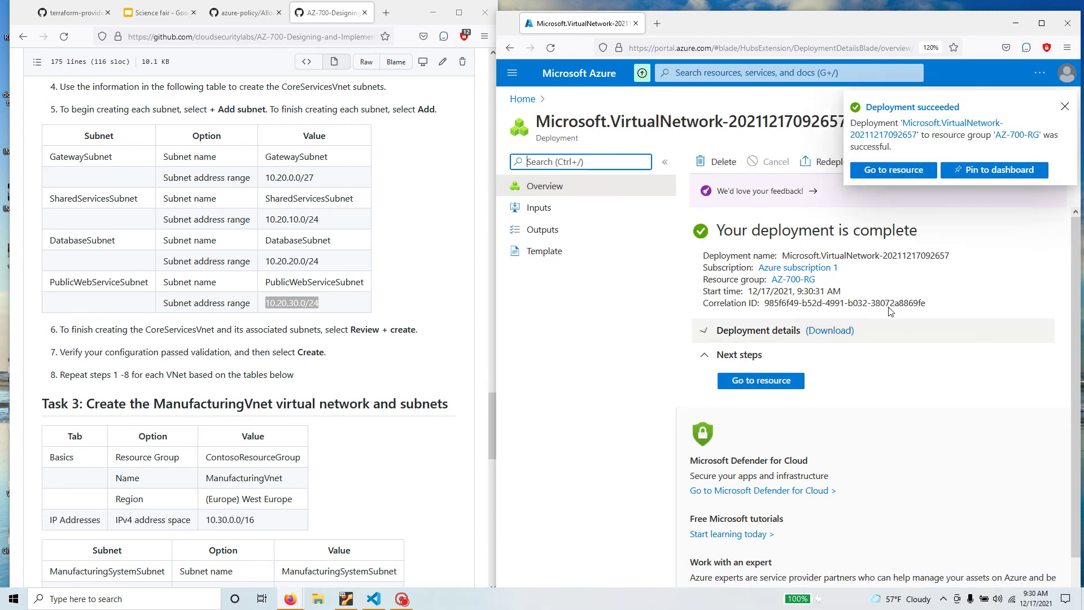
# Open the AZ-700-RG resource group, dismiss the view tip, and refresh the resource list to check CoreServicesVnet's location
pyautogui.click(813, 281)
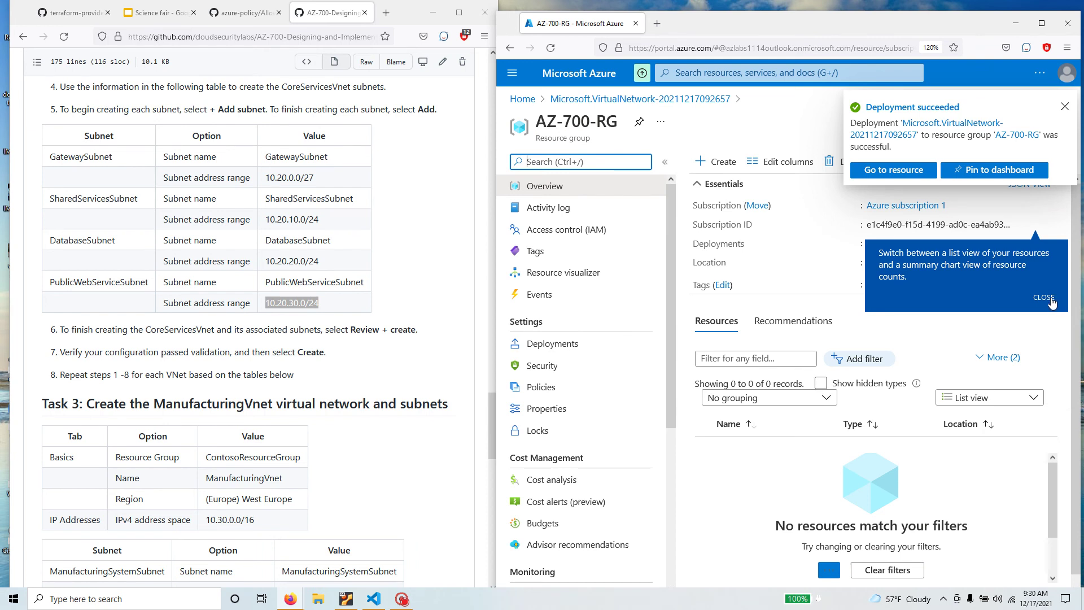
pyautogui.click(1051, 301)
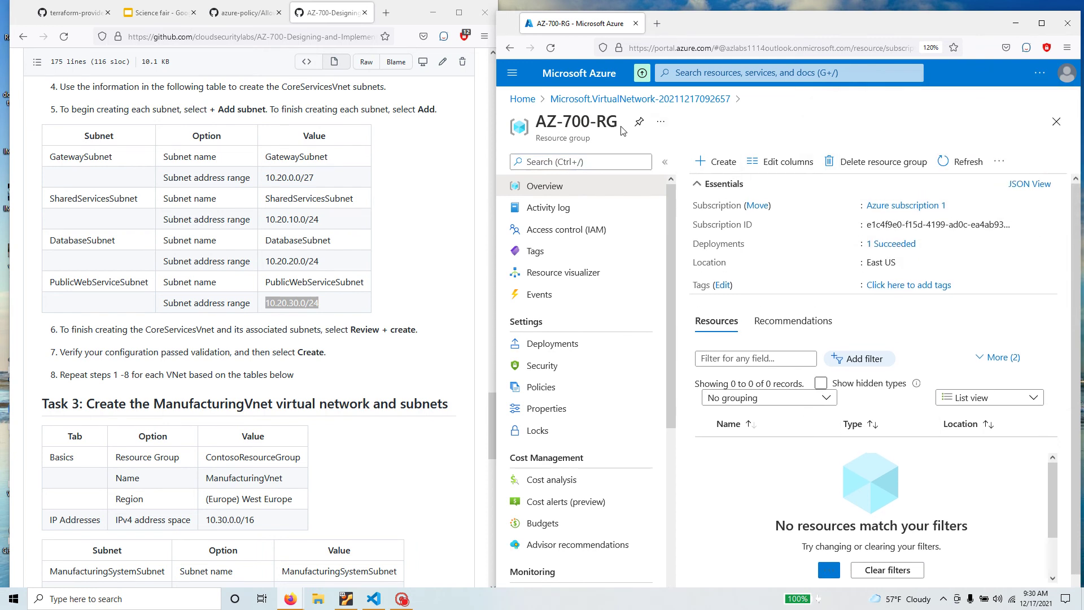
pyautogui.click(961, 165)
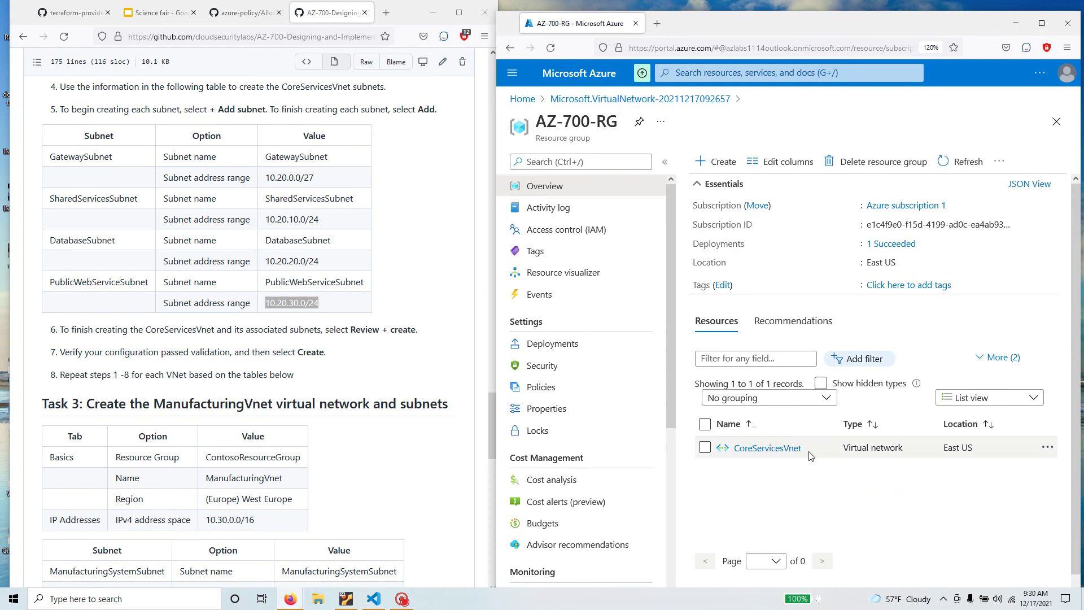
pyautogui.moveTo(941, 448); pyautogui.dragTo(974, 448)
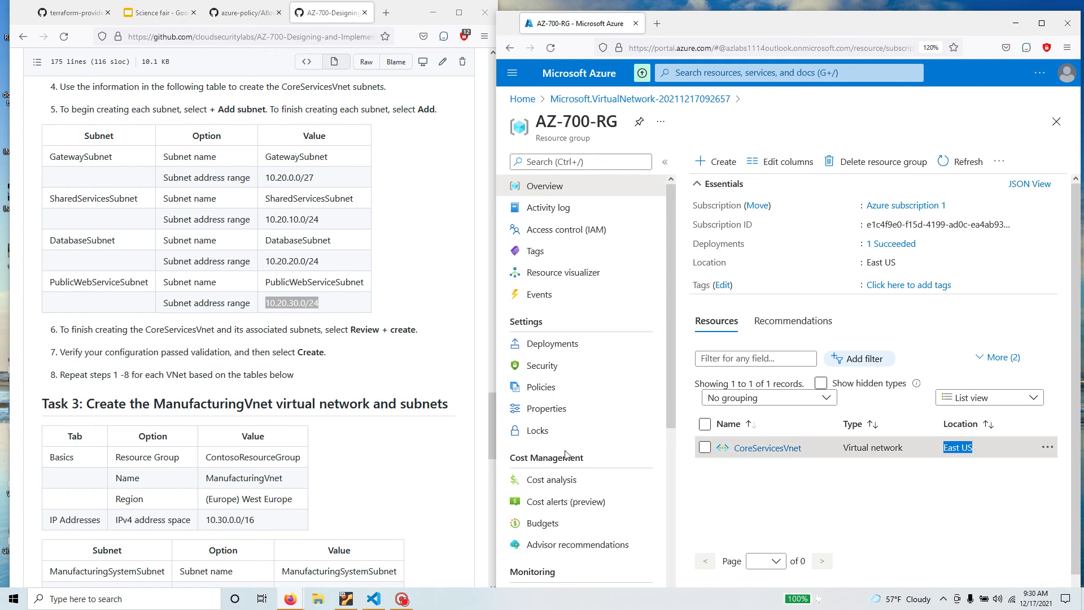
# Find Task 3 in the instructions and start creating a virtual network in AZ-700-RG, searching the marketplace for "vnet"
pyautogui.scroll(-3, 148, 388)
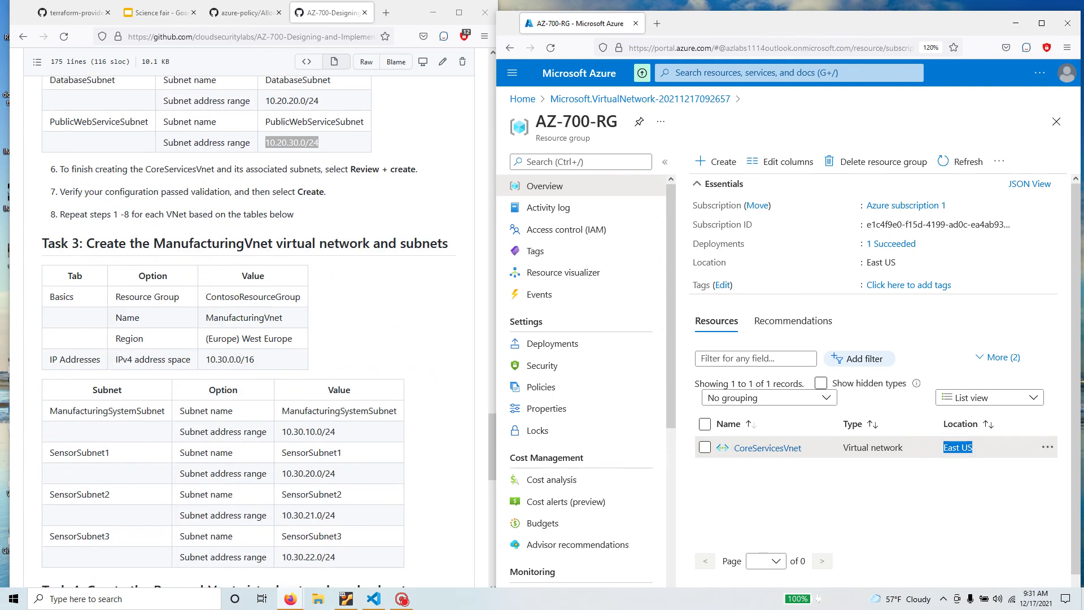
pyautogui.scroll(-1, 130, 381)
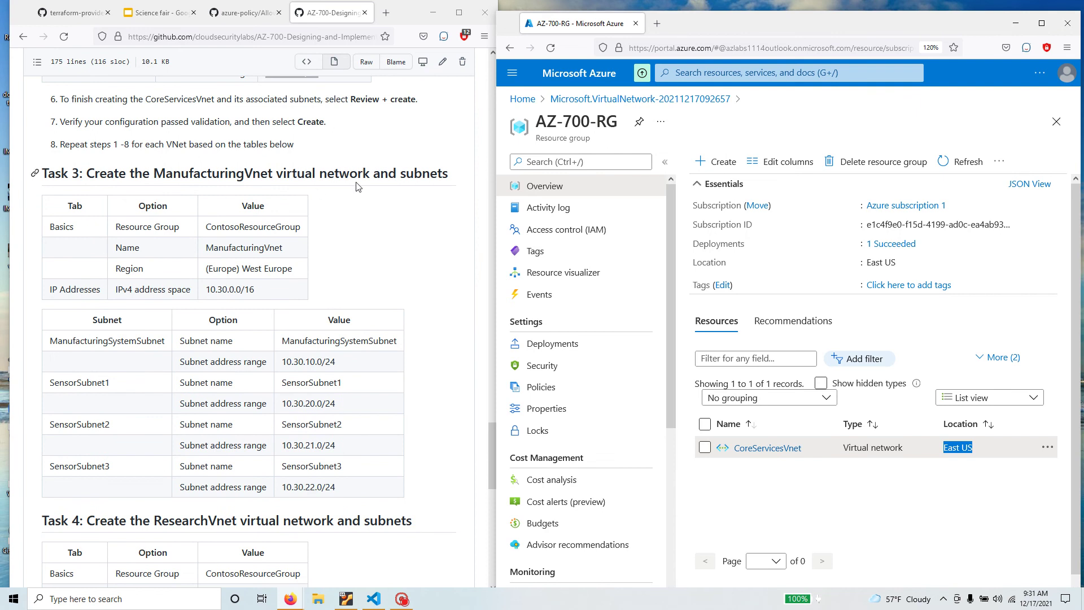
pyautogui.moveTo(464, 176); pyautogui.dragTo(86, 174)
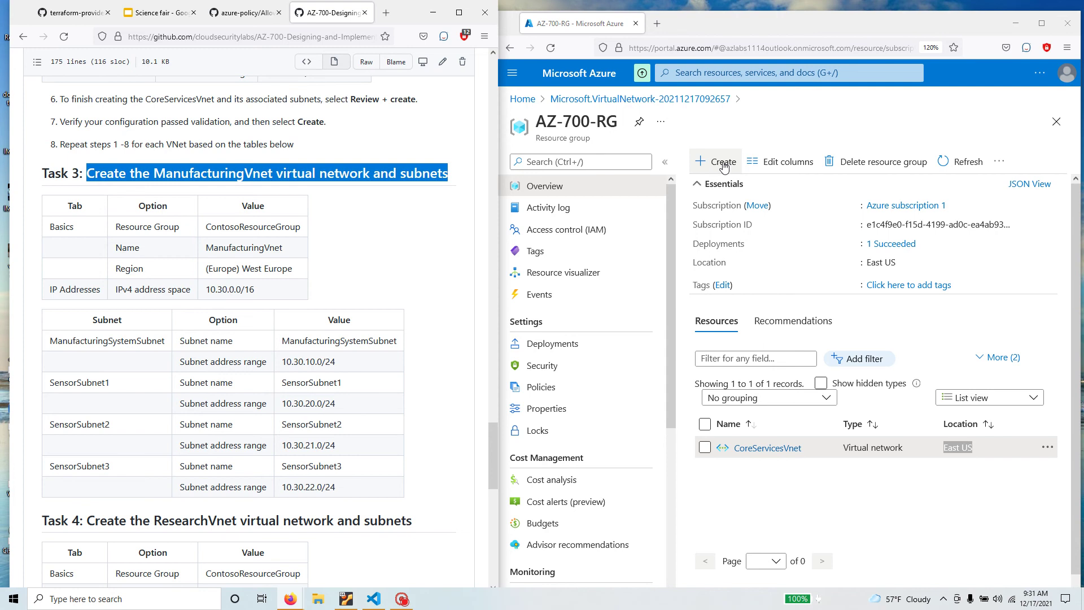
pyautogui.moveTo(624, 121); pyautogui.dragTo(535, 122)
pyautogui.click(596, 140)
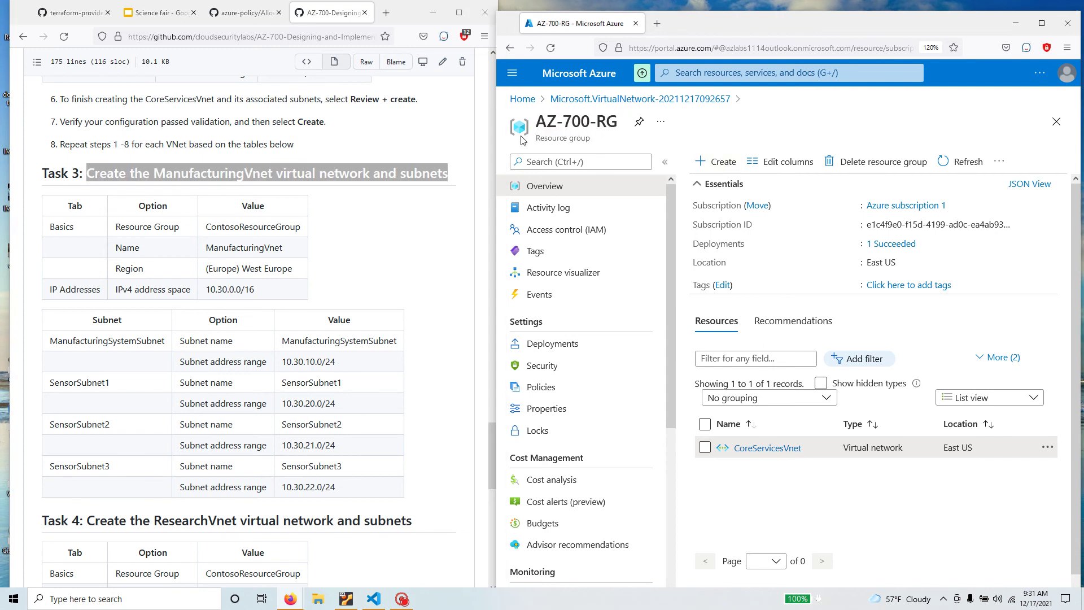
pyautogui.click(716, 161)
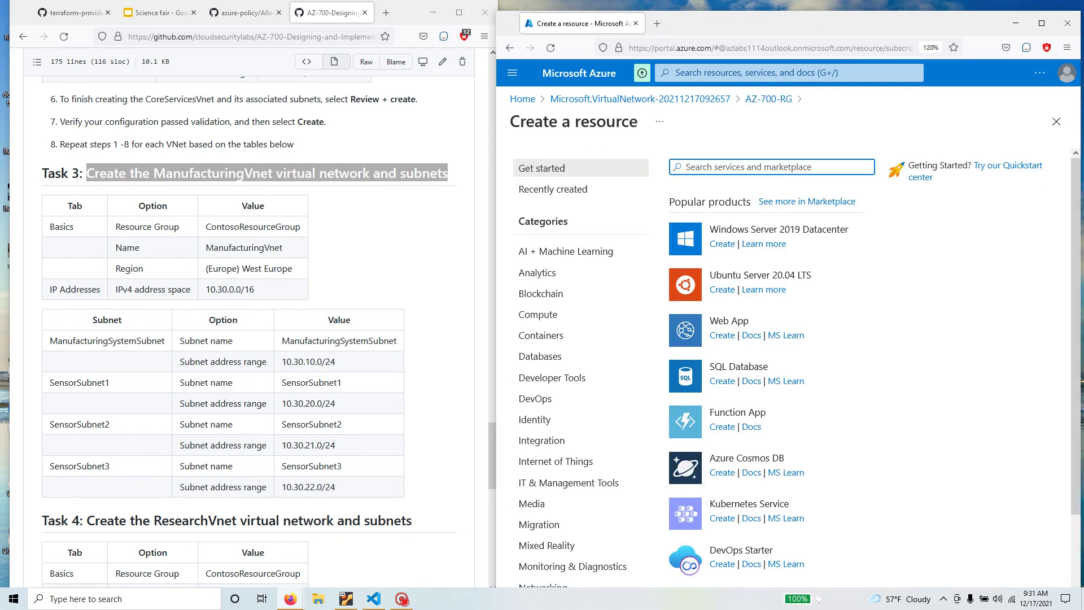
pyautogui.write('vnet')
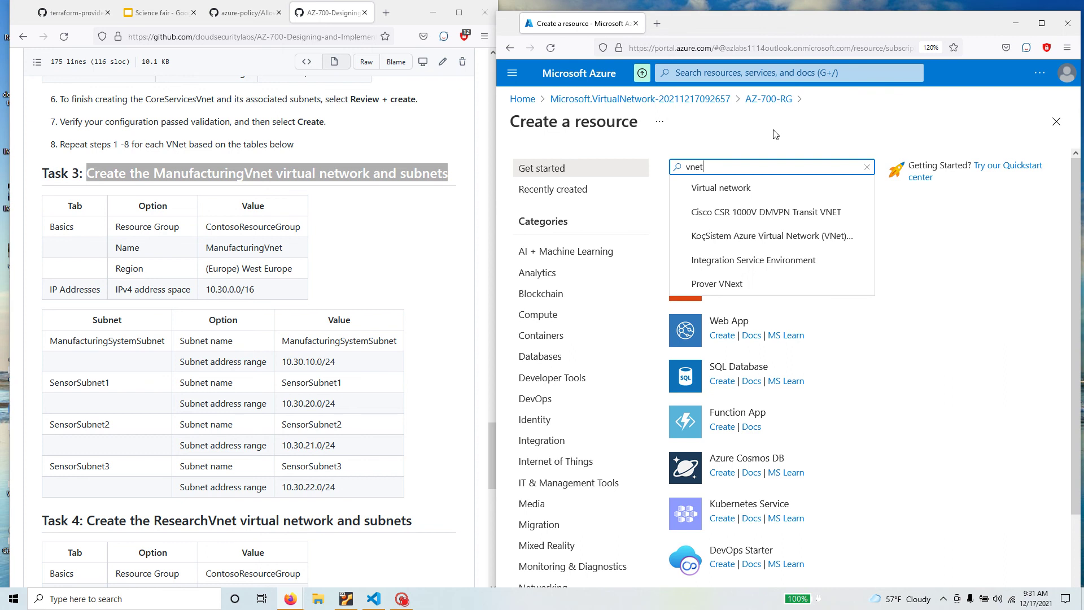
pyautogui.click(734, 188)
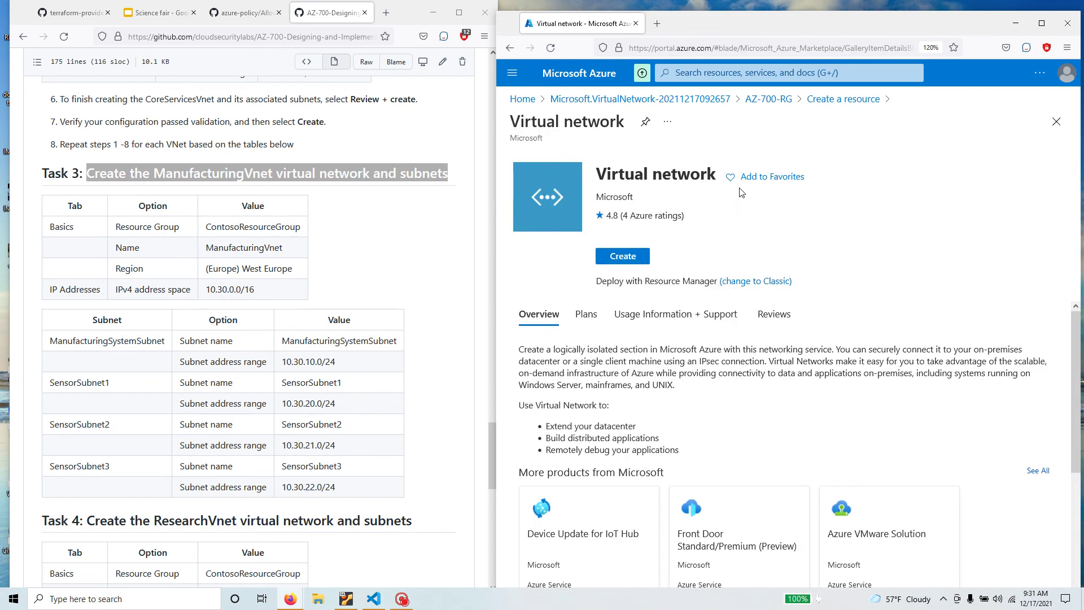
pyautogui.click(623, 259)
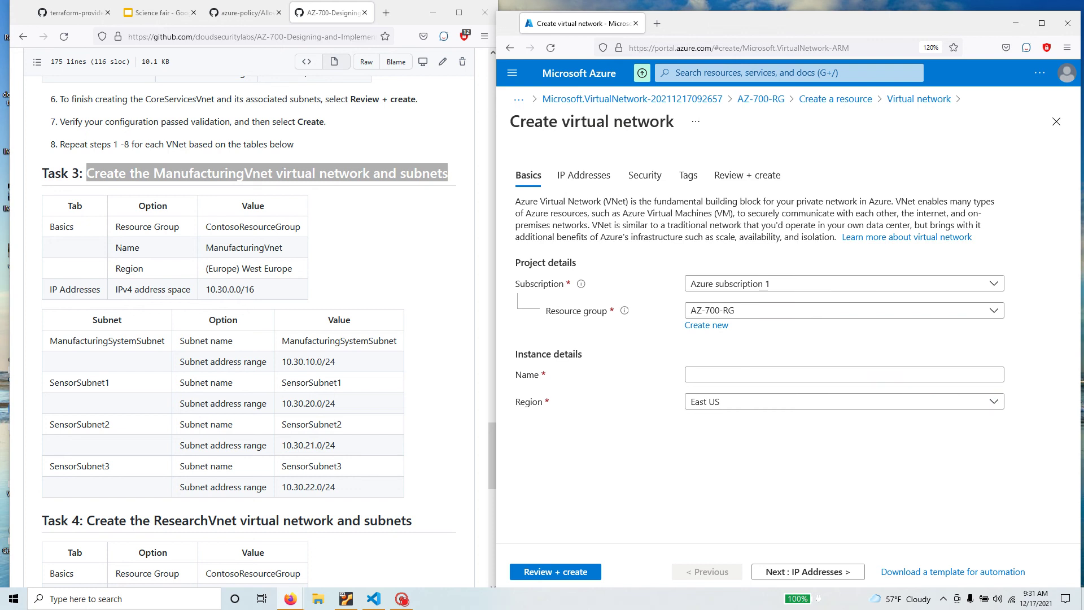
# Name the new virtual network ManufacturingVnet, copying the name from the Task 3 table in the instructions
pyautogui.click(302, 228)
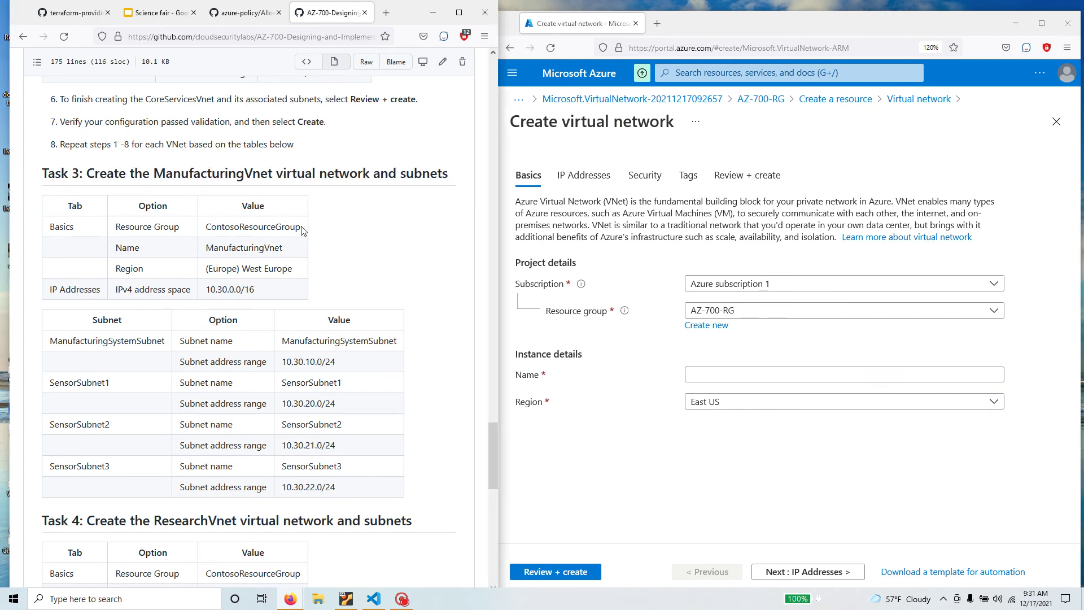
pyautogui.moveTo(302, 229); pyautogui.dragTo(210, 226)
pyautogui.moveTo(284, 251); pyautogui.dragTo(208, 247)
pyautogui.hotkey('ctrl', 'c')
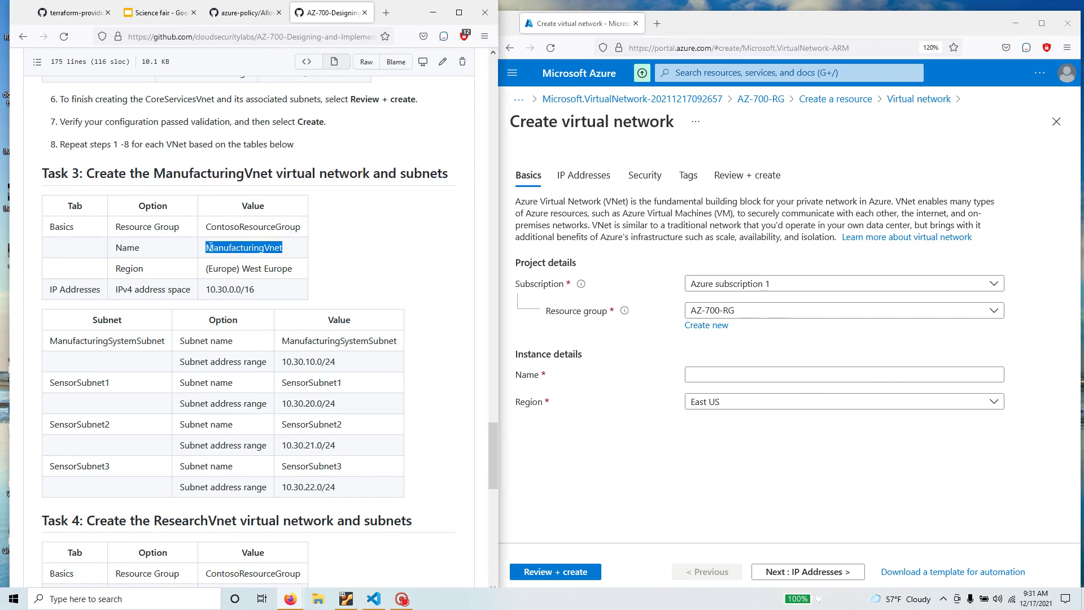
pyautogui.click(726, 373)
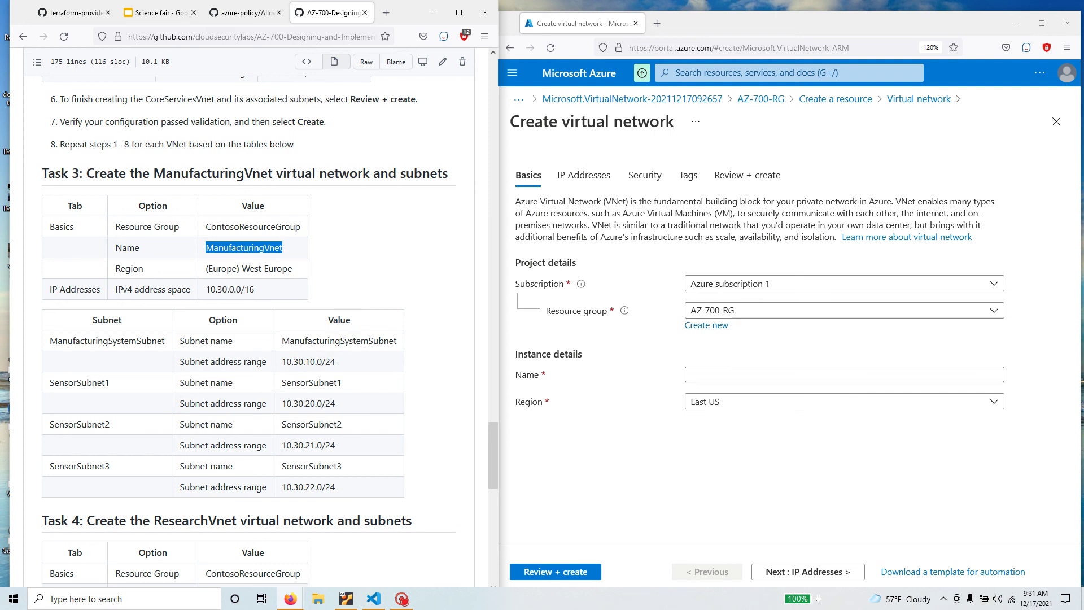
pyautogui.hotkey('ctrl', 'v')
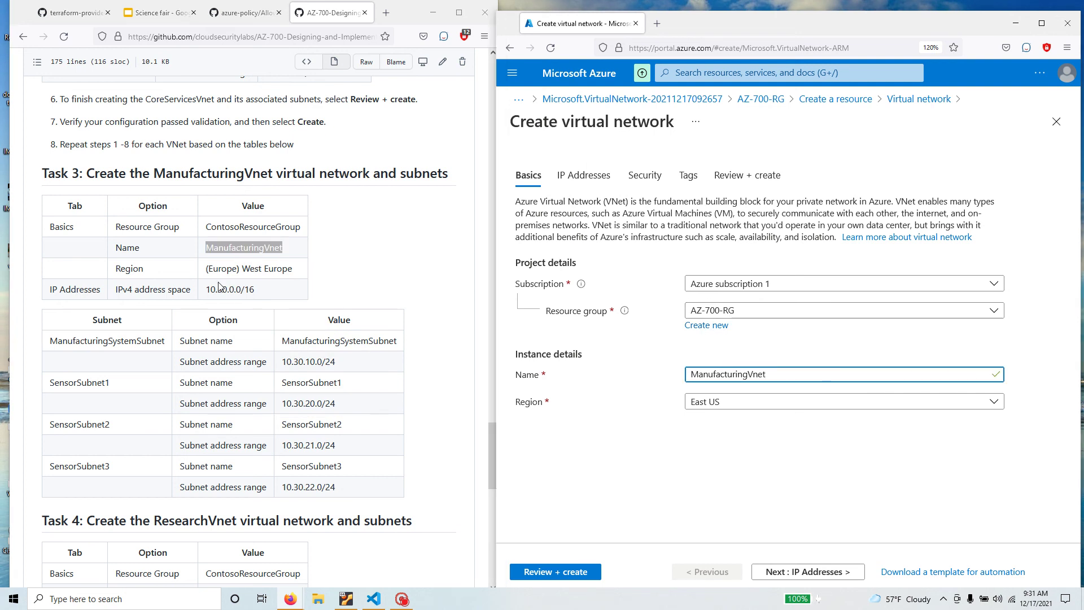
# Set the virtual network's region to West Europe, and validate and create the network with its default addressing
pyautogui.click(745, 403)
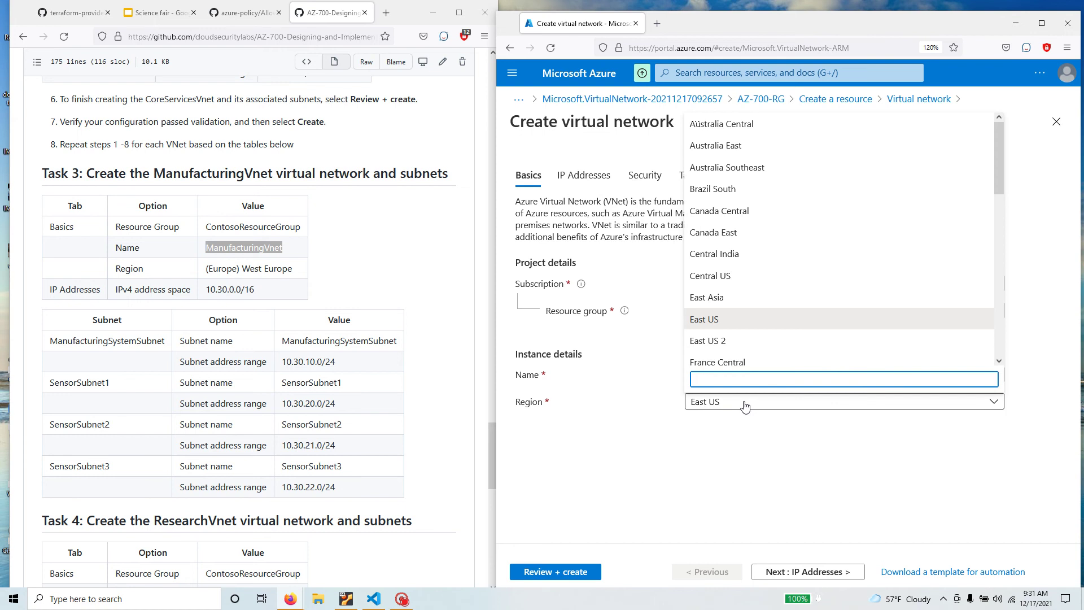
pyautogui.write('w')
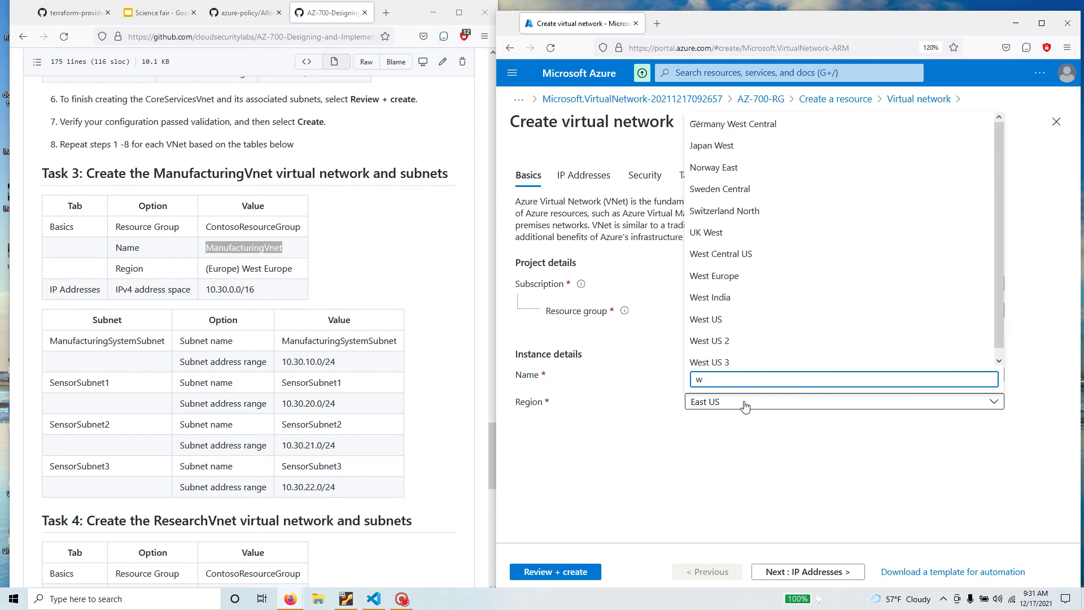
pyautogui.write('es')
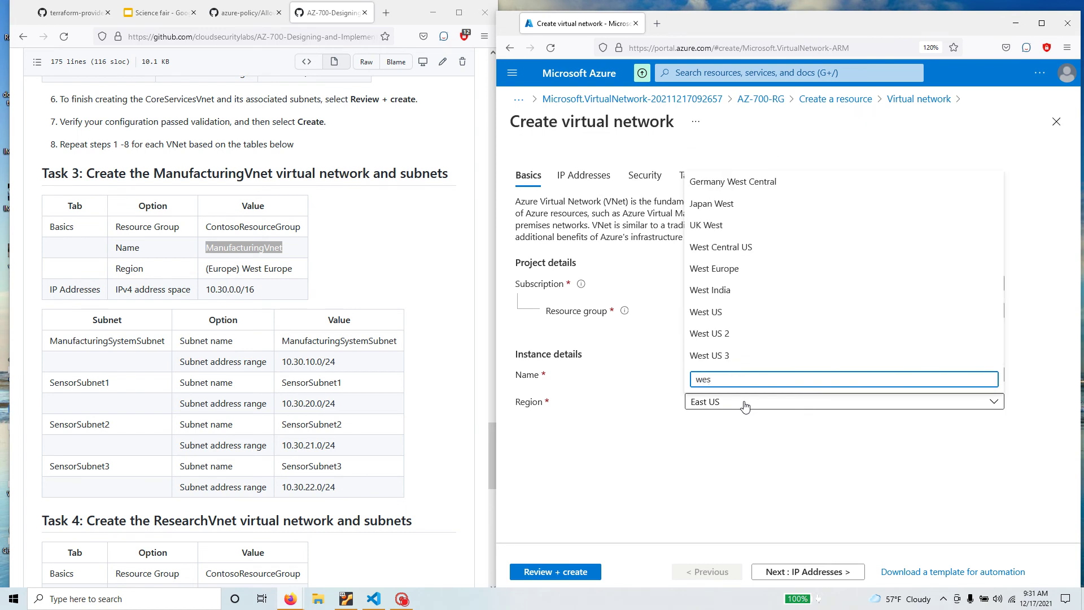
pyautogui.write('t')
pyautogui.click(726, 270)
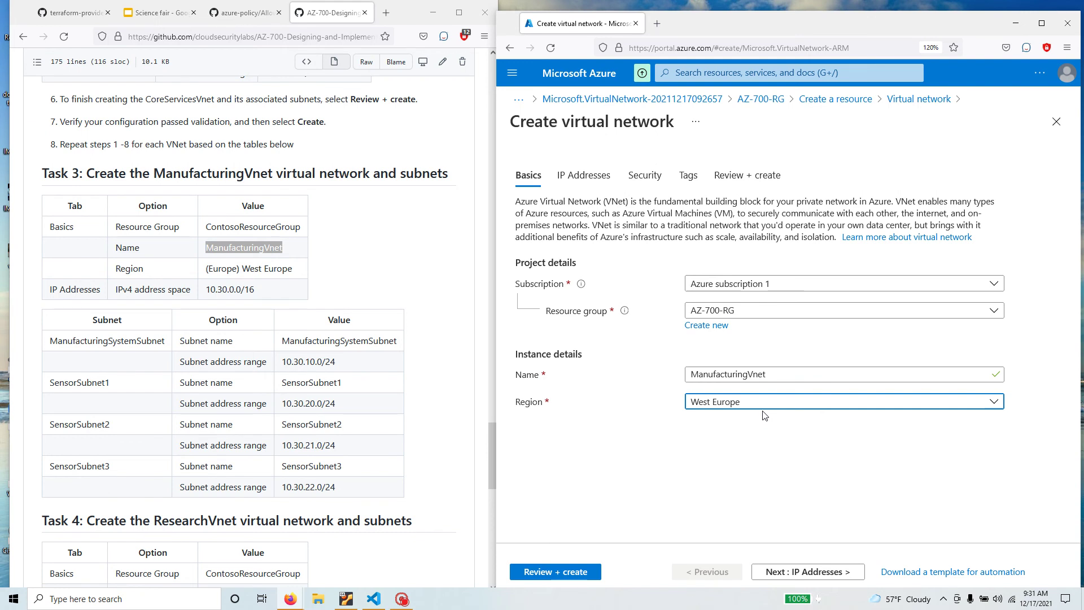
pyautogui.click(576, 572)
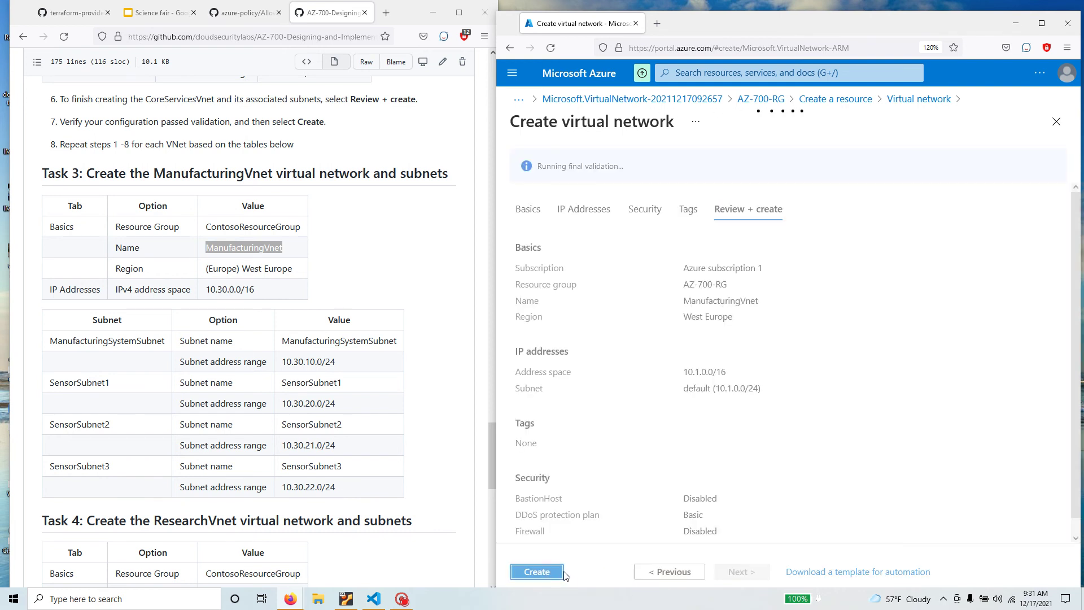
pyautogui.click(546, 574)
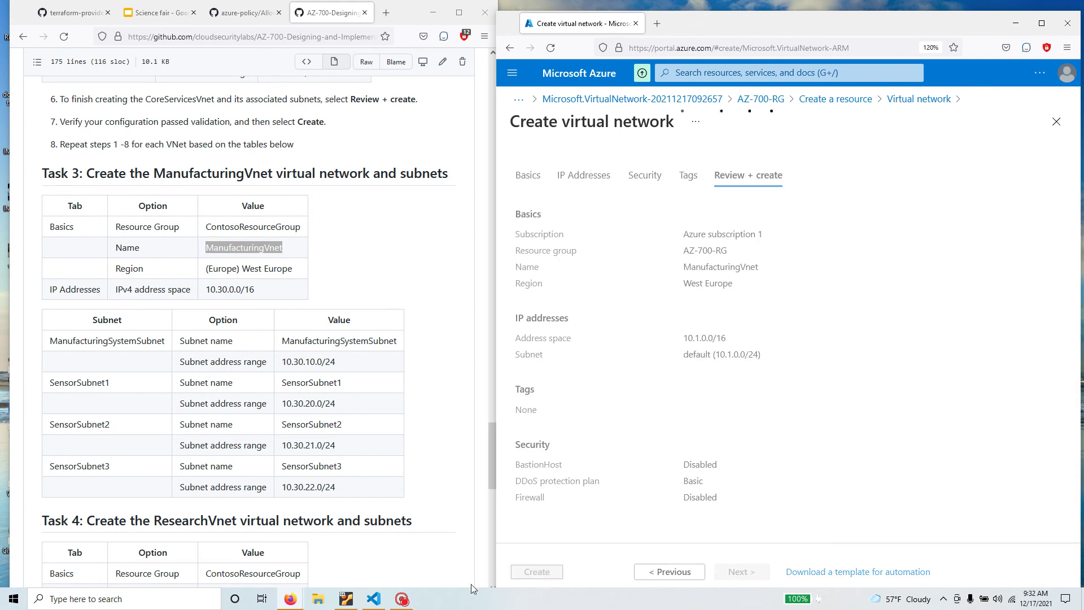
pyautogui.click(419, 598)
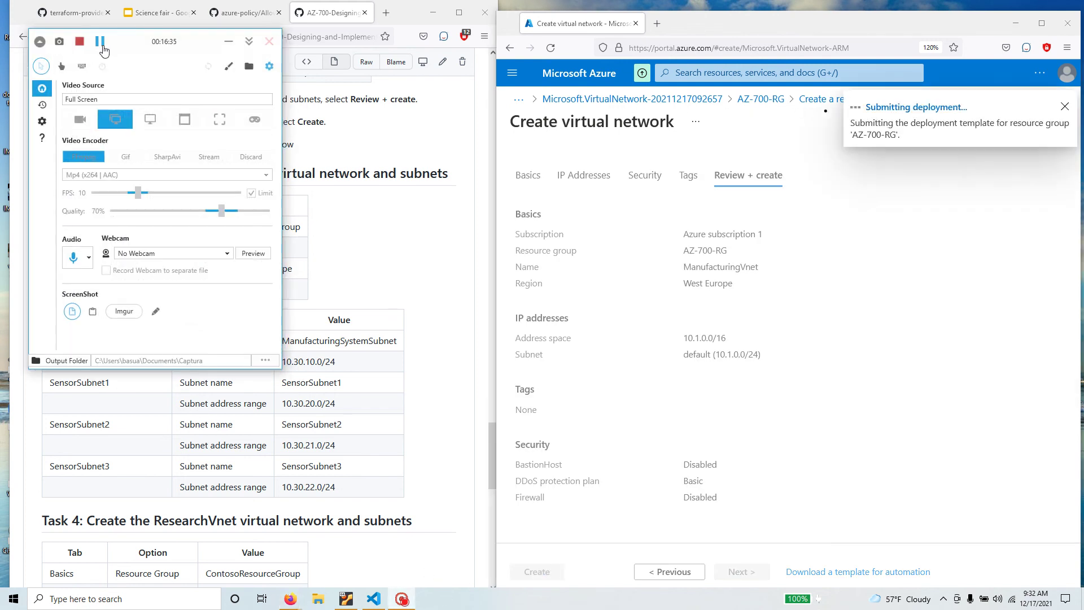
pyautogui.click(100, 41)
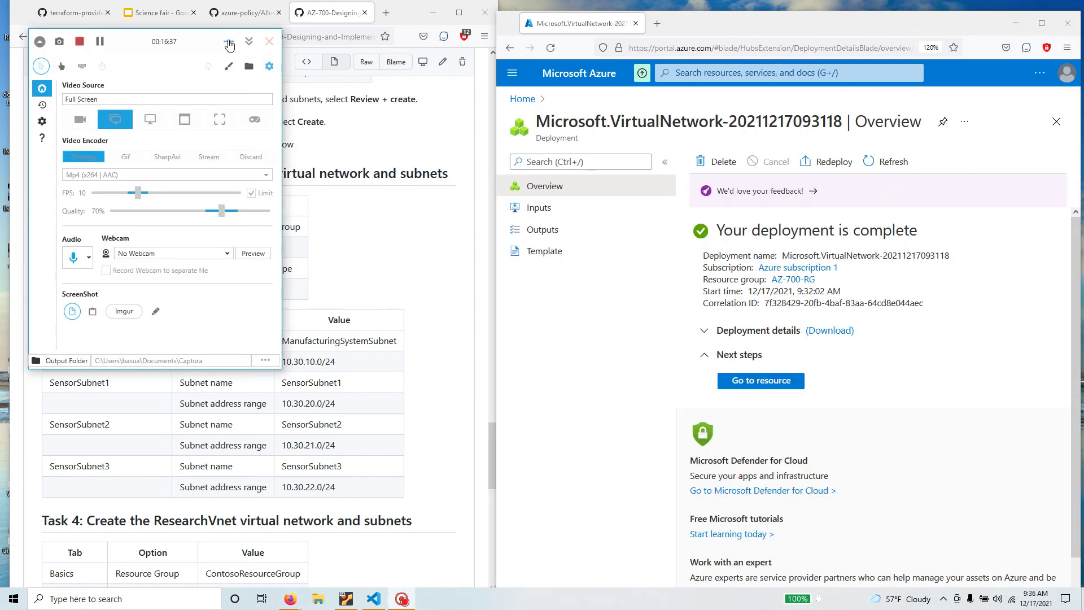
pyautogui.click(228, 41)
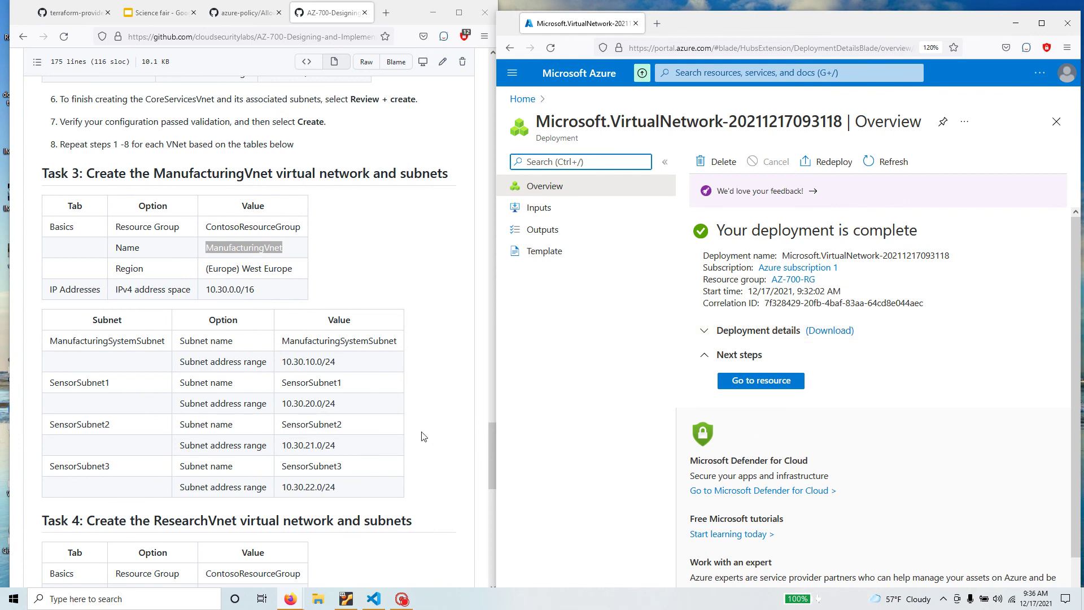
# Open ManufacturingVnet from the AZ-700-RG resource group and compare its subnet list with the Task 3 IPv4 address space
pyautogui.moveTo(254, 289); pyautogui.dragTo(39, 208)
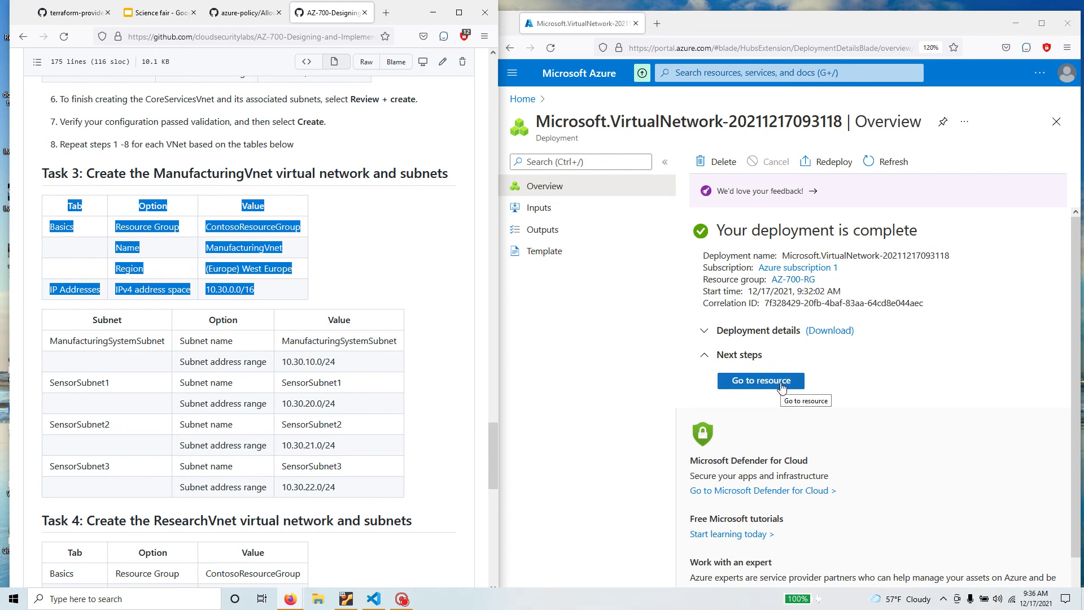
pyautogui.click(795, 279)
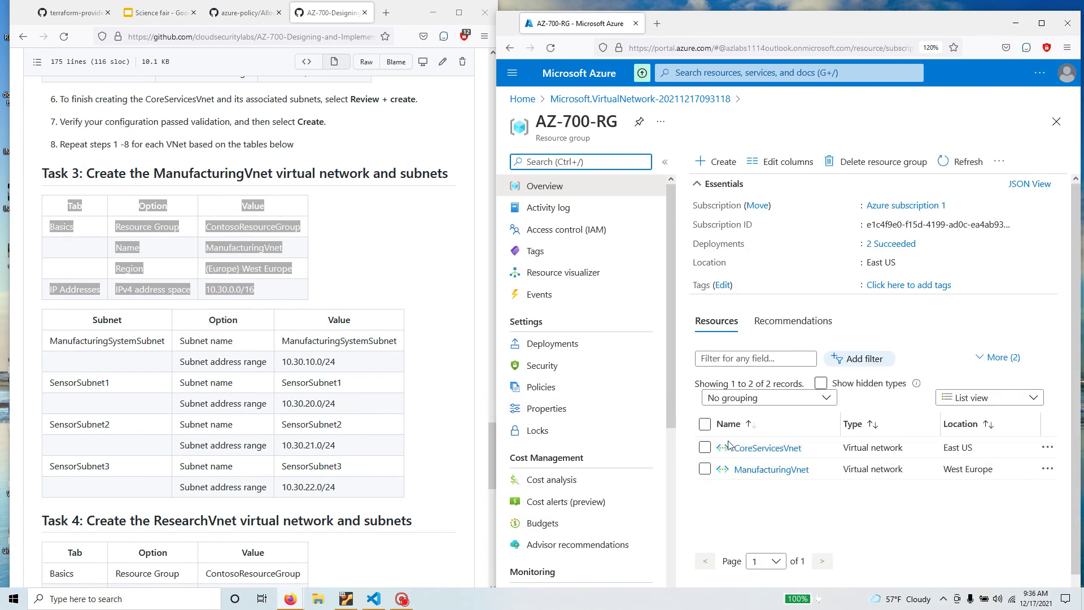
pyautogui.moveTo(785, 452)
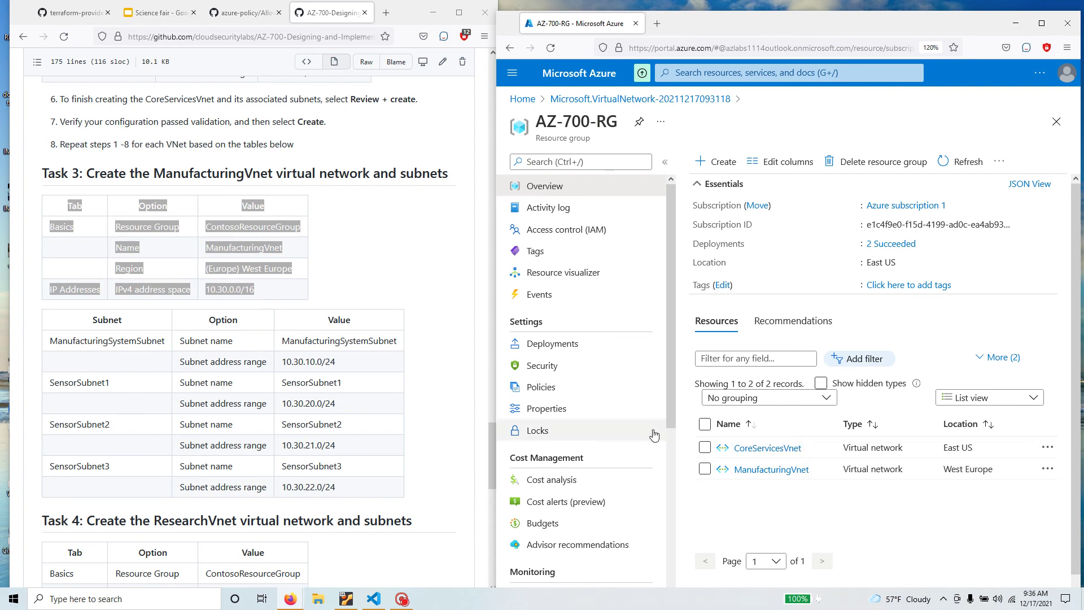
pyautogui.moveTo(746, 464)
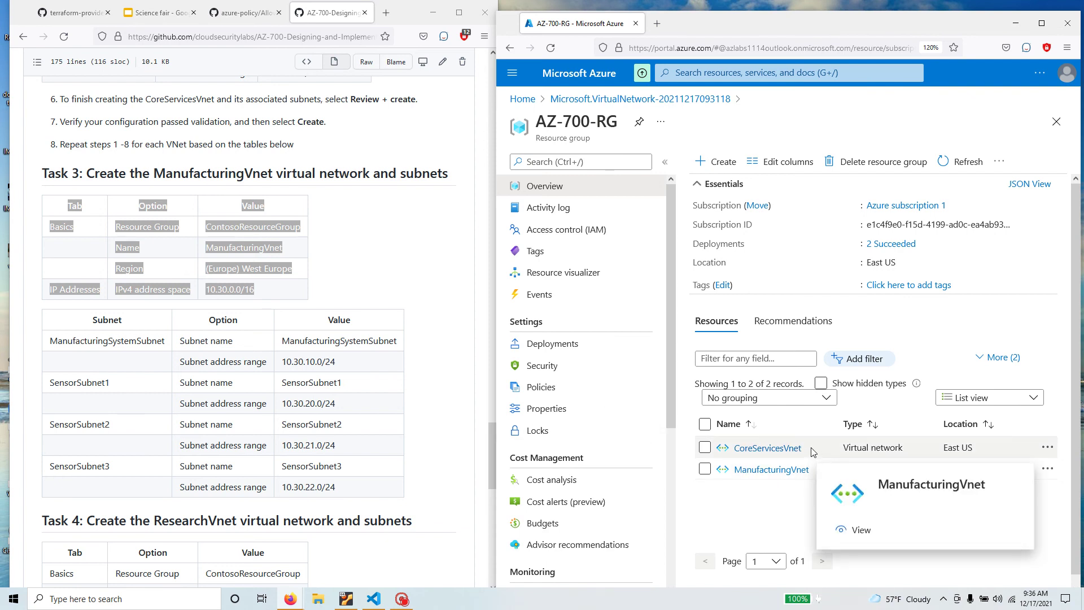
pyautogui.moveTo(812, 451); pyautogui.dragTo(735, 452)
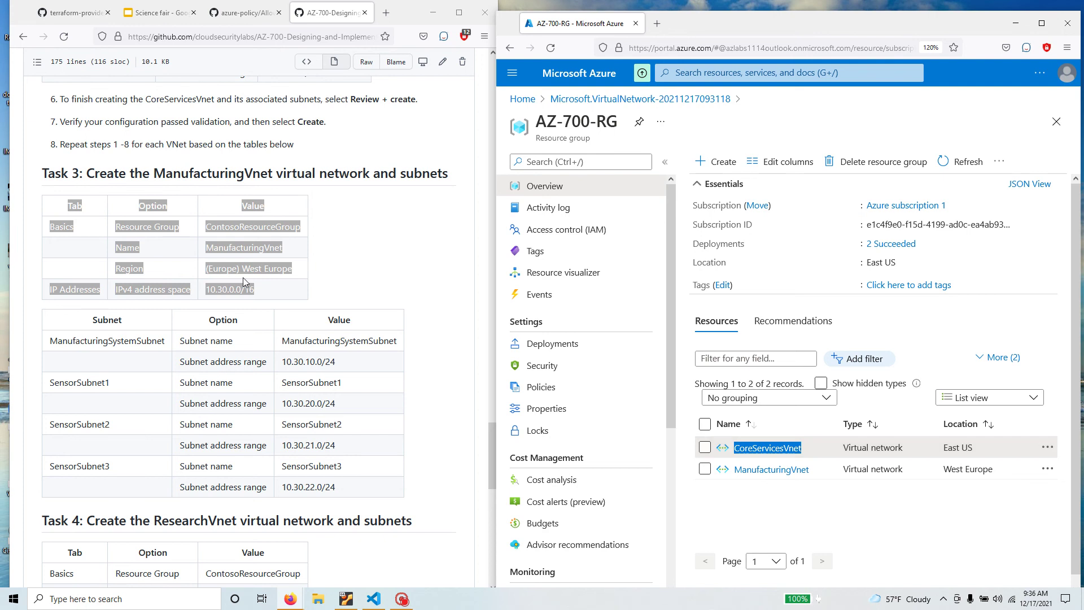
pyautogui.click(284, 255)
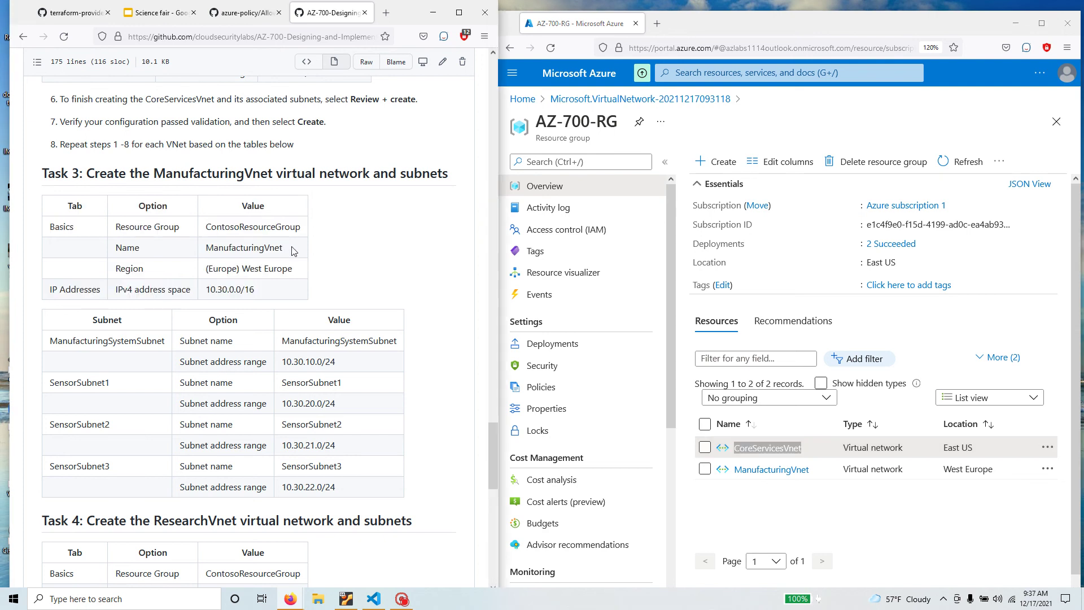
pyautogui.moveTo(292, 250); pyautogui.dragTo(206, 248)
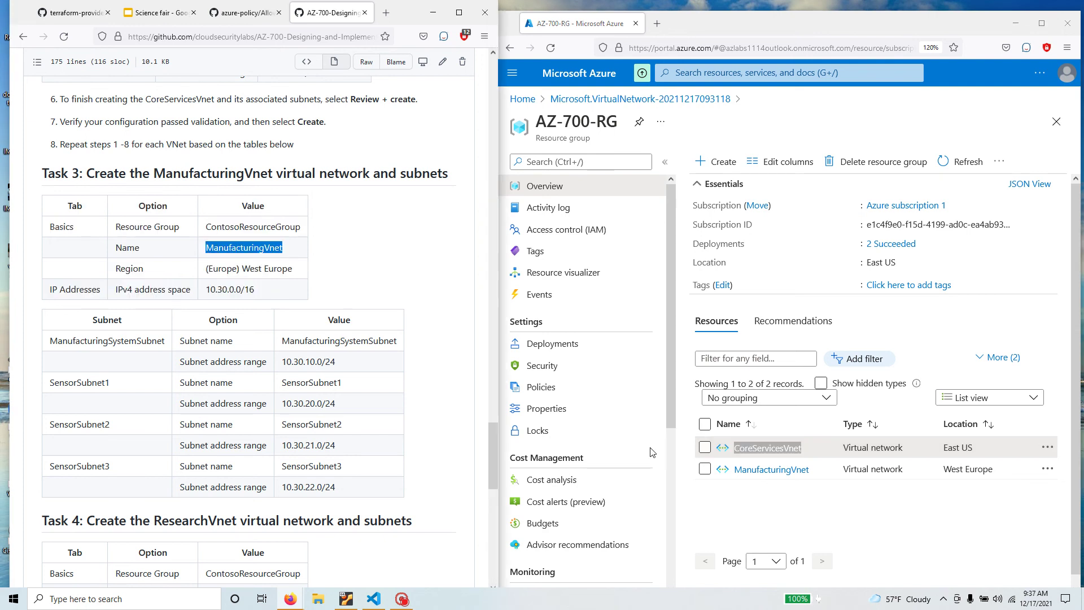
pyautogui.click(779, 470)
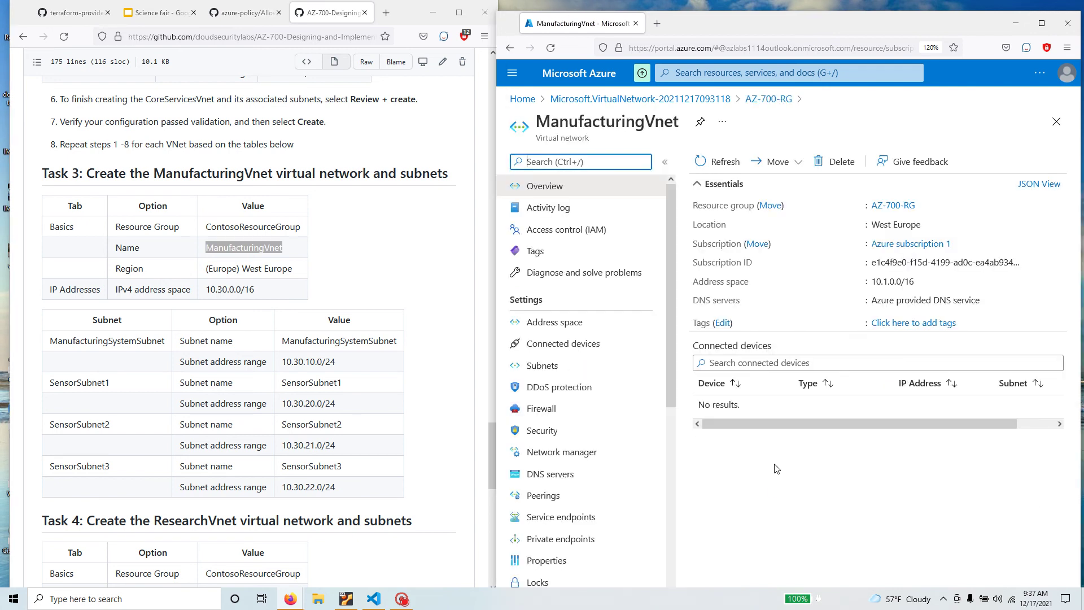
pyautogui.click(545, 366)
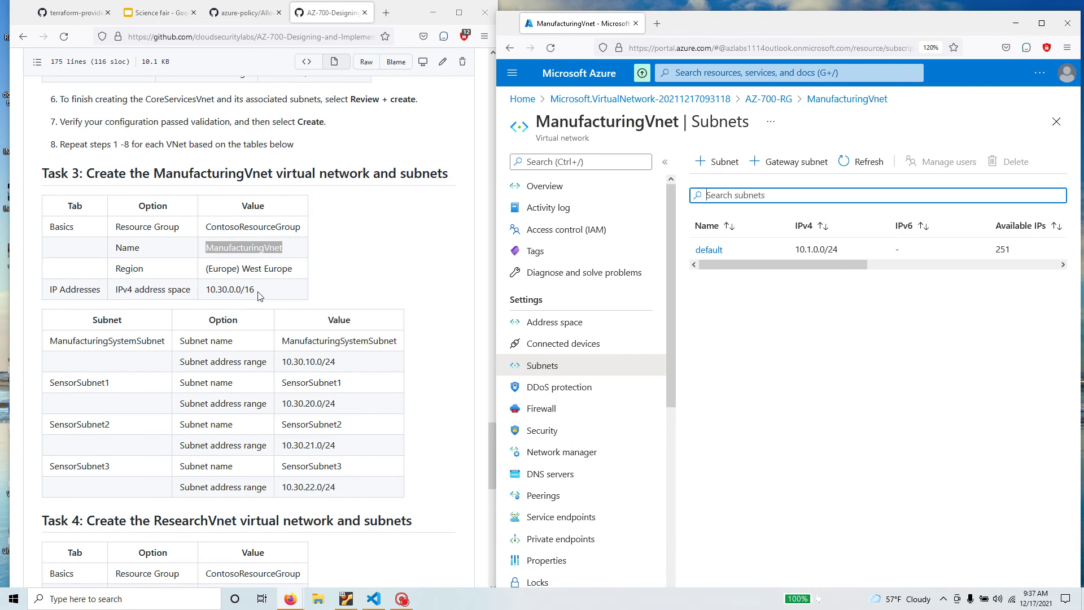
pyautogui.moveTo(258, 295); pyautogui.dragTo(205, 293)
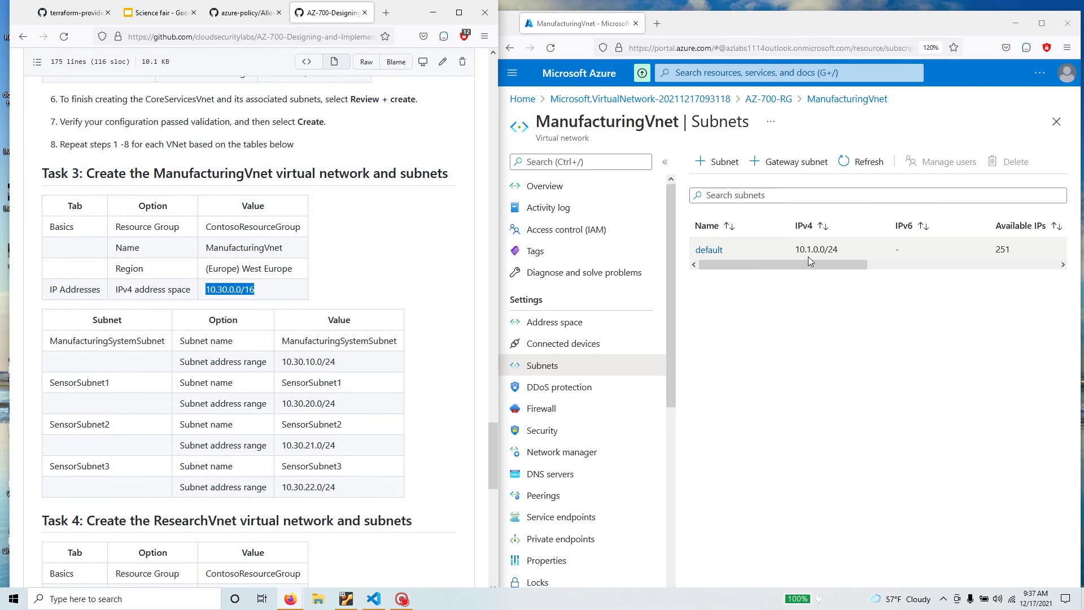
# Try to replace ManufacturingVnet's 10.1.0.0/16 address space with 10.30.0.0/16 copied from the instructions, and save the change
pyautogui.click(554, 325)
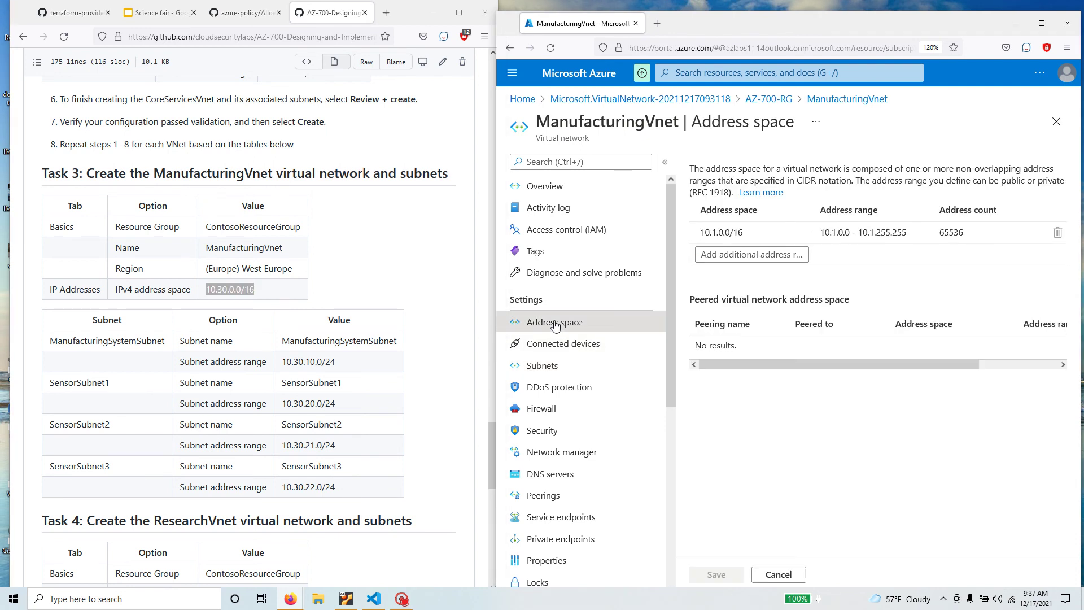
pyautogui.click(719, 233)
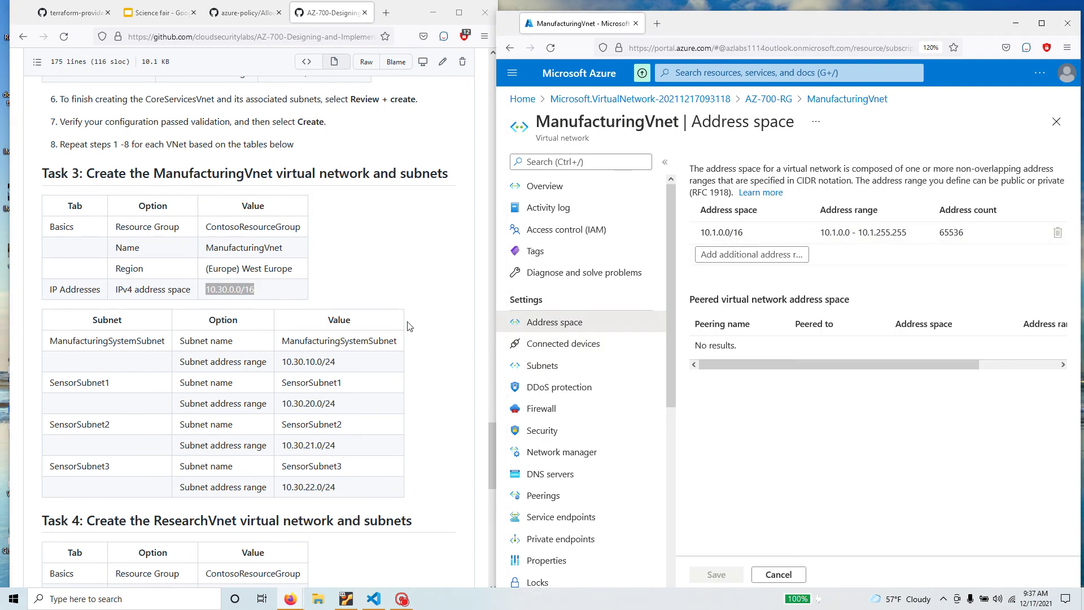
pyautogui.rightClick(234, 290)
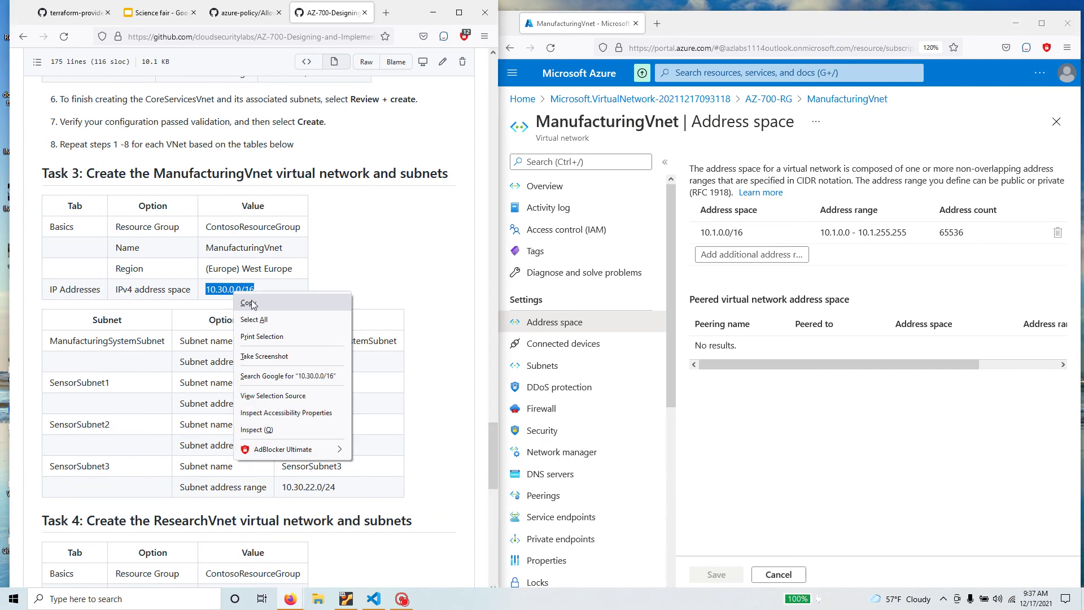
pyautogui.click(255, 305)
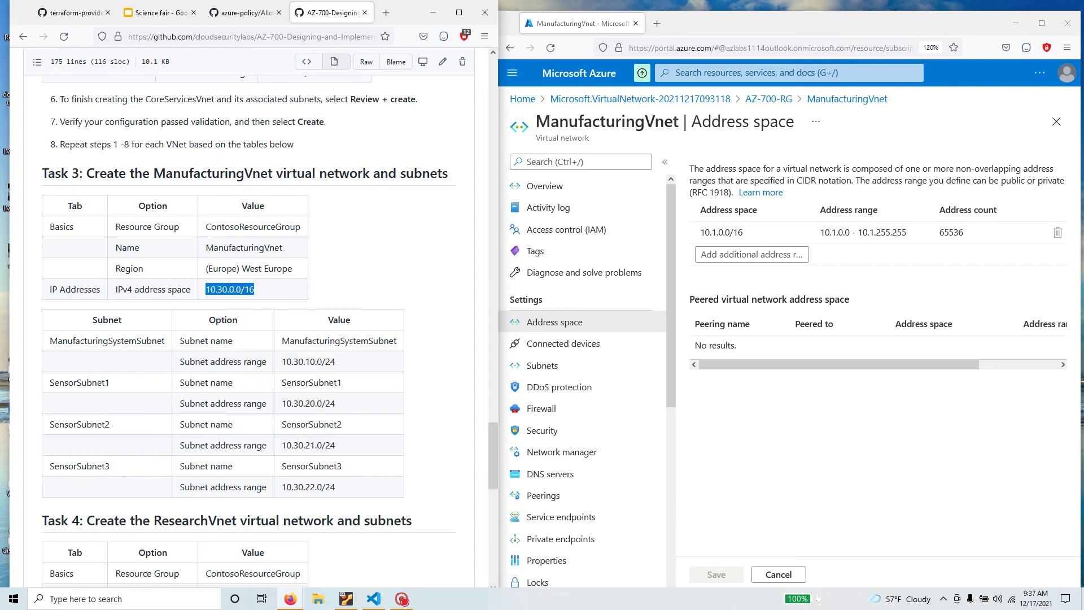
pyautogui.click(736, 255)
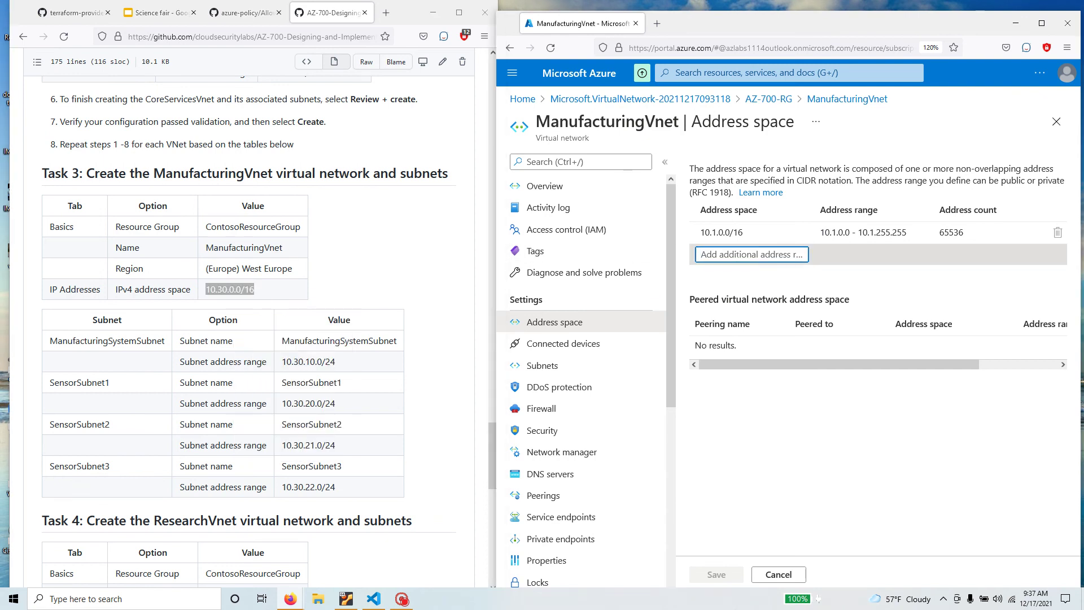
pyautogui.hotkey('ctrl', 'v')
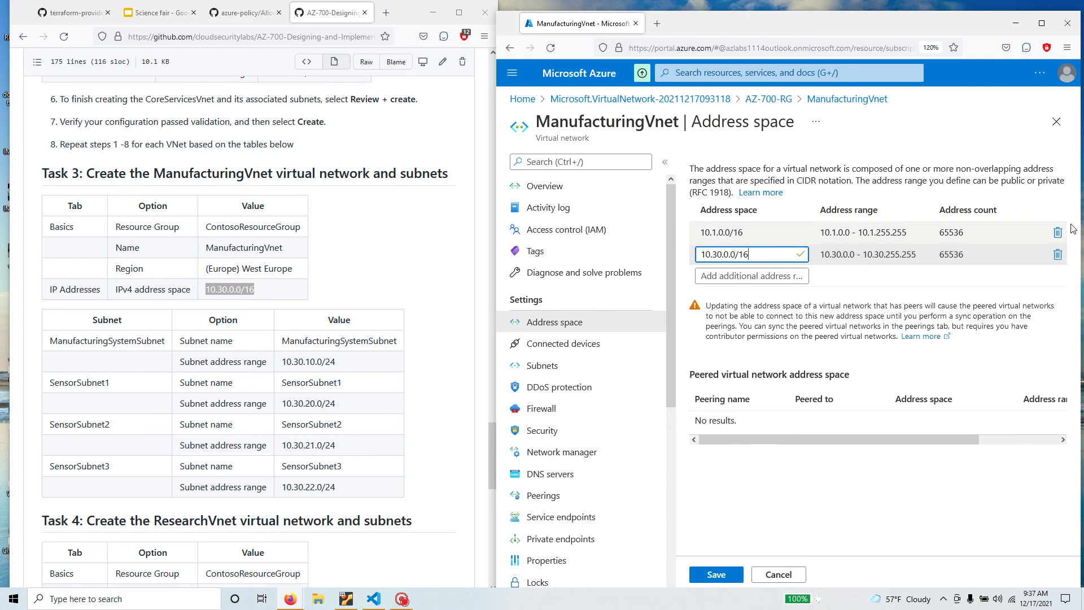
pyautogui.click(1055, 235)
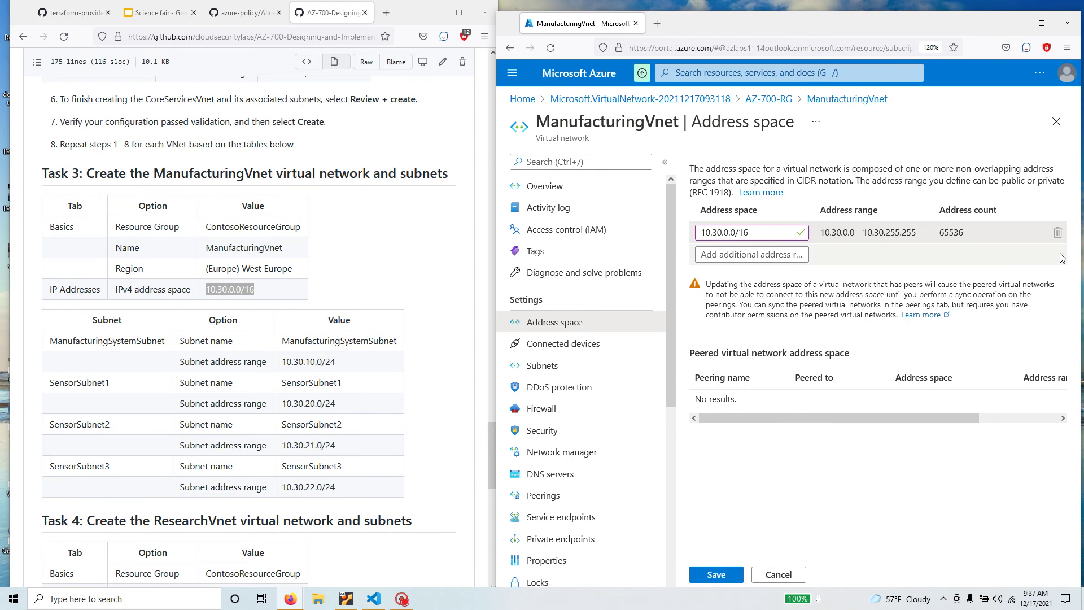
pyautogui.click(723, 575)
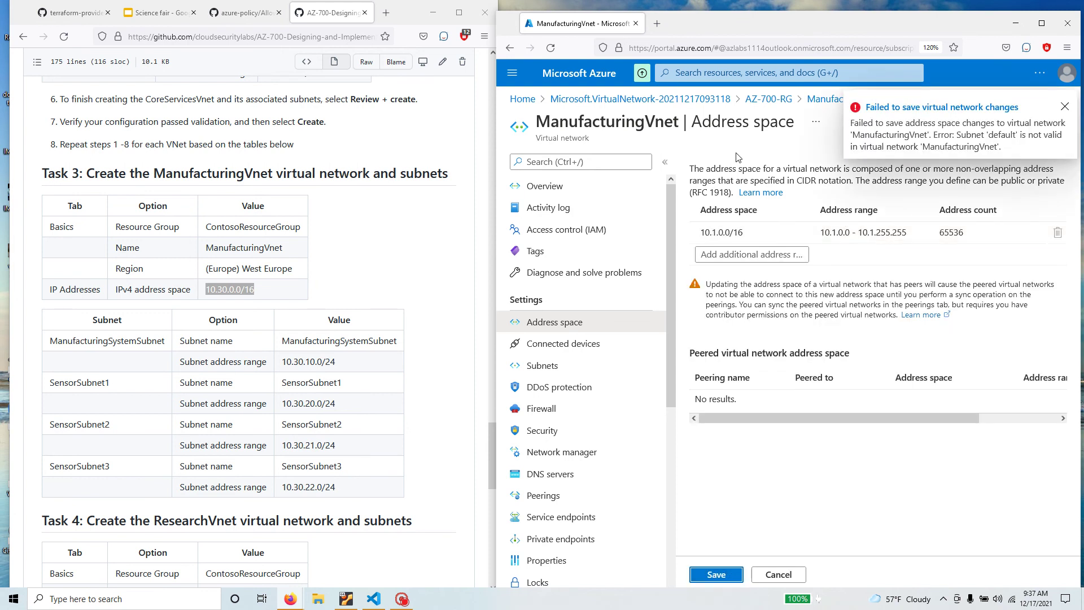
# Discard the unsaved address space edits and delete the default subnet from ManufacturingVnet
pyautogui.click(555, 365)
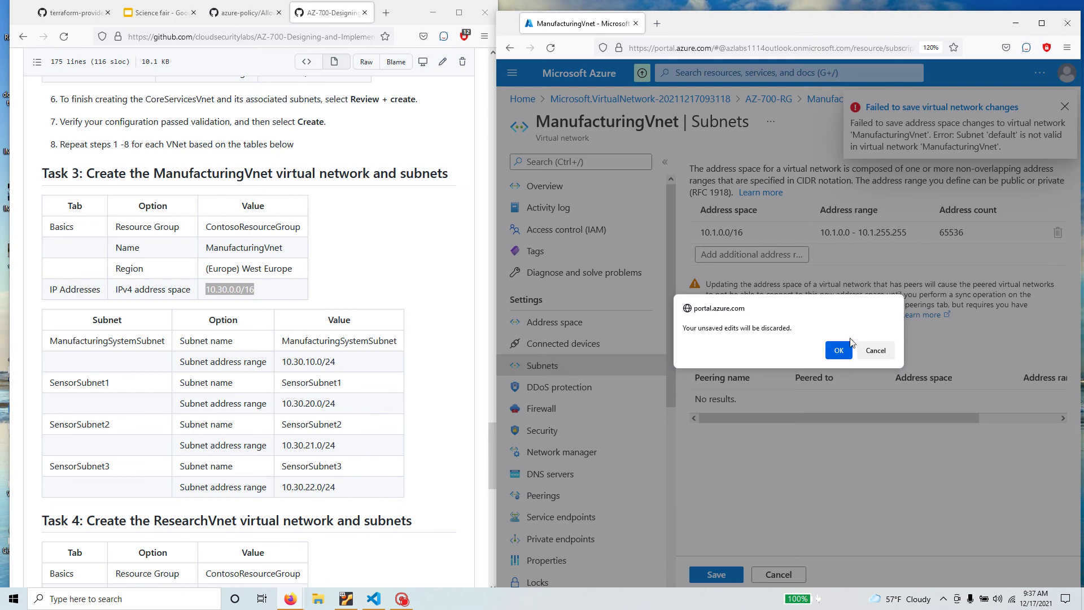
pyautogui.click(840, 350)
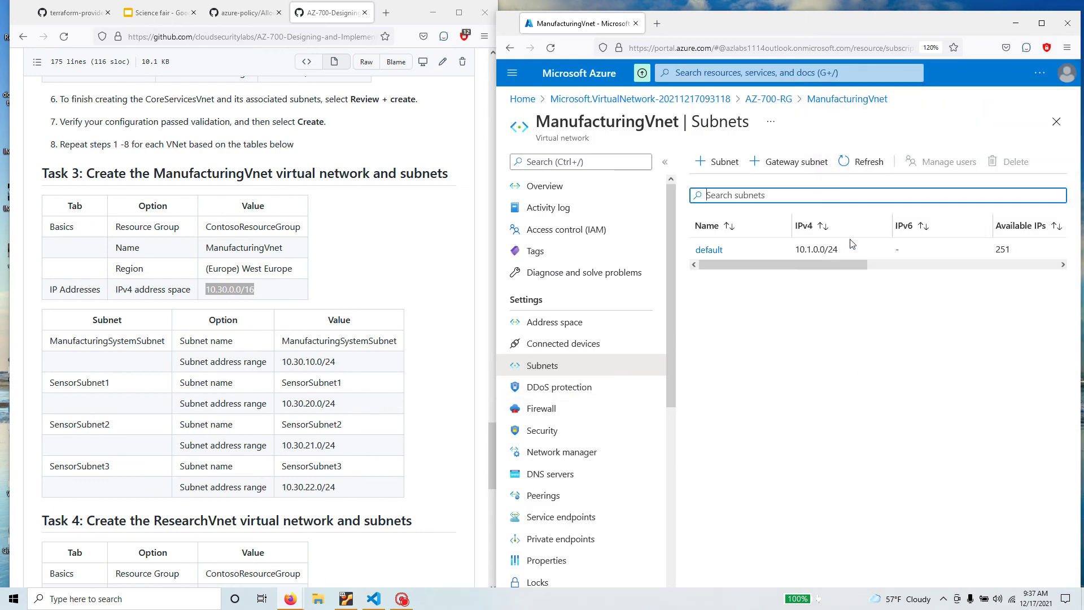
pyautogui.hscroll(5, 959, 251)
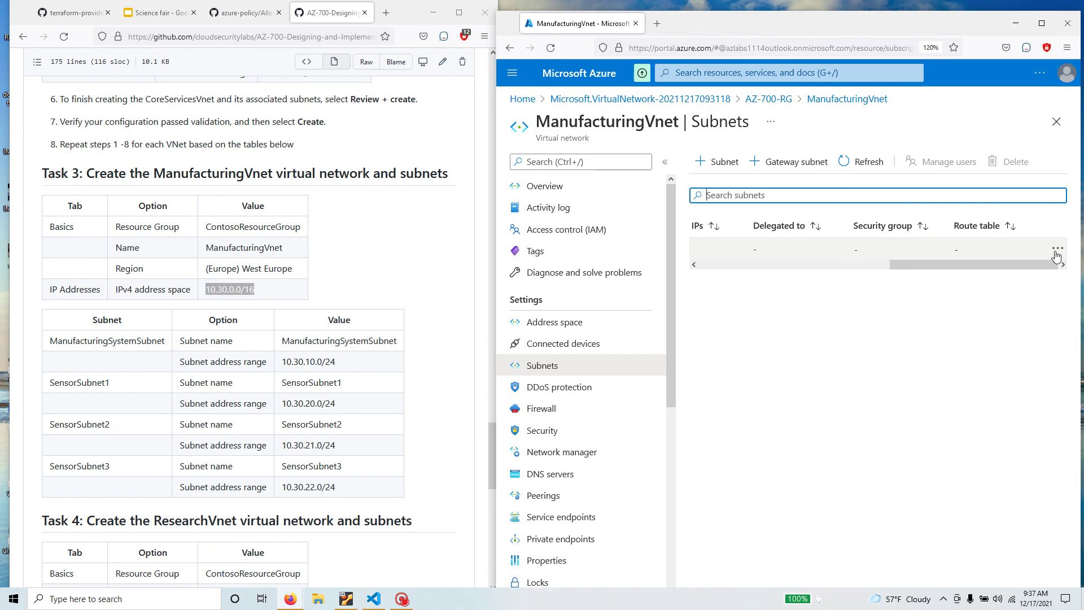
pyautogui.click(1056, 254)
pyautogui.click(980, 308)
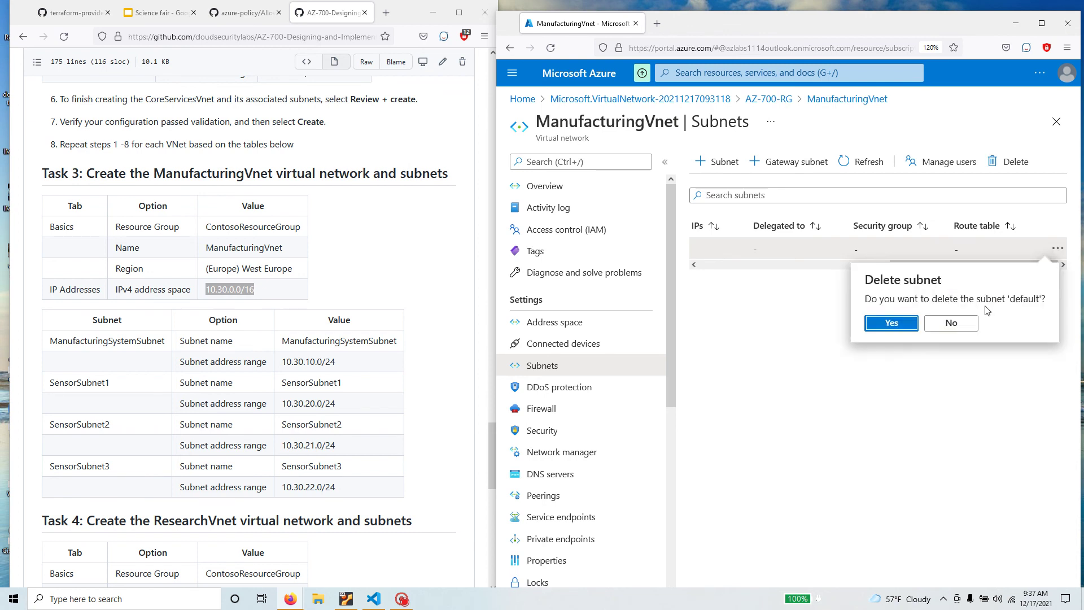
pyautogui.click(892, 323)
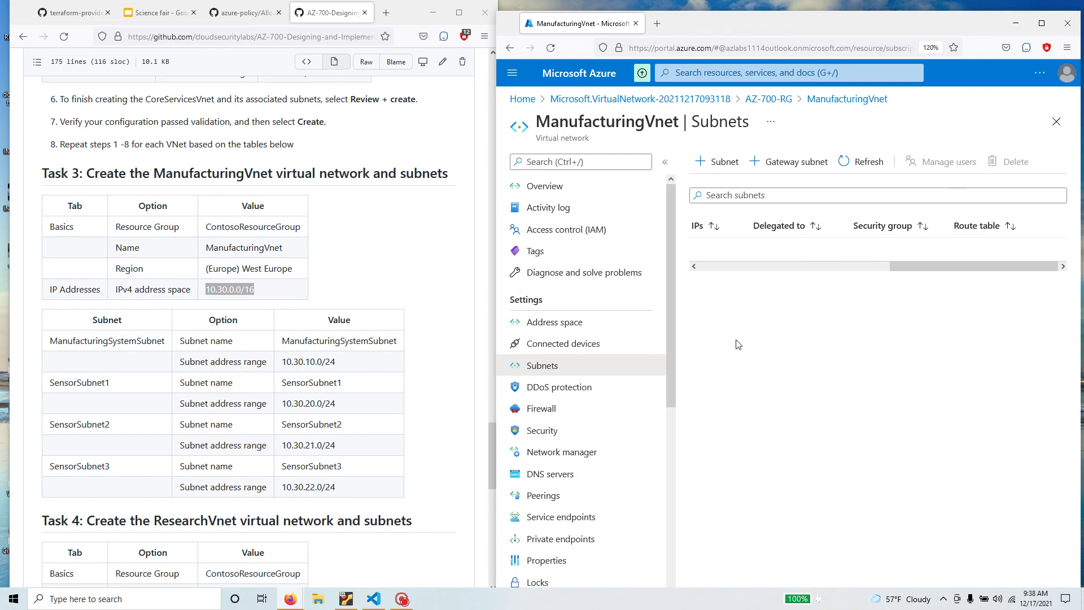
# Replace ManufacturingVnet's 10.1.0.0/16 address space with 10.30.0.0/16, save the change, and compare it with the Task 3 table
pyautogui.click(567, 317)
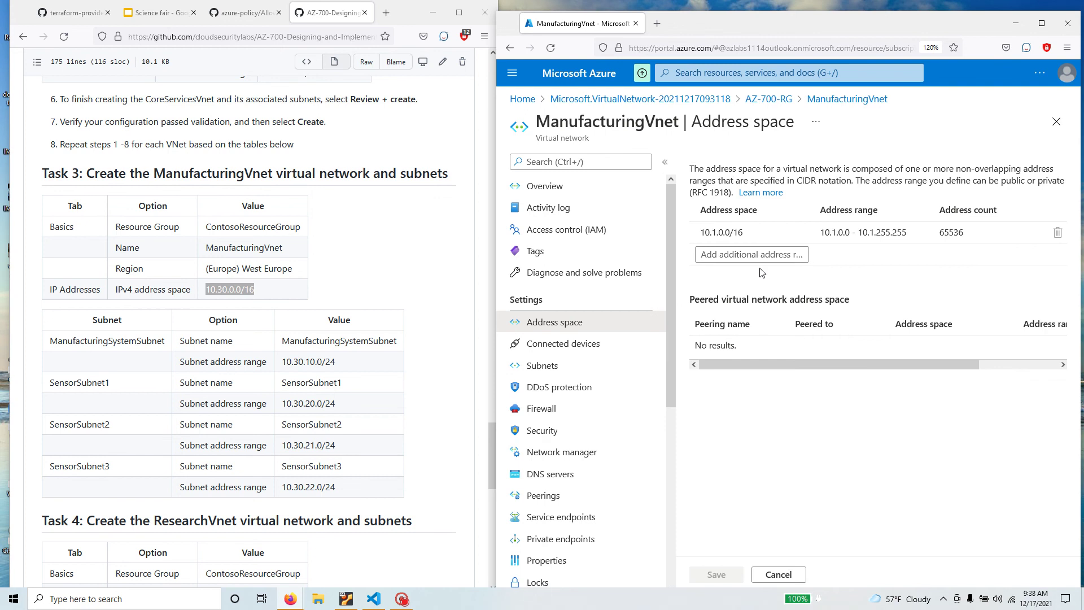
pyautogui.click(733, 254)
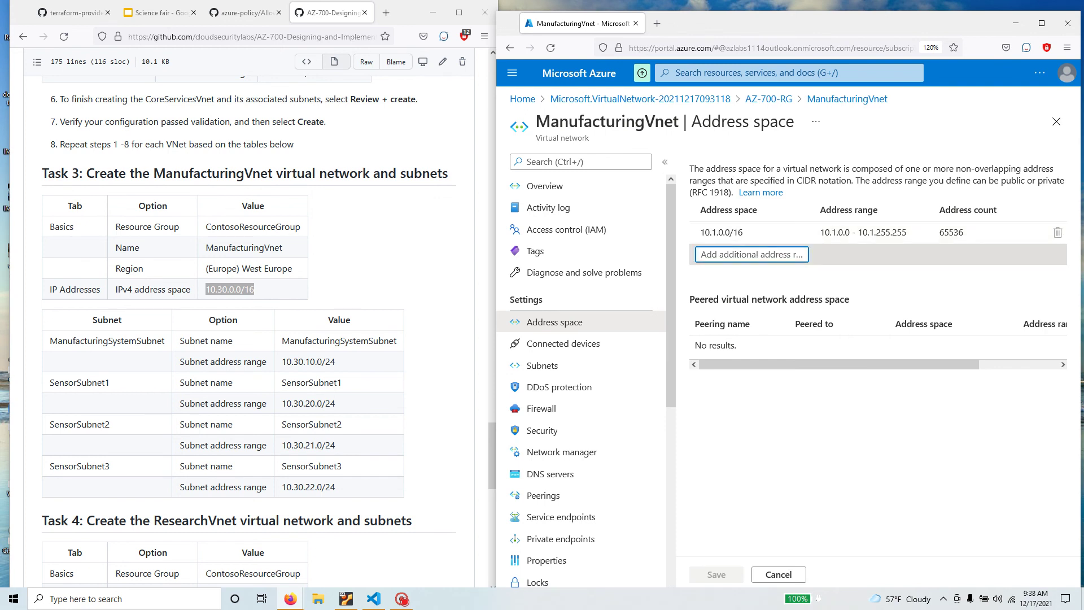
pyautogui.write('10.30.0.0/16')
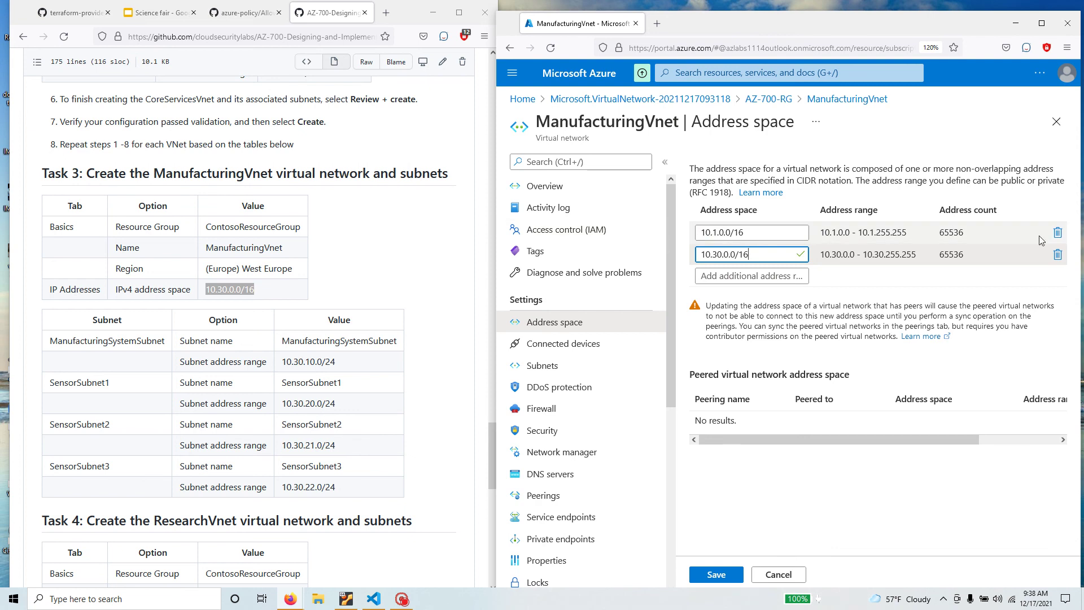
pyautogui.click(1057, 232)
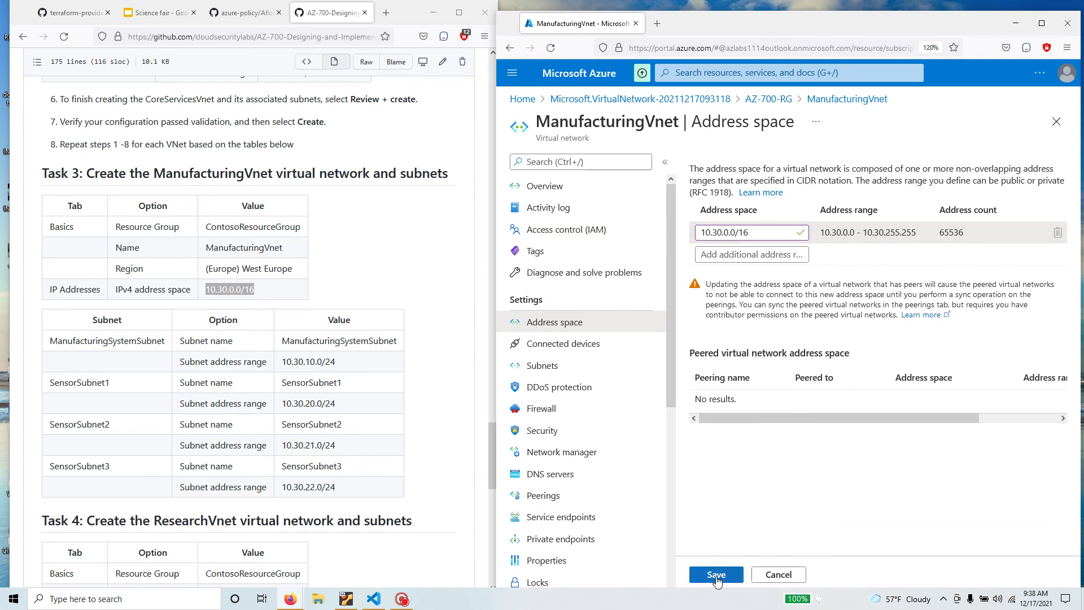
pyautogui.click(716, 576)
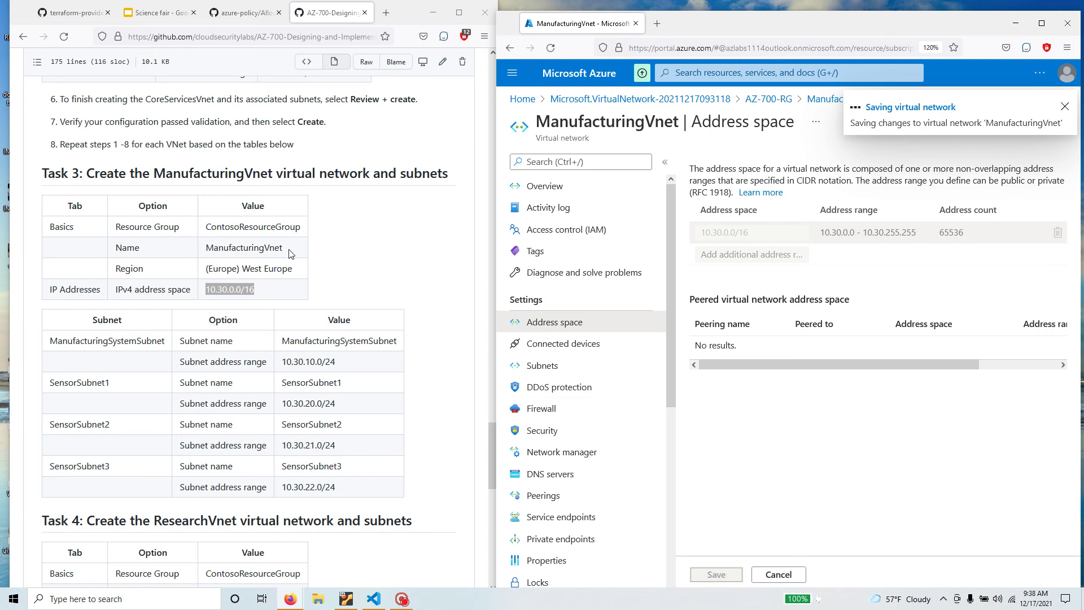
pyautogui.moveTo(291, 253); pyautogui.dragTo(205, 251)
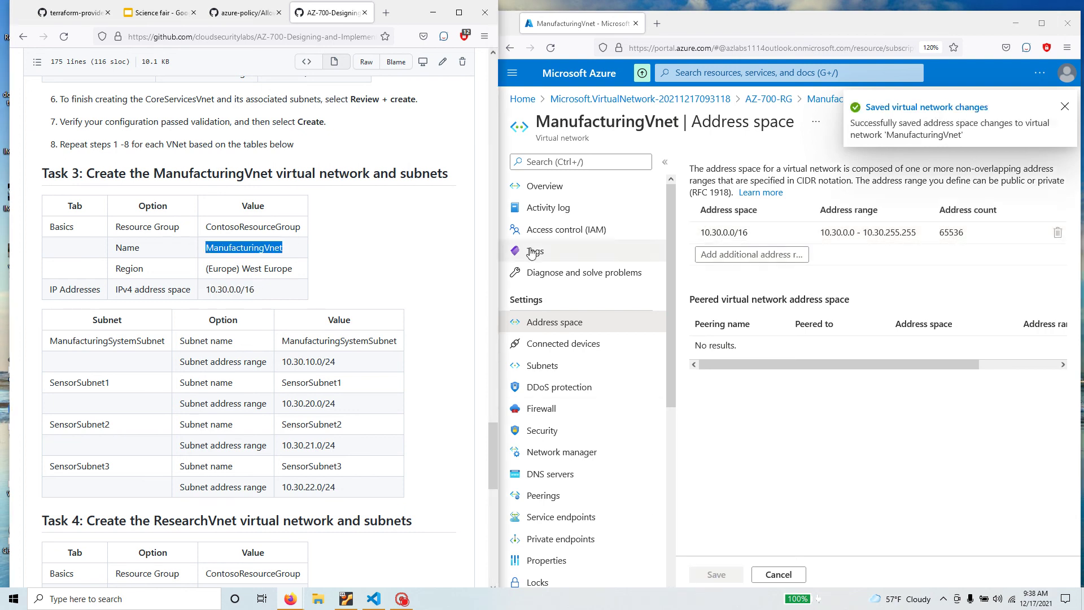
pyautogui.moveTo(271, 289); pyautogui.dragTo(205, 289)
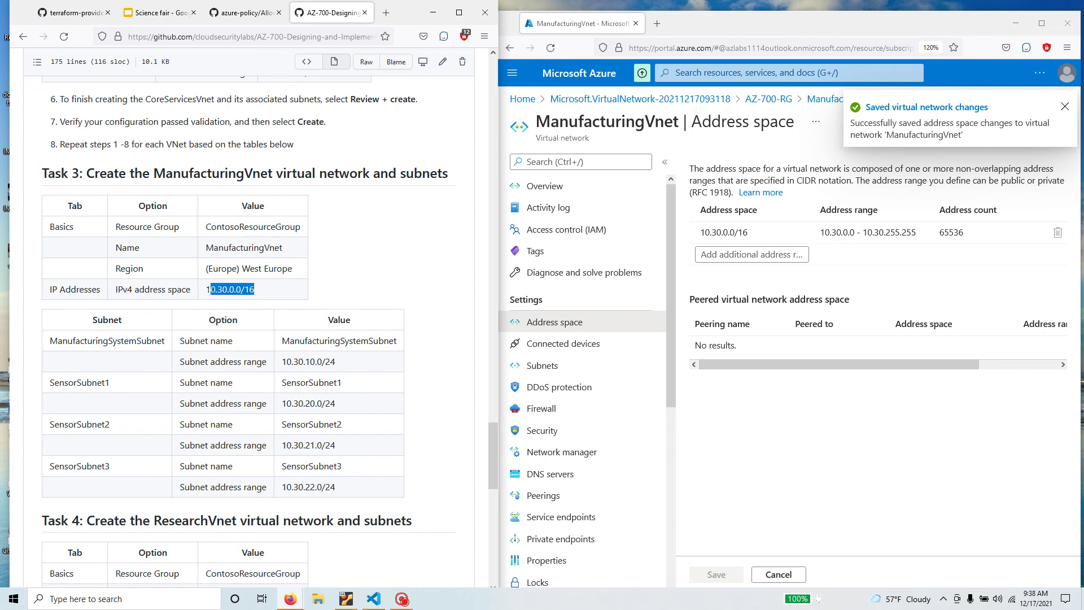
pyautogui.click(786, 403)
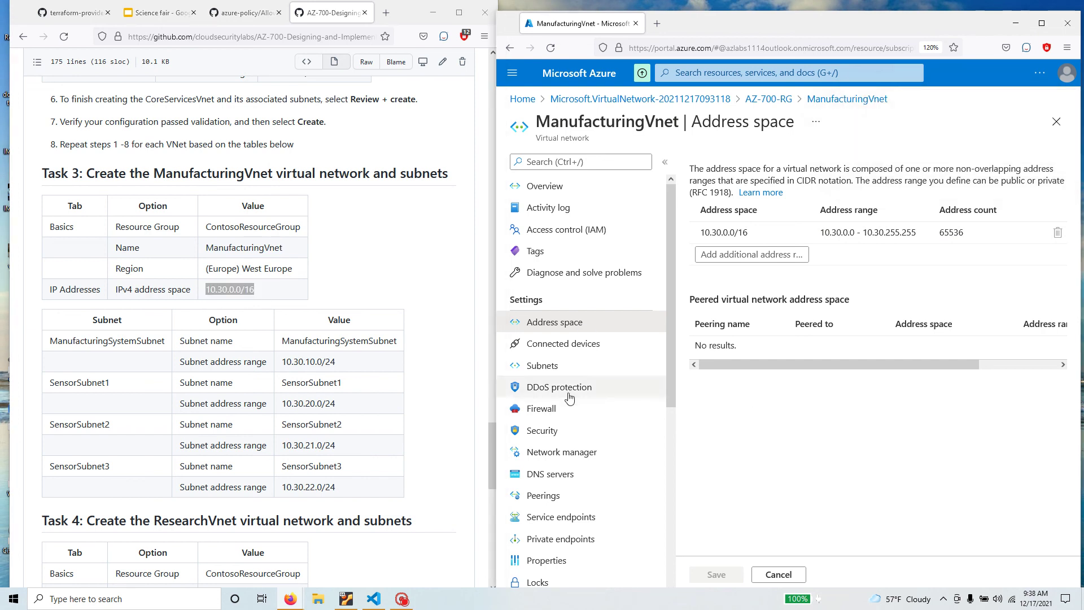
# Start a new subnet in ManufacturingVnet and name it ManufacturingSystemSubnet, copying the name from the Task 3 table
pyautogui.click(592, 371)
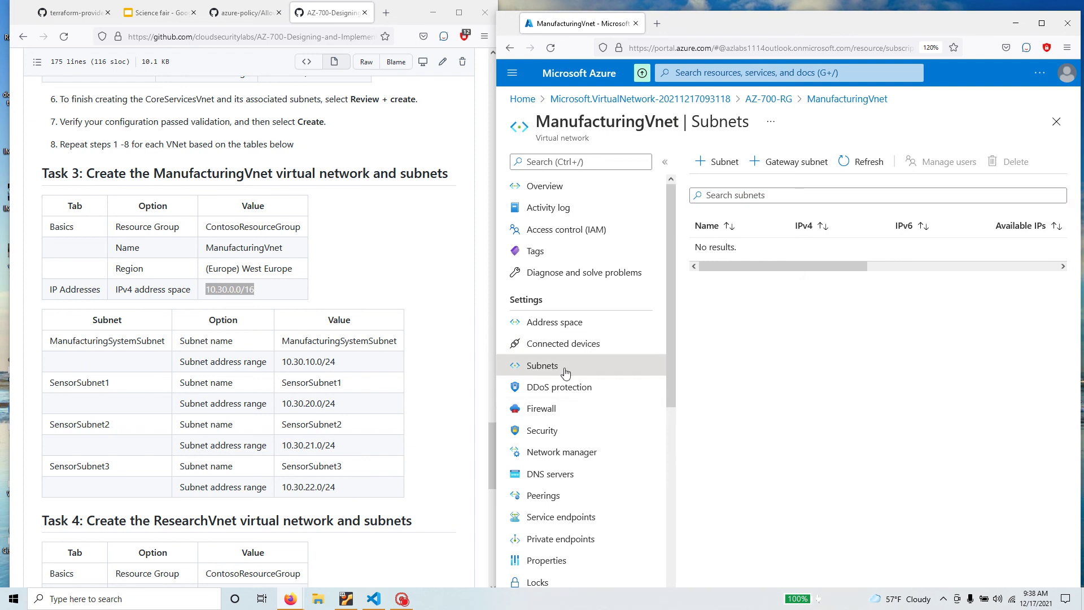
pyautogui.click(722, 162)
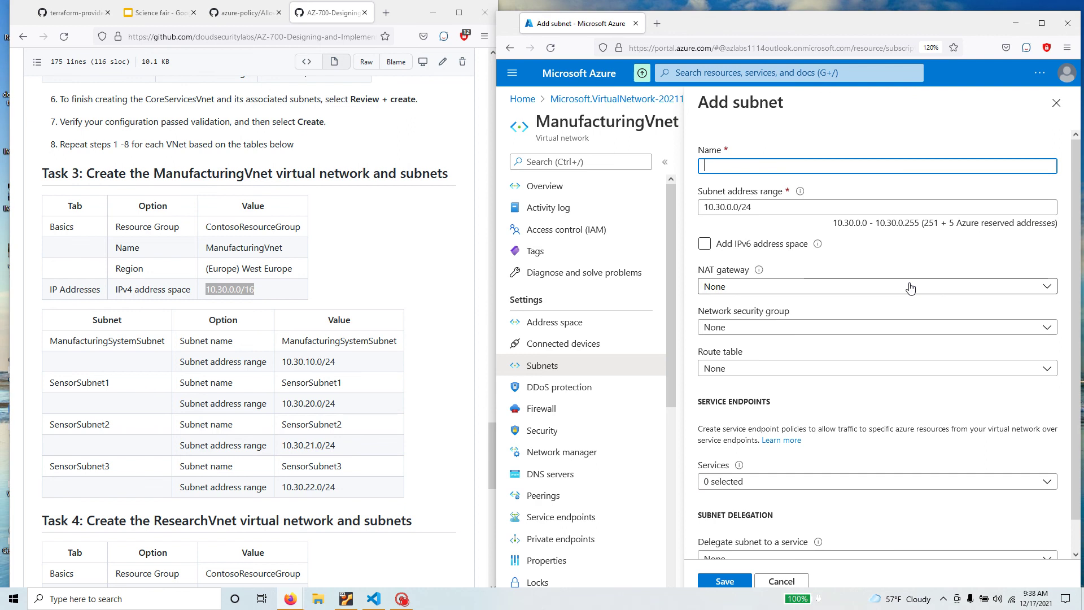
pyautogui.moveTo(340, 362); pyautogui.dragTo(283, 362)
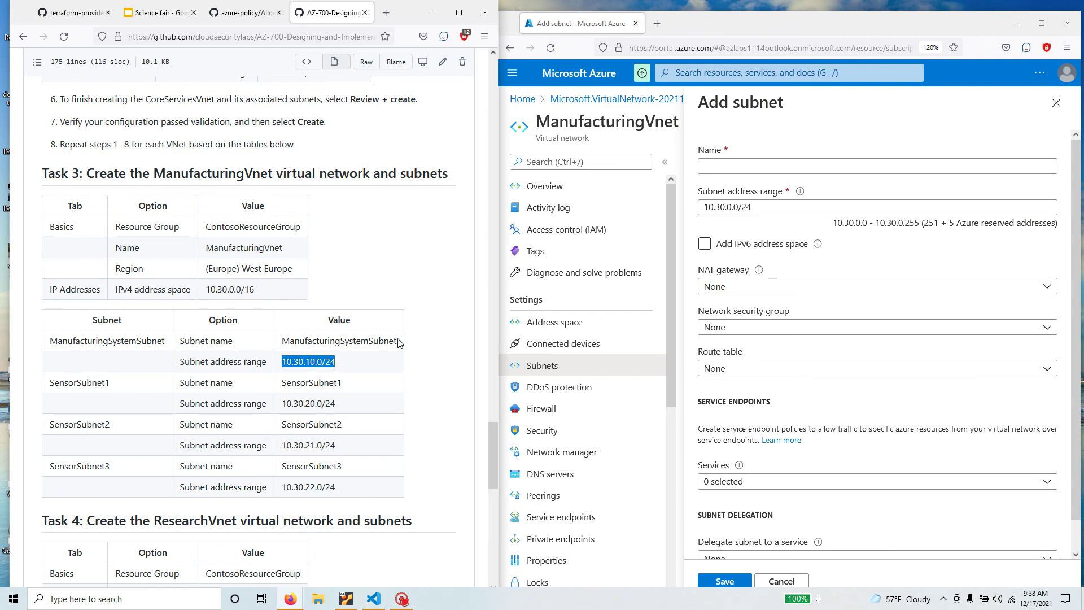
pyautogui.moveTo(398, 343); pyautogui.dragTo(288, 341)
pyautogui.rightClick(300, 340)
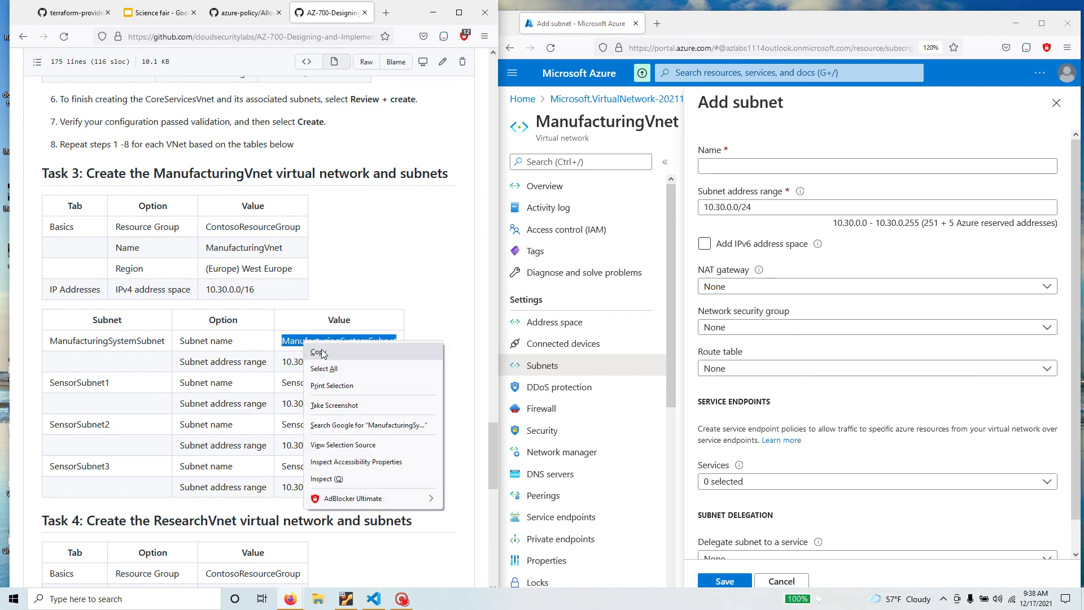
pyautogui.click(316, 348)
pyautogui.hotkey('alt', 'Tab')
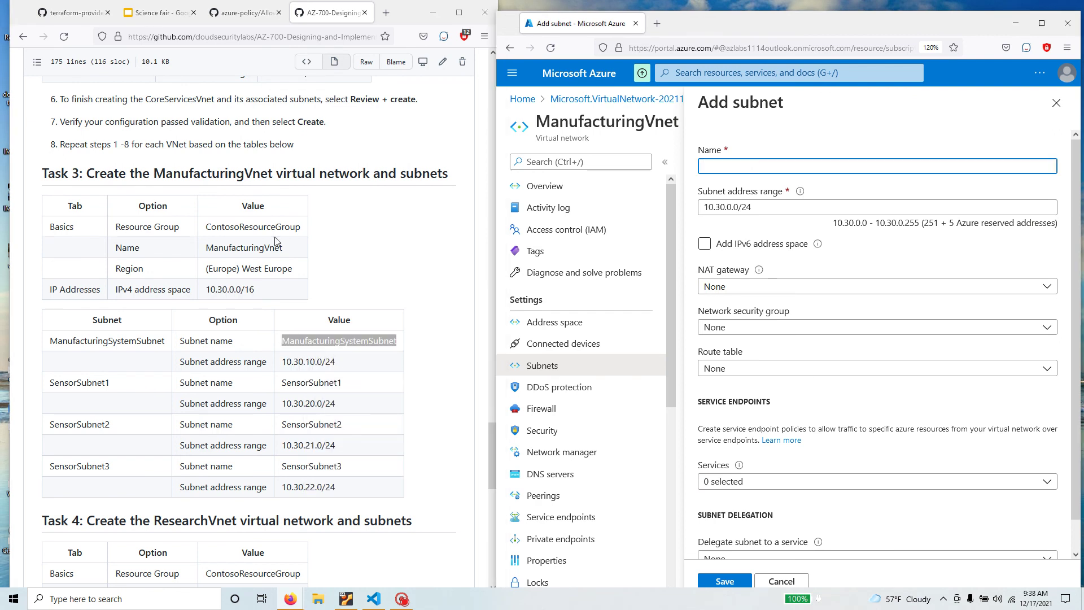
pyautogui.moveTo(284, 247); pyautogui.dragTo(204, 247)
pyautogui.hotkey('alt', 'Tab')
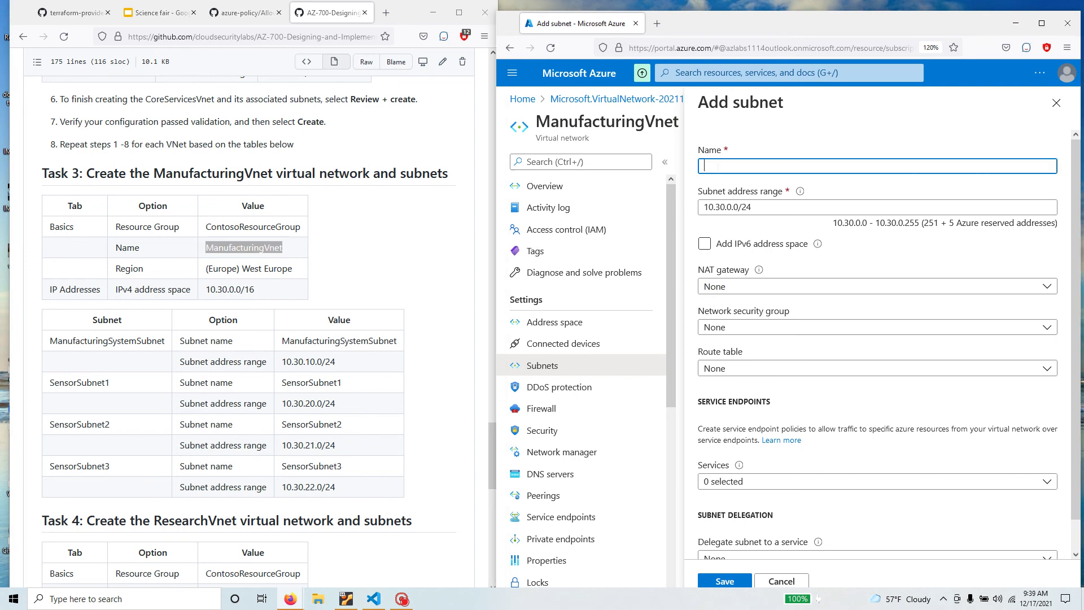
pyautogui.hotkey('ctrl', 'v')
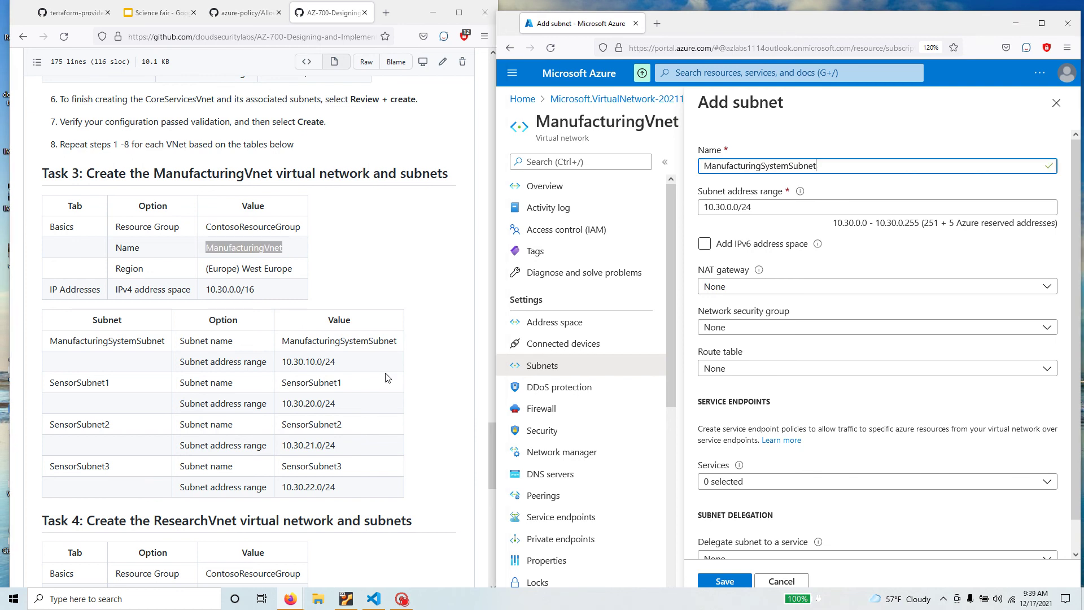
# Set the new subnet's address range to 10.30.10.0/24, copied from the Task 3 table, and save the subnet
pyautogui.moveTo(335, 361); pyautogui.dragTo(281, 362)
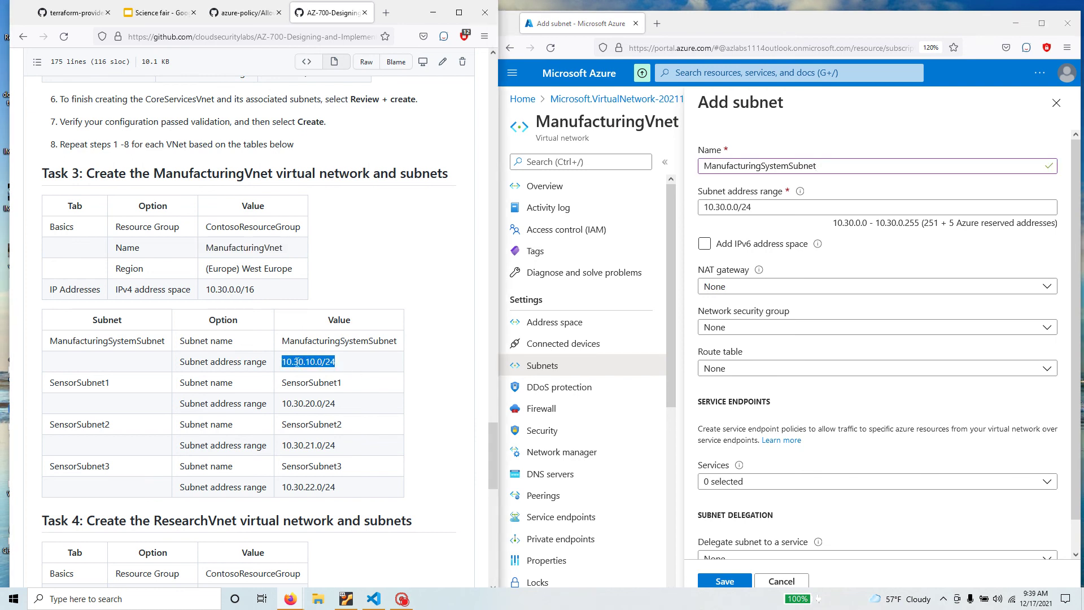
pyautogui.rightClick(297, 361)
pyautogui.click(324, 374)
pyautogui.click(989, 208)
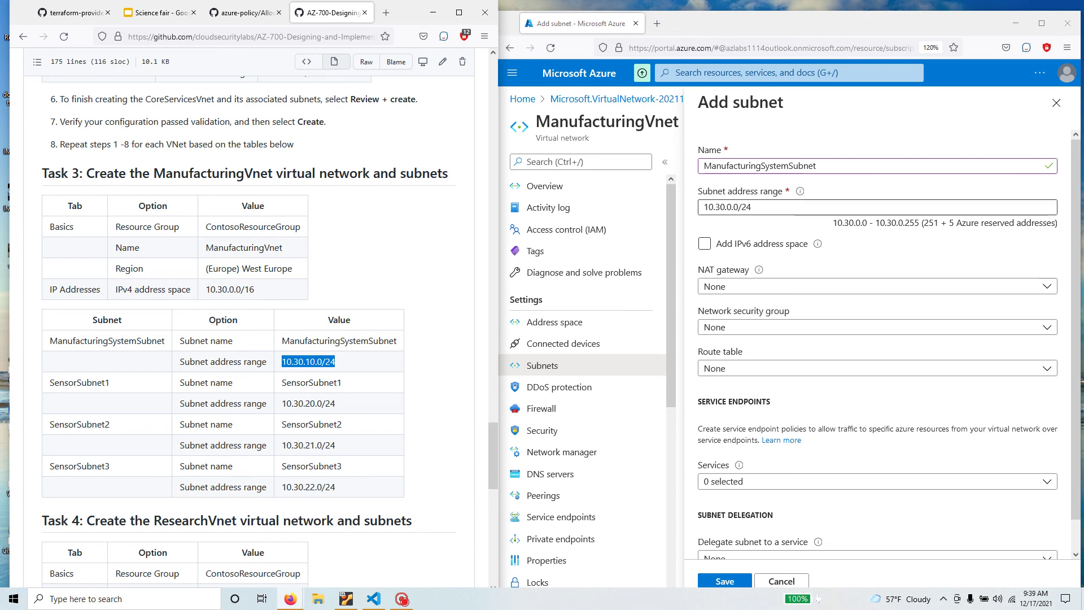
pyautogui.click(717, 210)
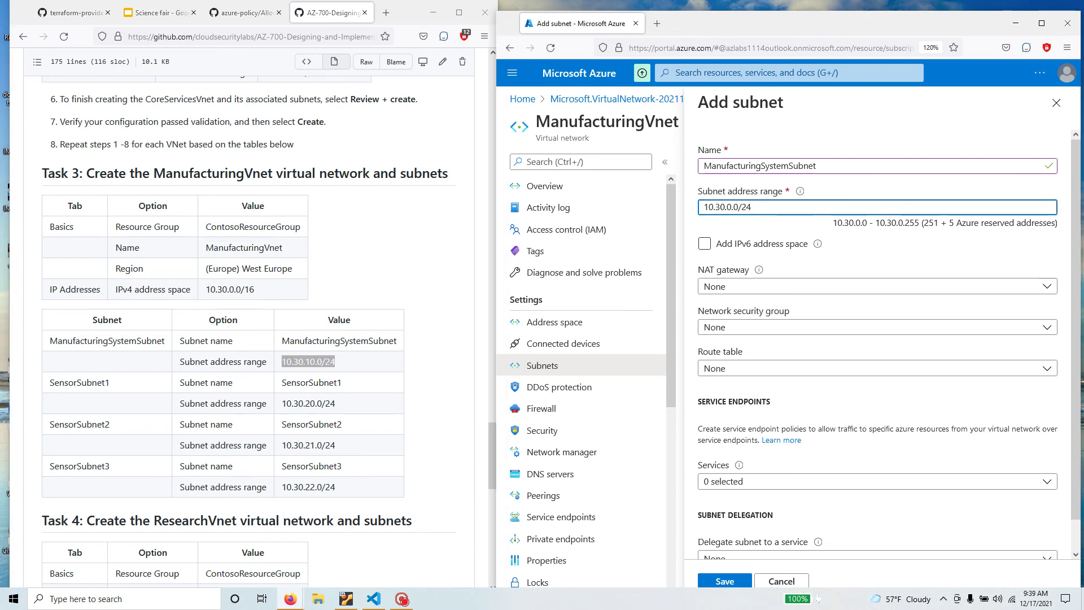
pyautogui.hotkey('ctrl', 'a')
pyautogui.hotkey('ctrl', 'v')
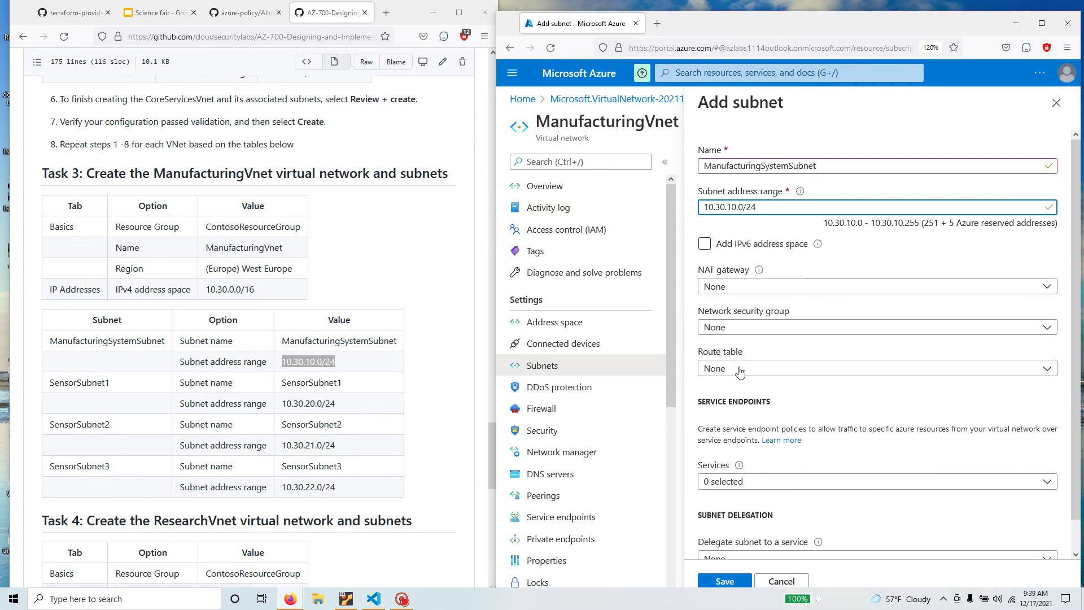
pyautogui.click(739, 587)
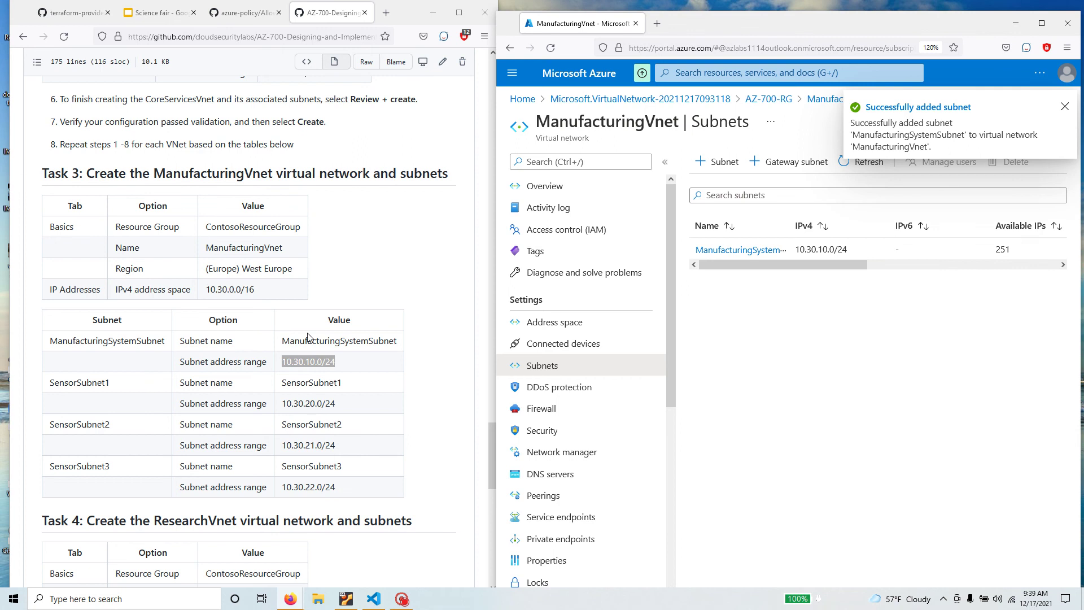
# Start another subnet in ManufacturingVnet and name it SensorSubnet1, copying the name from the Task 3 table
pyautogui.doubleClick(311, 383)
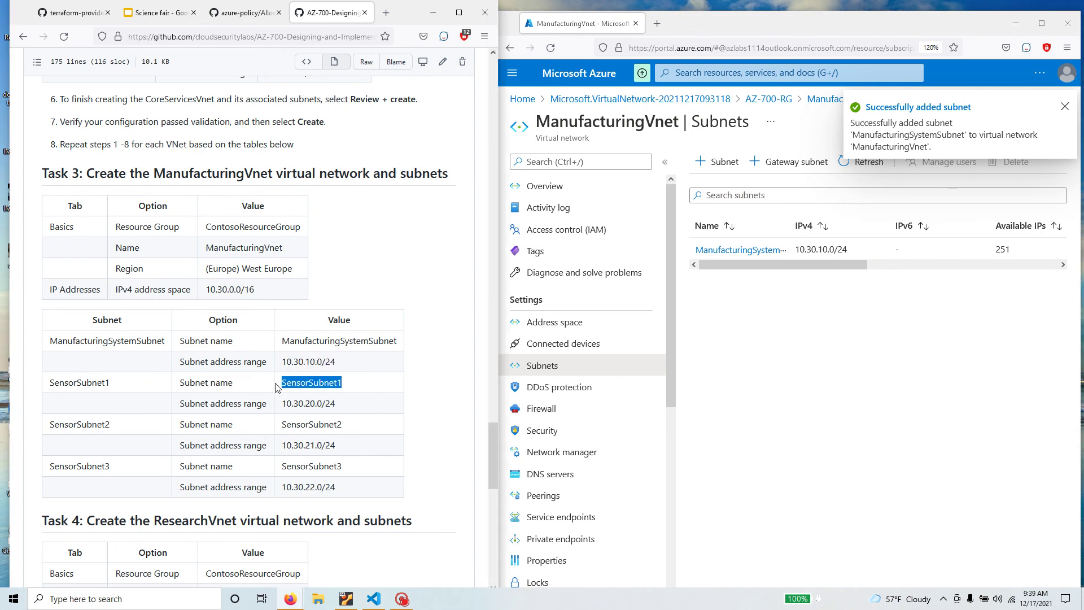
pyautogui.rightClick(313, 381)
pyautogui.click(334, 397)
pyautogui.click(717, 161)
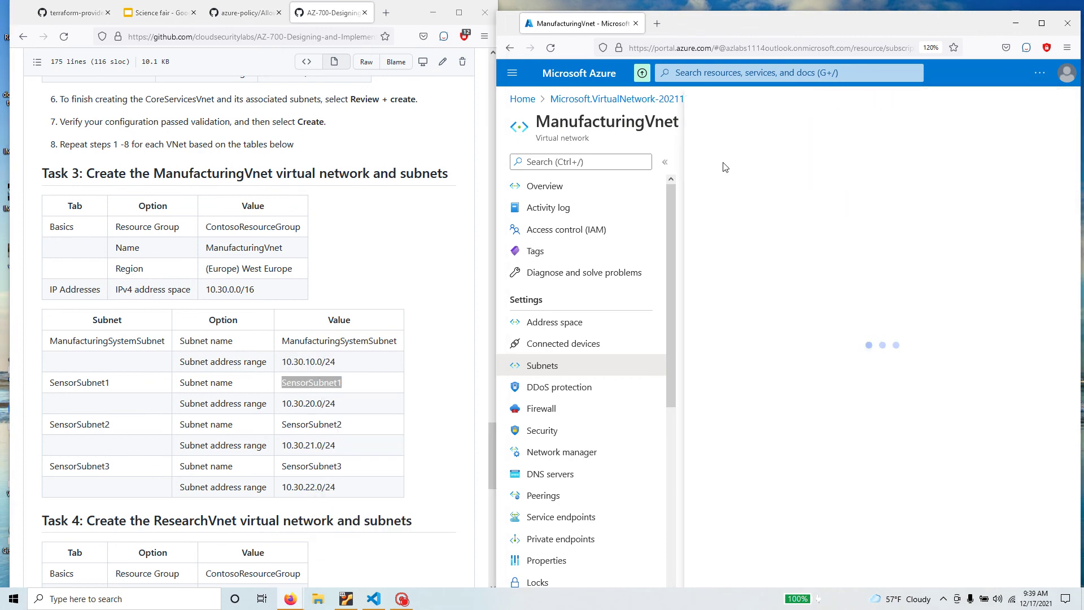
pyautogui.hotkey('ctrl', 'v')
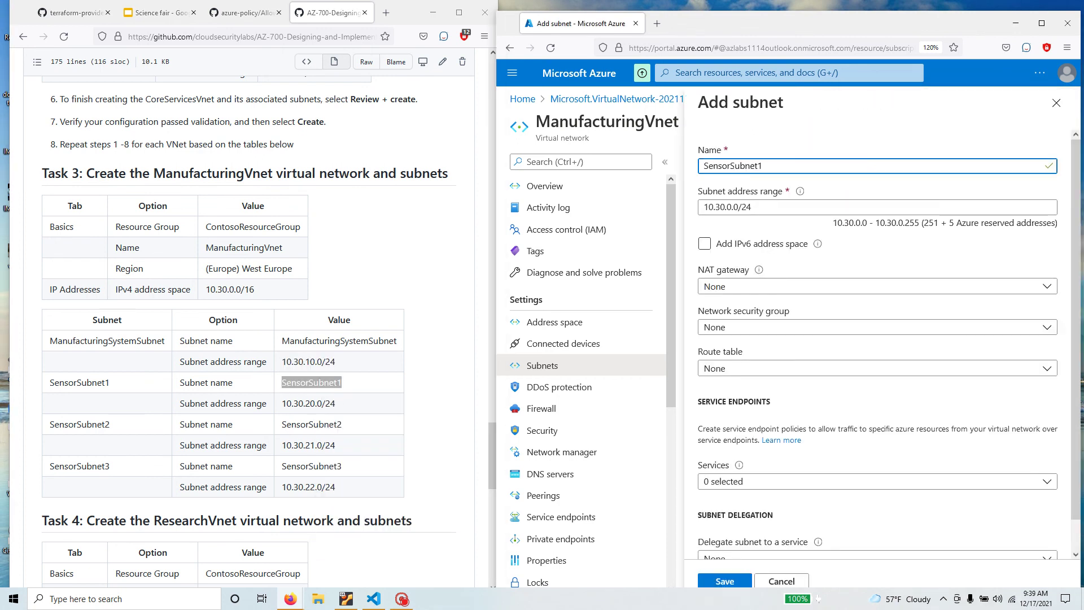
# Set SensorSubnet1's address range to 10.30.20.0/24, copied from the instructions without a leading space, and save the subnet
pyautogui.doubleClick(309, 403)
pyautogui.rightClick(309, 408)
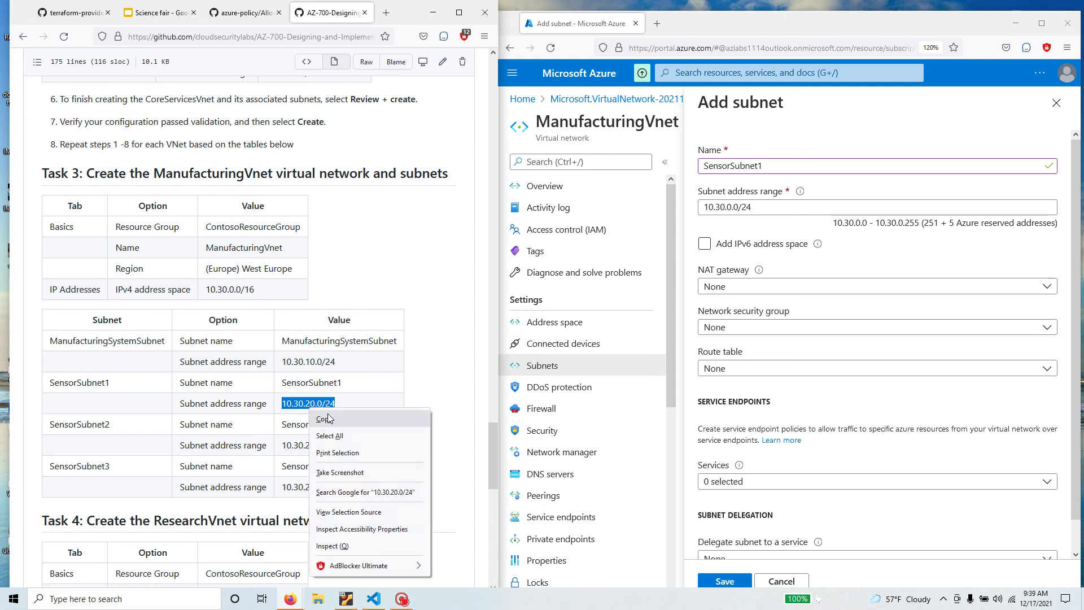
pyautogui.click(325, 419)
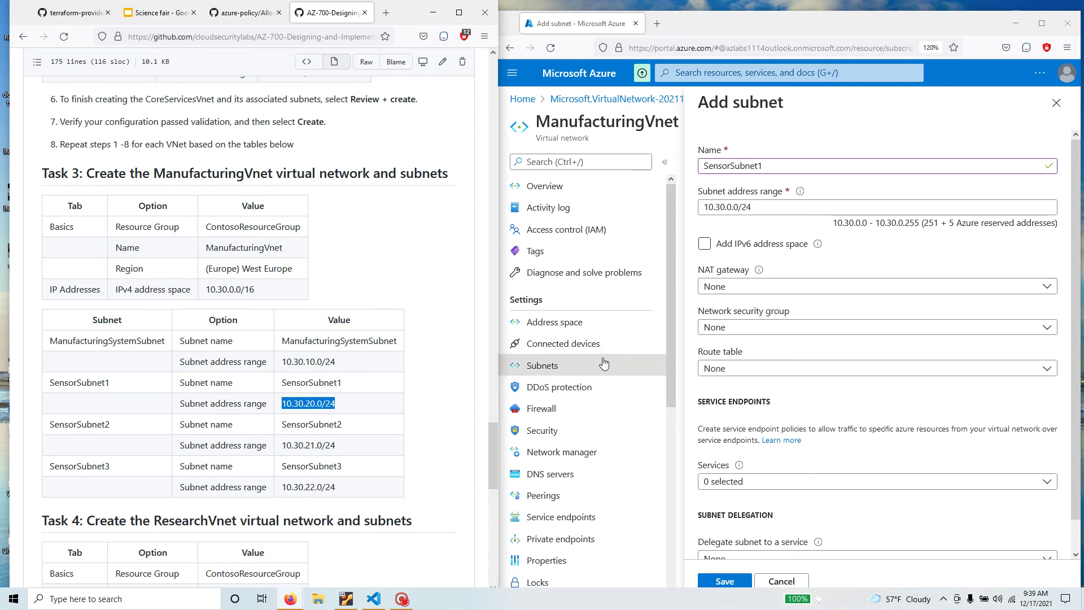
pyautogui.click(710, 210)
pyautogui.hotkey('ctrl', 'a')
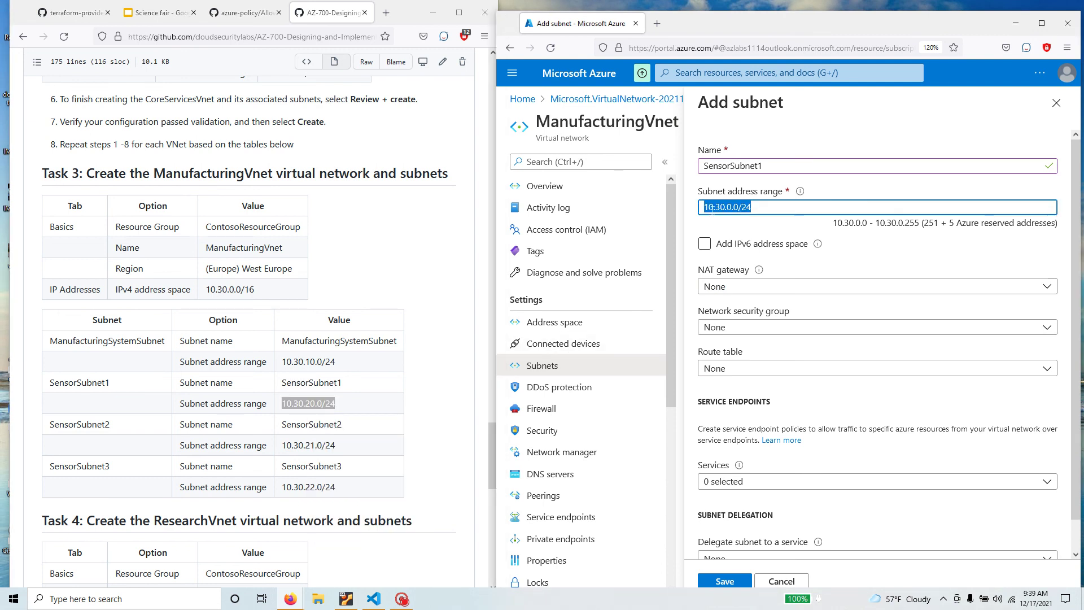
pyautogui.hotkey('ctrl', 'v')
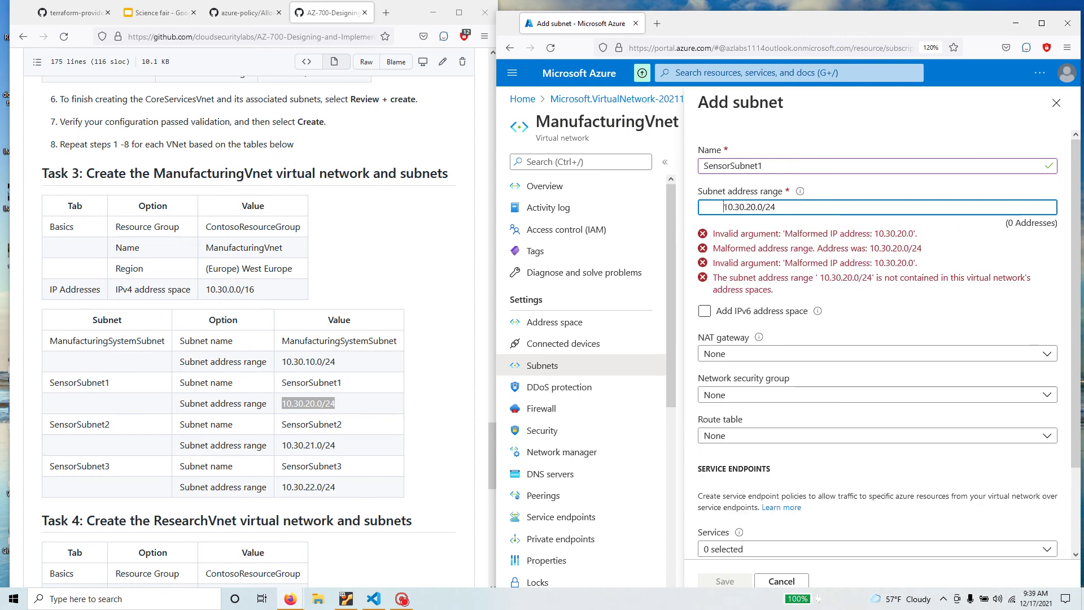
pyautogui.press('Home')
pyautogui.press('Delete')
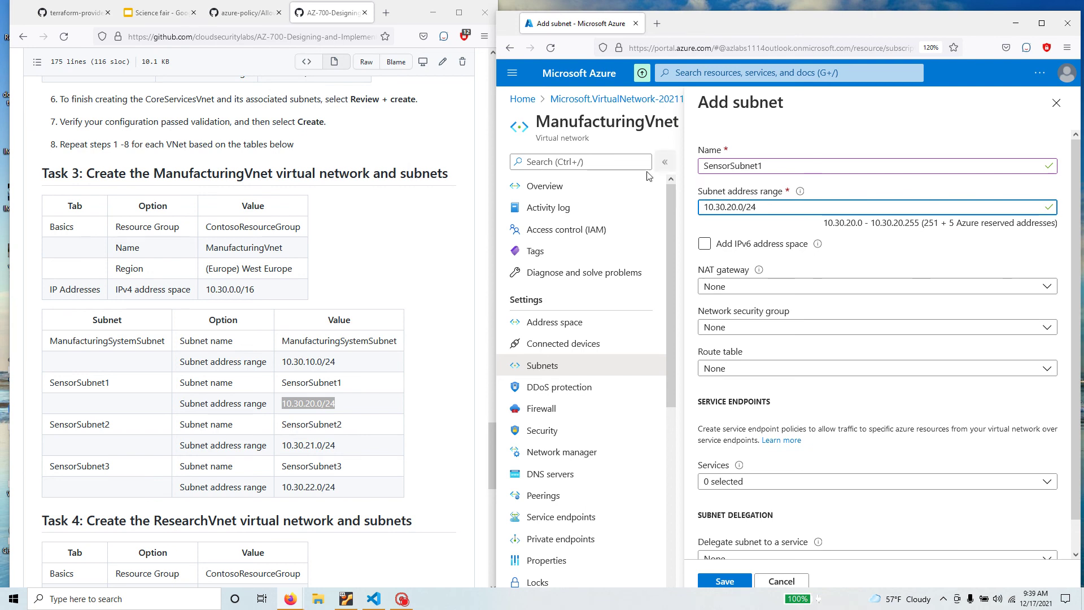
pyautogui.click(726, 580)
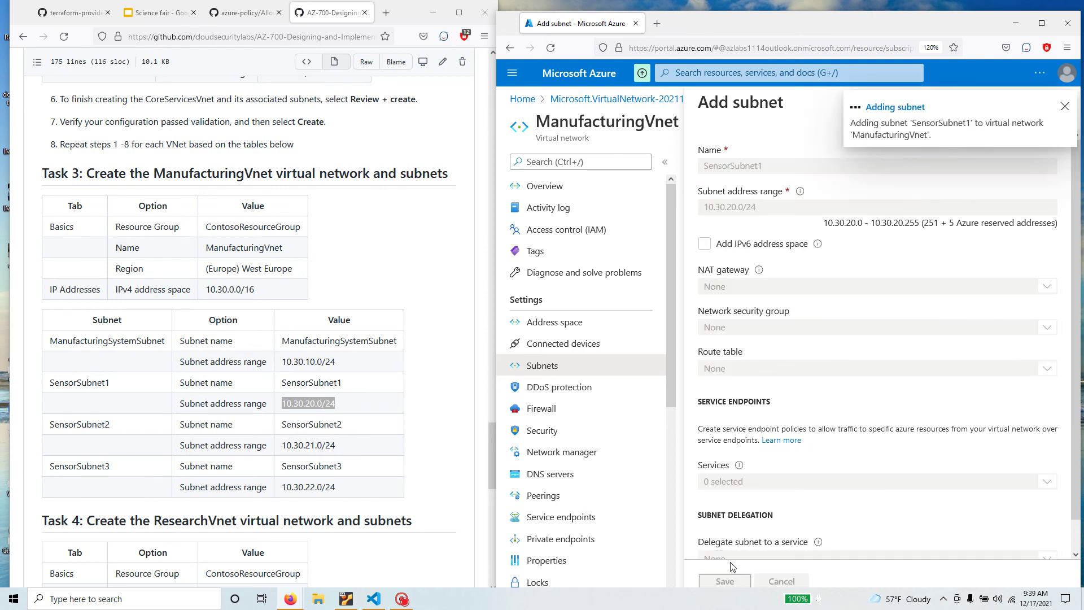
# Start a new subnet in ManufacturingVnet and name it SensorSubnet2, copying the name from the Task 3 table
pyautogui.doubleClick(311, 424)
pyautogui.rightClick(294, 425)
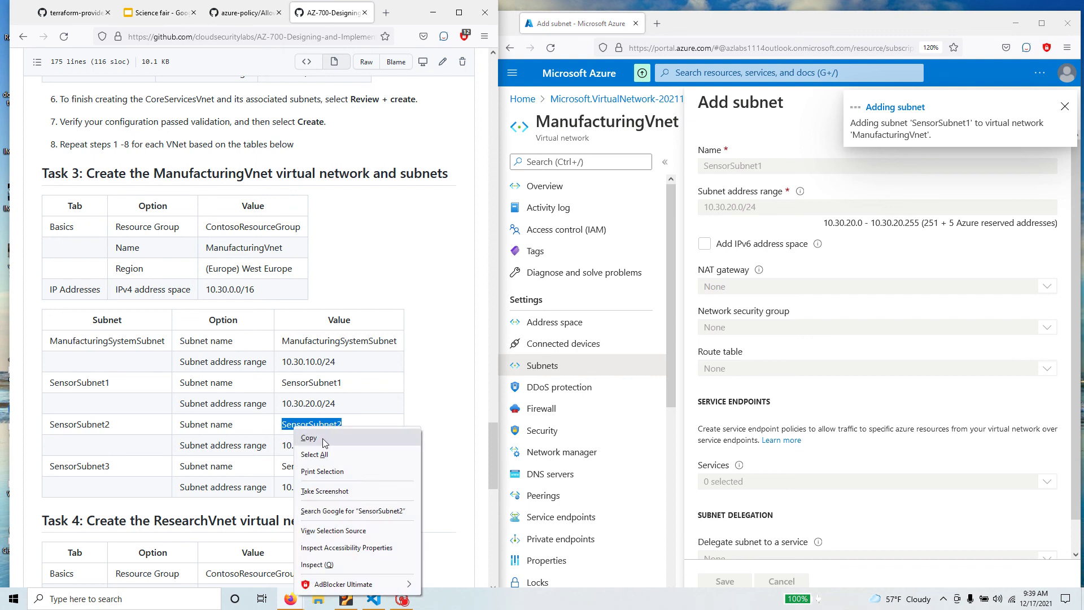
pyautogui.click(322, 437)
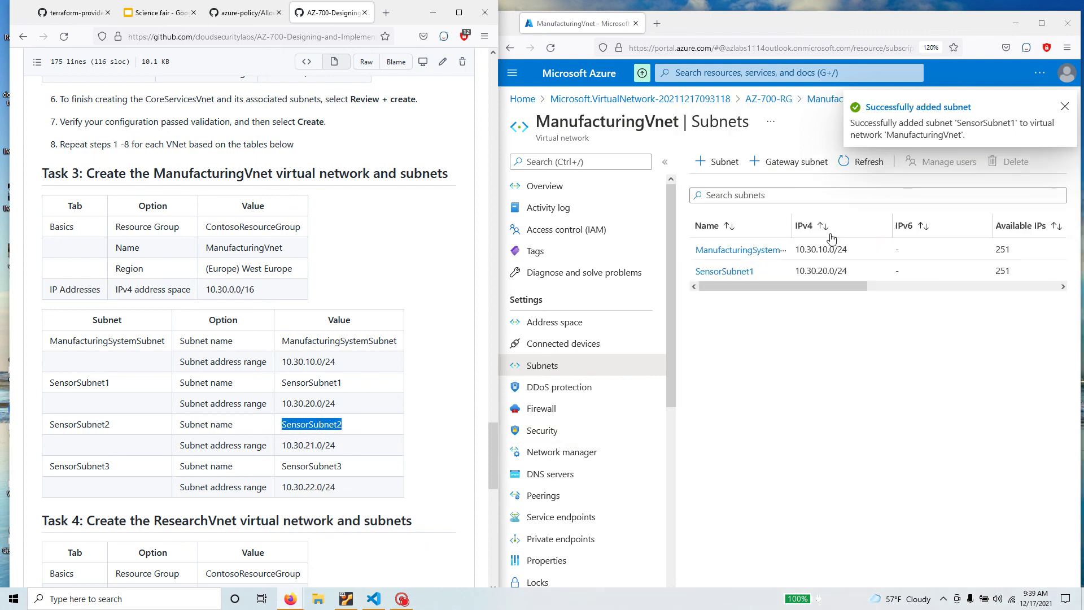
pyautogui.click(722, 163)
pyautogui.hotkey('ctrl', 'v')
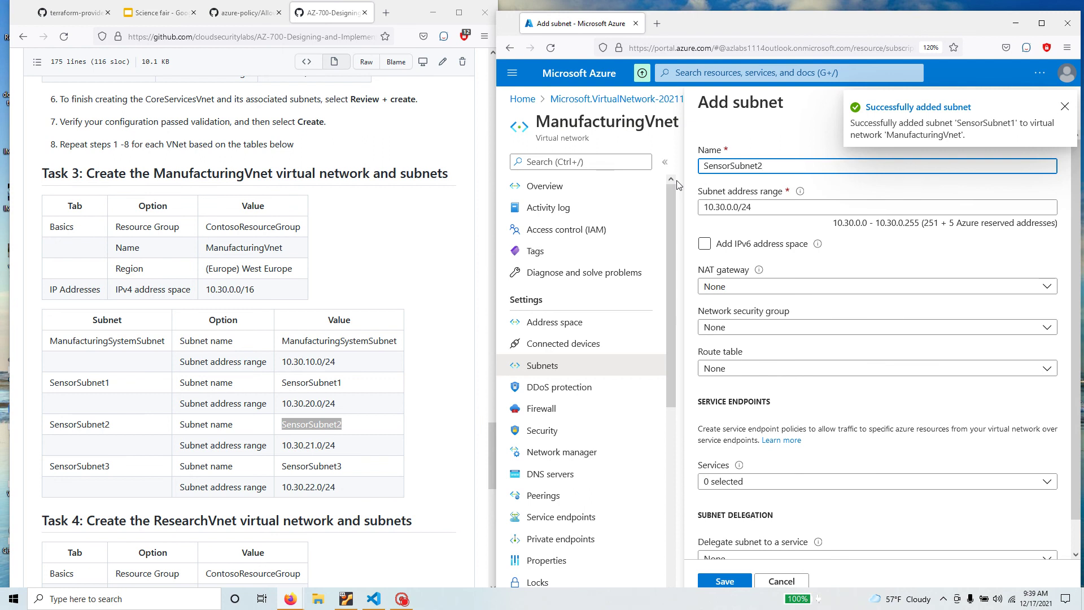
# Set SensorSubnet2's address range to 10.30.21.0/24, copied from the Task 3 table, and save the subnet
pyautogui.moveTo(336, 445); pyautogui.dragTo(281, 445)
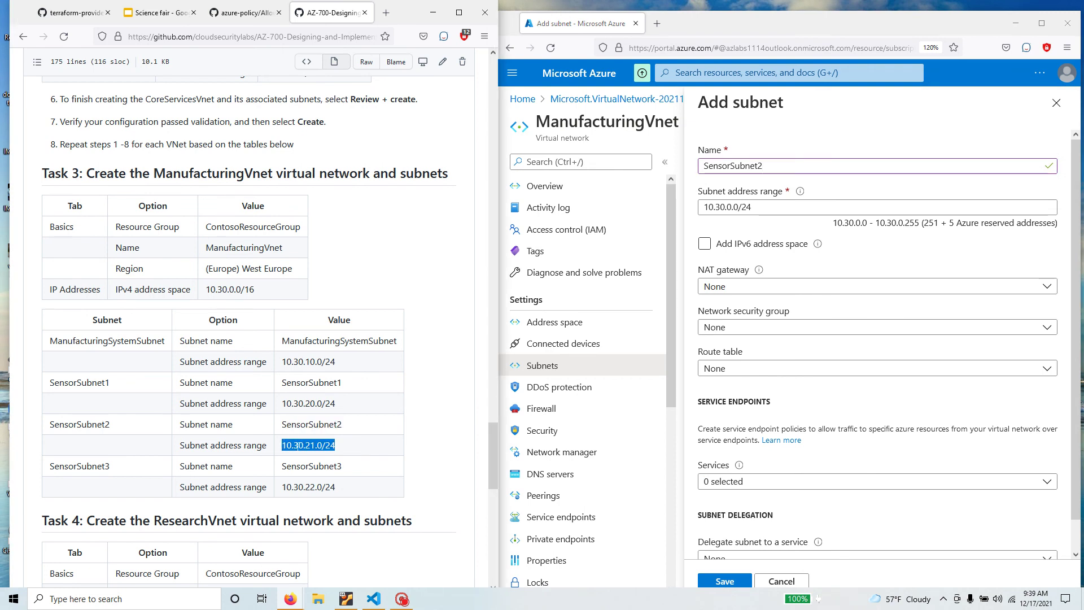
pyautogui.rightClick(298, 445)
pyautogui.click(329, 291)
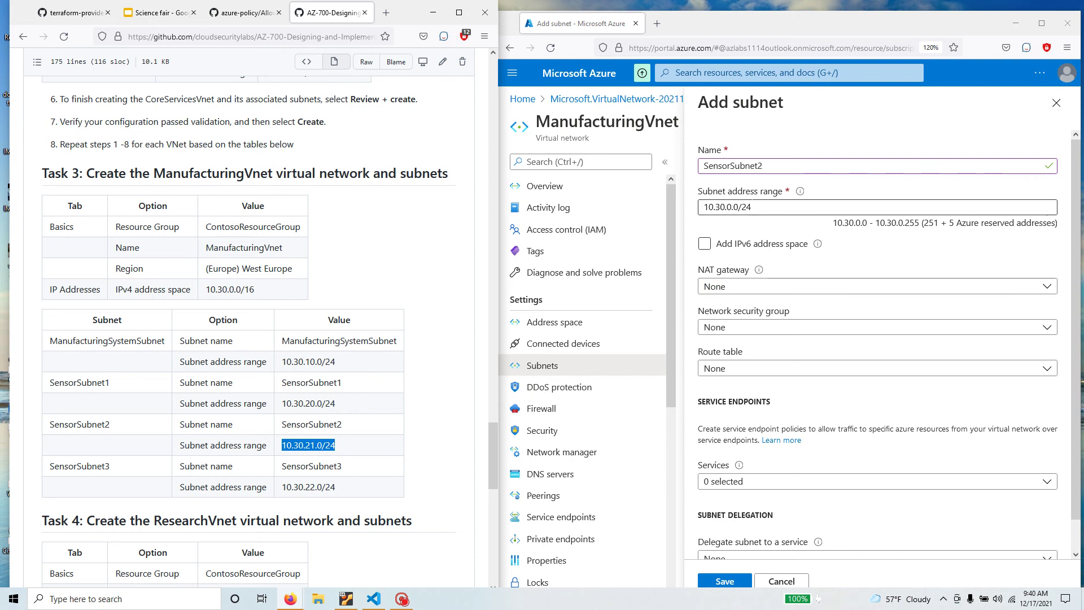
pyautogui.click(751, 206)
pyautogui.hotkey('ctrl', 'a')
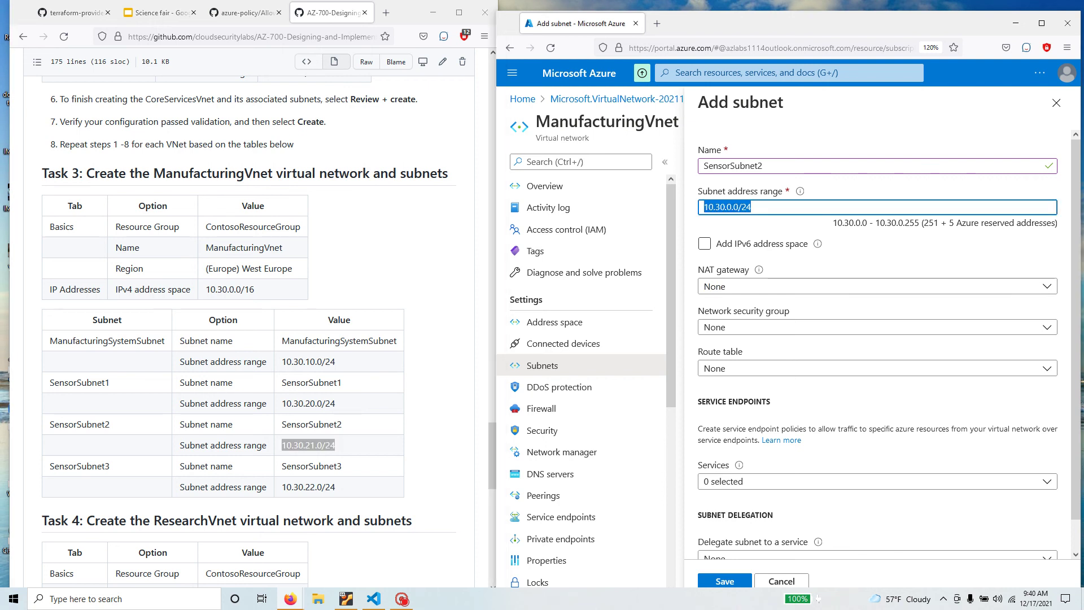
pyautogui.hotkey('ctrl', 'v')
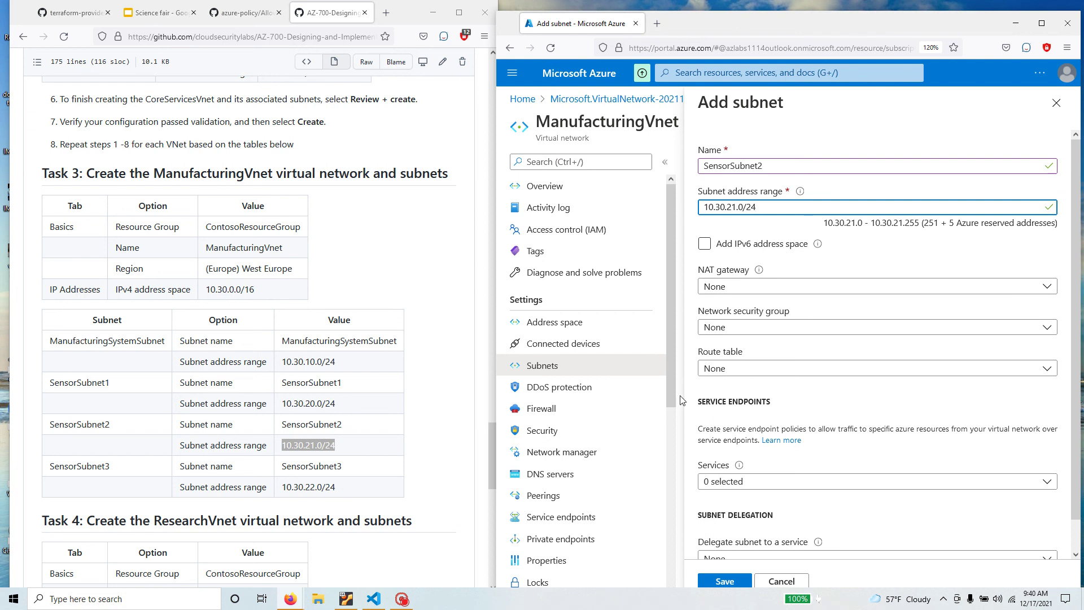
pyautogui.click(740, 582)
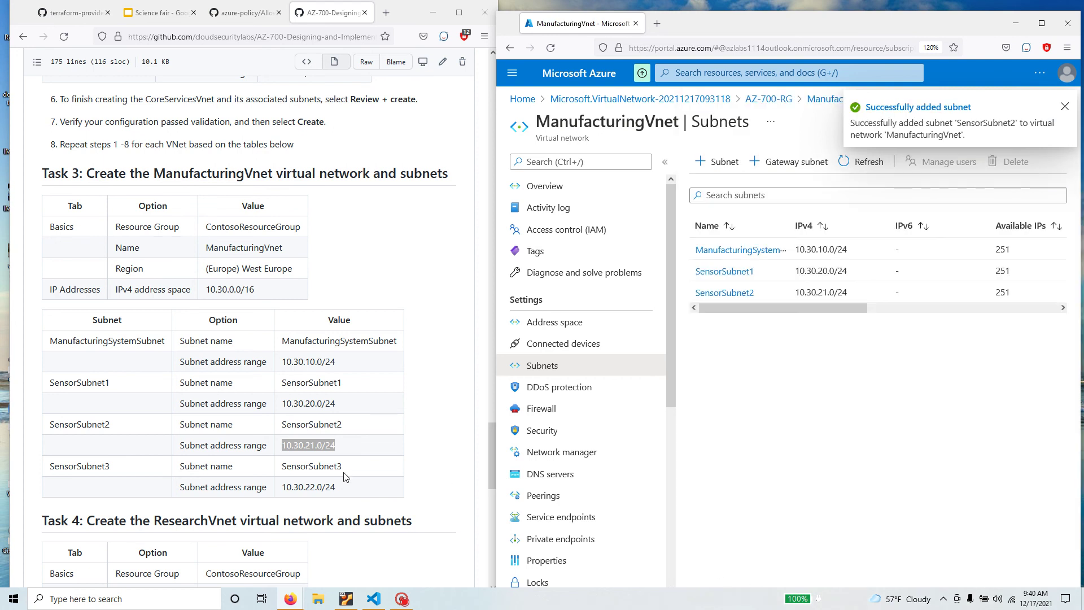
# Start another subnet in ManufacturingVnet and name it SensorSubnet3, copying the name from the Task 3 table
pyautogui.doubleClick(316, 466)
pyautogui.rightClick(285, 467)
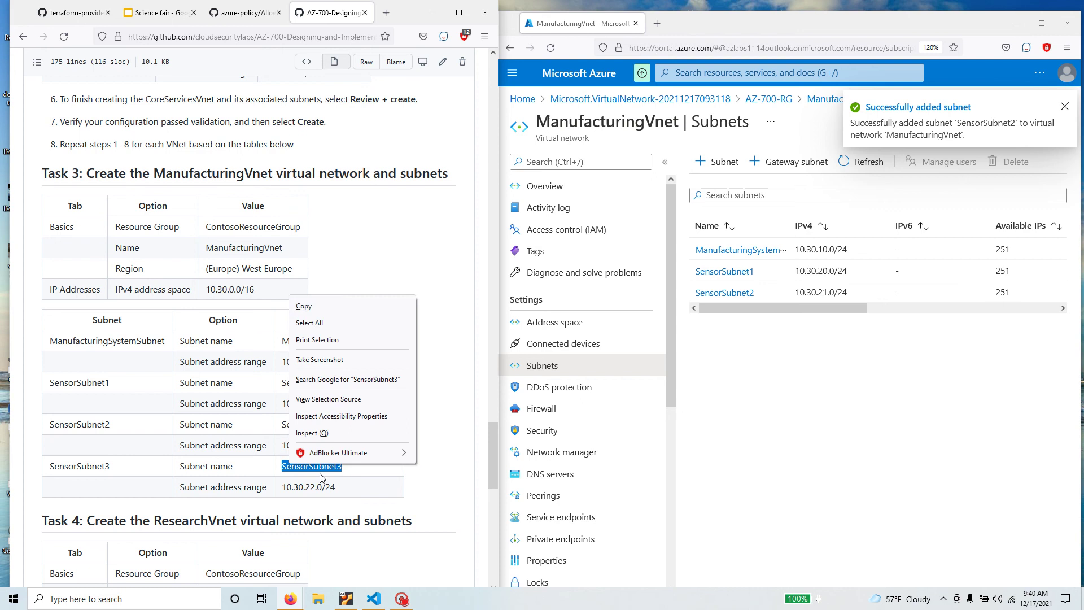
pyautogui.click(331, 300)
pyautogui.click(719, 162)
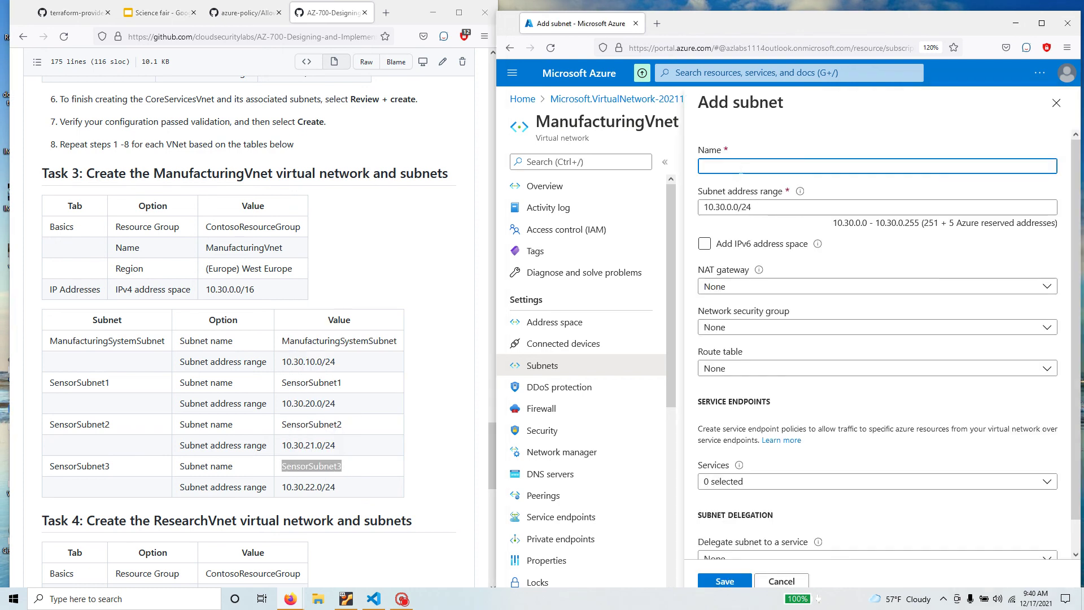
pyautogui.hotkey('ctrl', 'v')
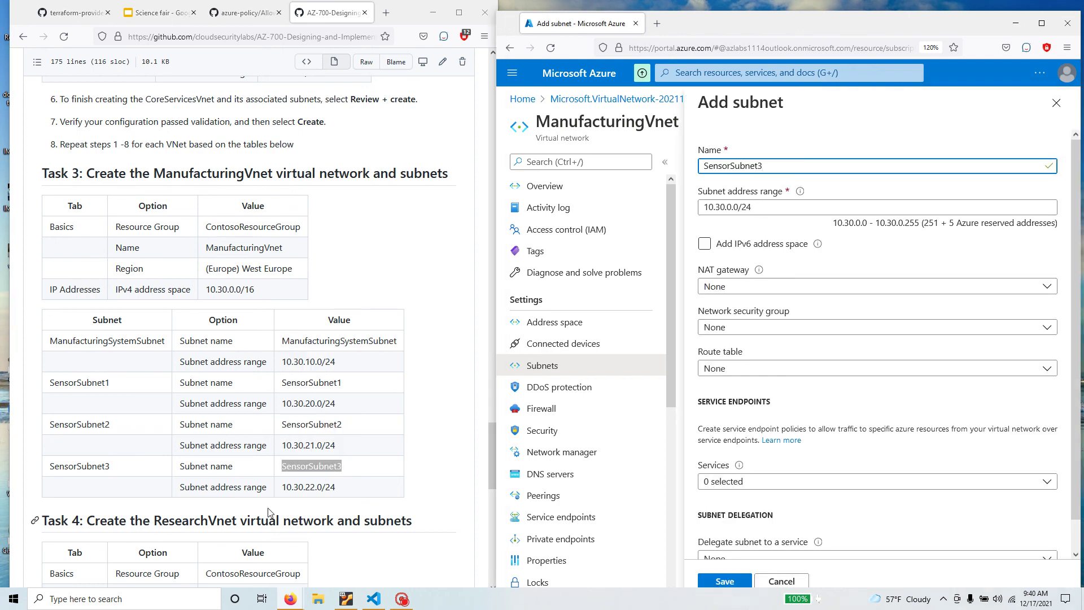
# Set SensorSubnet3's address range to 10.30.22.0/24, copied from the Task 3 table, and save the subnet
pyautogui.tripleClick(285, 489)
pyautogui.rightClick(294, 491)
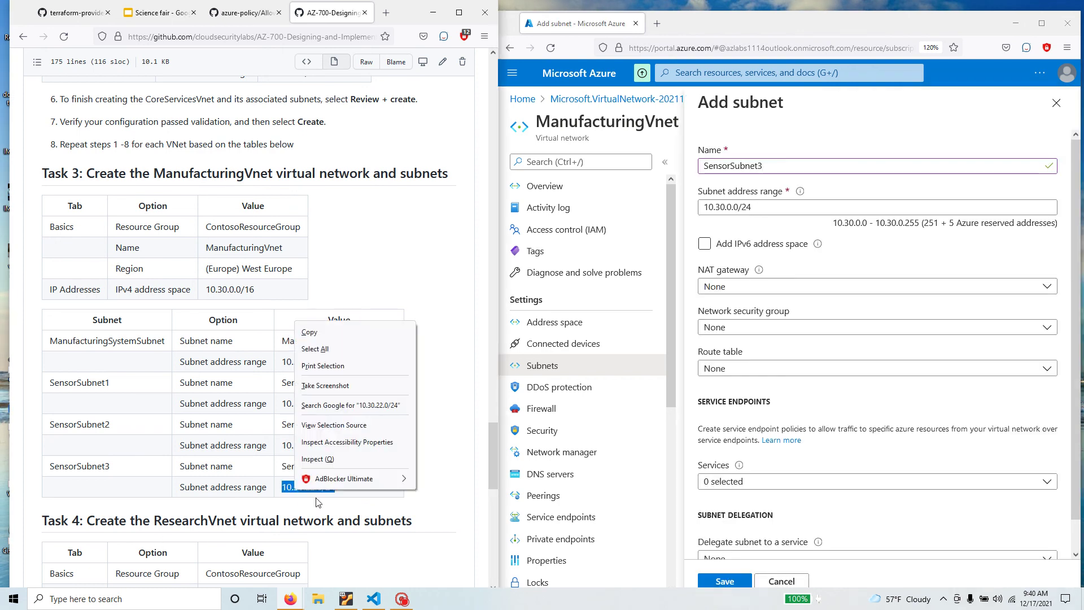
pyautogui.click(313, 332)
pyautogui.moveTo(754, 207); pyautogui.dragTo(692, 213)
pyautogui.hotkey('ctrl', 'v')
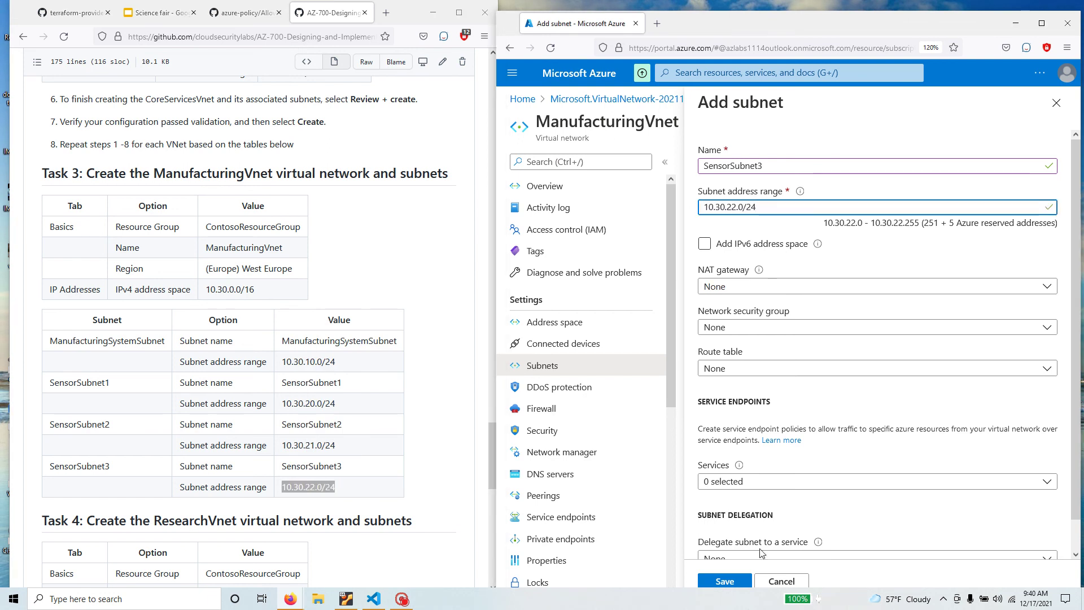
pyautogui.click(736, 581)
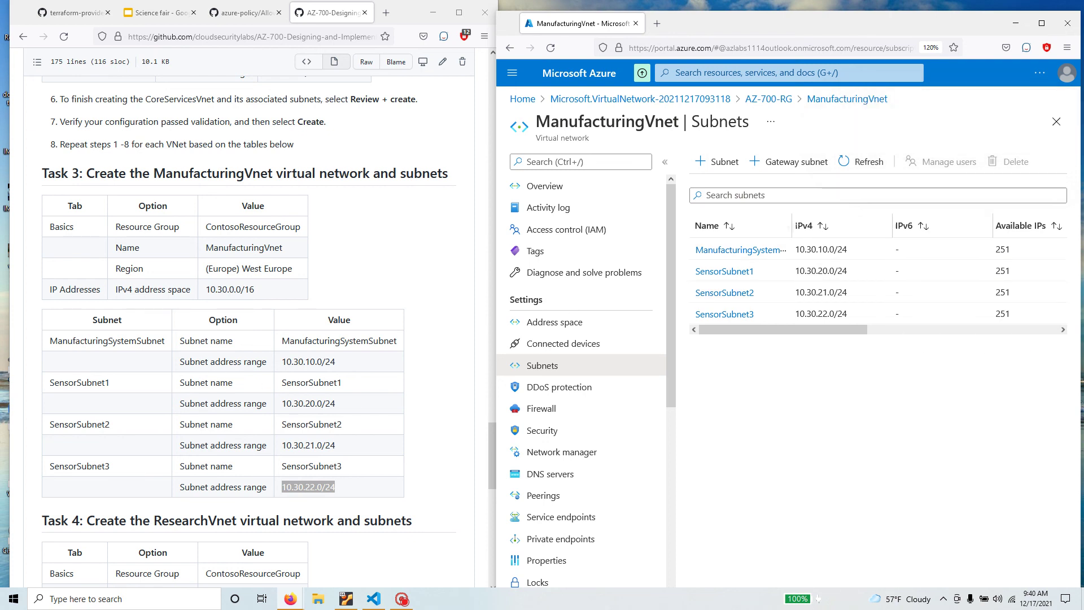
# Widen the subnet list's Name column and compare ManufacturingSystemSubnet's IPv4 range with the Task 3 table
pyautogui.moveTo(791, 226); pyautogui.dragTo(848, 225)
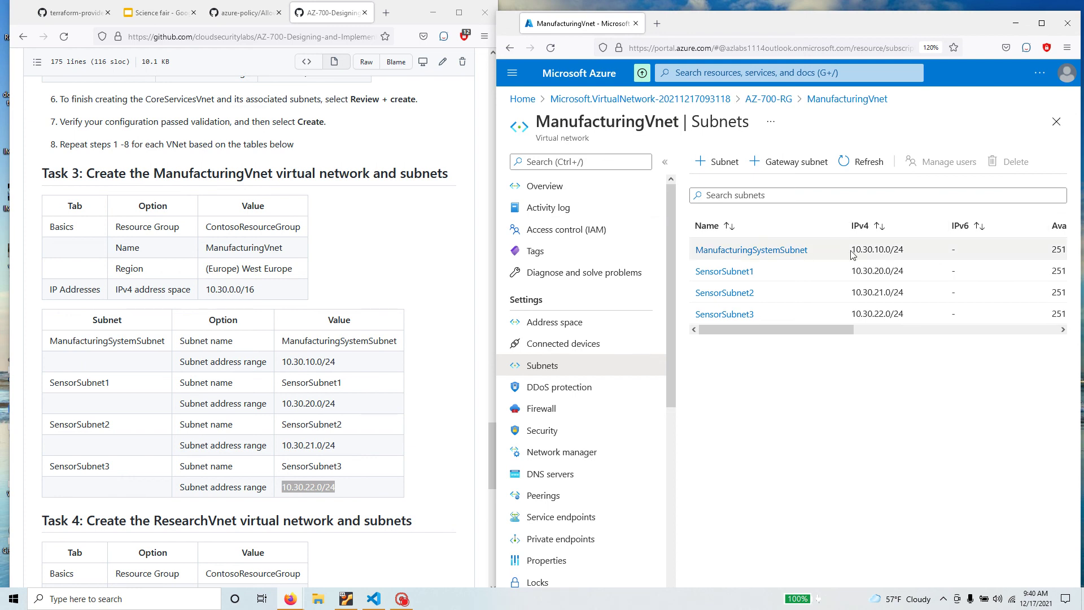
pyautogui.moveTo(856, 249); pyautogui.dragTo(910, 250)
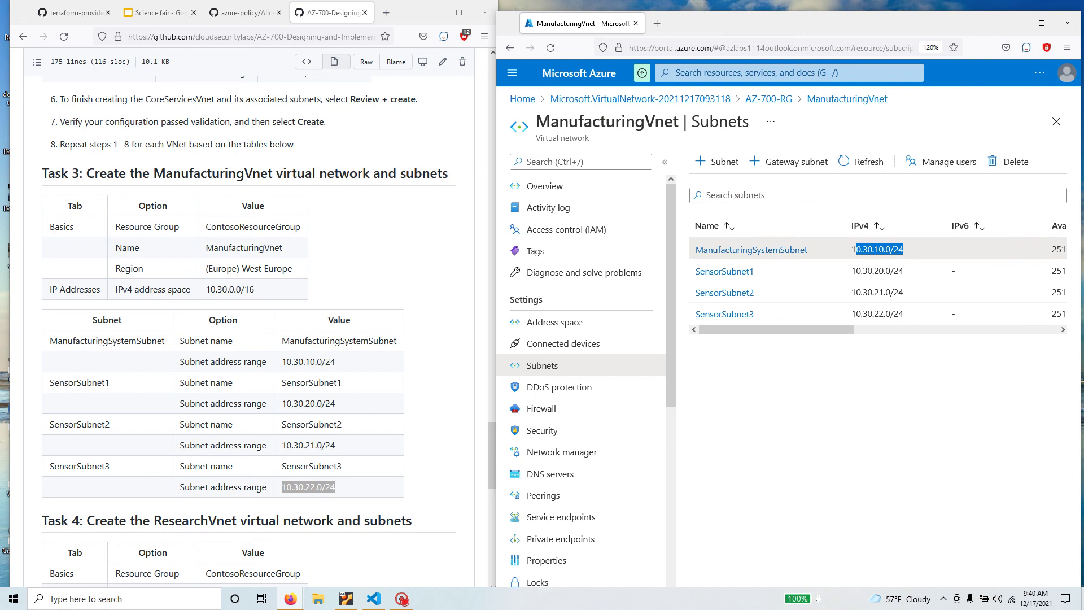
pyautogui.moveTo(852, 249); pyautogui.dragTo(909, 251)
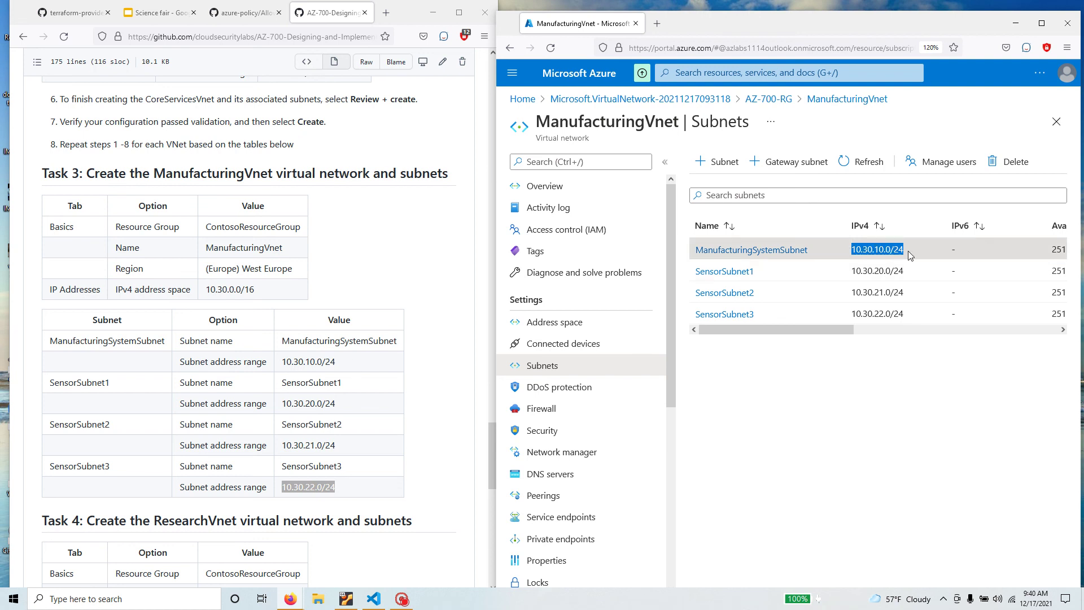
pyautogui.moveTo(282, 362); pyautogui.dragTo(339, 363)
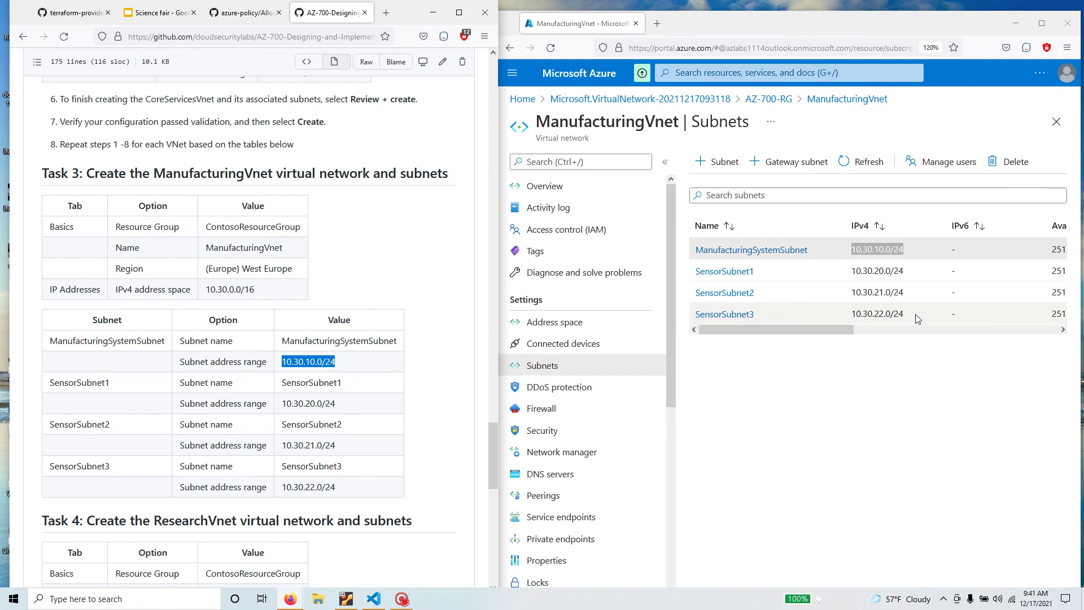
# Go to Task 4 in the instructions and start creating a virtual network from the AZ-700-RG resource group, searching for "vnet"
pyautogui.scroll(-5, 387, 445)
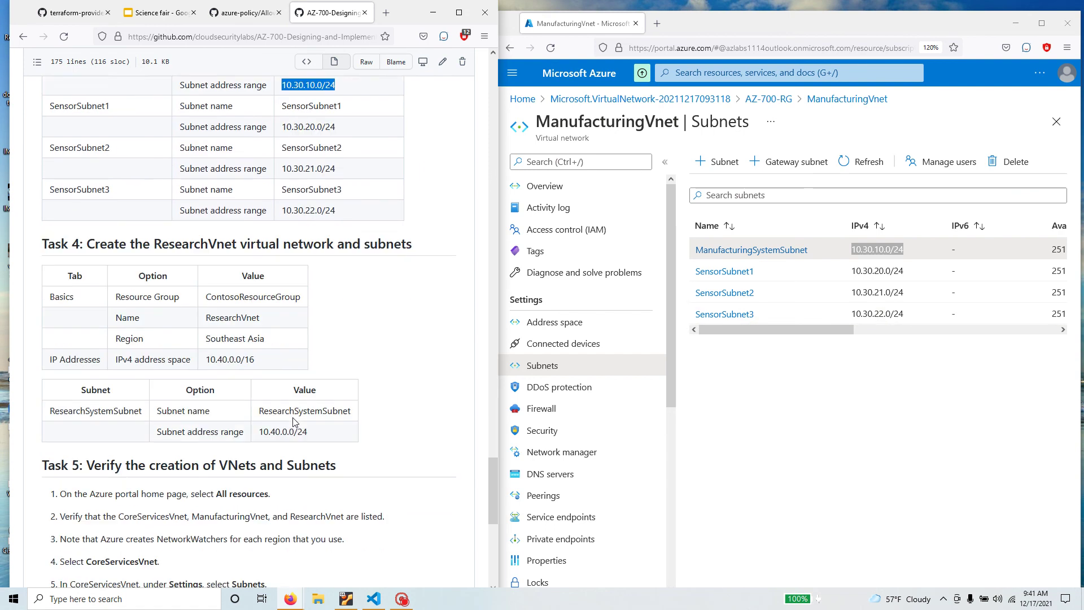
pyautogui.scroll(-1, 293, 422)
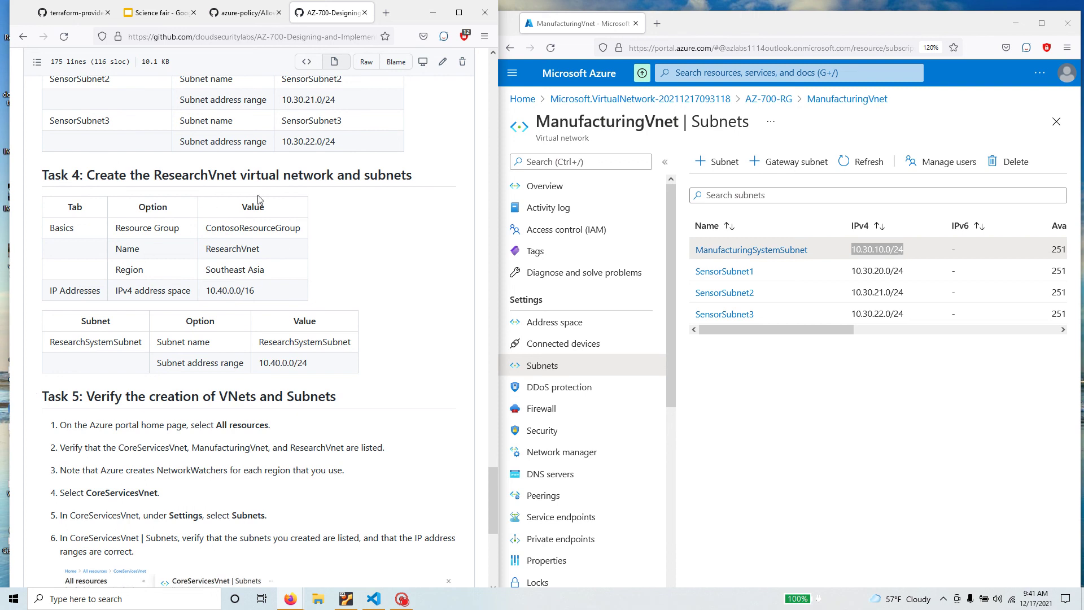
pyautogui.moveTo(153, 175); pyautogui.dragTo(279, 175)
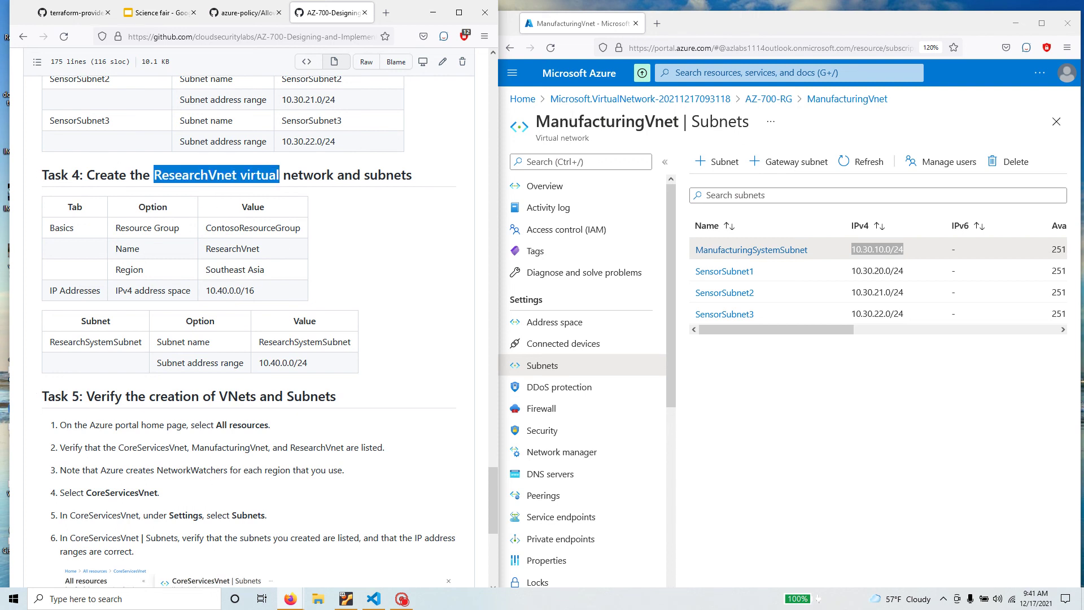
pyautogui.click(784, 100)
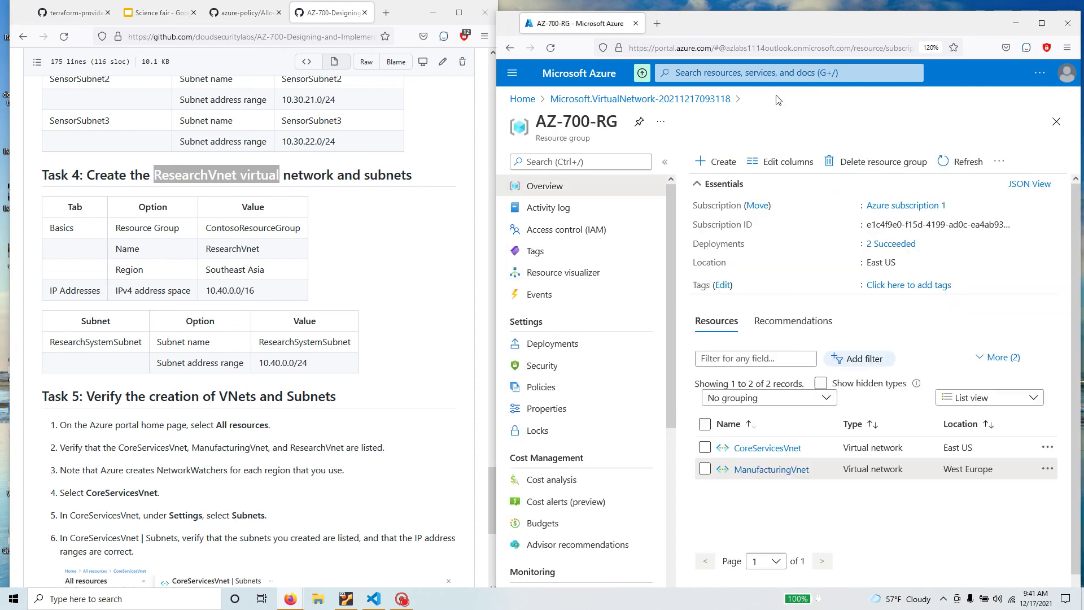
pyautogui.click(712, 162)
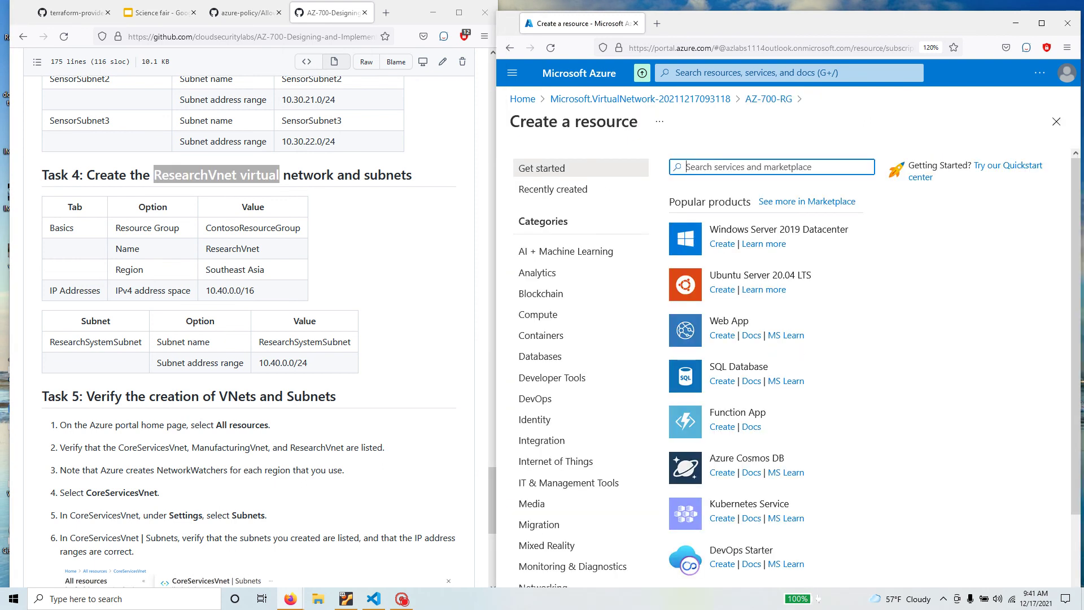
pyautogui.write('vnet')
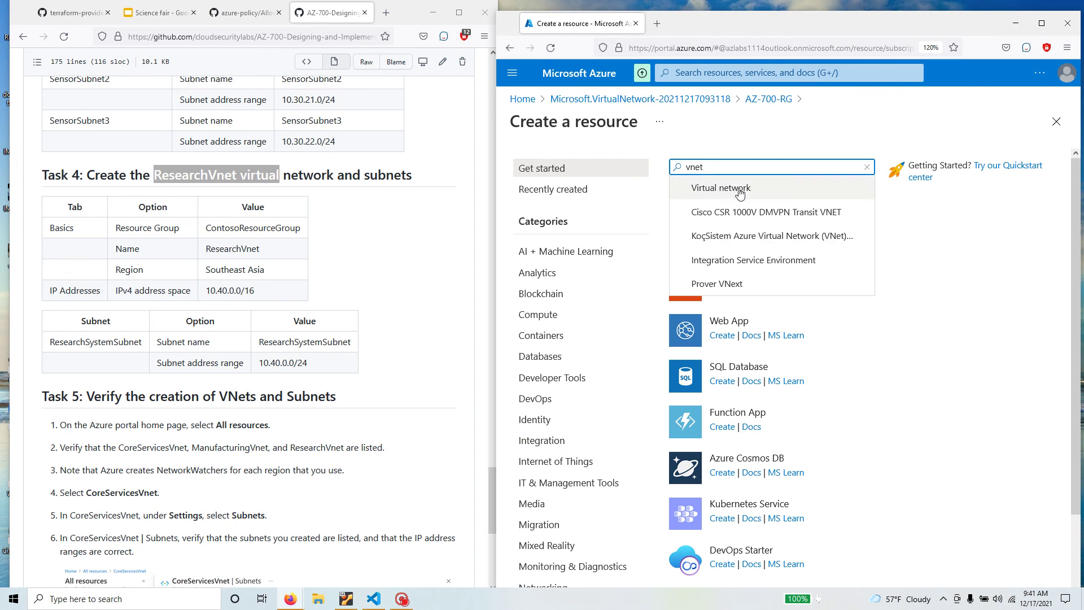
pyautogui.click(741, 190)
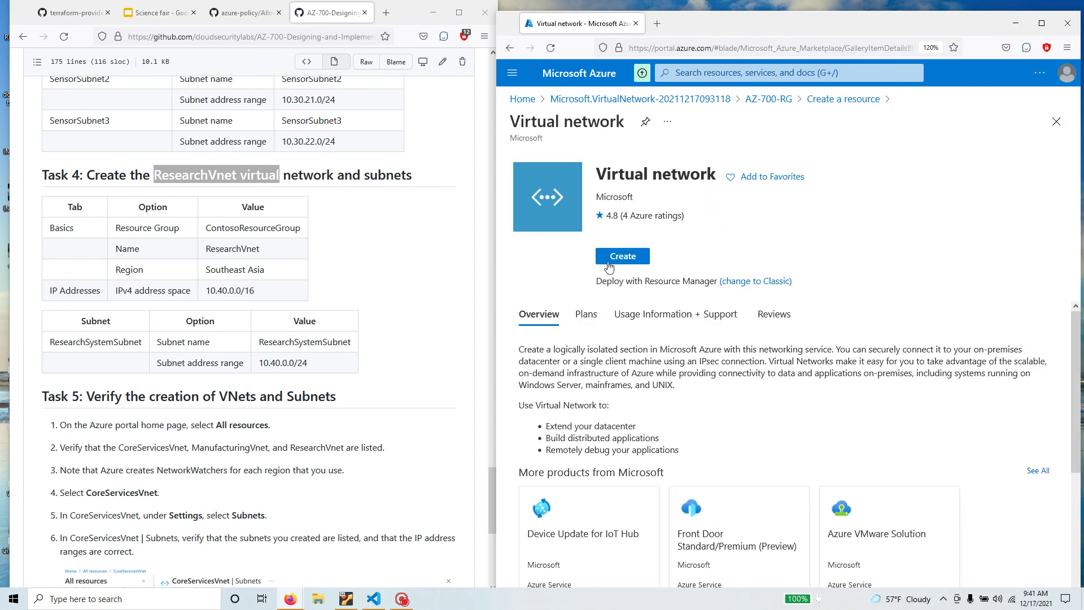
pyautogui.click(615, 256)
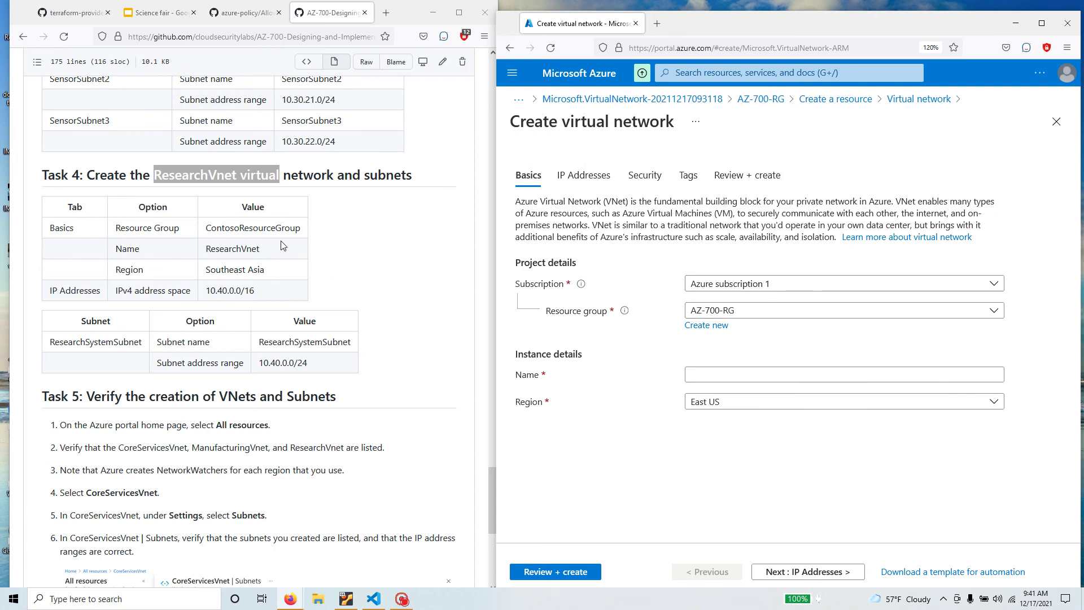
# Name the new virtual network ResearchVnet, copying the name from the Task 4 table
pyautogui.moveTo(259, 249); pyautogui.dragTo(207, 249)
pyautogui.rightClick(207, 249)
pyautogui.click(250, 257)
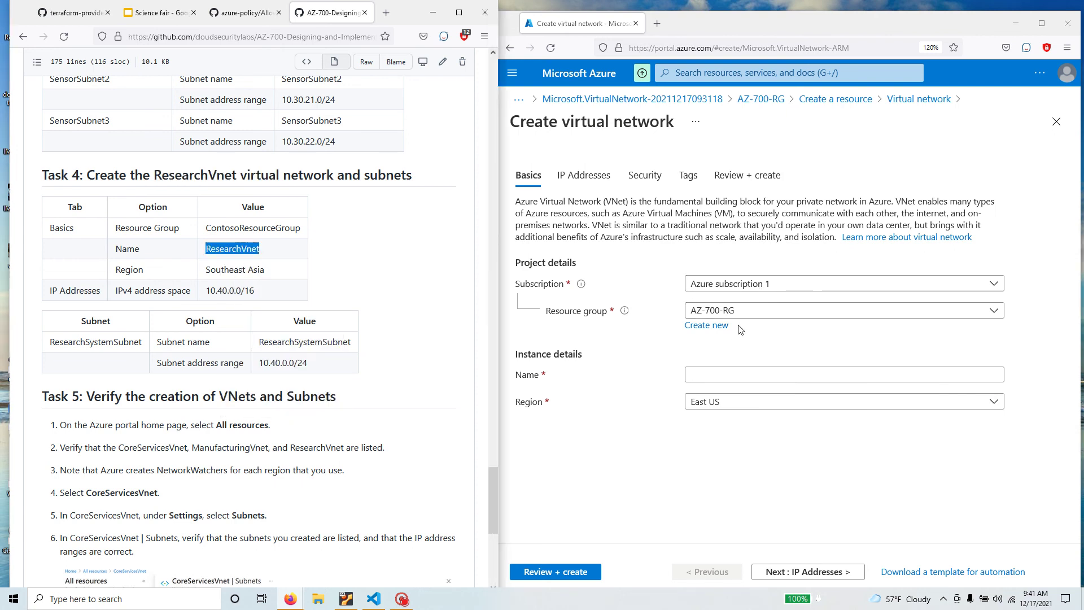
pyautogui.click(717, 373)
pyautogui.hotkey('ctrl', 'v')
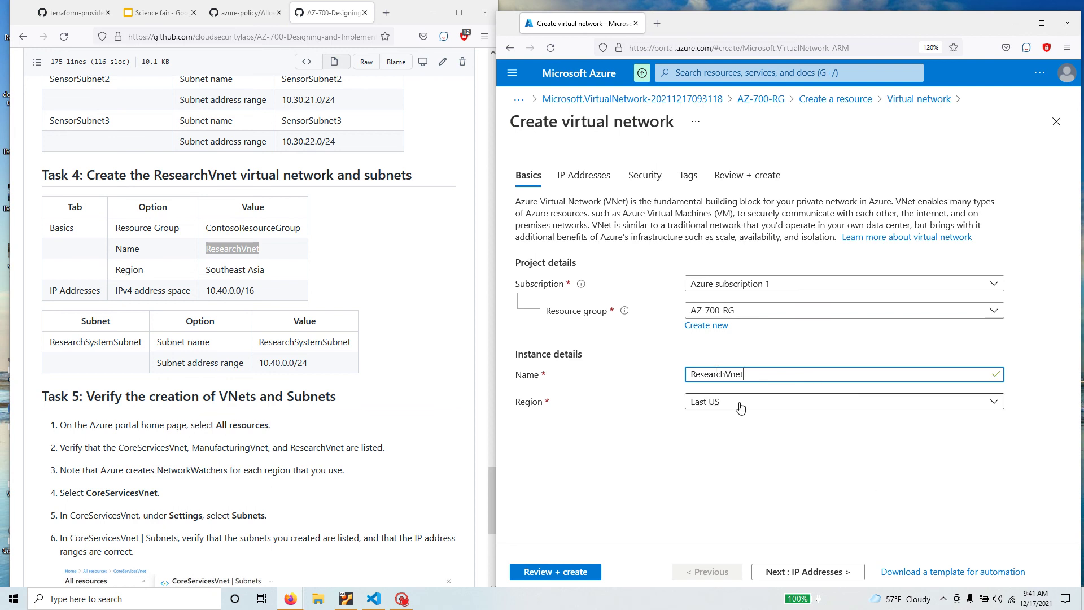
# Check the region in the Task 4 table and set the new virtual network's region to Southeast Asia
pyautogui.scroll(3, 307, 271)
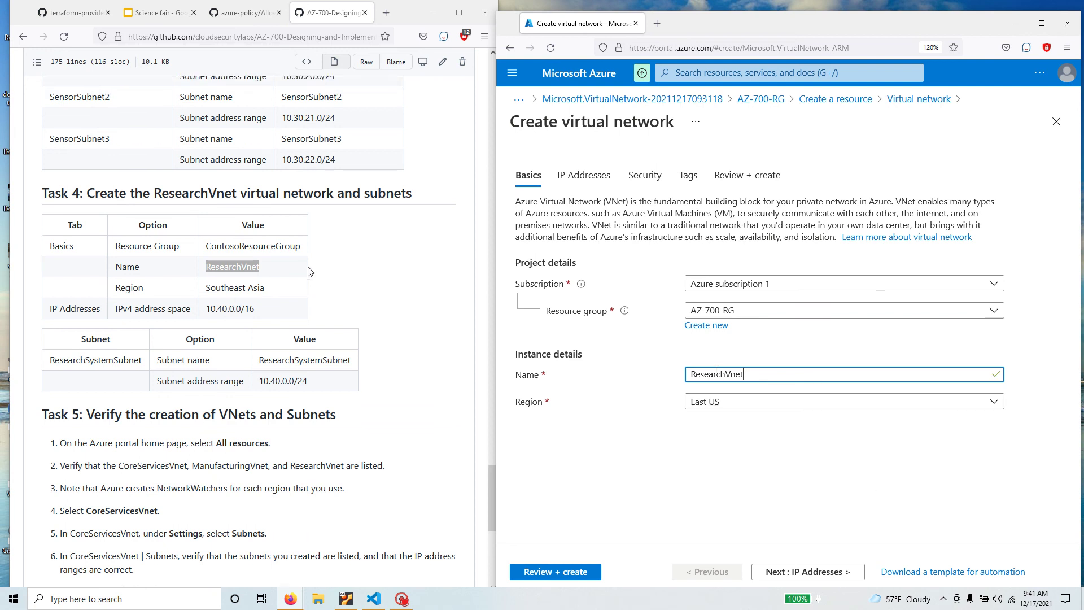
pyautogui.scroll(3, 308, 271)
pyautogui.moveTo(299, 275); pyautogui.dragTo(238, 269)
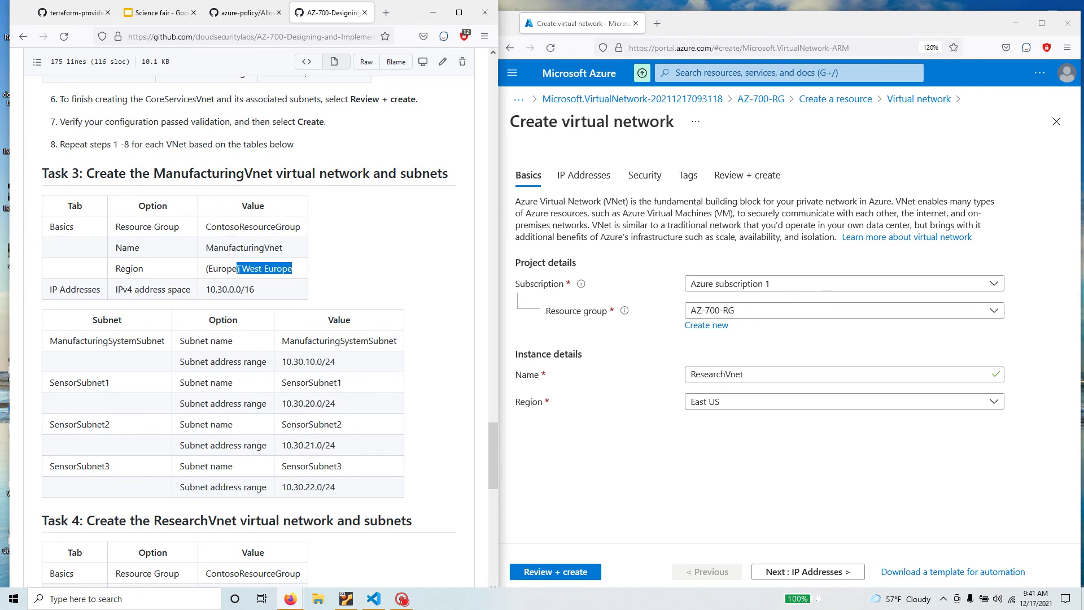
pyautogui.scroll(-2, 274, 293)
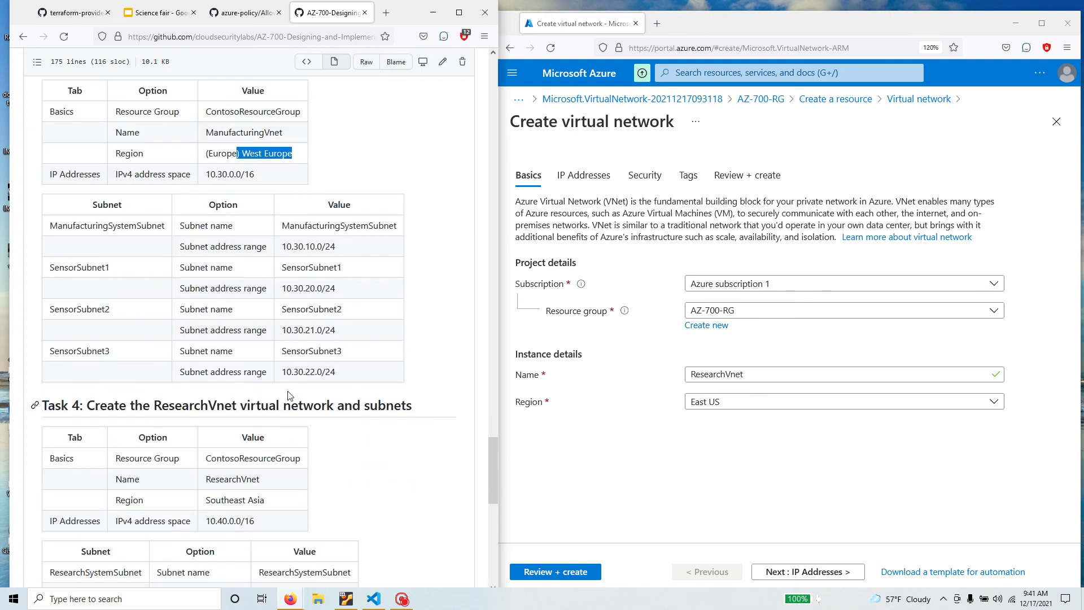
pyautogui.scroll(-2, 288, 502)
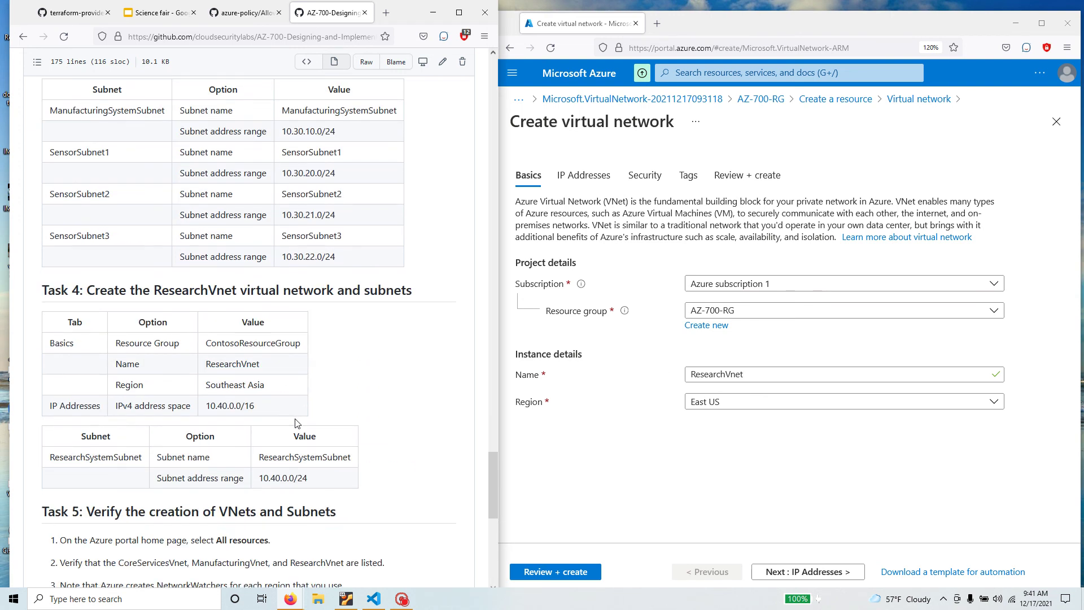
pyautogui.moveTo(272, 391); pyautogui.dragTo(202, 386)
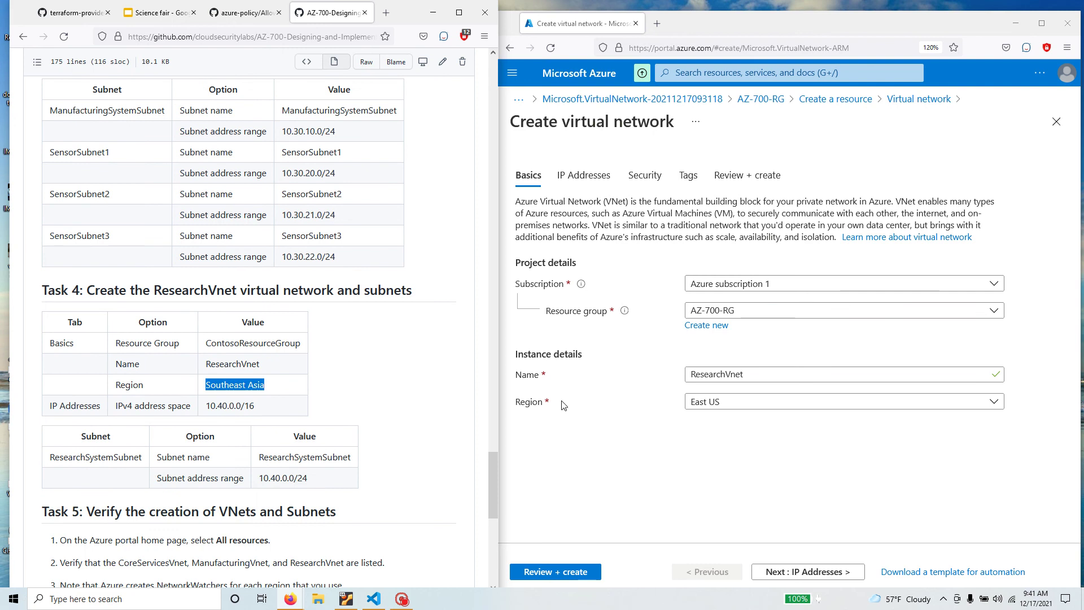
pyautogui.click(726, 402)
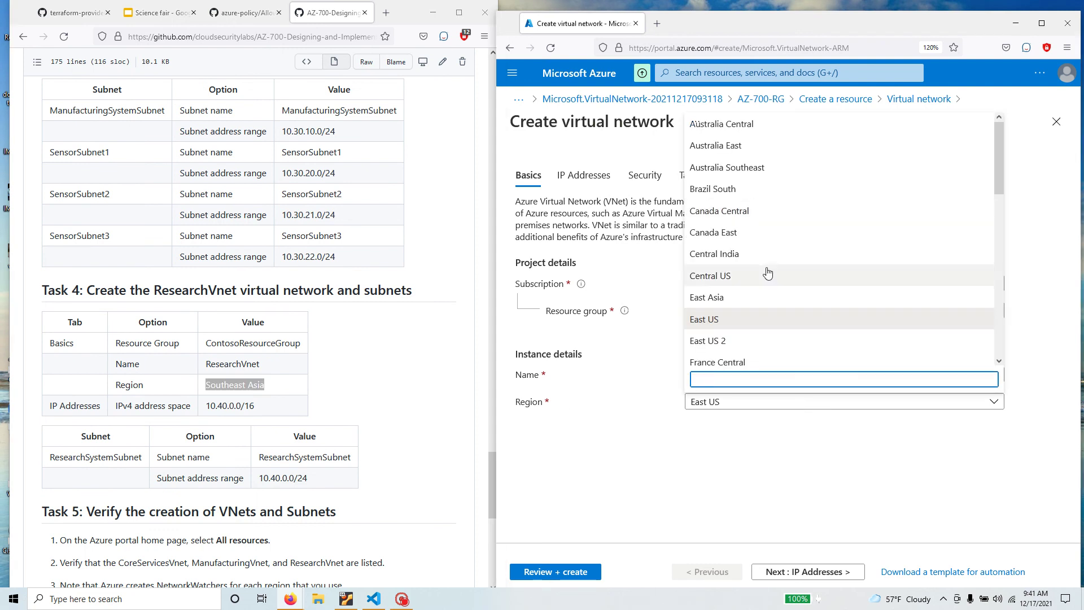
pyautogui.scroll(-5, 766, 267)
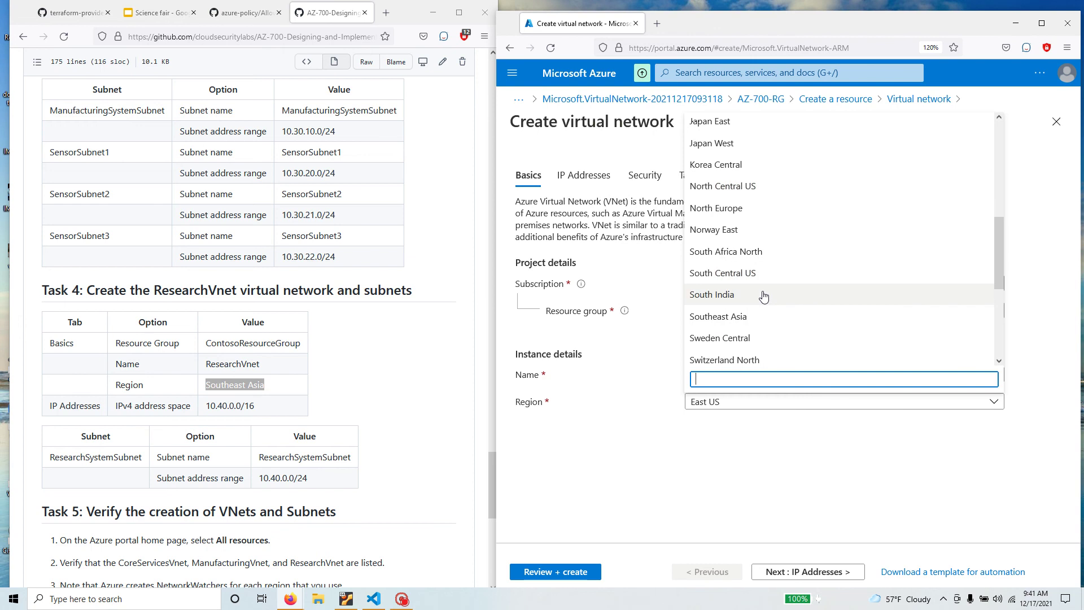
pyautogui.click(755, 319)
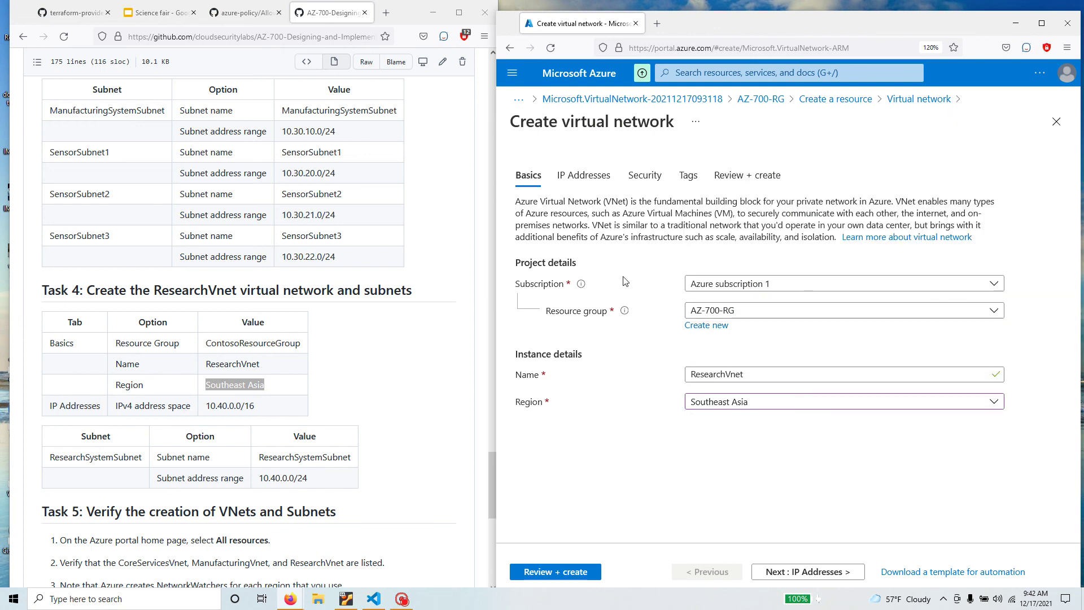
# Replace the default IPv4 address space with 10.40.0.0/16, copied from the Task 4 table without leading spaces
pyautogui.click(839, 572)
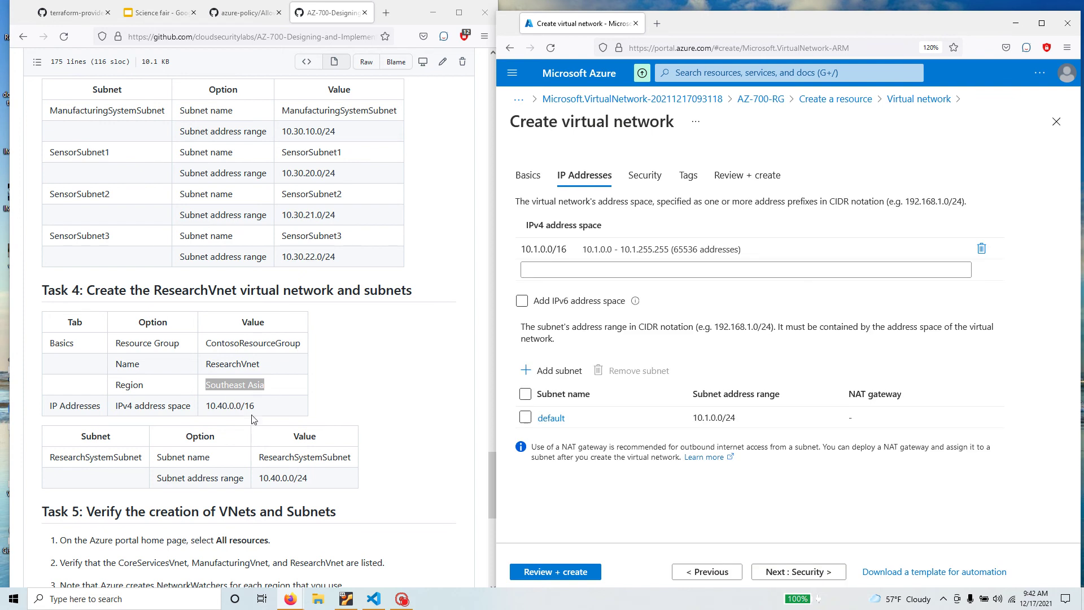
pyautogui.moveTo(255, 405); pyautogui.dragTo(205, 405)
pyautogui.rightClick(223, 405)
pyautogui.click(243, 413)
pyautogui.click(526, 269)
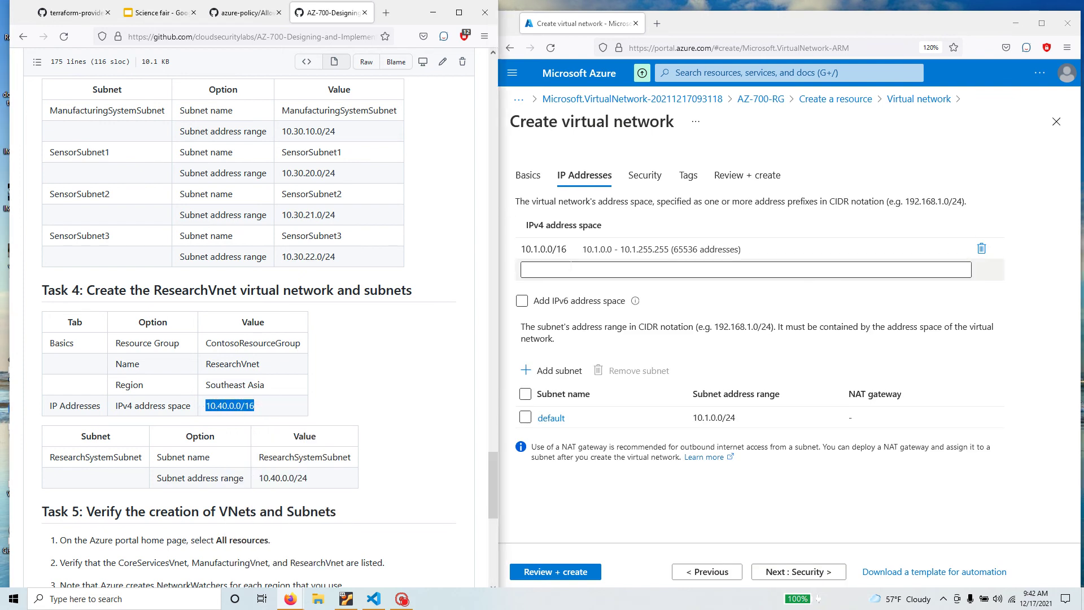
pyautogui.click(981, 248)
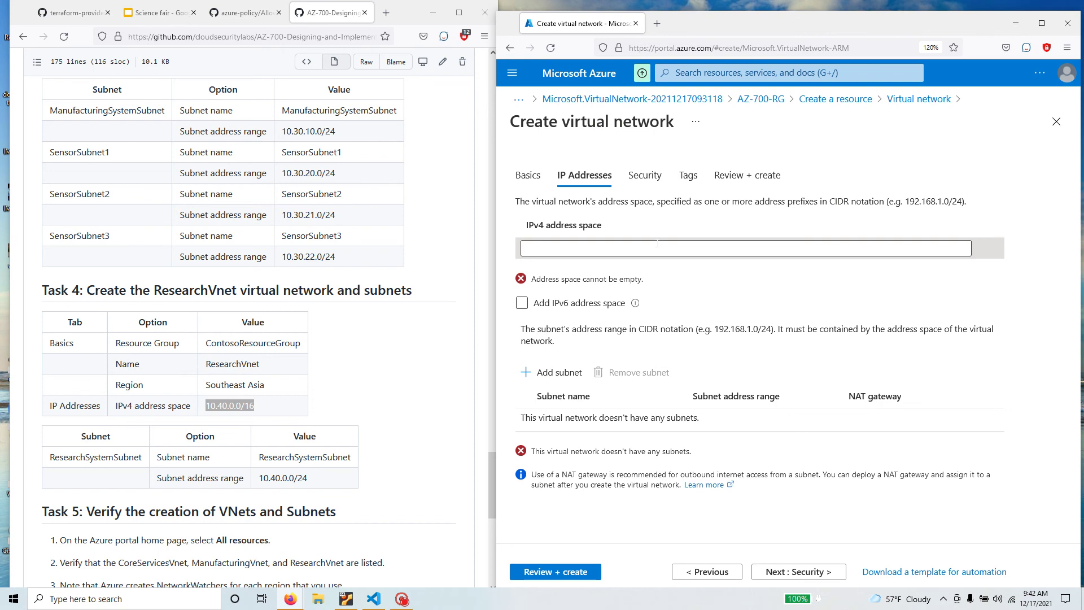
pyautogui.click(649, 242)
pyautogui.hotkey('ctrl', 'v')
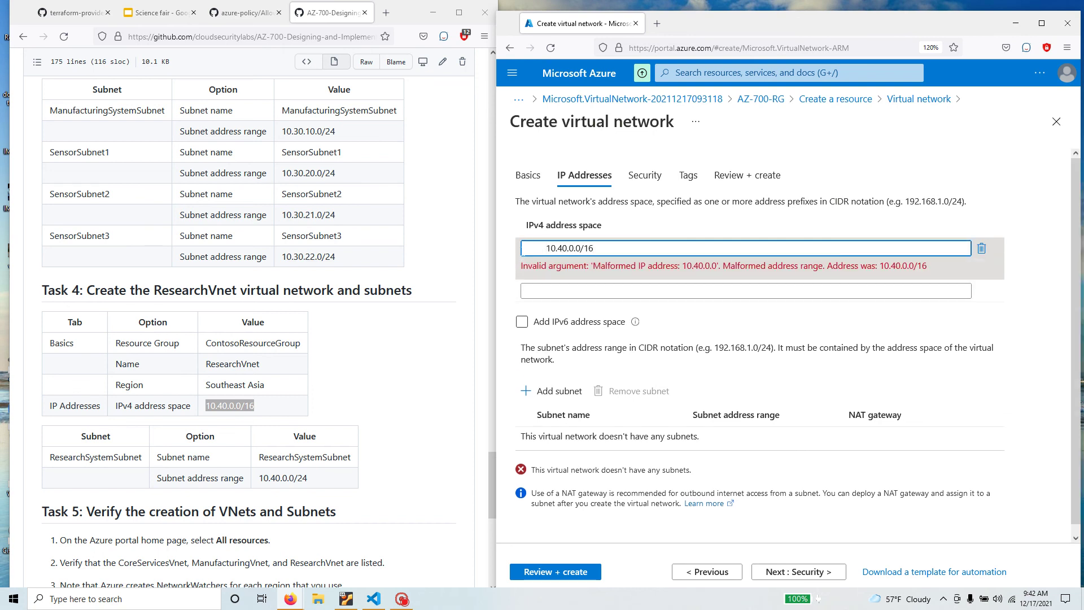
pyautogui.press('Home')
pyautogui.press('Delete')
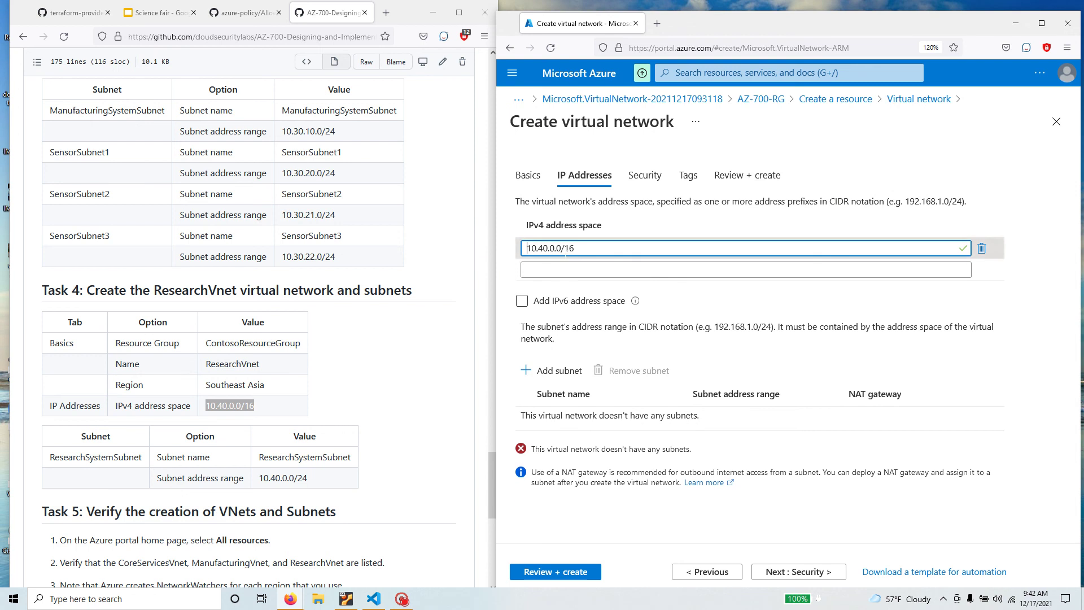
# Start adding a subnet and set its address range to 10.40.0.0/24, copied from the Task 4 table
pyautogui.click(562, 373)
pyautogui.moveTo(260, 478)
pyautogui.mouseDown()
pyautogui.moveTo(314, 481)
pyautogui.moveTo(265, 477)
pyautogui.mouseUp()
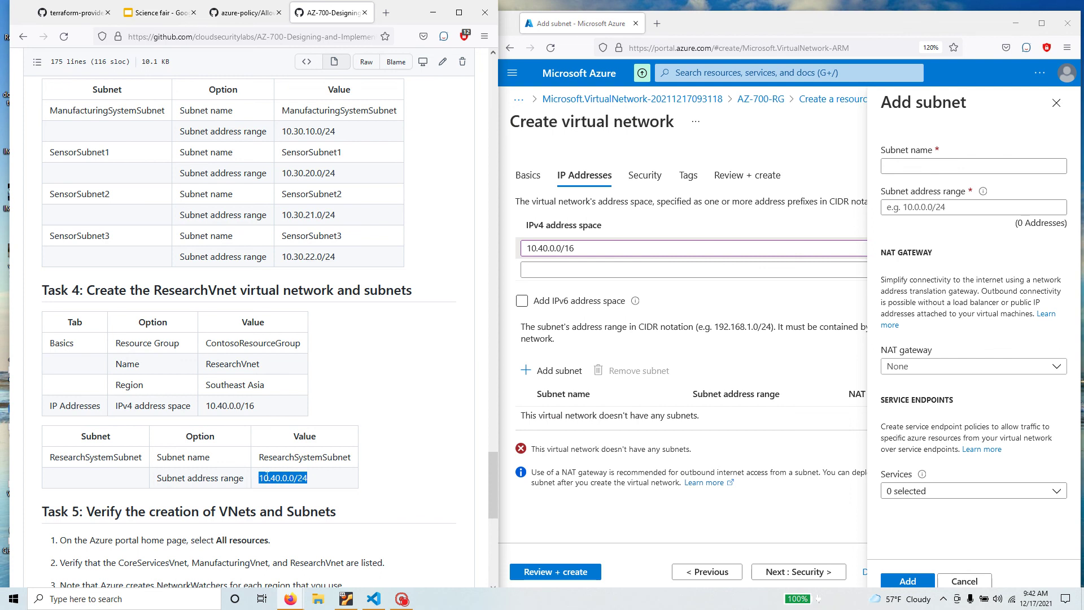
pyautogui.rightClick(266, 476)
pyautogui.click(293, 316)
pyautogui.click(946, 206)
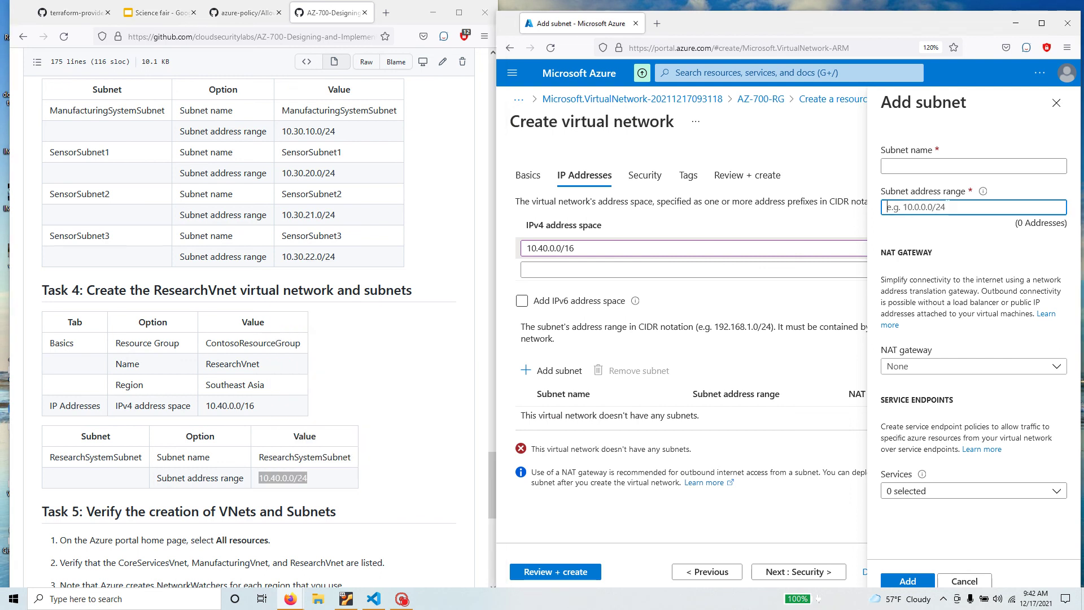
pyautogui.hotkey('ctrl', 'v')
# Name the subnet ResearchSystemSubnet, copying the name from the Task 4 table, and add it to the virtual network
pyautogui.moveTo(353, 464); pyautogui.dragTo(258, 458)
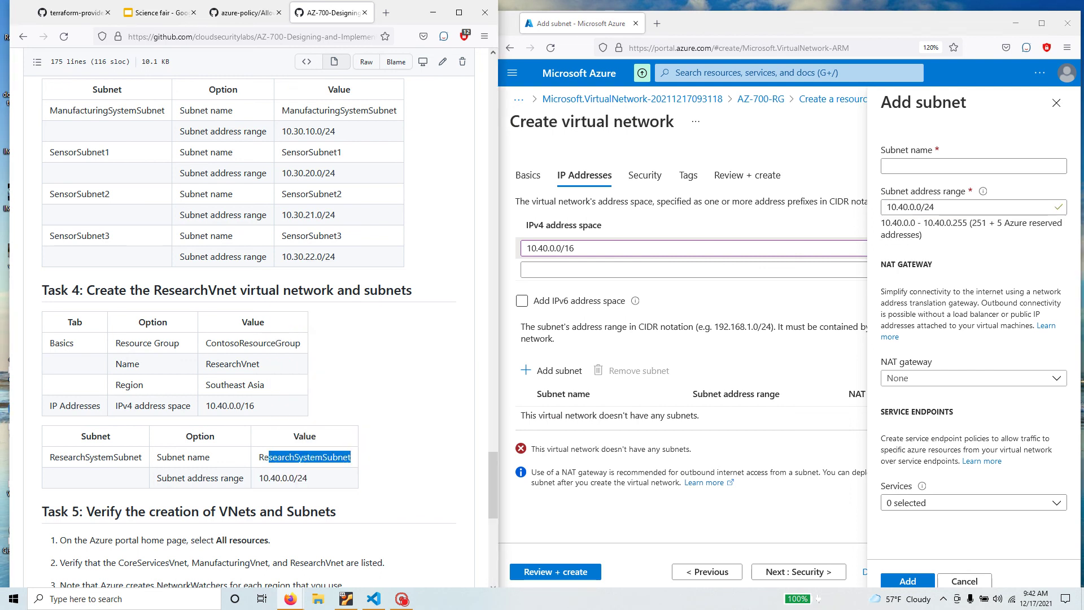
pyautogui.rightClick(270, 460)
pyautogui.click(293, 304)
pyautogui.click(931, 166)
pyautogui.hotkey('ctrl', 'v')
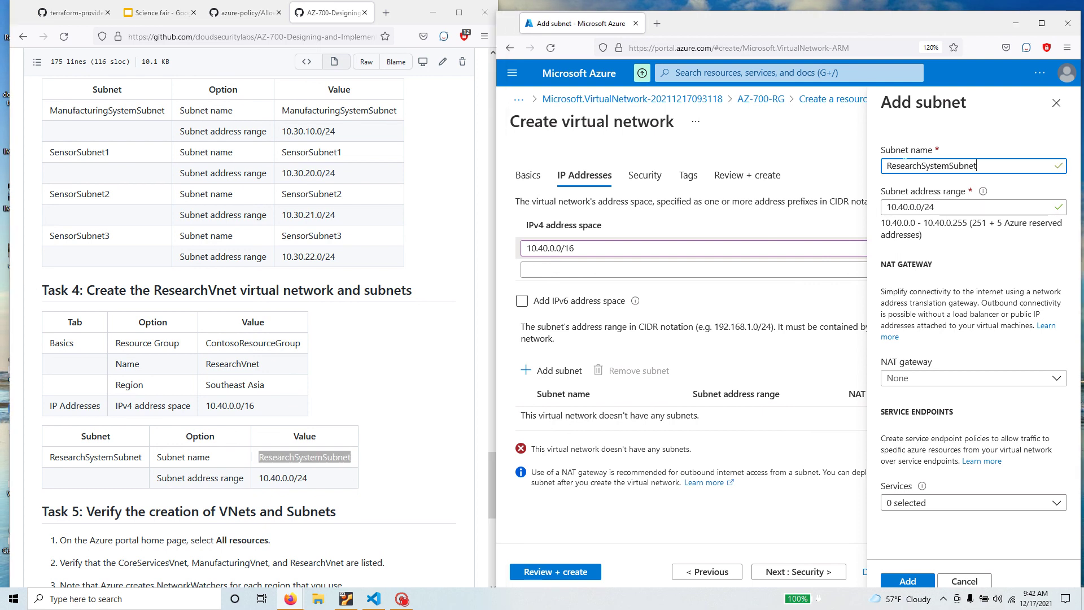
pyautogui.click(925, 581)
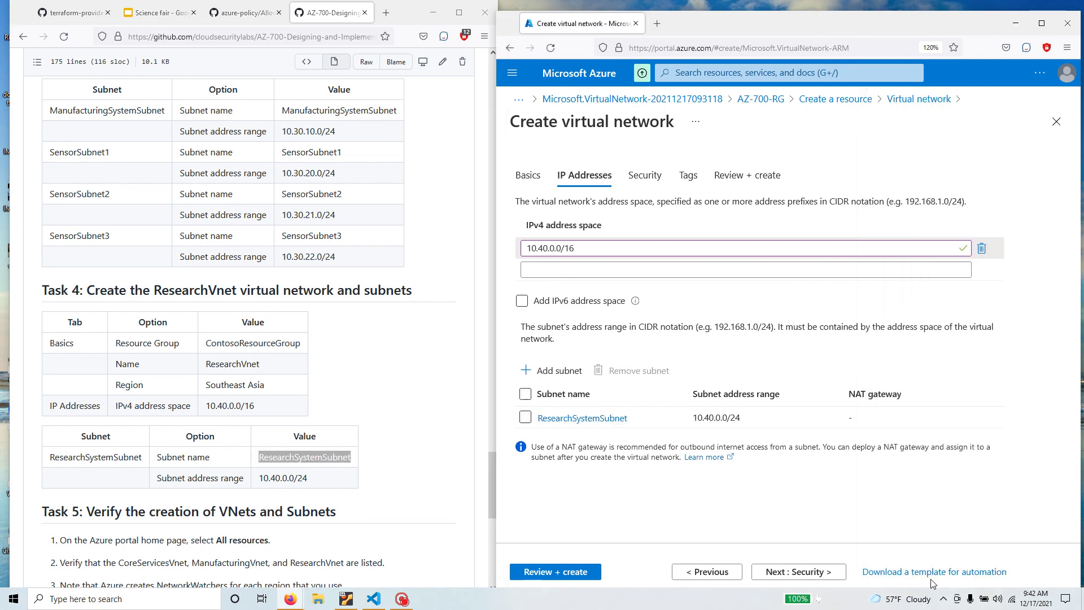
# Validate the ResearchVnet configuration and create the virtual network
pyautogui.click(569, 572)
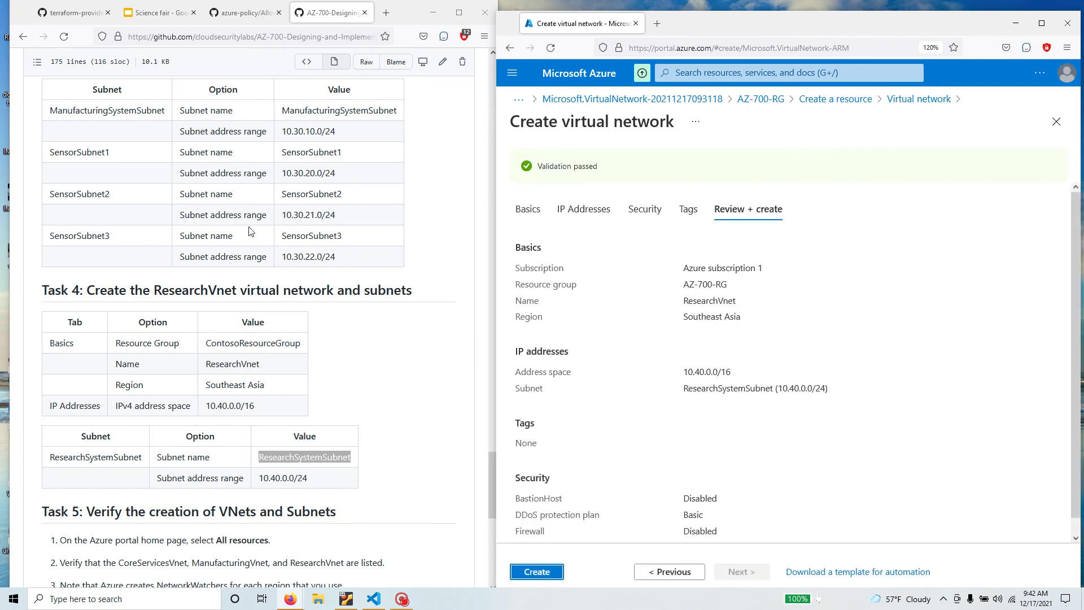
pyautogui.click(539, 572)
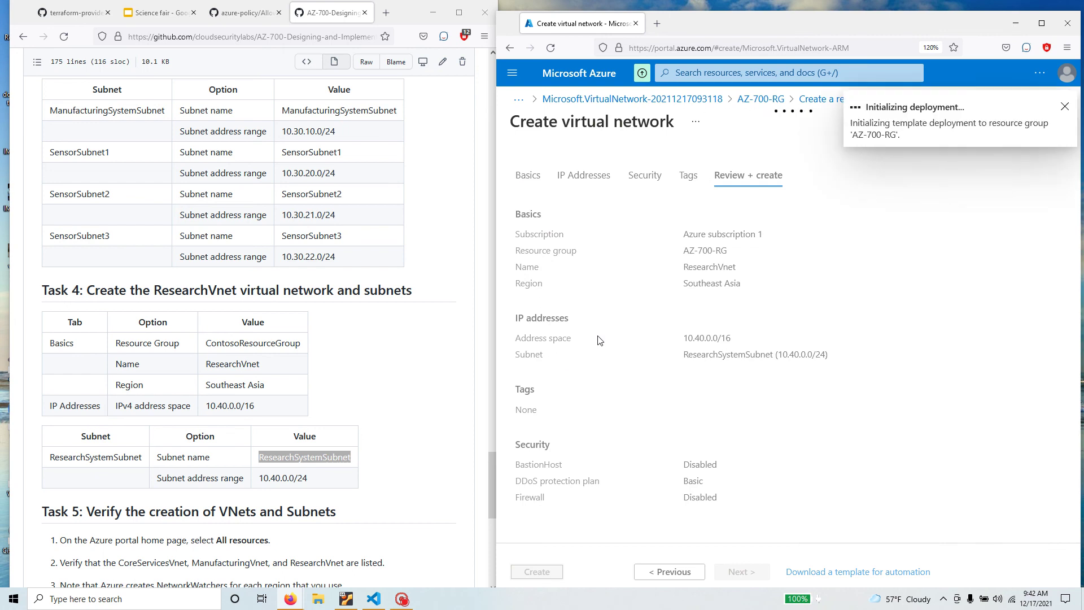
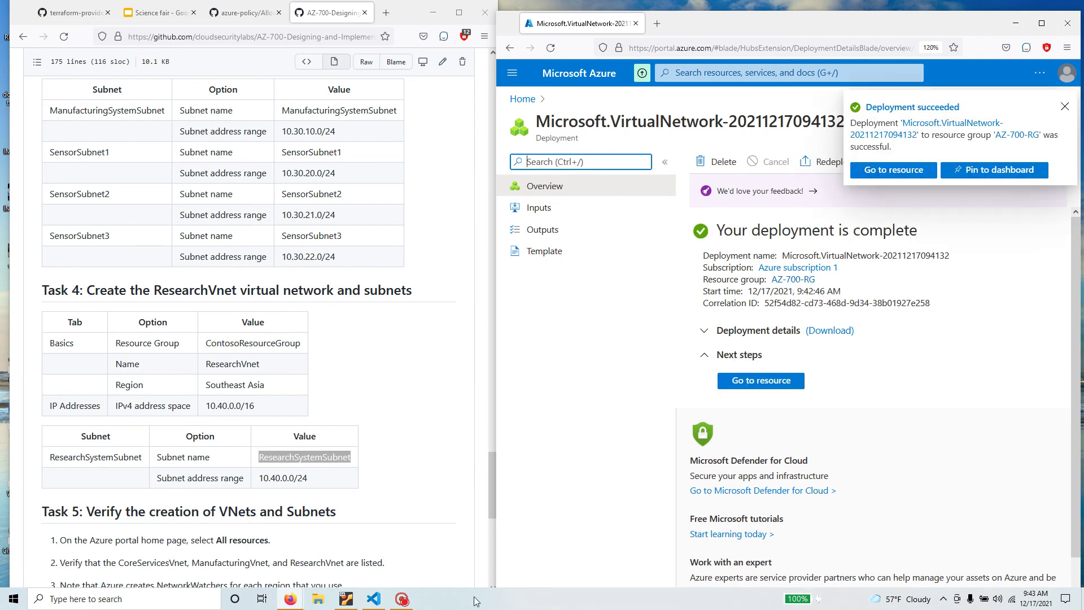
pyautogui.click(402, 599)
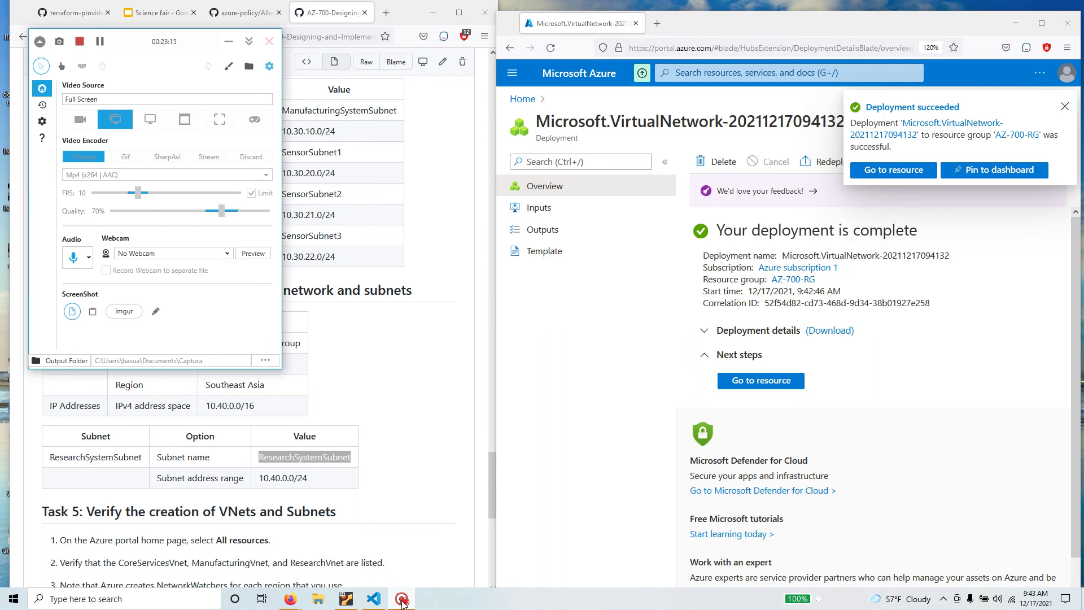
pyautogui.click(401, 599)
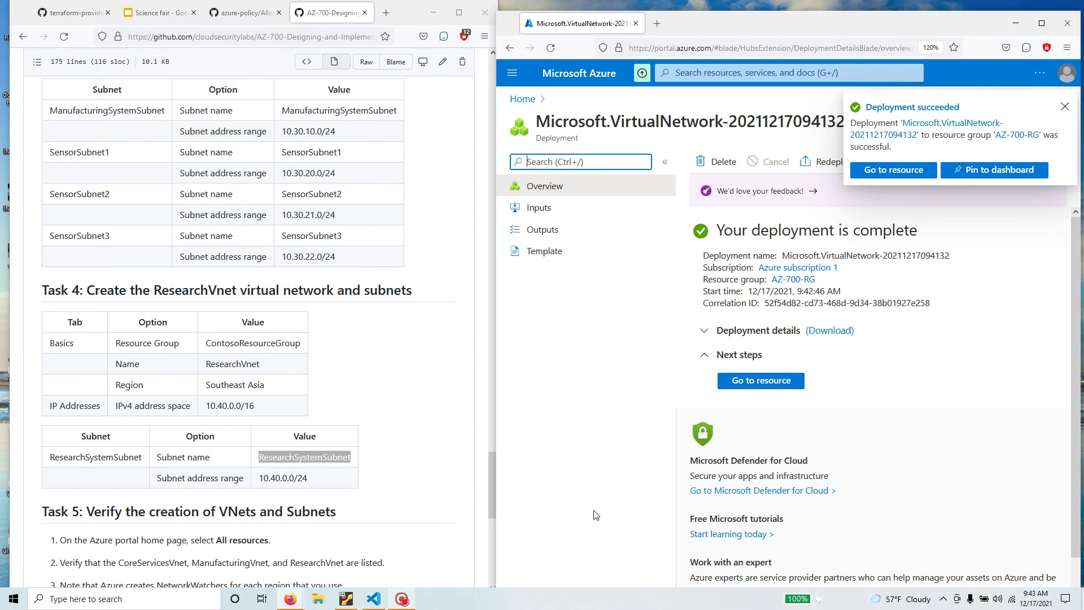
# Open the AZ-700-RG resource group and compare its virtual networks and their locations with the network diagram in the instructions
pyautogui.click(804, 280)
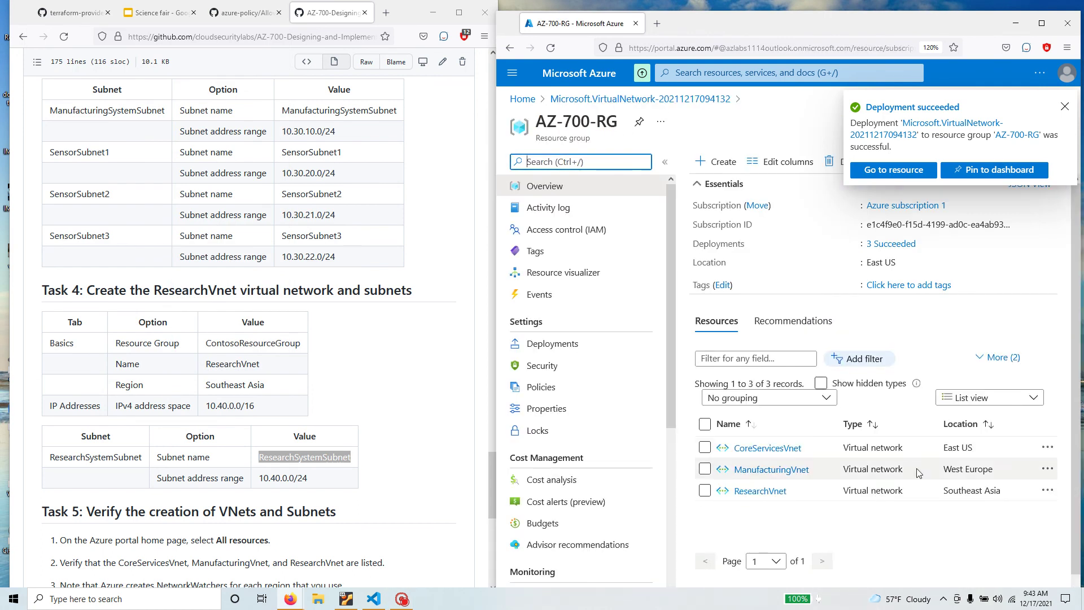
pyautogui.moveTo(941, 468); pyautogui.dragTo(995, 467)
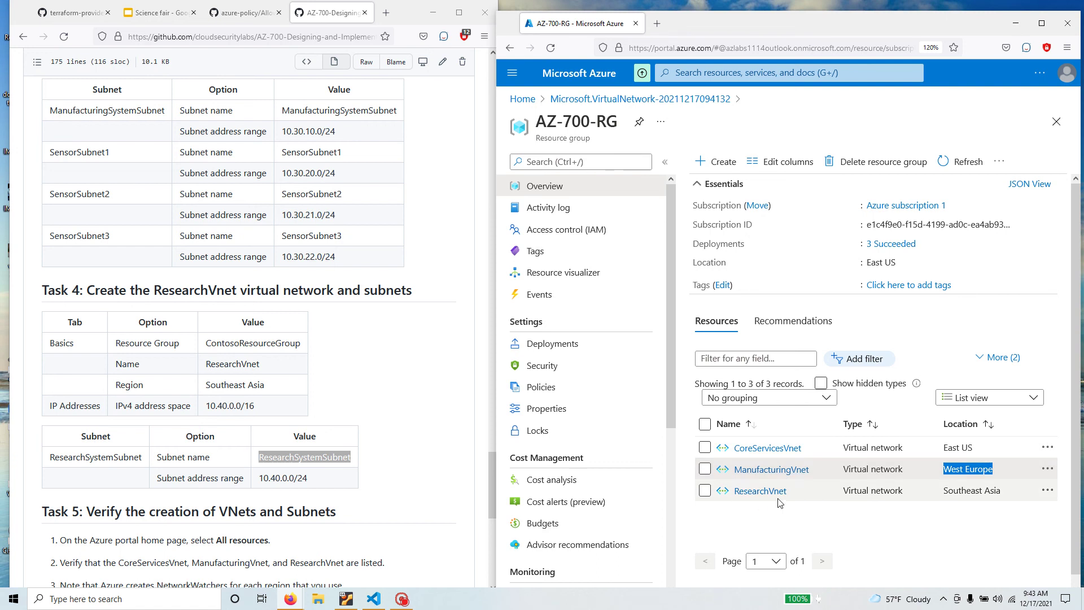
pyautogui.scroll(15, 370, 331)
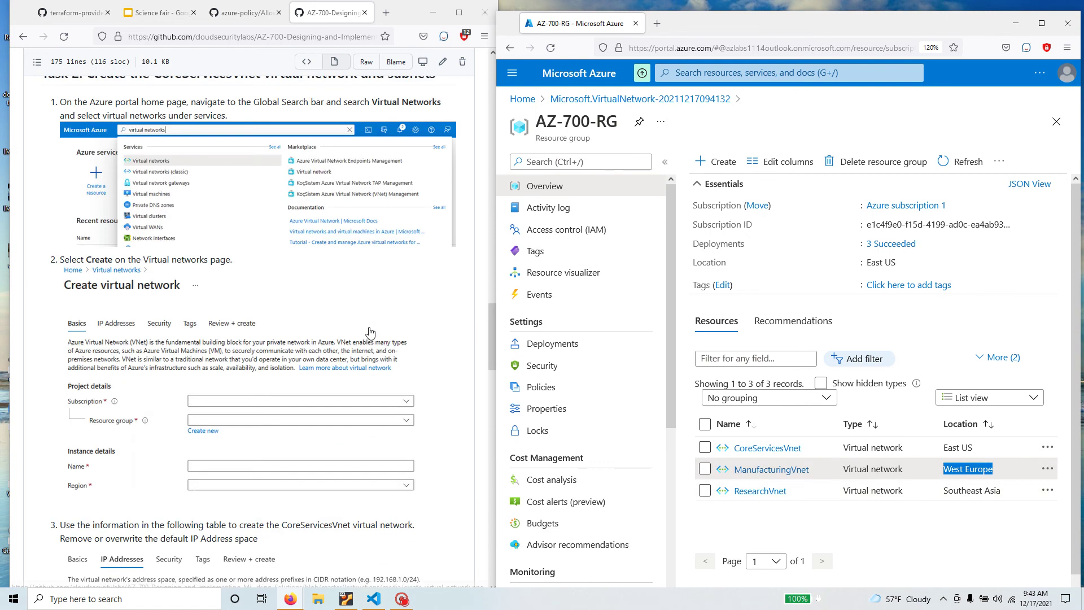
pyautogui.scroll(10, 370, 331)
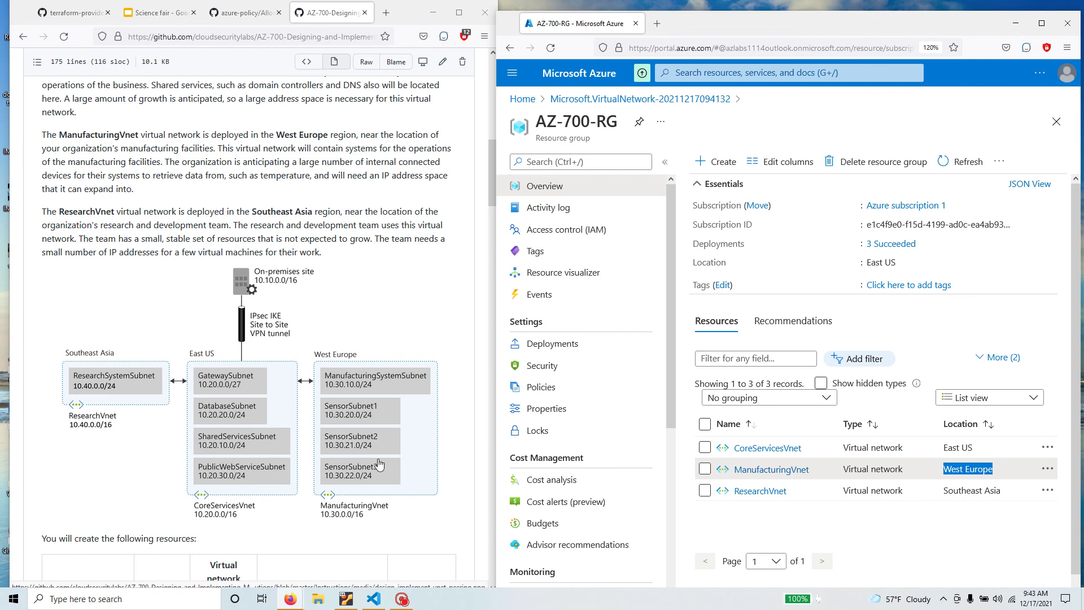
# Read Task 5 in the instructions and open the CoreServicesVnet subnet list to check the subnet names and IPv4 ranges
pyautogui.scroll(-15, 377, 462)
pyautogui.scroll(-15, 377, 462)
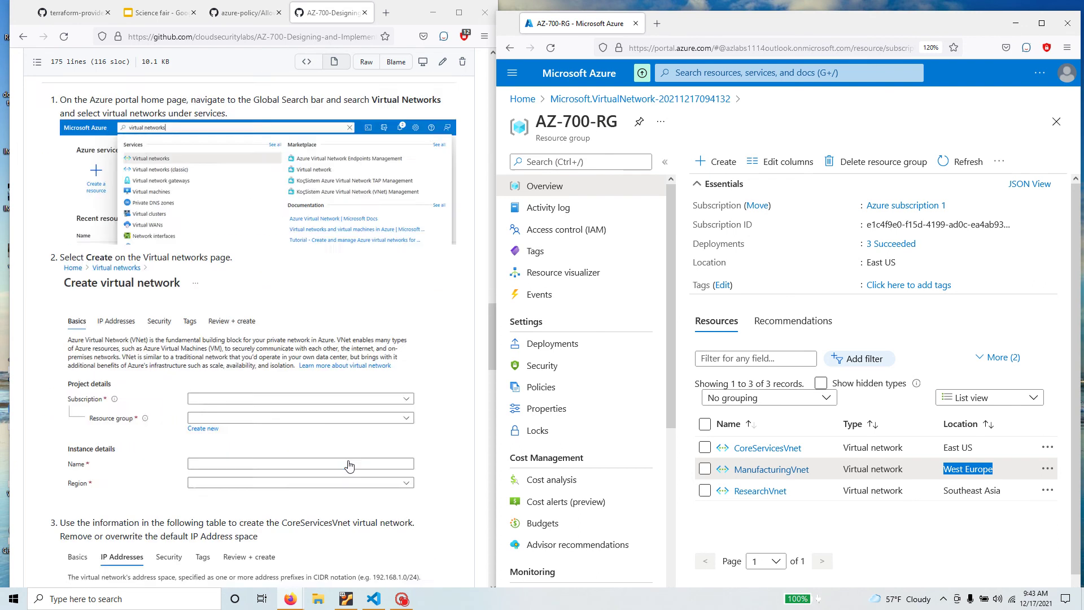
pyautogui.scroll(-7, 344, 463)
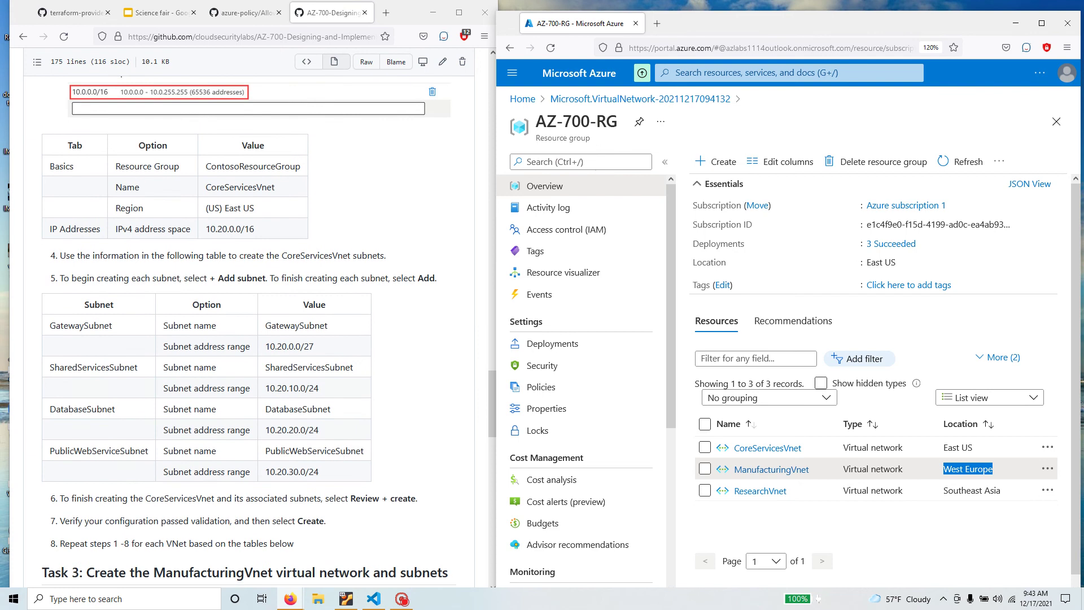
pyautogui.scroll(-10, 345, 461)
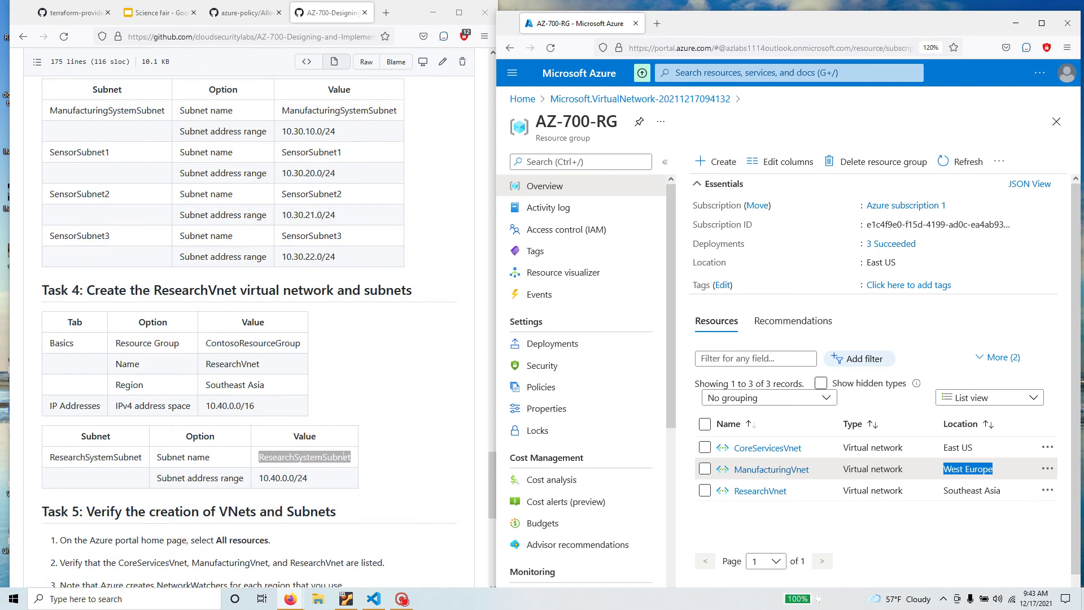
pyautogui.moveTo(79, 281); pyautogui.dragTo(347, 285)
pyautogui.scroll(-3, 261, 344)
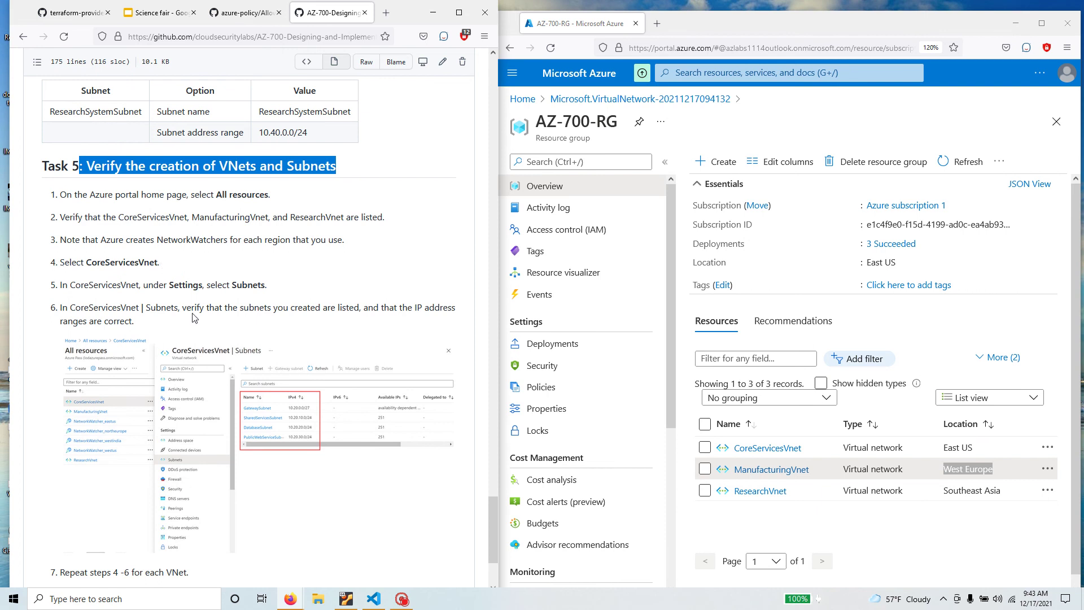
pyautogui.scroll(-3, 308, 476)
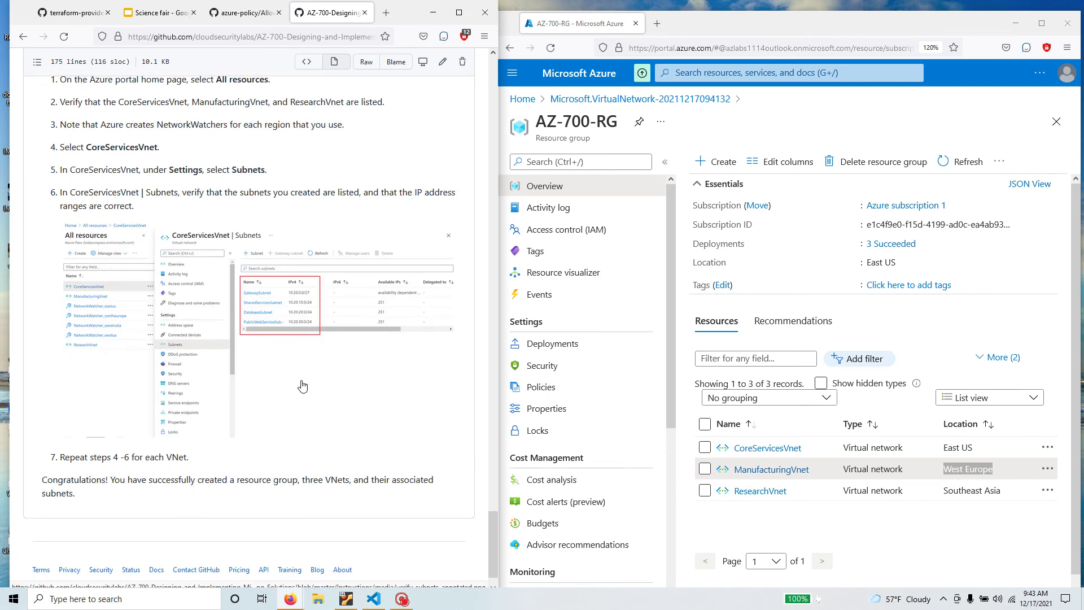
pyautogui.scroll(-1, 302, 385)
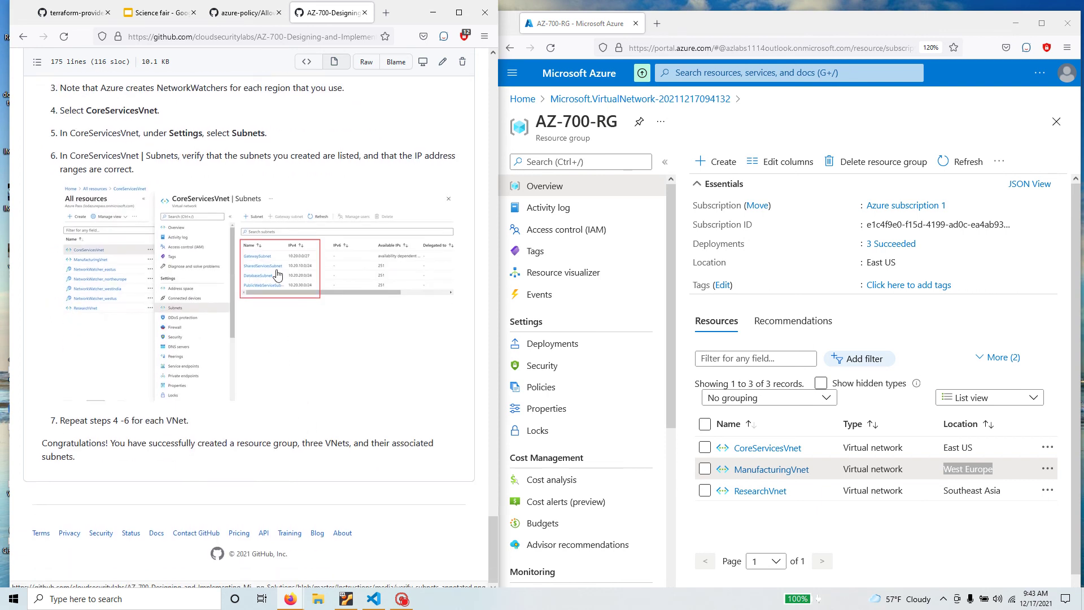
pyautogui.click(736, 447)
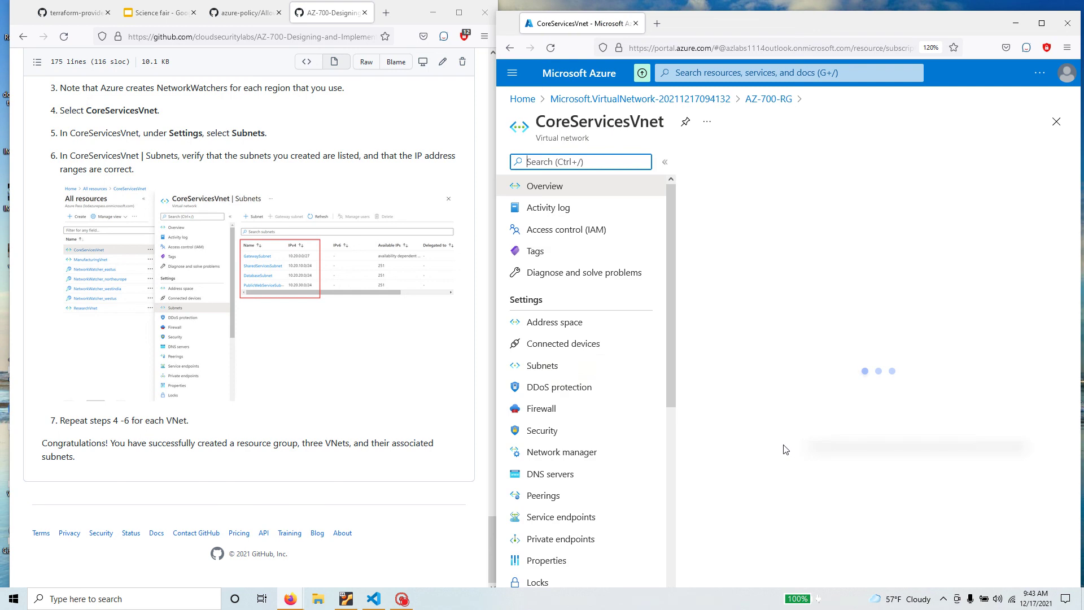
pyautogui.click(558, 368)
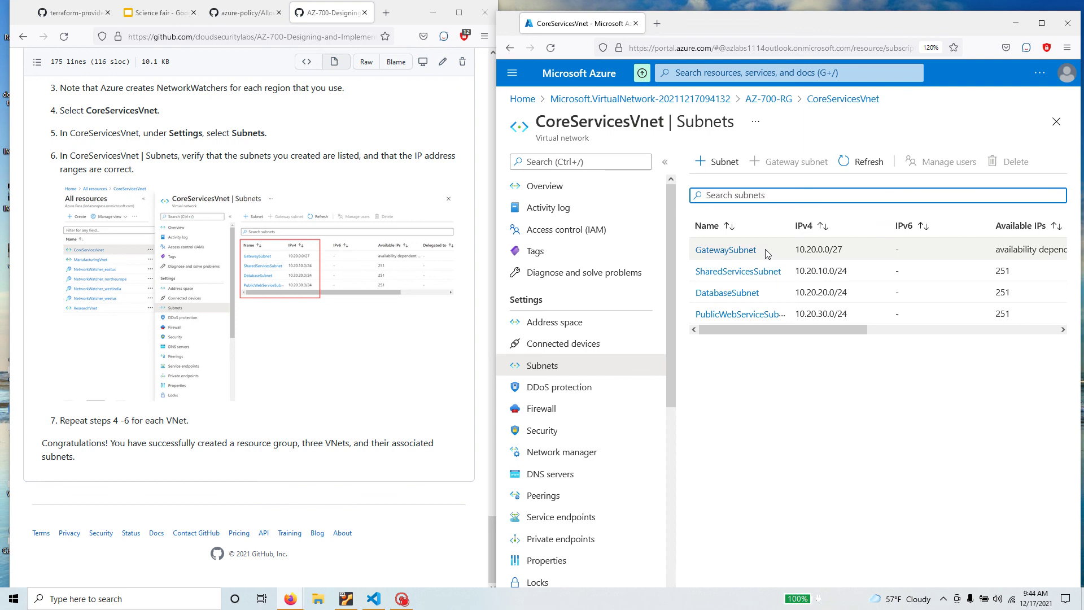
# Compare the CoreServicesVnet subnet names and IPv4 ranges with the network diagram and resource table in the exercise instructions
pyautogui.moveTo(767, 254); pyautogui.dragTo(694, 257)
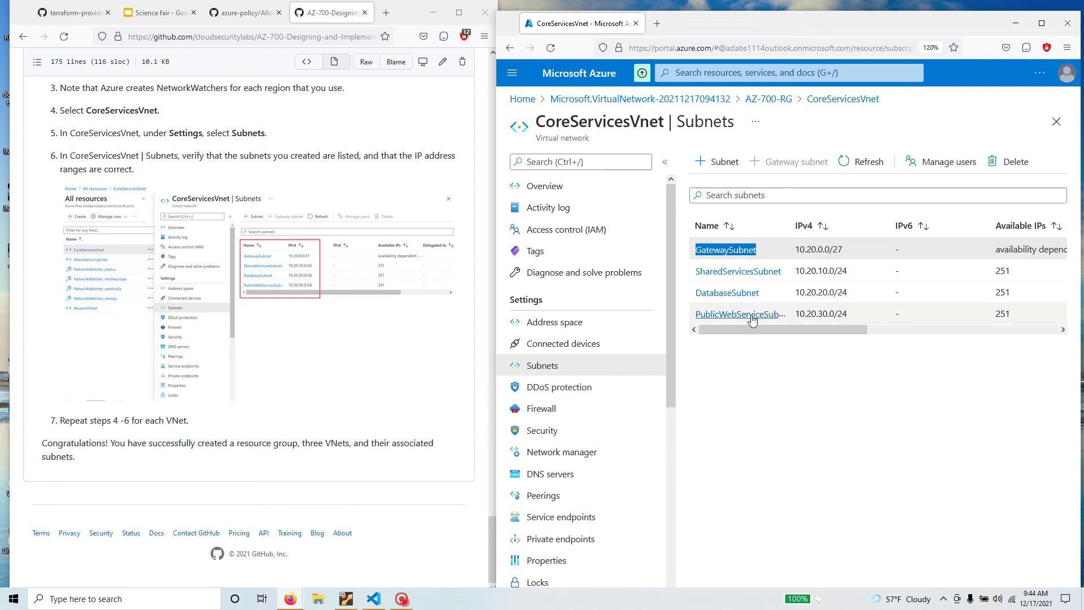
pyautogui.moveTo(534, 121); pyautogui.dragTo(671, 122)
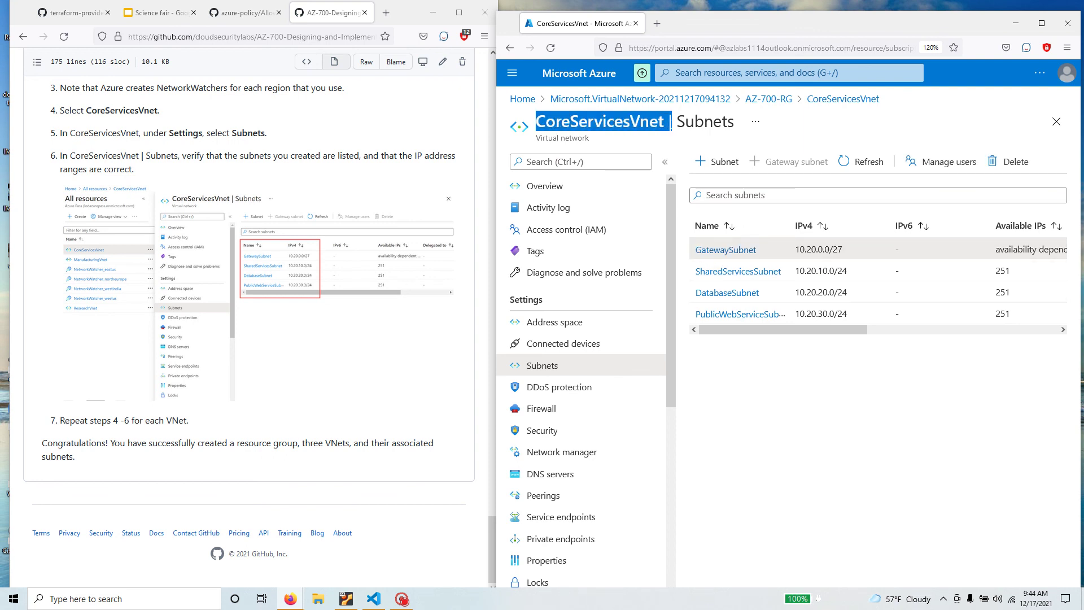
pyautogui.scroll(20, 370, 363)
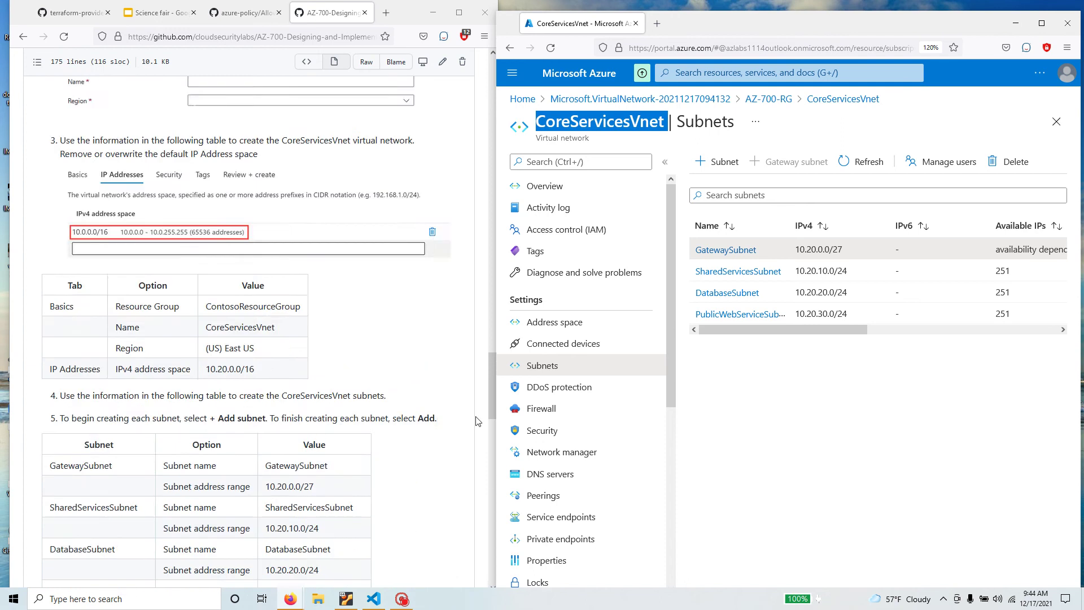
pyautogui.click(462, 193)
pyautogui.scroll(15, 462, 192)
pyautogui.scroll(-10, 303, 452)
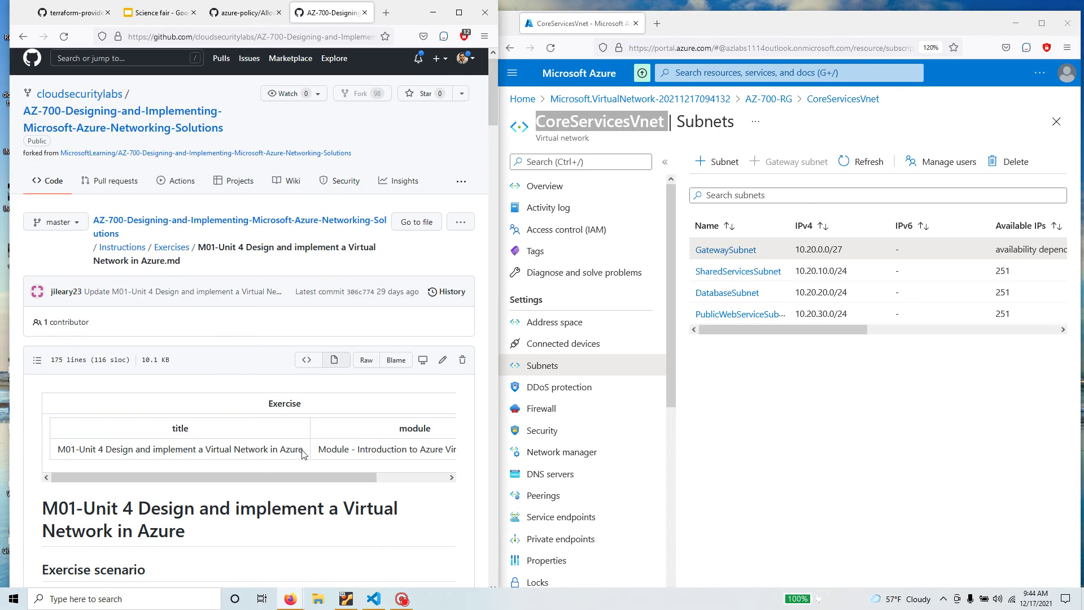
pyautogui.scroll(-10, 303, 451)
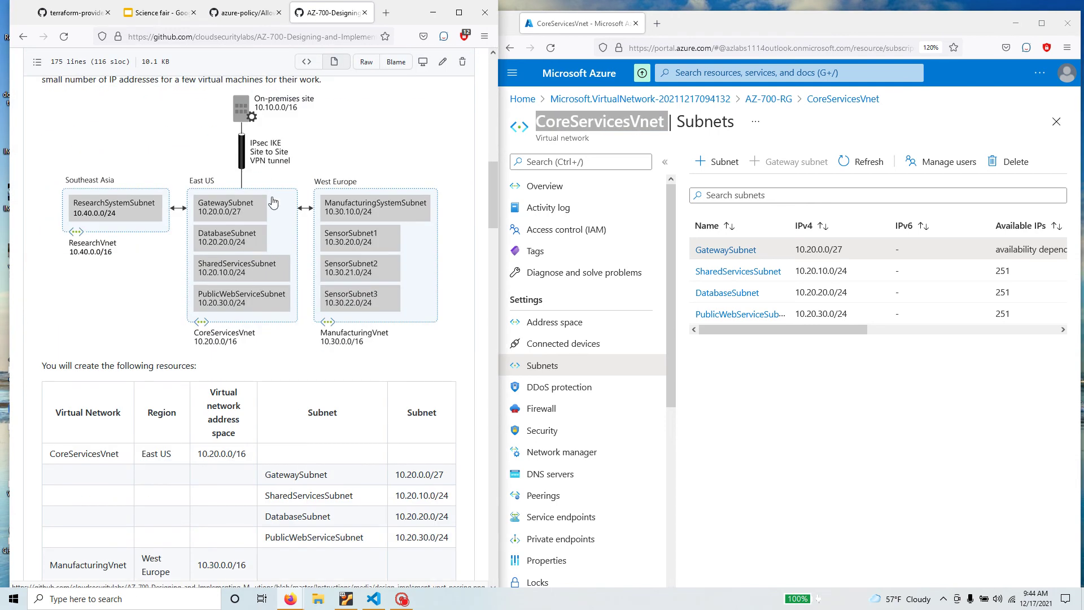
pyautogui.scroll(5, 273, 204)
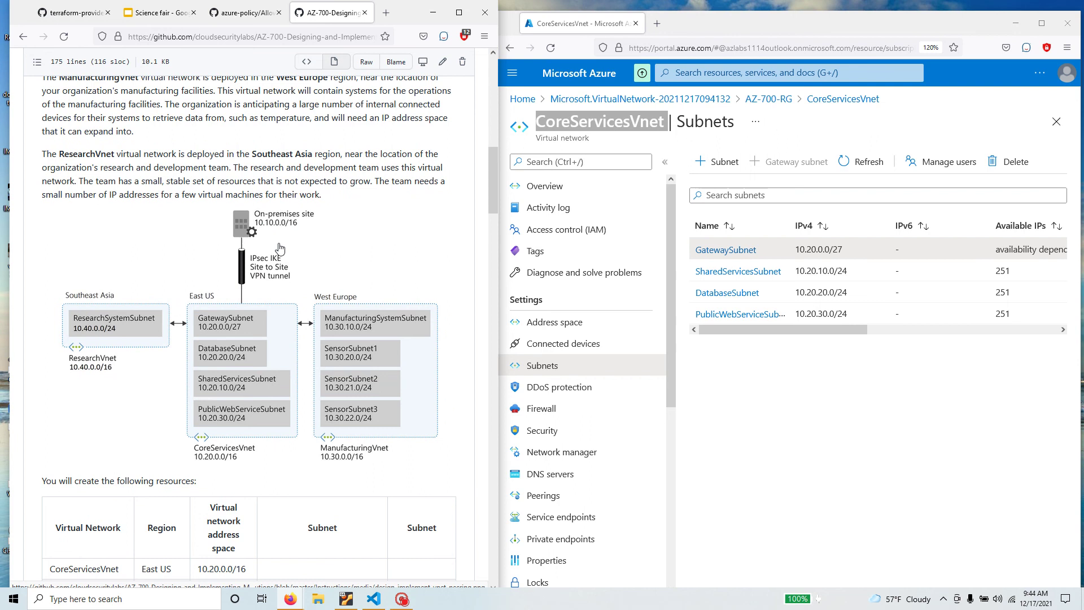
pyautogui.scroll(-10, 481, 308)
pyautogui.scroll(-20, 480, 308)
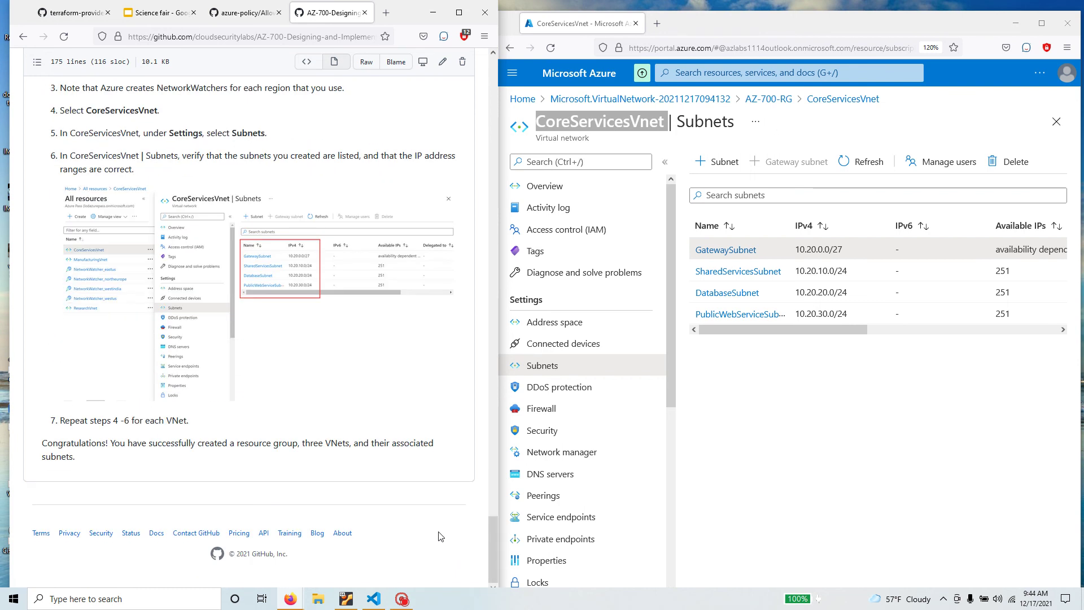
# Review the planned virtual networks and the Task 1 to Task 5 list in the M01-Unit 4 instructions to recap the exercise
pyautogui.scroll(20, 271, 477)
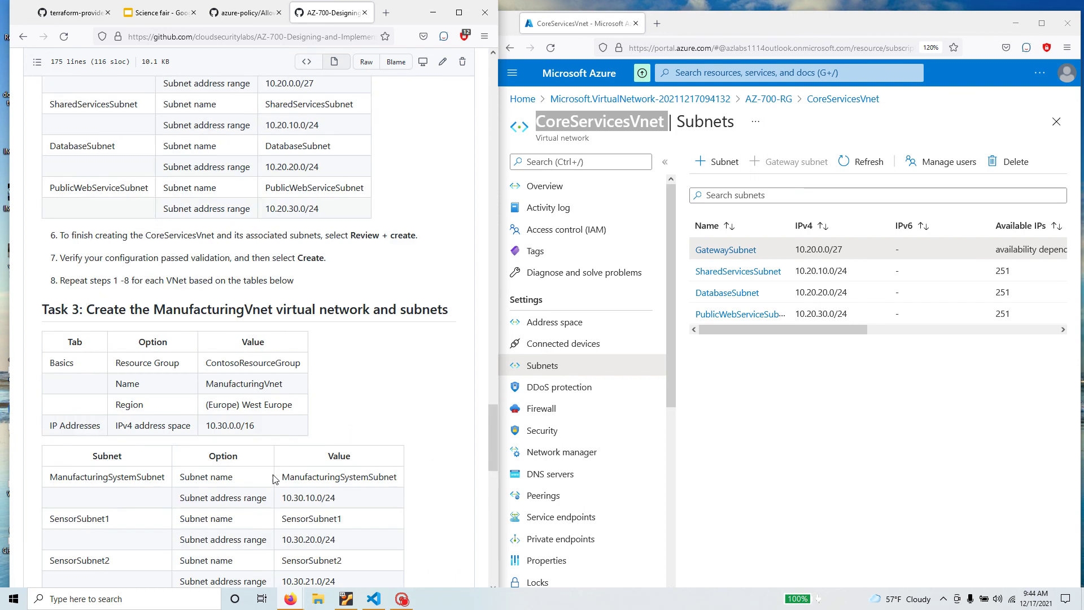
pyautogui.scroll(20, 275, 478)
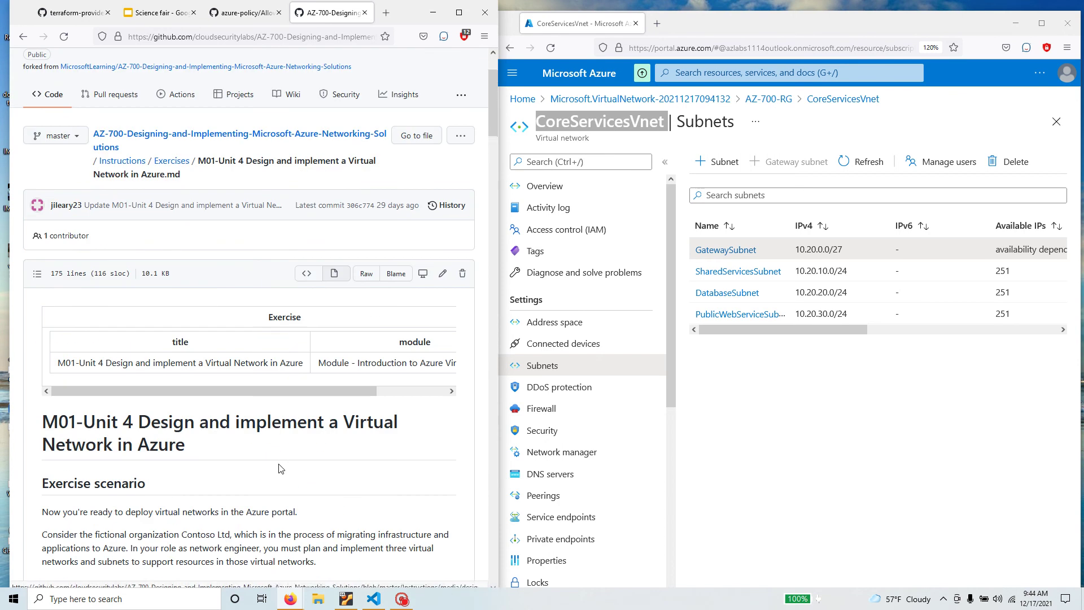
pyautogui.scroll(-5, 276, 478)
pyautogui.scroll(-12, 364, 425)
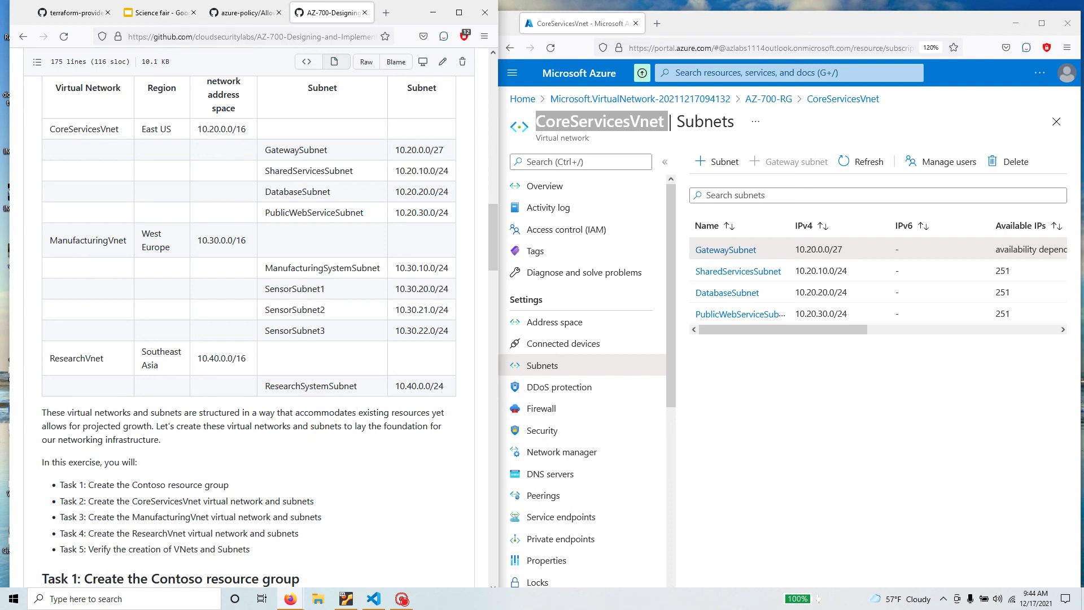
pyautogui.moveTo(250, 549); pyautogui.dragTo(44, 462)
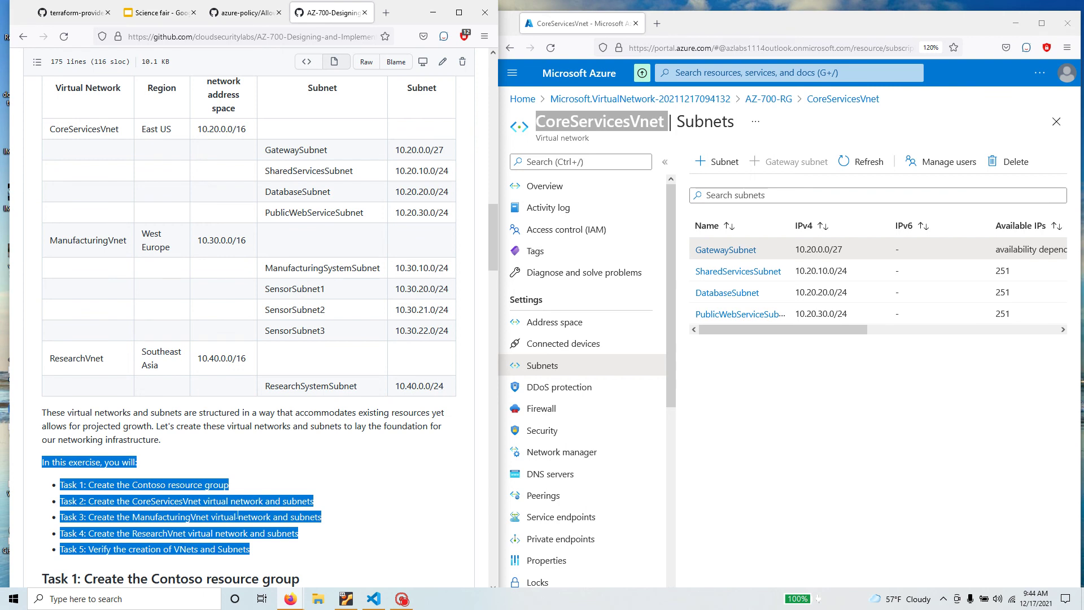
pyautogui.scroll(-4, 262, 442)
pyautogui.scroll(15, 262, 443)
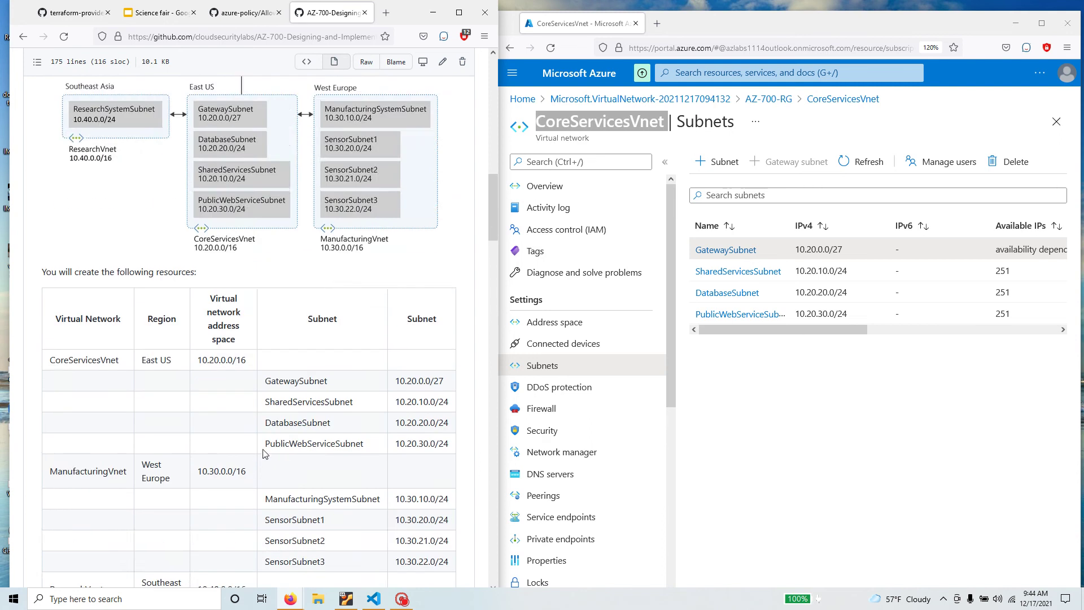
pyautogui.scroll(1, 249, 455)
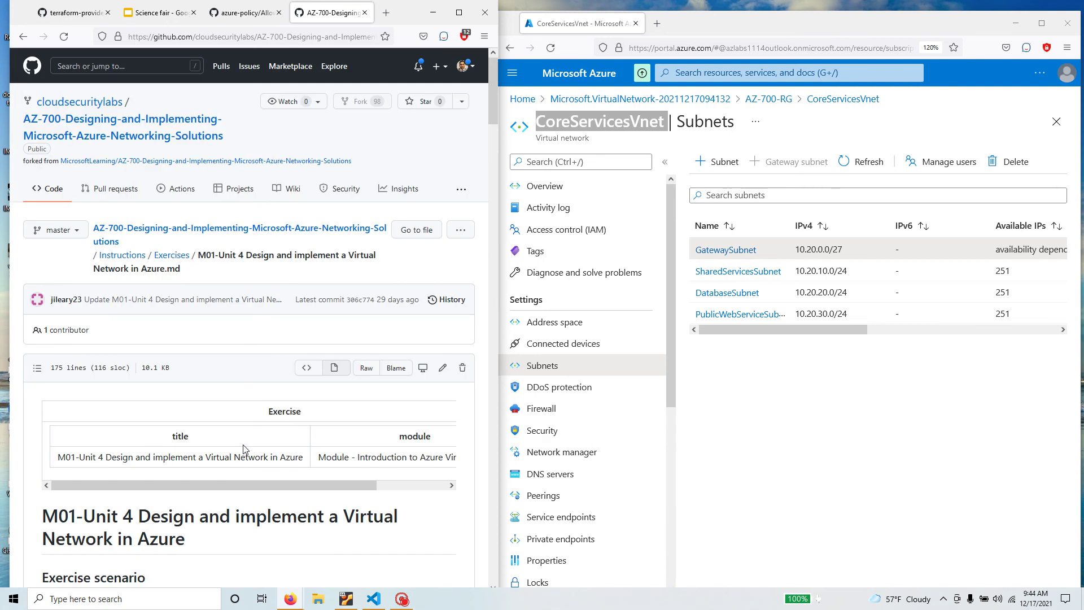
# Return to the Exercises folder and open the M01-Unit 6 Configure DNS settings exercise to see its title and tasks
pyautogui.click(21, 37)
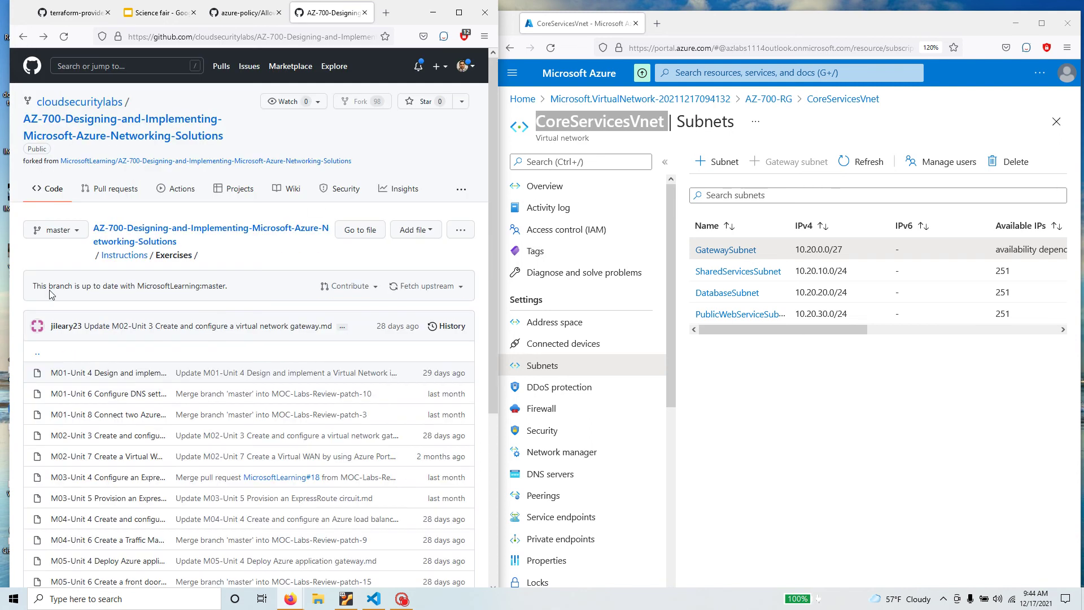
pyautogui.click(133, 398)
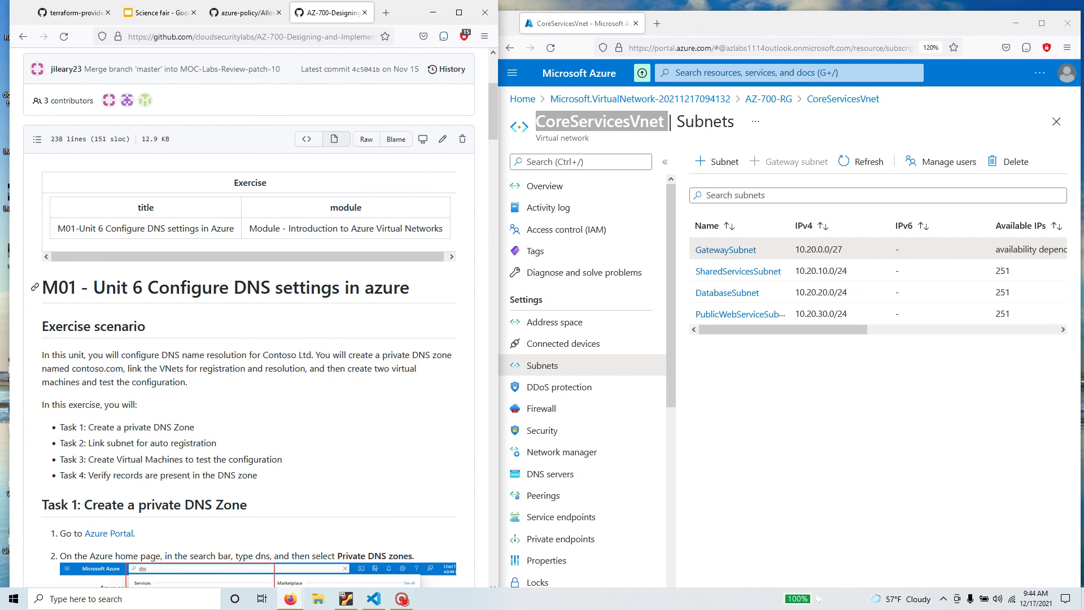
pyautogui.moveTo(89, 288); pyautogui.dragTo(431, 301)
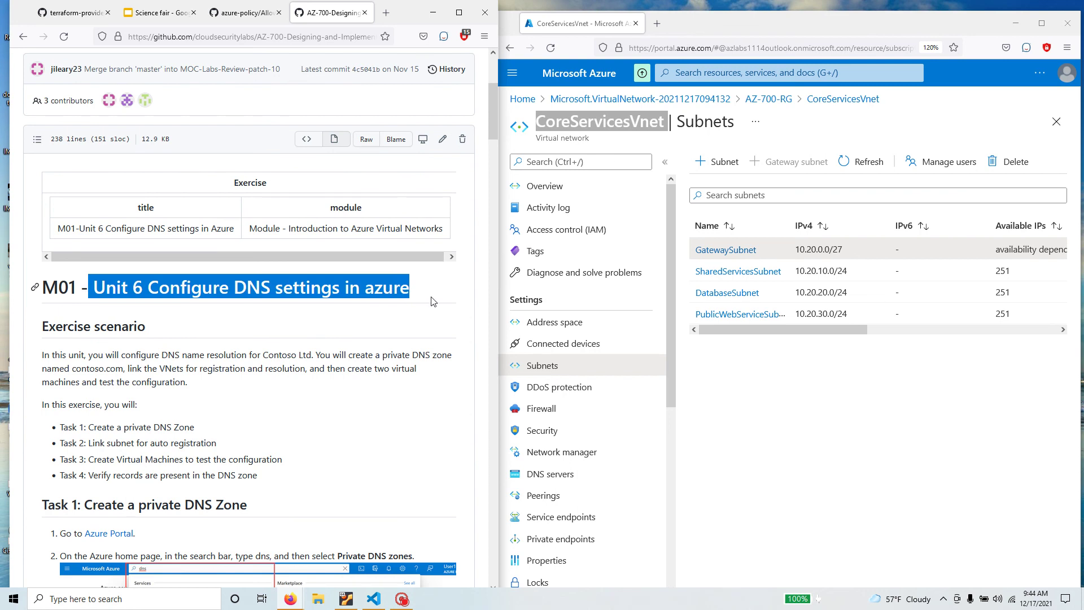
pyautogui.click(401, 598)
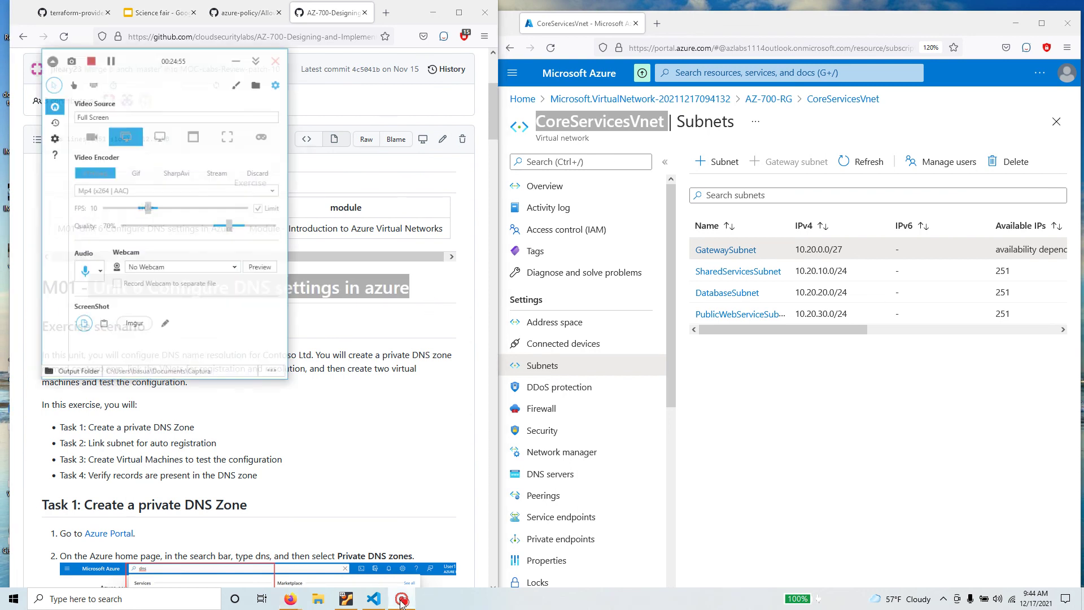